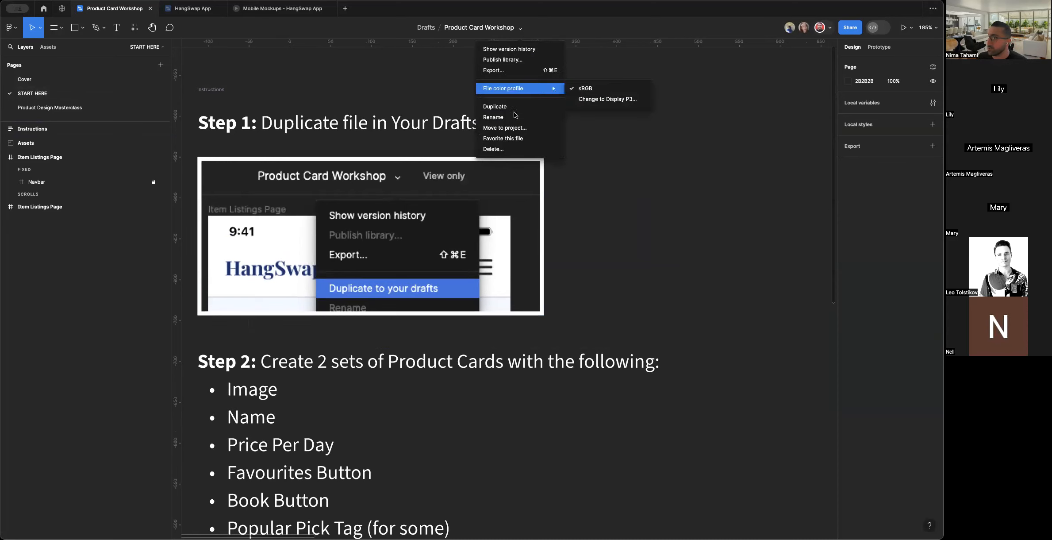
Close the file options and look over the workshop instructions, the two Item Listings Page frames and the Assets section.
left_click(569, 97)
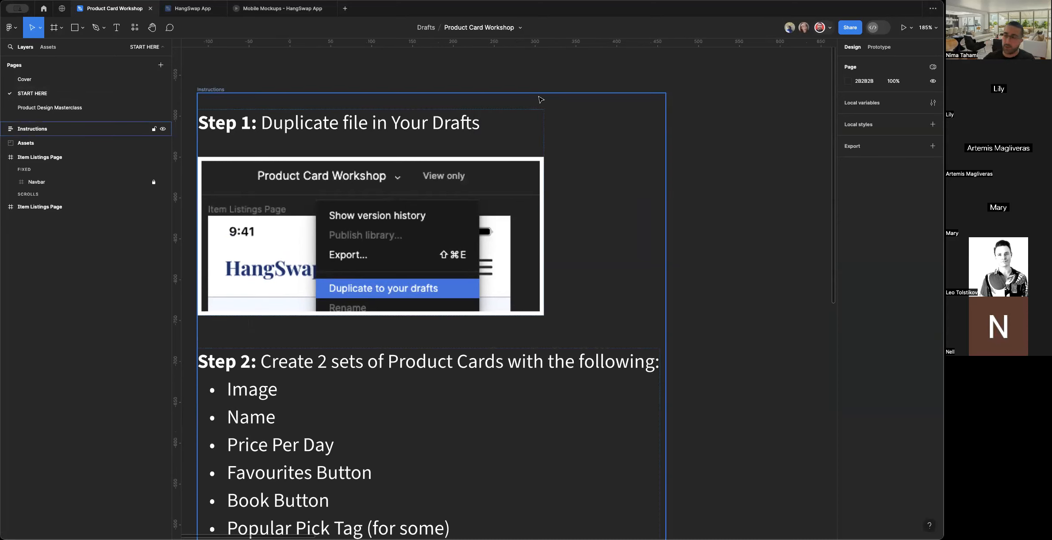
scroll(376, 226, "left", 2)
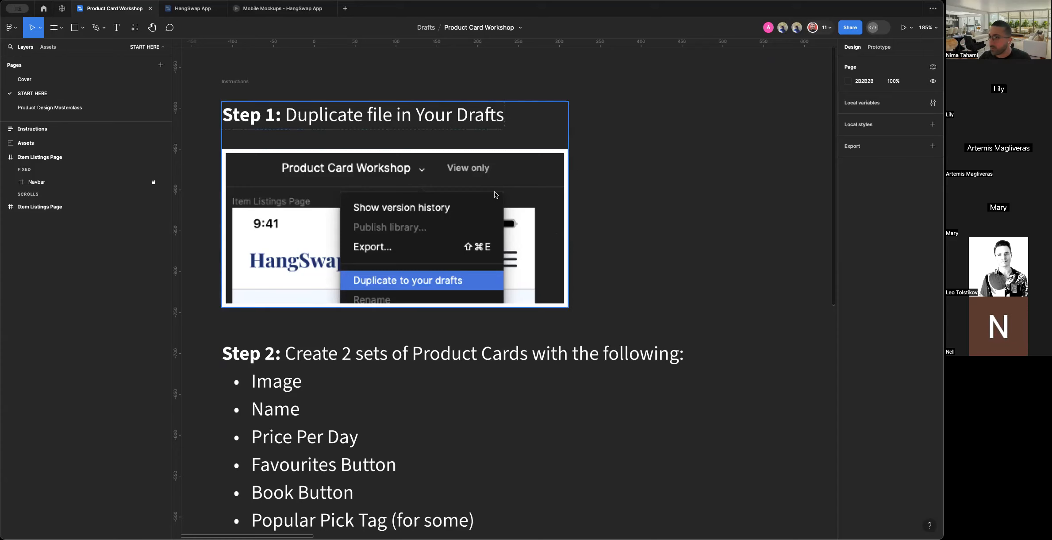
left_click(576, 180)
scroll(576, 181, "down", 3)
scroll(579, 183, "right", 4)
scroll(578, 183, "down", 3)
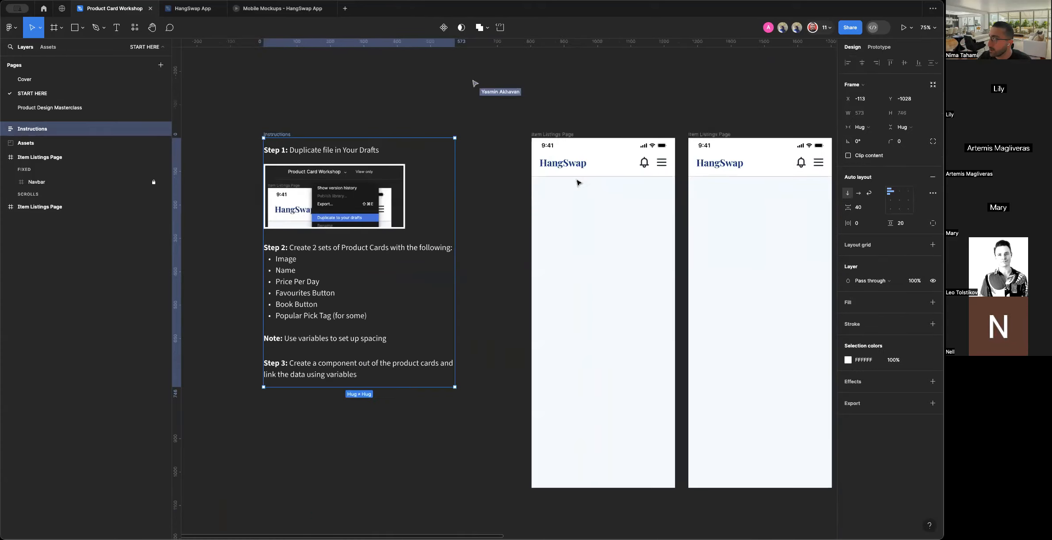
scroll(578, 182, "right", 2)
scroll(547, 224, "right", 5)
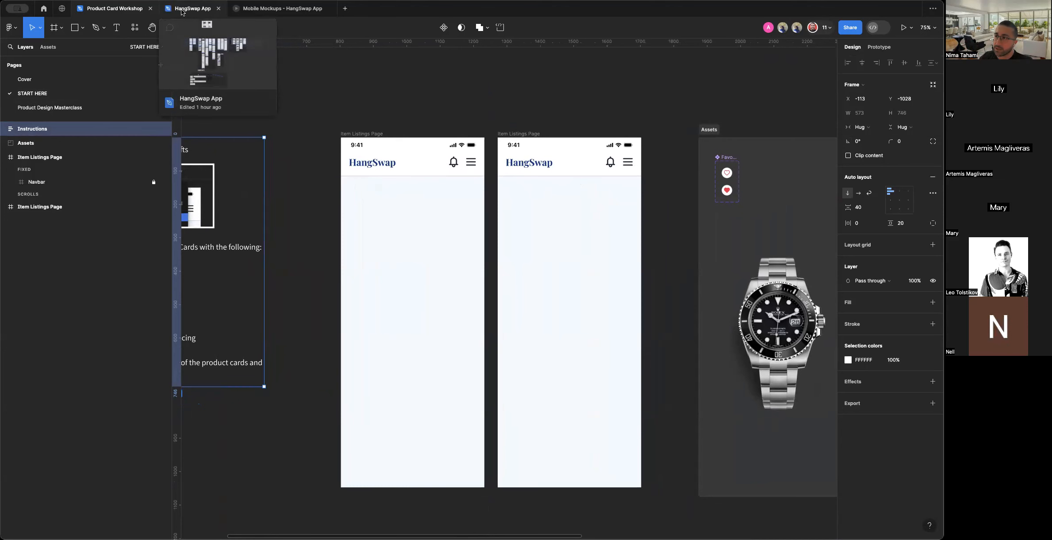
Switch to the HangSwap App file and examine the product cards on the item listings homepage of the Booking Flow.
left_click(182, 10)
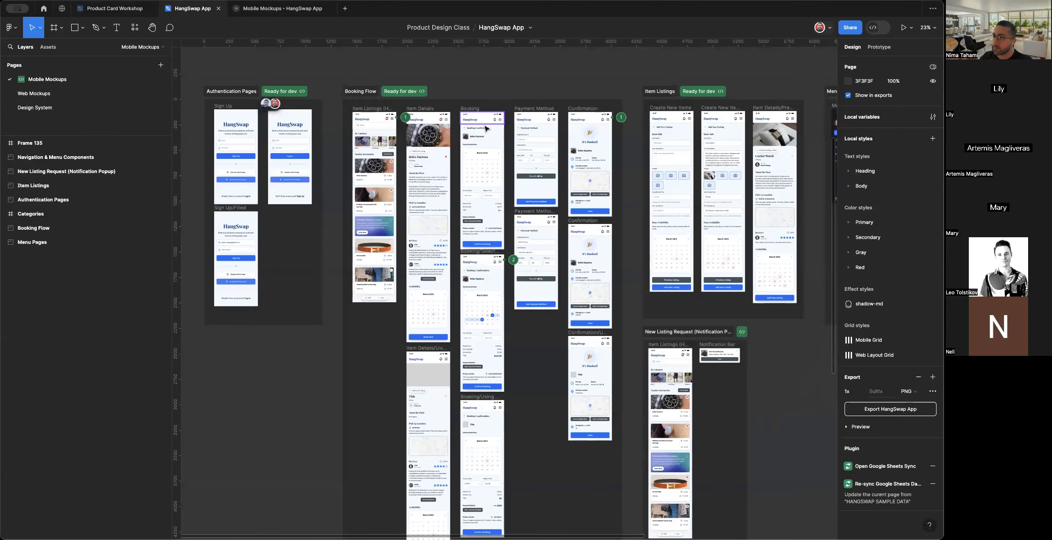
scroll(405, 119, "up", 5)
scroll(405, 119, "left", 2)
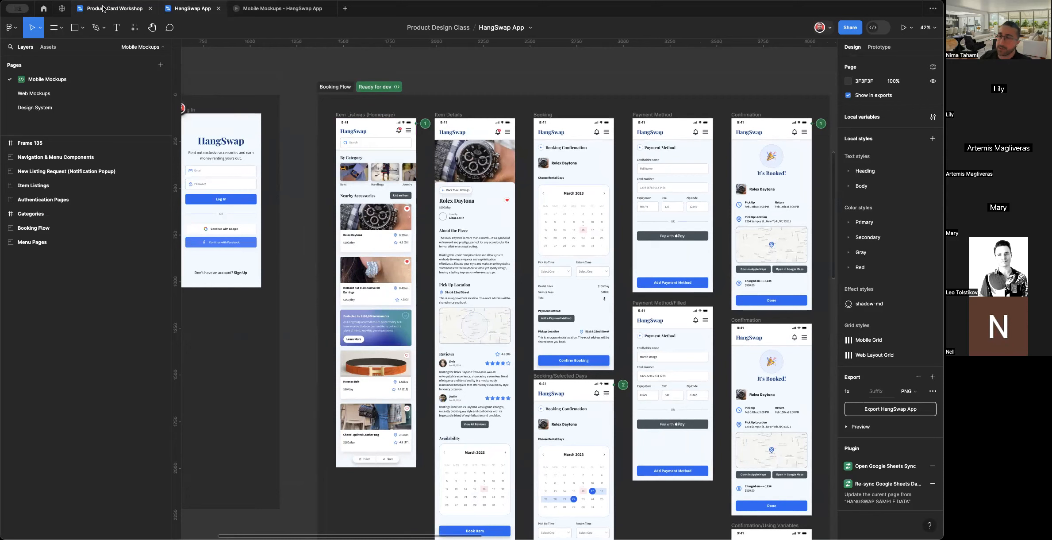
mouse_move(103, 9)
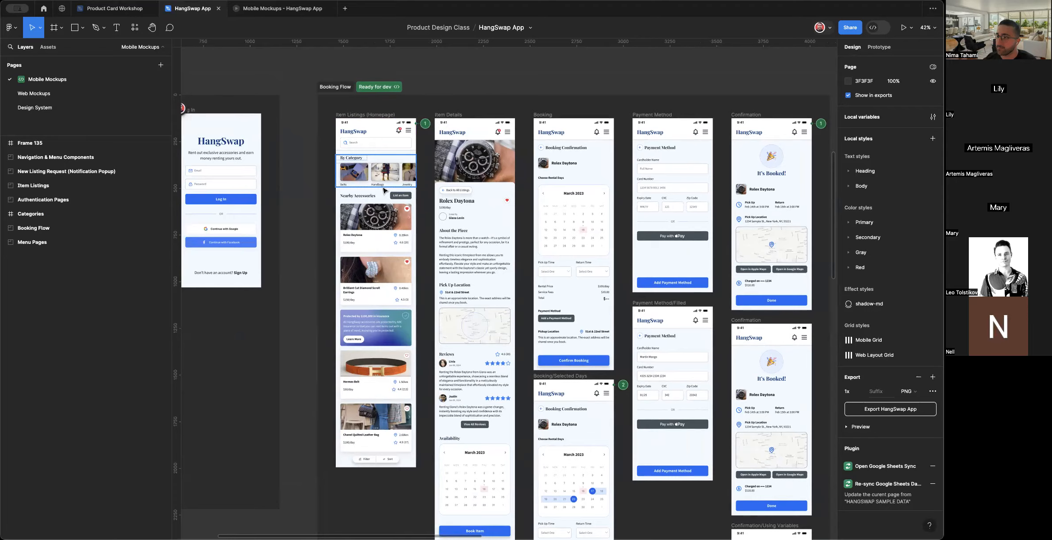
scroll(359, 222, "up", 5)
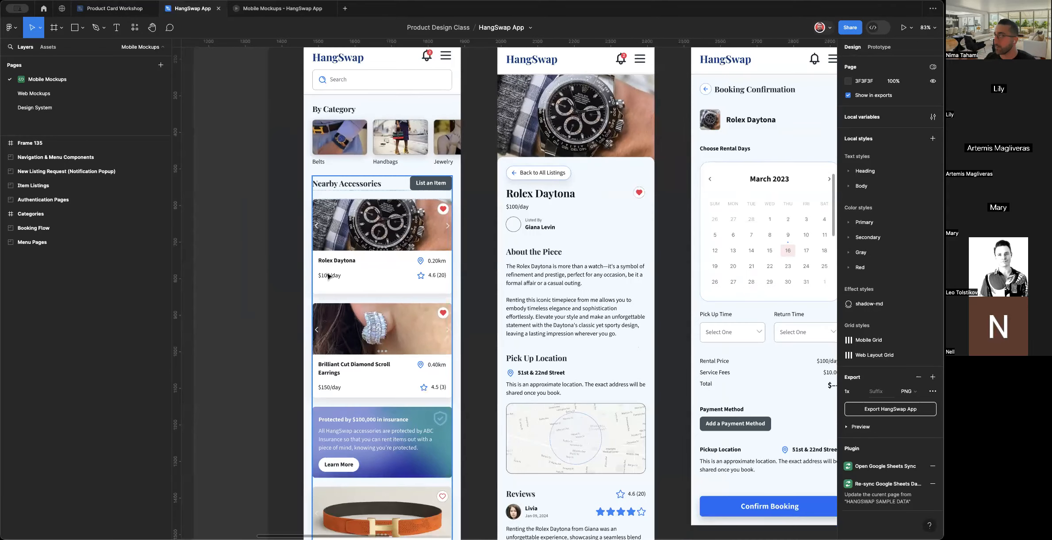
Return to the Product Card Workshop file and read the Step 2 and Step 3 instructions beside the empty listing pages.
left_click(130, 10)
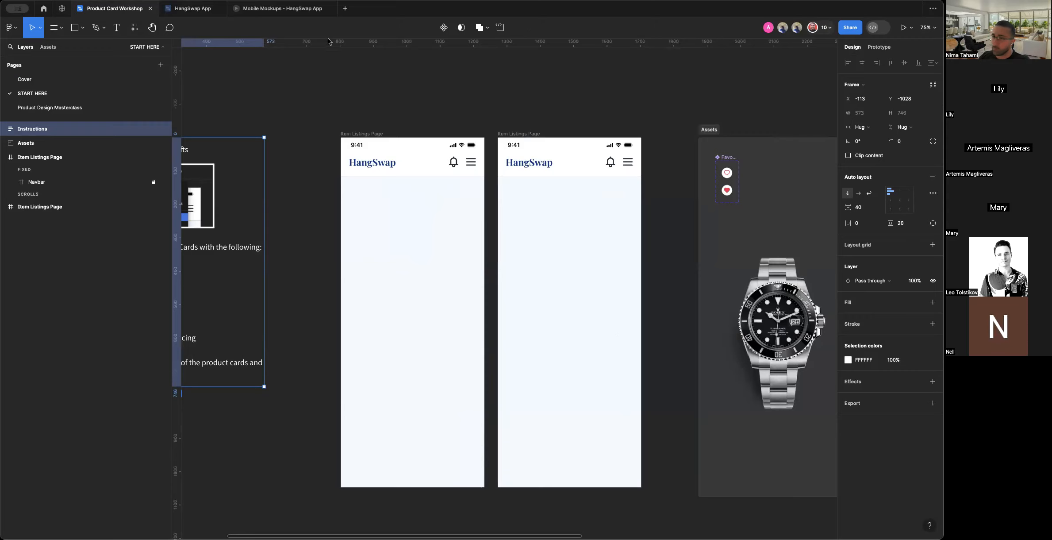
left_click(586, 246)
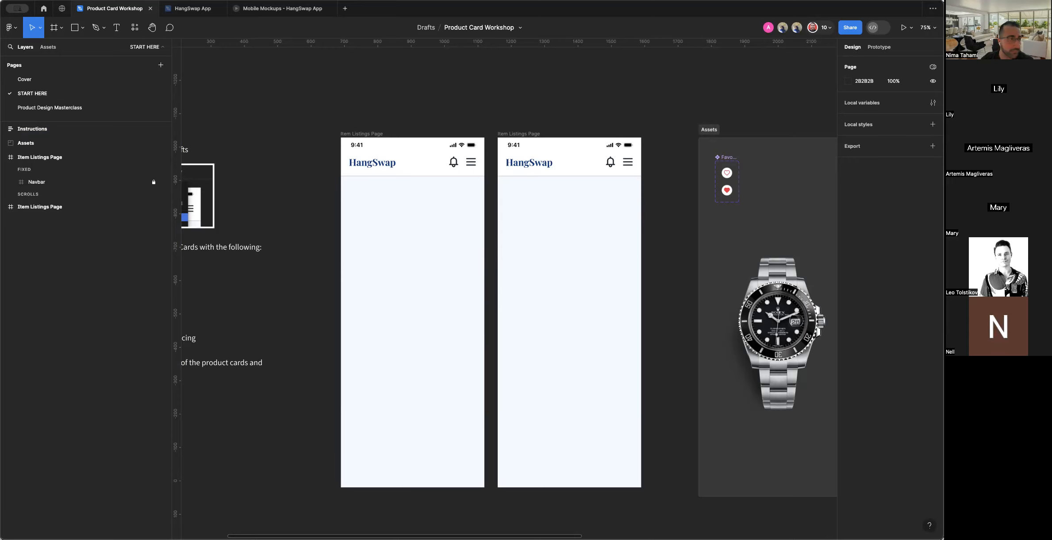
scroll(422, 218, "left", 3)
scroll(422, 218, "down", 1)
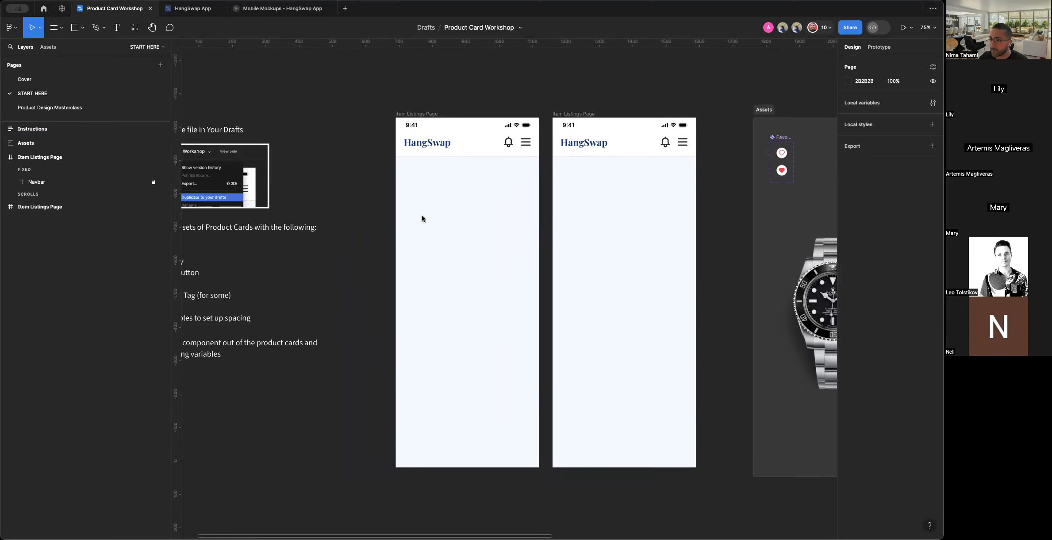
scroll(422, 218, "left", 6)
scroll(345, 252, "up", 5)
scroll(344, 251, "up", 3)
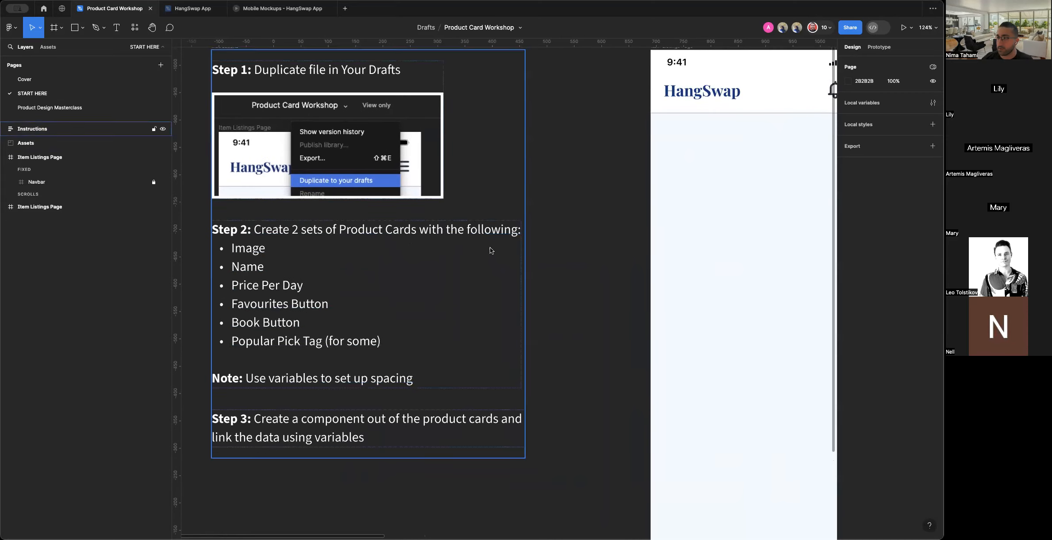
scroll(490, 250, "down", 2)
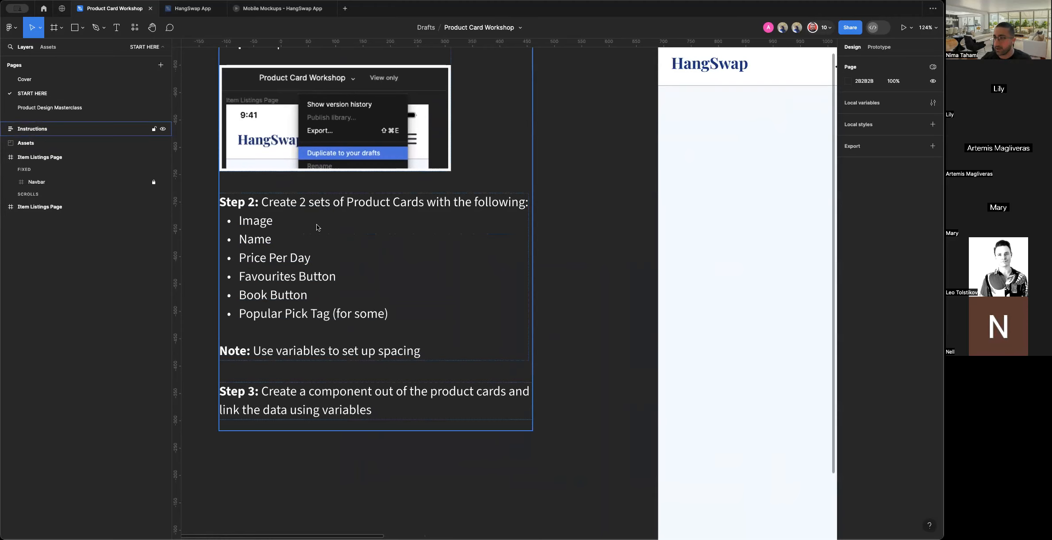
Examine the three watch images and the Favorites Button component in the Assets section.
scroll(317, 228, "down", 3)
scroll(316, 227, "right", 12)
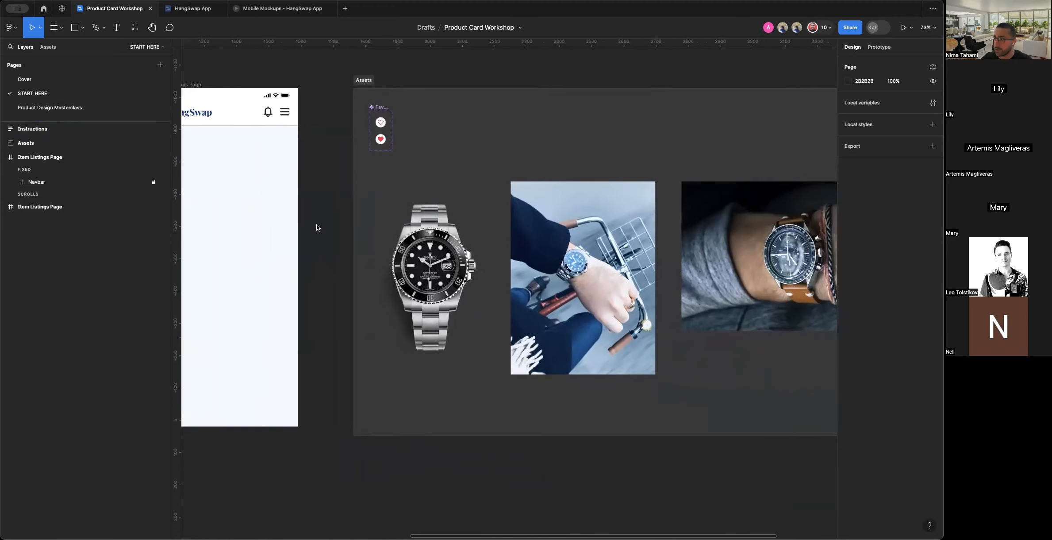
scroll(316, 228, "right", 2)
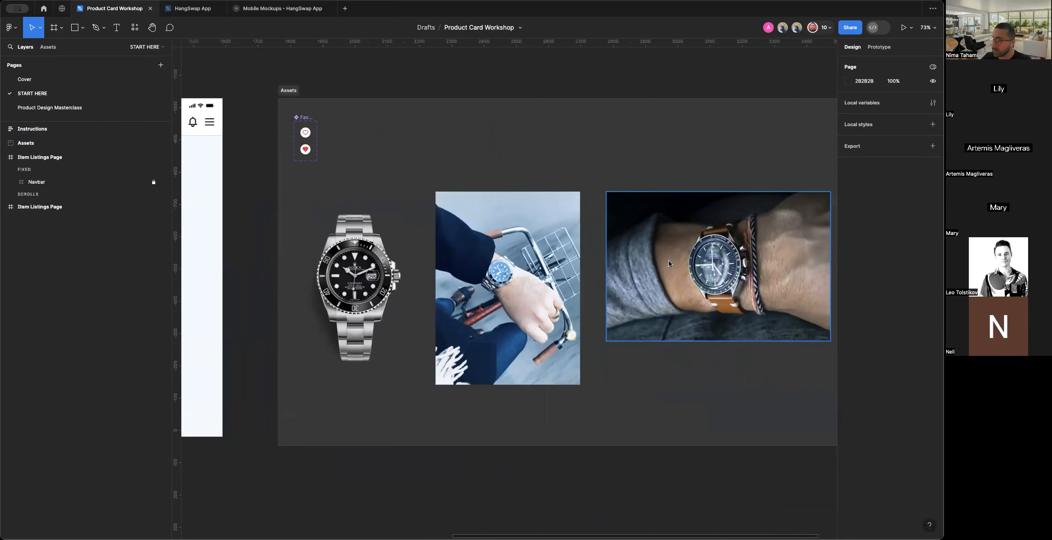
scroll(668, 264, "right", 2)
left_click(283, 271)
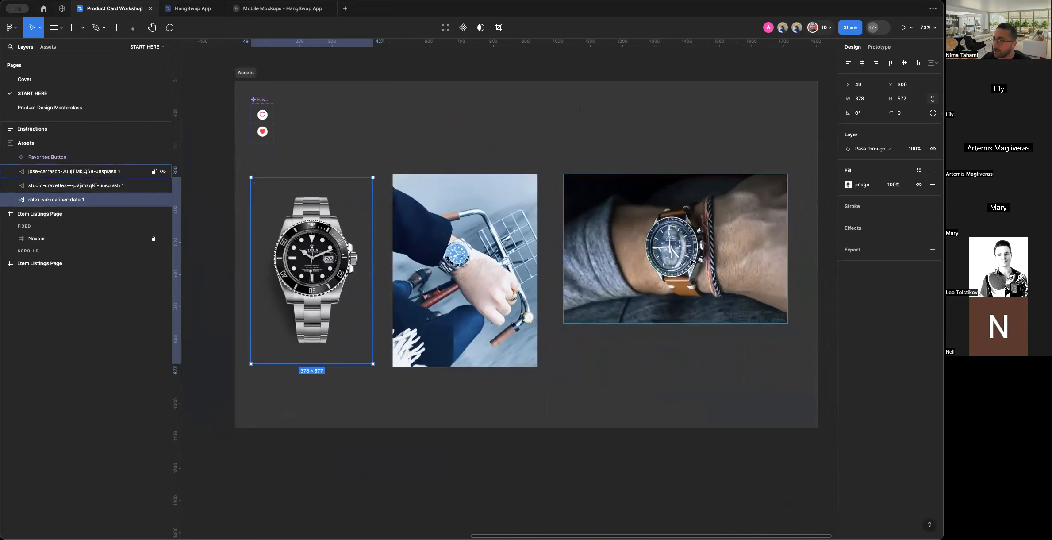
scroll(553, 263, "left", 5)
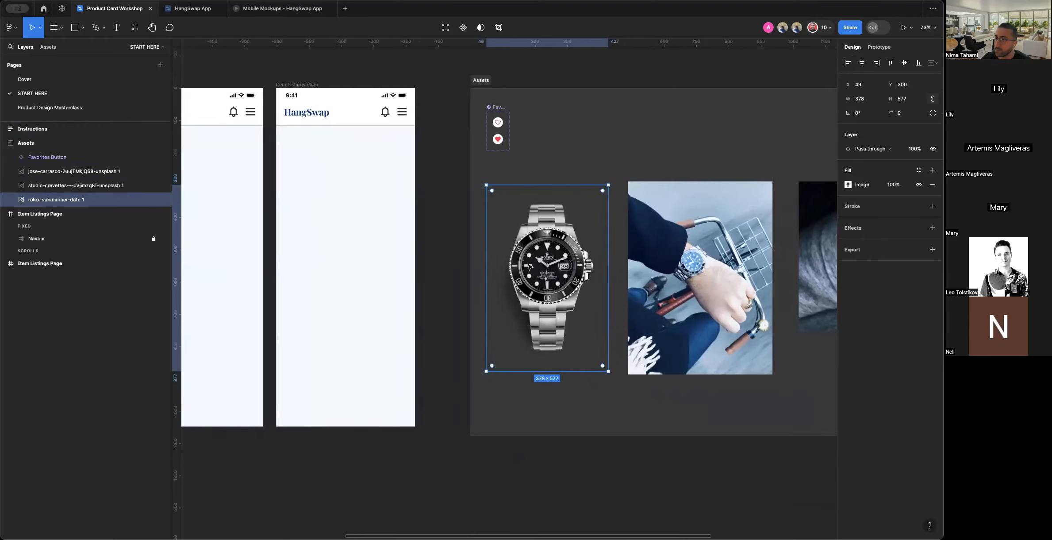
scroll(529, 266, "right", 5)
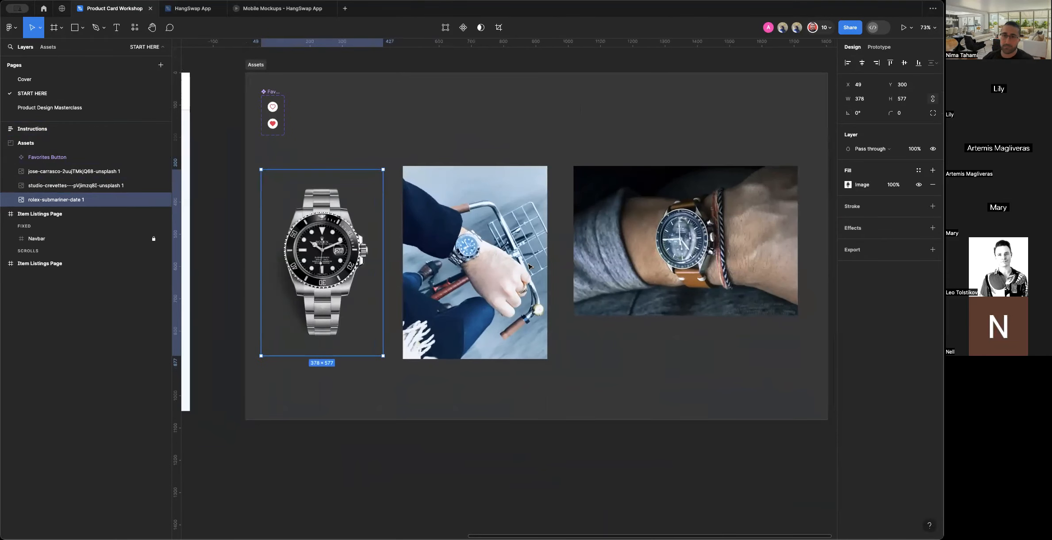
scroll(499, 286, "left", 10)
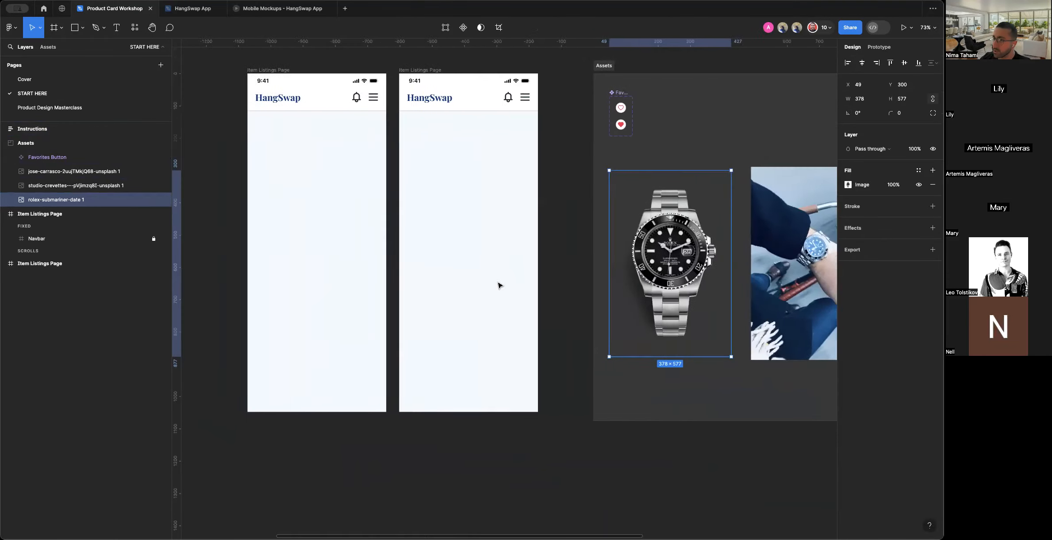
Check the Step 2 product card requirements against the empty listing pages and the supplied watch assets.
scroll(497, 283, "left", 10)
scroll(422, 237, "up", 5)
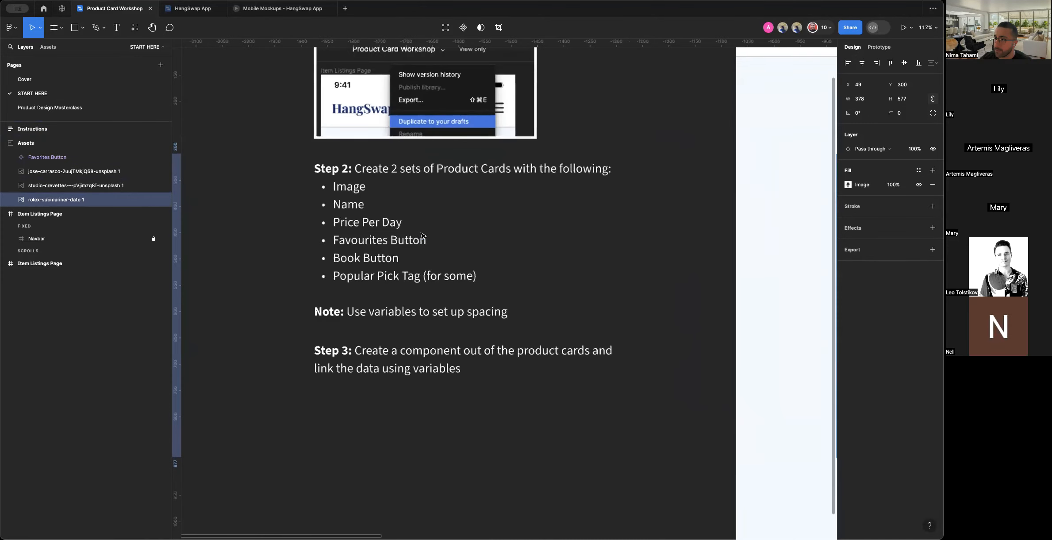
scroll(421, 235, "up", 3)
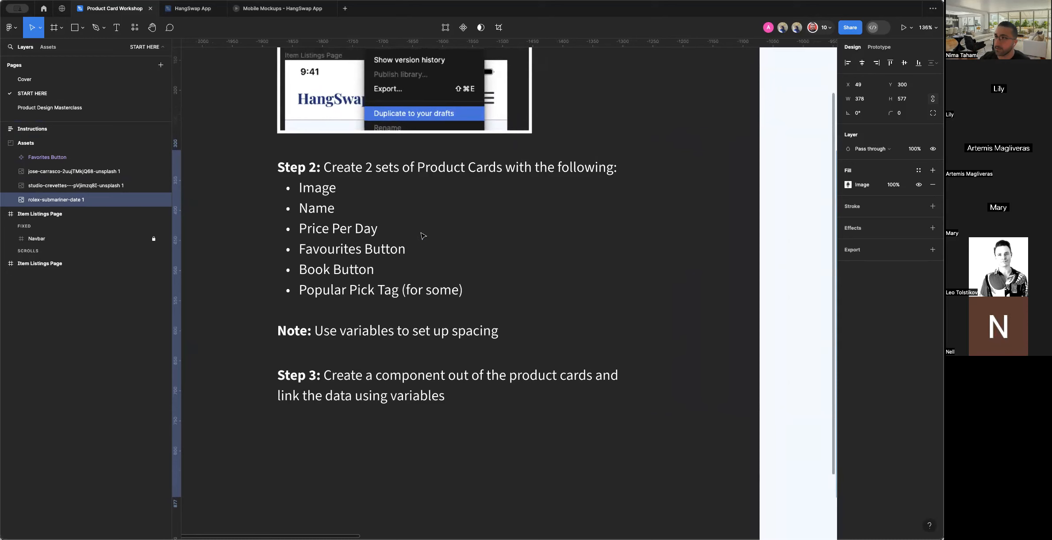
scroll(423, 235, "down", 3)
scroll(424, 236, "right", 20)
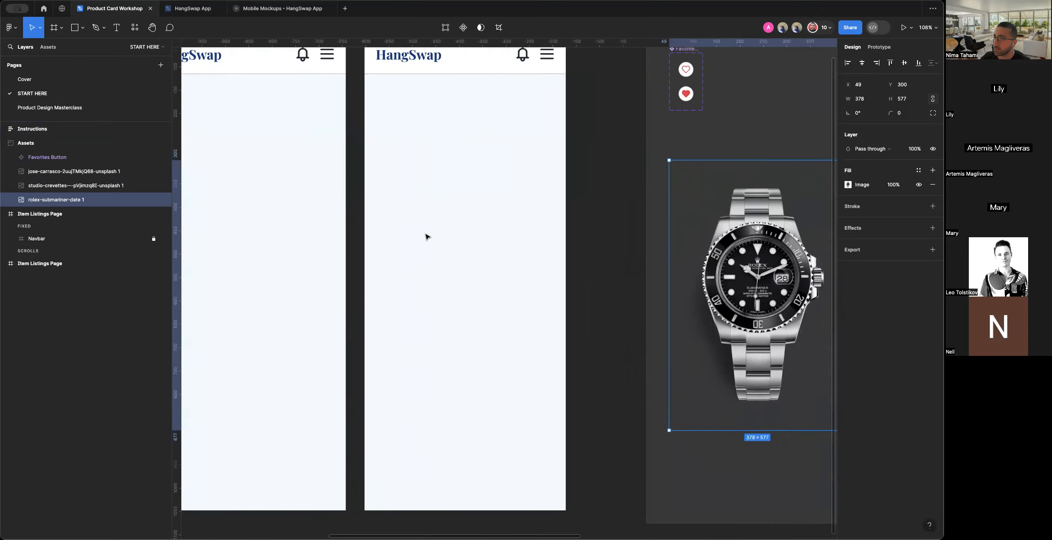
scroll(427, 236, "left", 2)
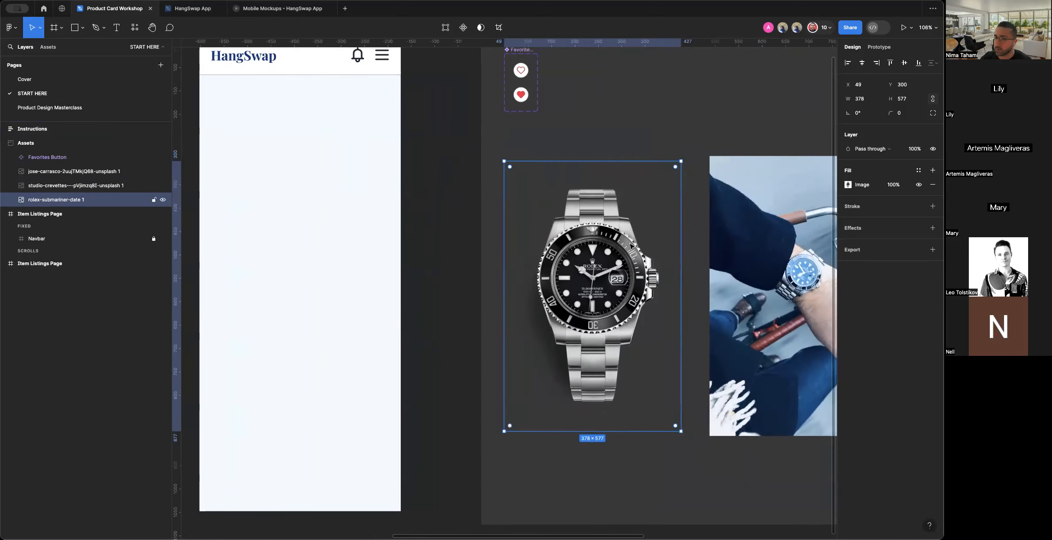
Reread the Step 2 list of card elements, the note on spacing variables and the Step 3 component instructions.
scroll(516, 277, "left", 20)
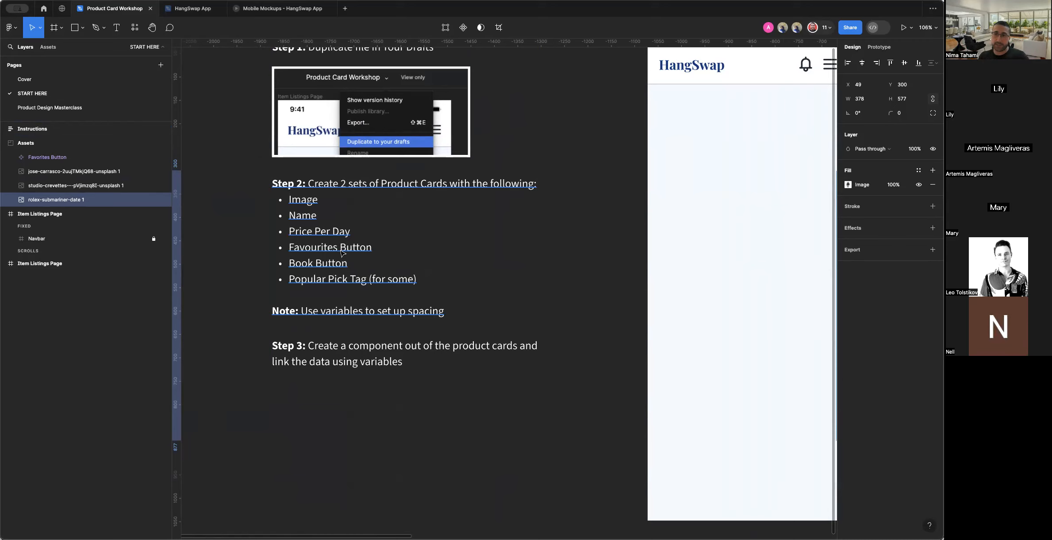
left_click(340, 251)
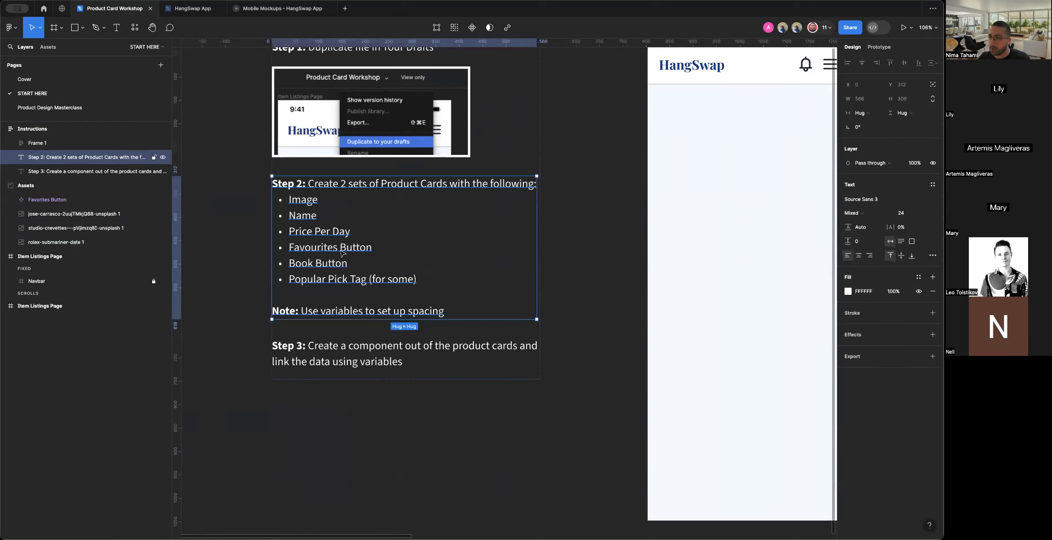
left_click(251, 268)
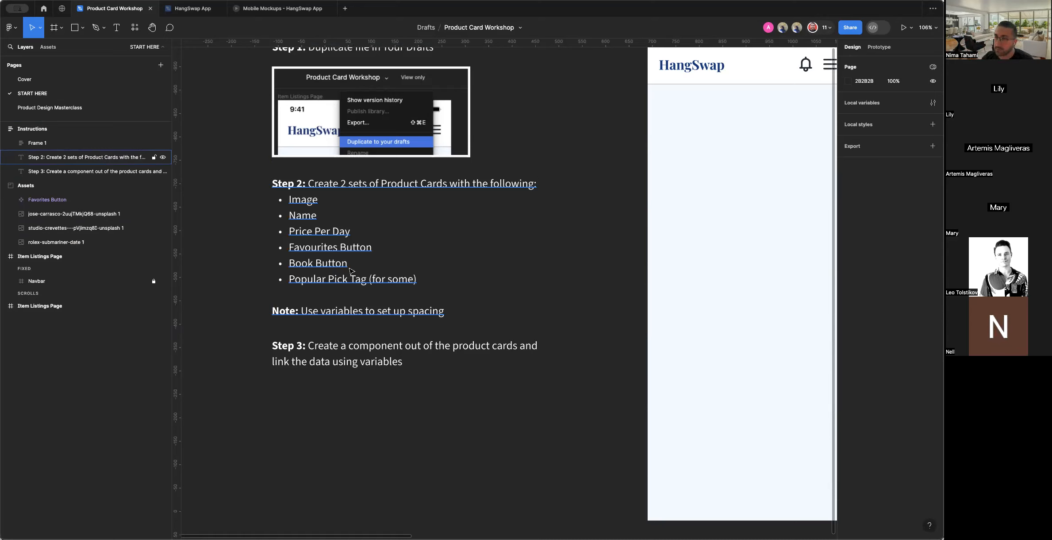
key("Escape")
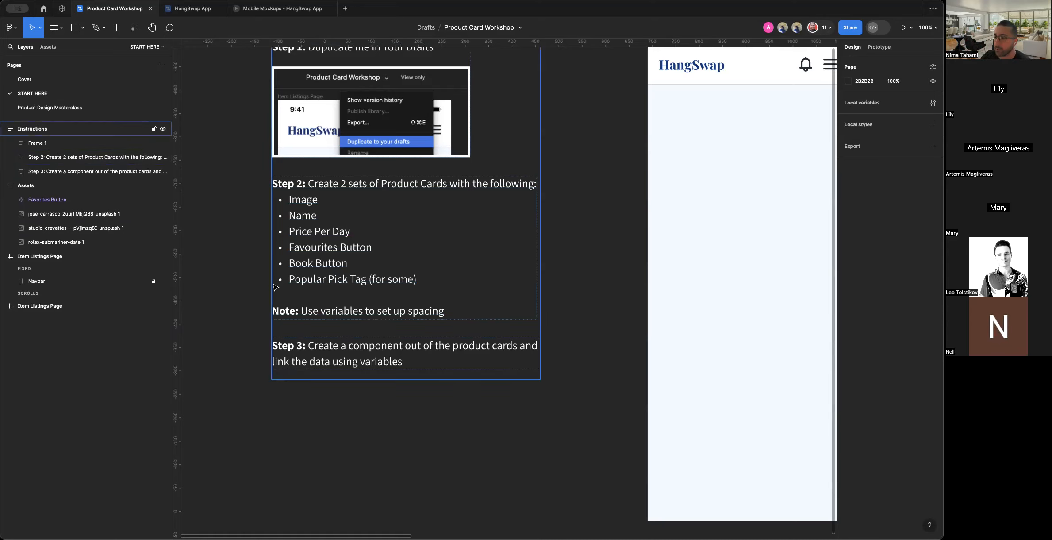
left_click(310, 287)
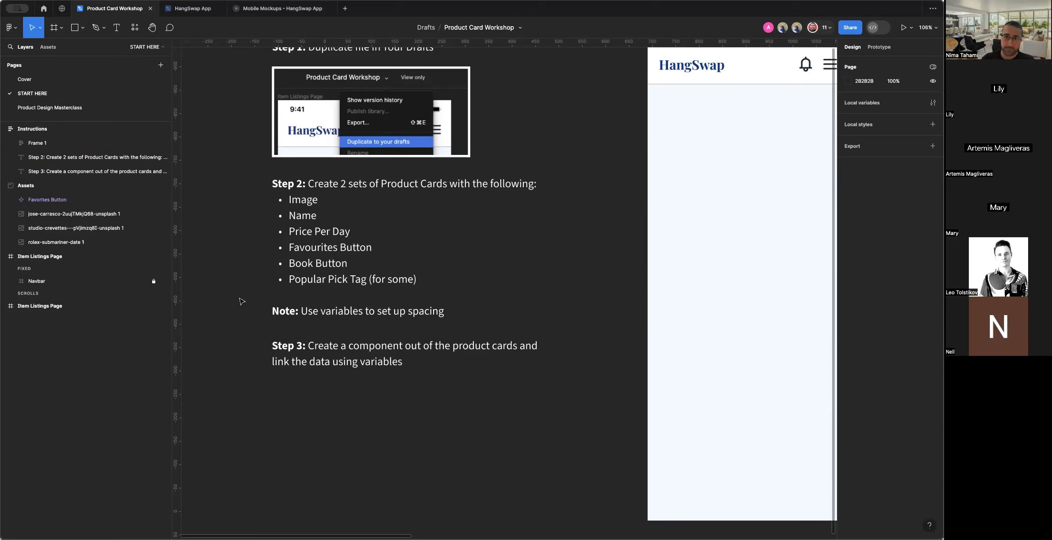
scroll(242, 302, "down", 2)
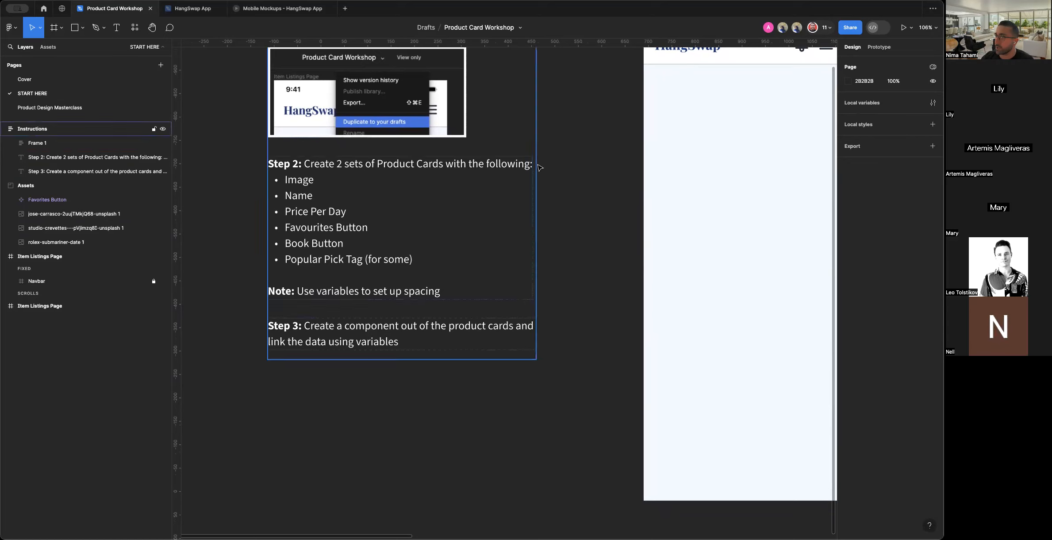
Duplicate the Product Card Workshop file and open the START HERE page of the copy at its listing pages.
left_click(522, 28)
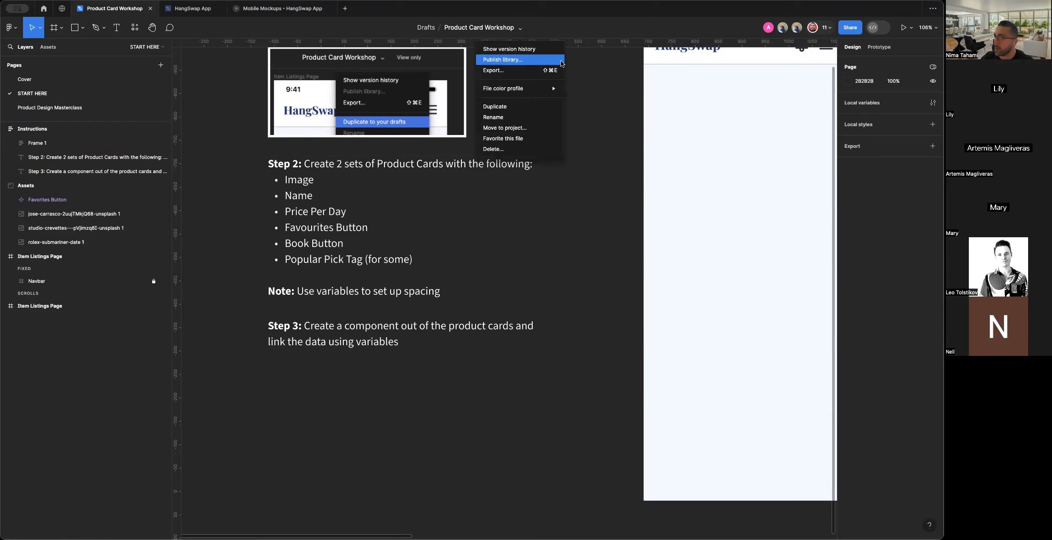
left_click(544, 107)
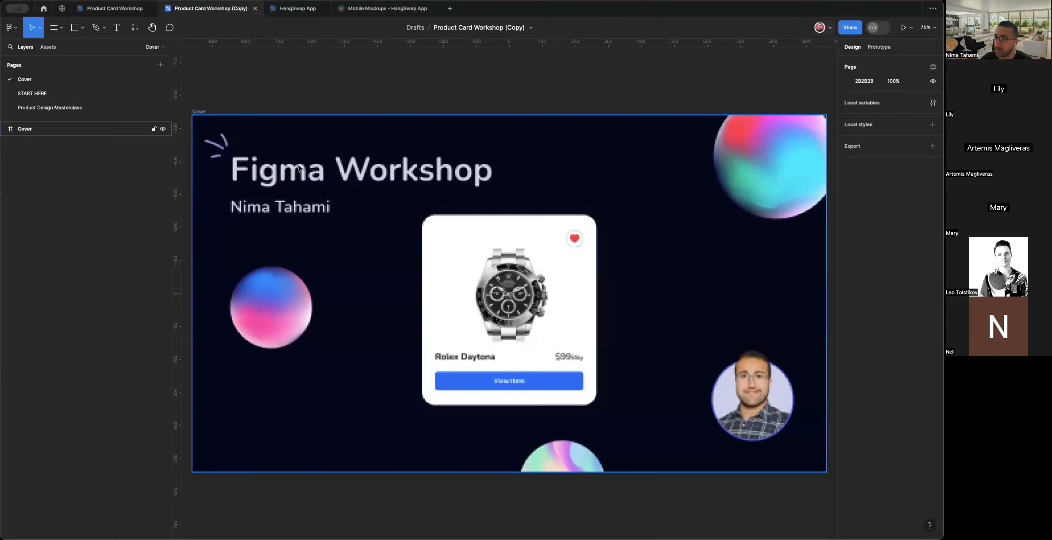
left_click(32, 93)
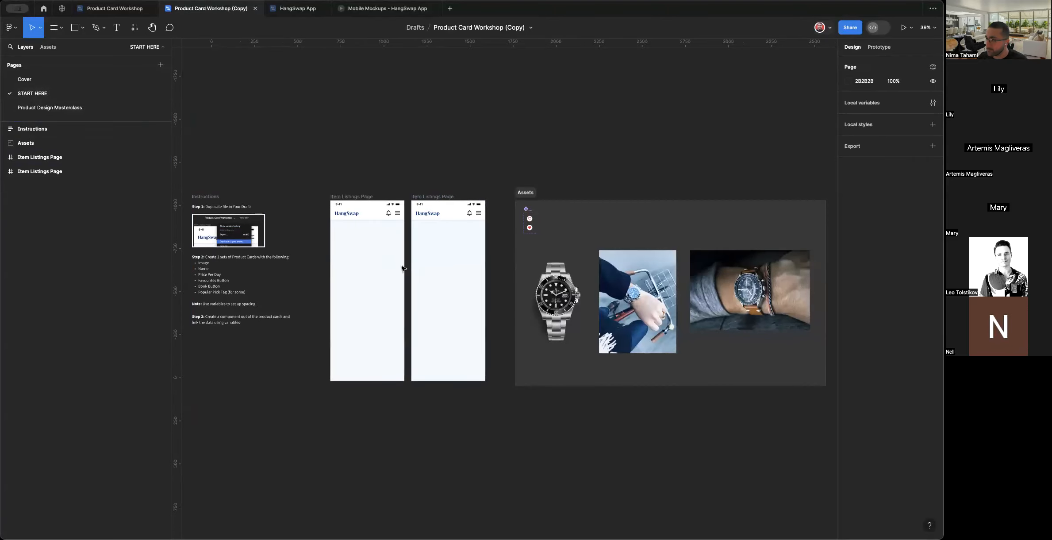
scroll(402, 268, "up", 5)
scroll(402, 268, "up", 2)
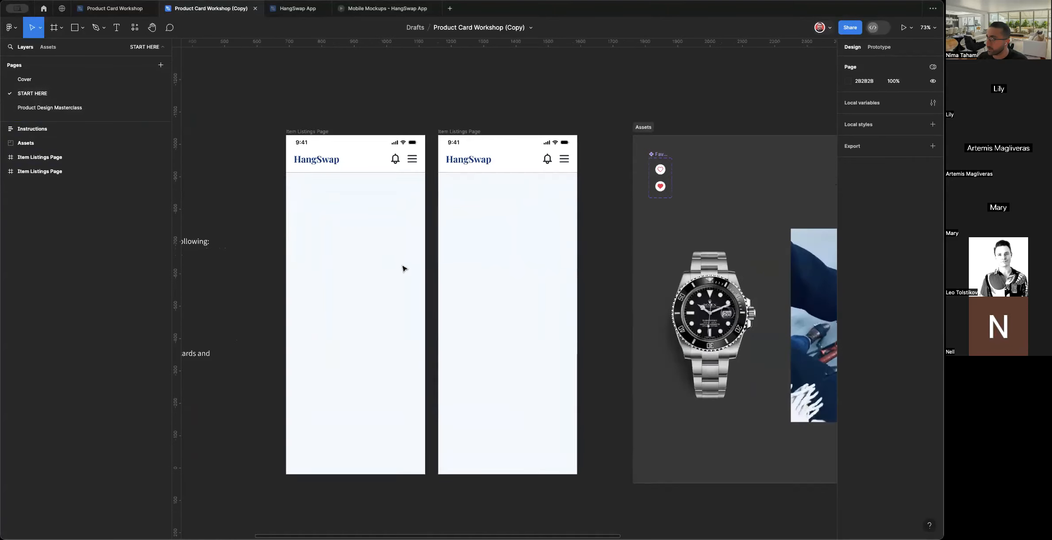
Open the file's local variables and rename the default variable collection to Spacing.
left_click(933, 103)
left_click_drag(709, 56, 674, 68)
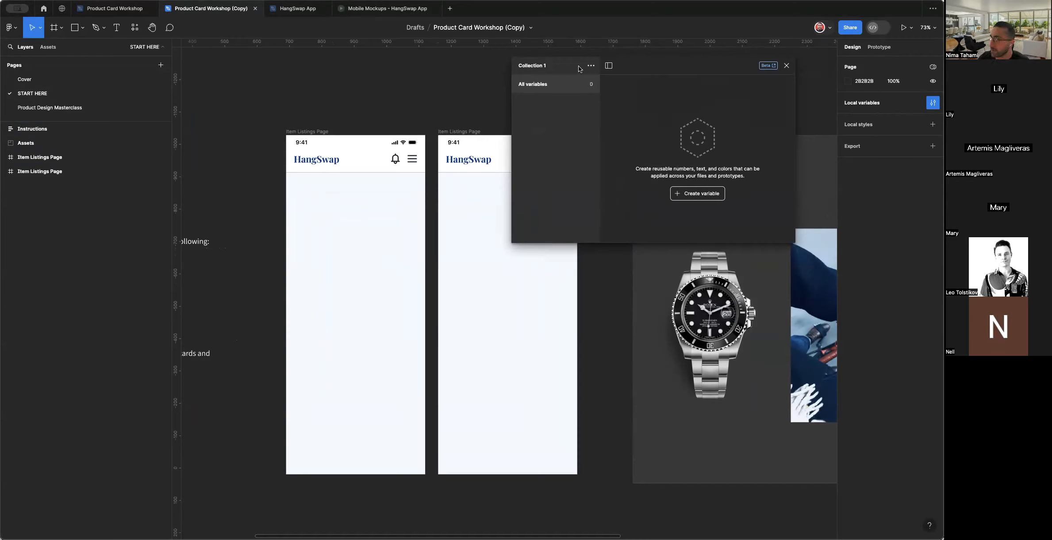
left_click(594, 66)
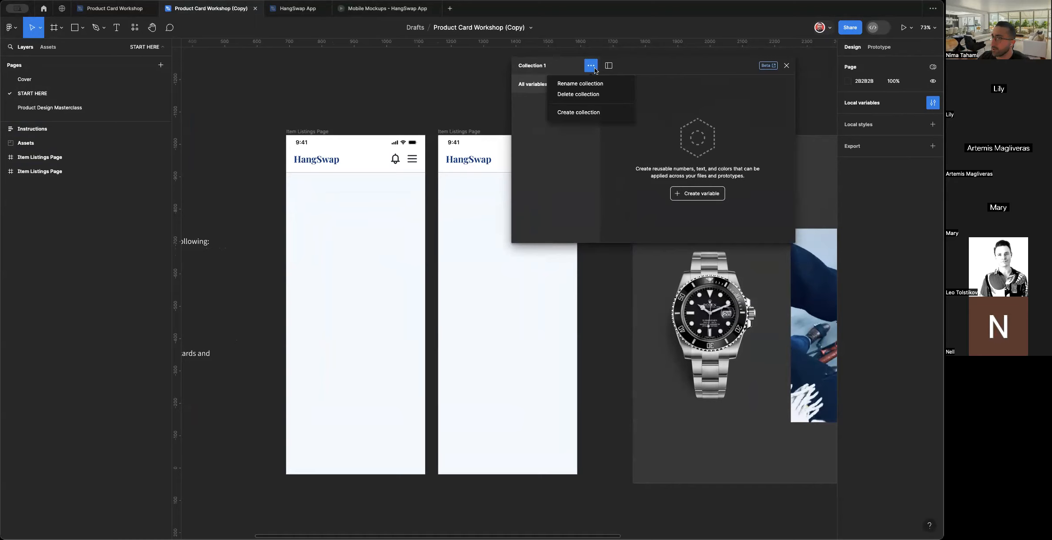
left_click(591, 69)
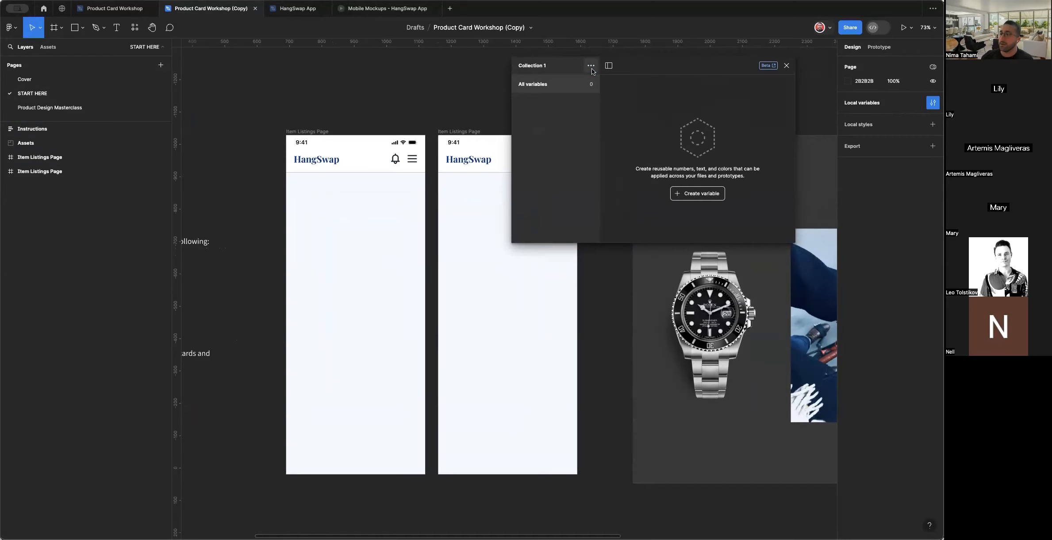
left_click(592, 66)
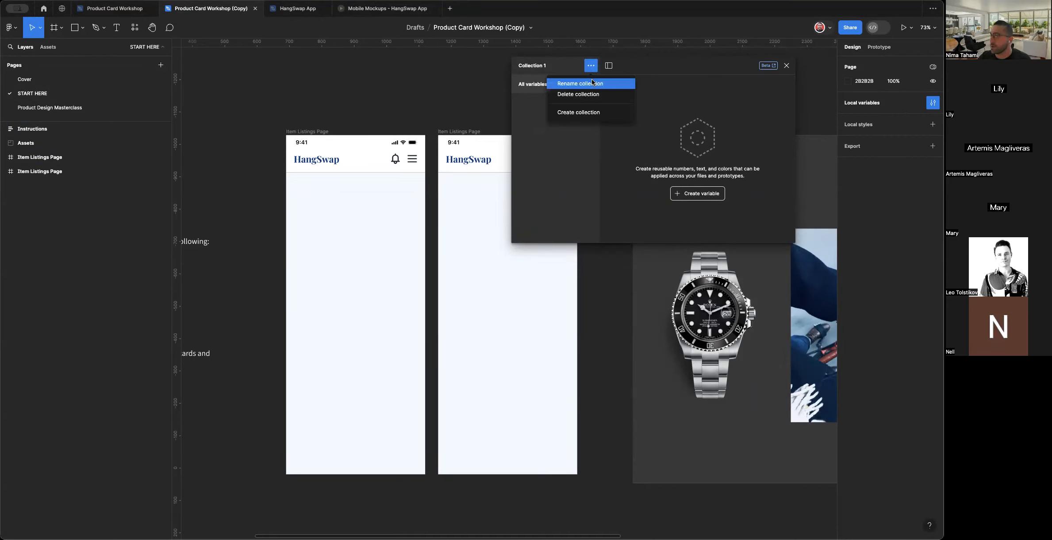
left_click(593, 83)
type("Spacing")
key("Return")
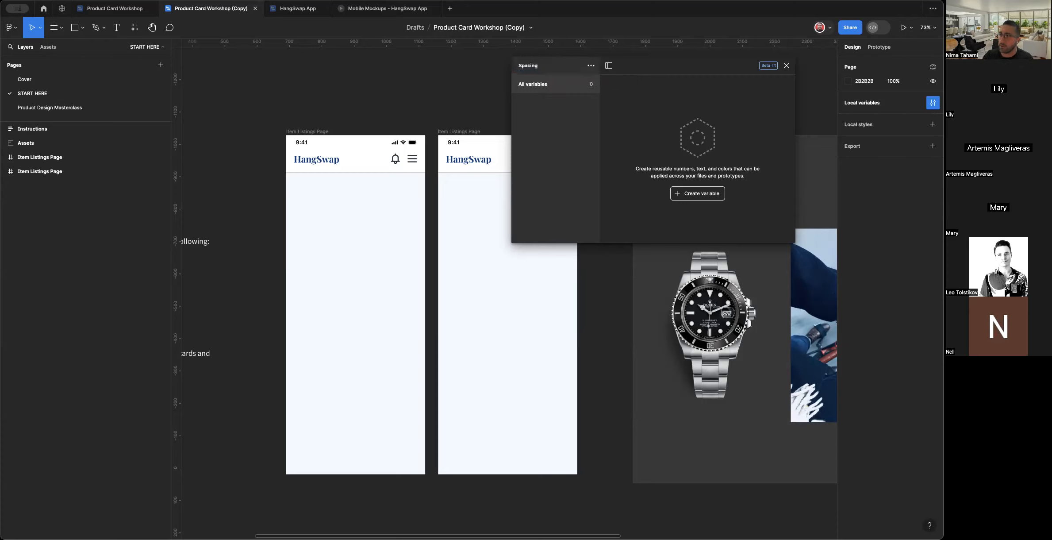
left_click(594, 66)
left_click(576, 136)
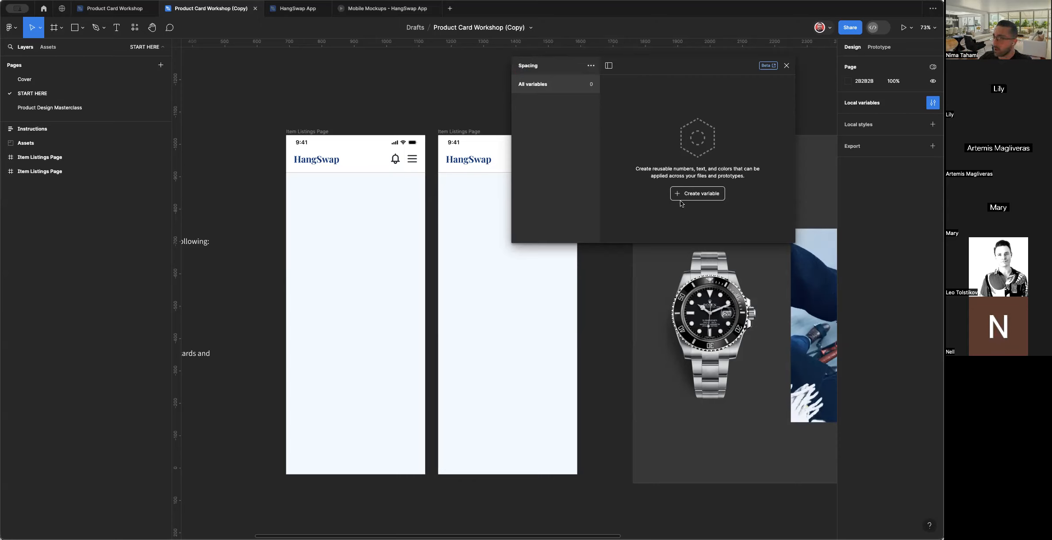
Create five number variables in the Spacing collection: spacing-xs 4, spacing-s 8, spacing-m 16, spacing-lg 24 and spacing-xlg 32.
left_click(703, 199)
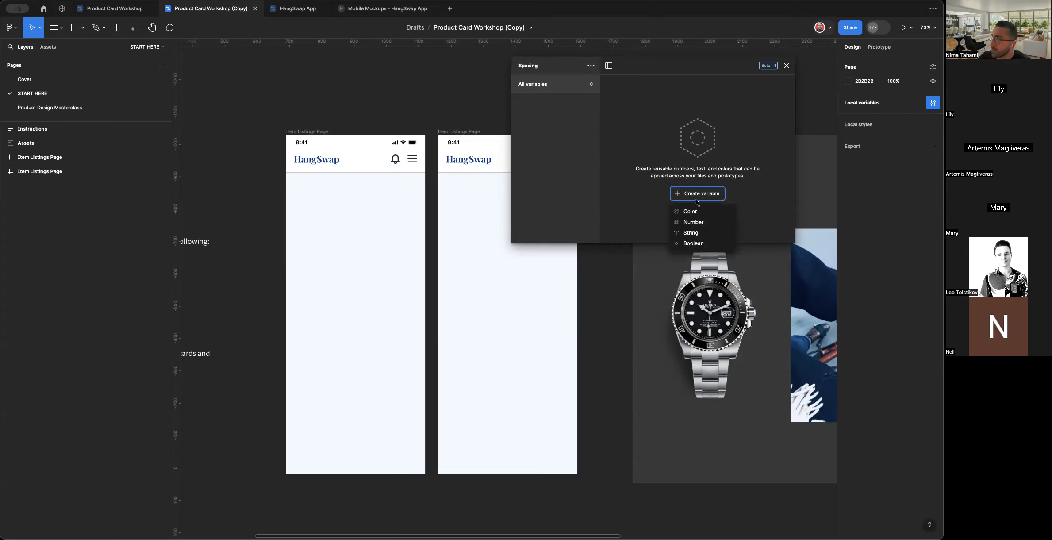
left_click(712, 222)
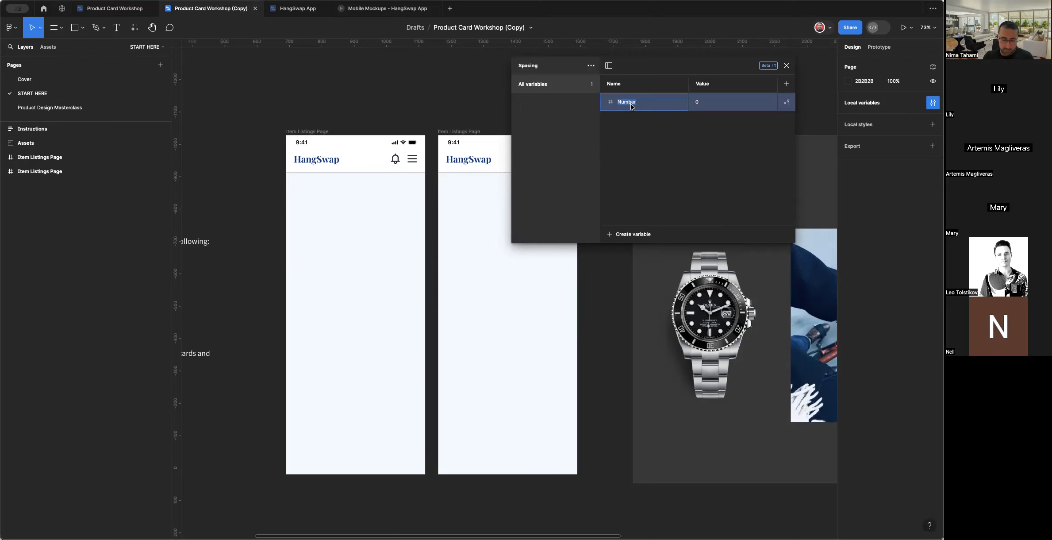
type("spacing")
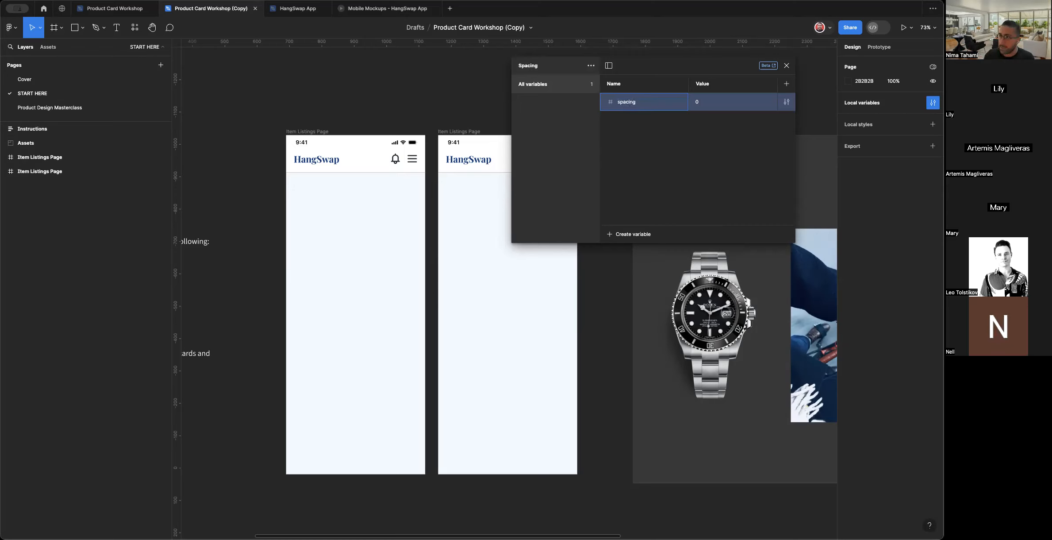
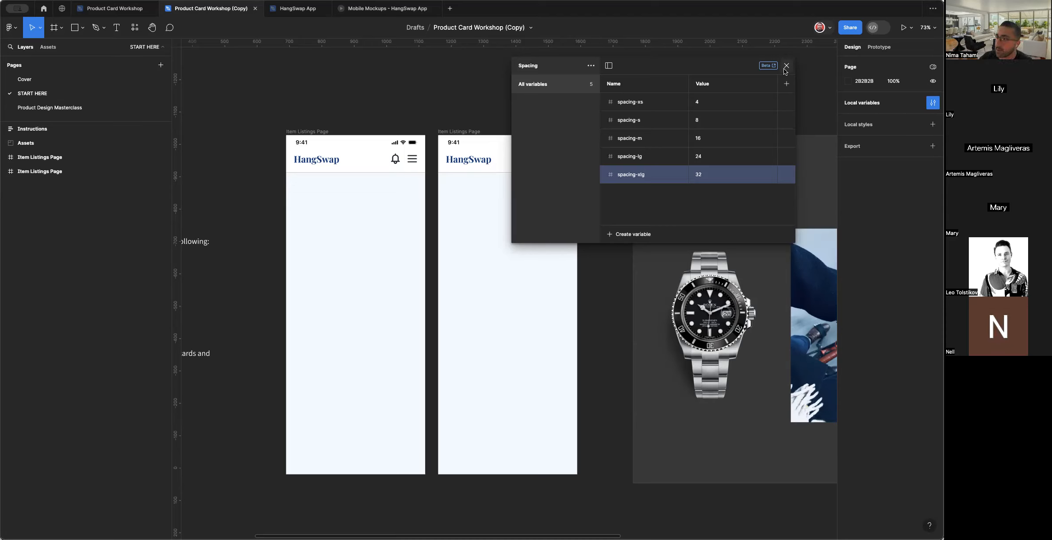
left_click(785, 66)
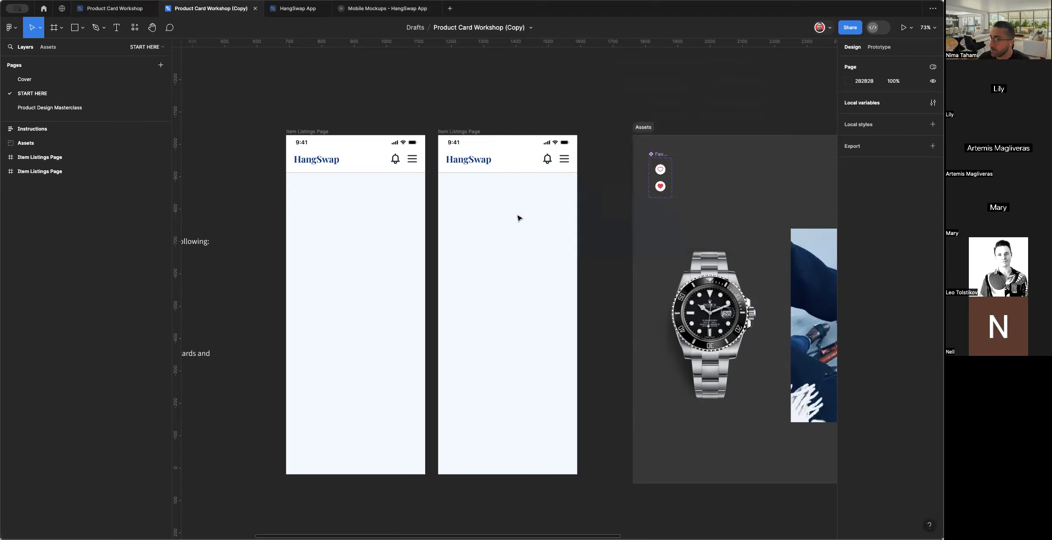
Review the Step 2 card requirements alongside the empty listing pages and the supplied Rolex image in the assets.
scroll(519, 218, "right", 2)
scroll(519, 218, "down", 1)
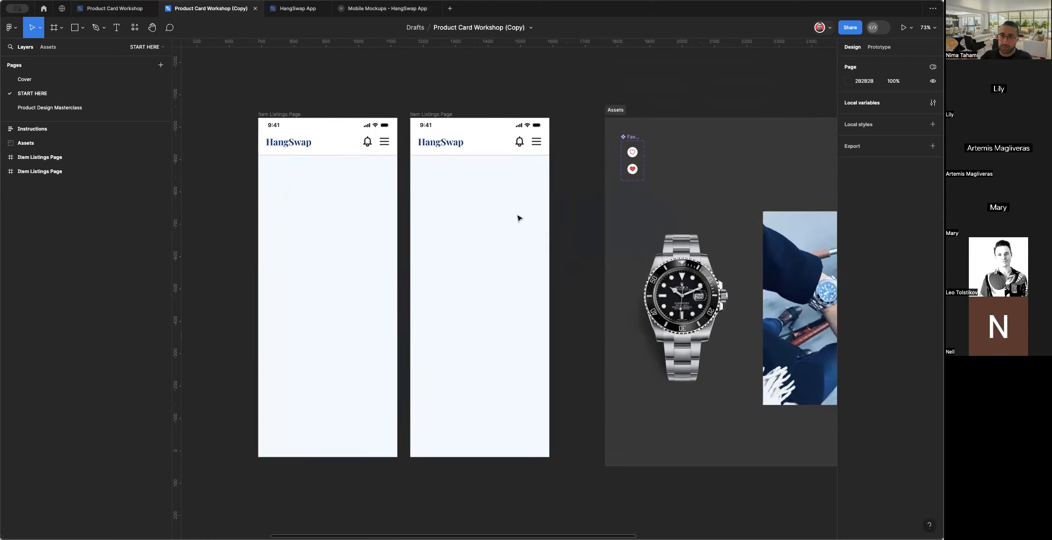
scroll(519, 217, "left", 7)
scroll(519, 217, "down", 1)
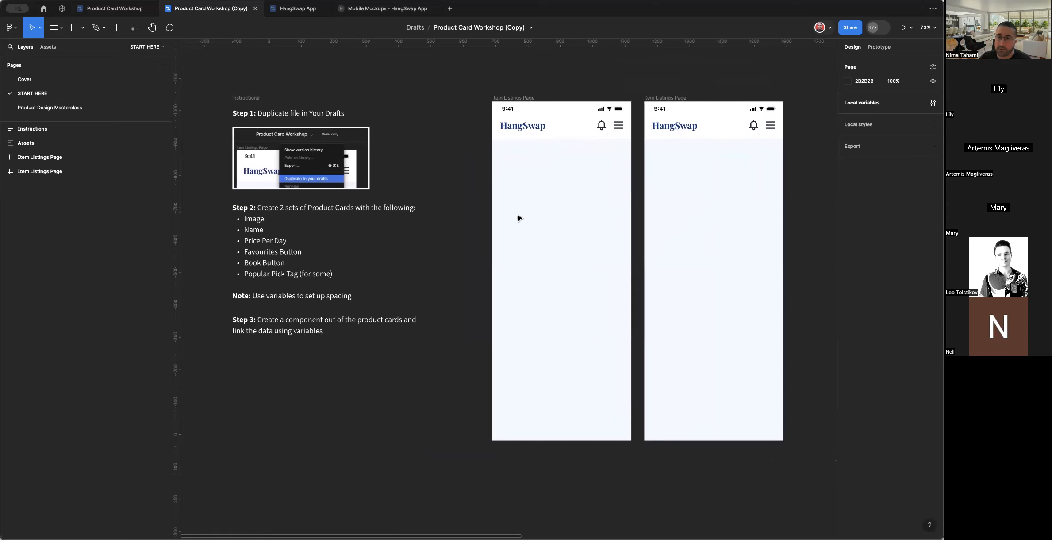
scroll(519, 218, "right", 8)
scroll(520, 218, "down", 1)
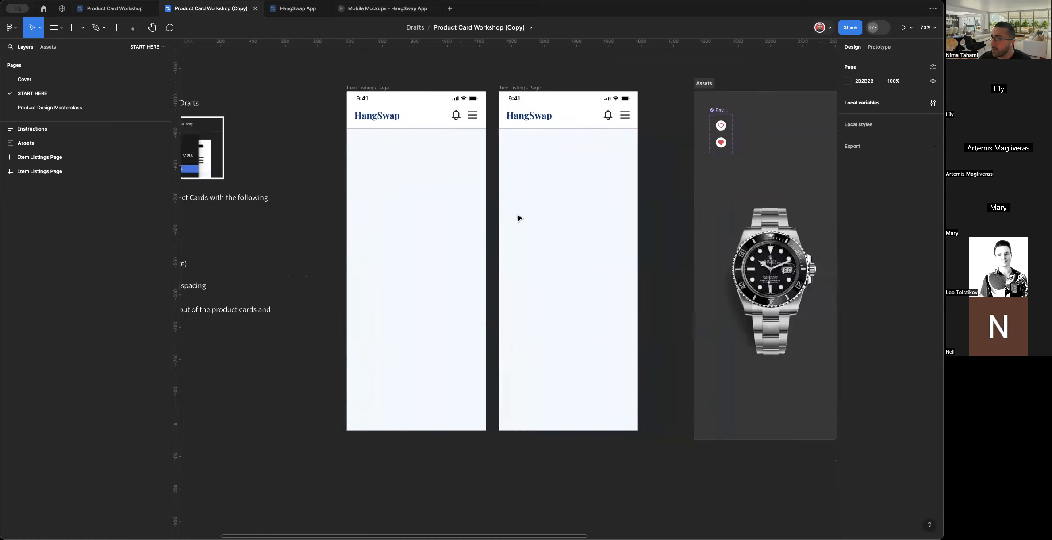
left_click(637, 271)
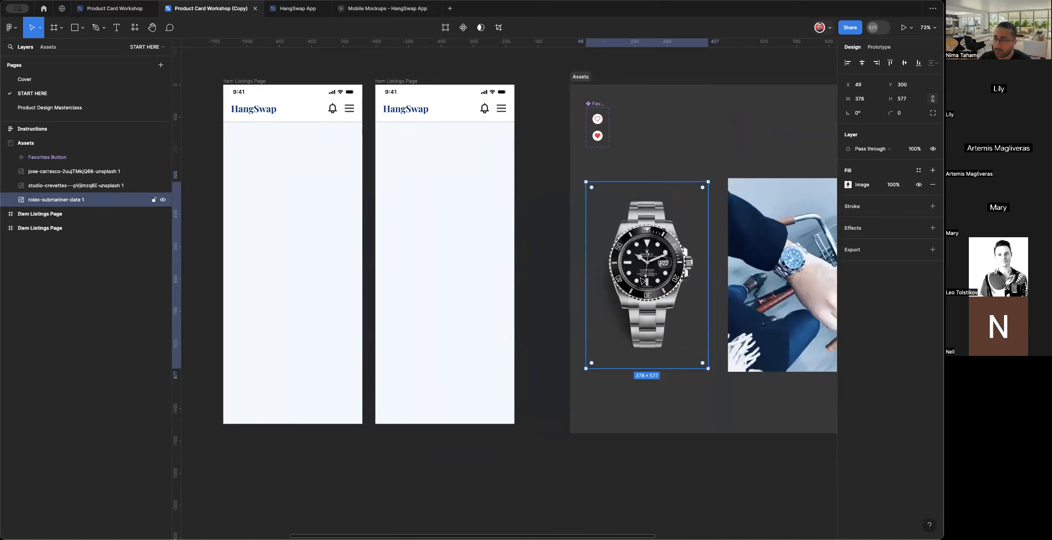
scroll(642, 280, "left", 4)
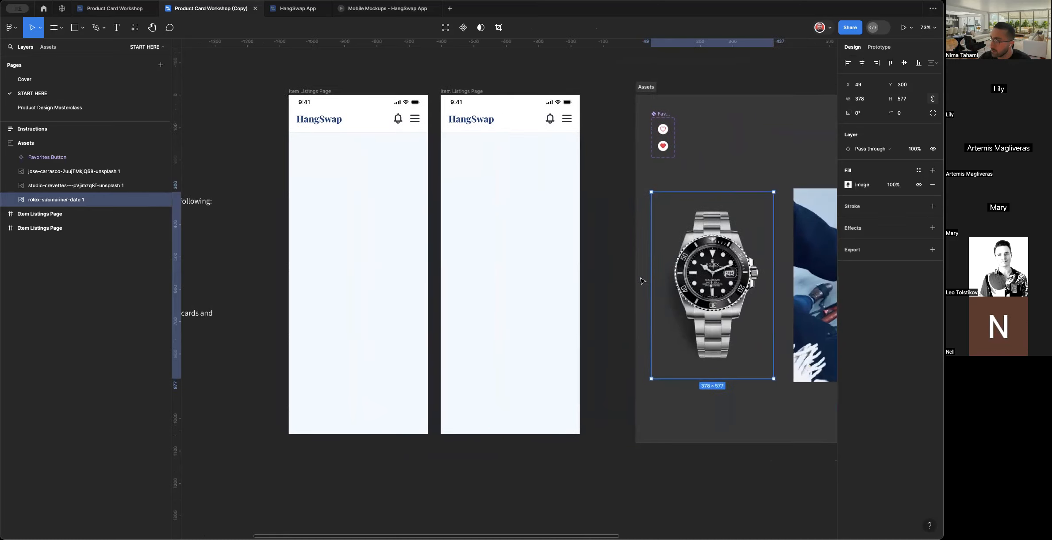
left_click(454, 235)
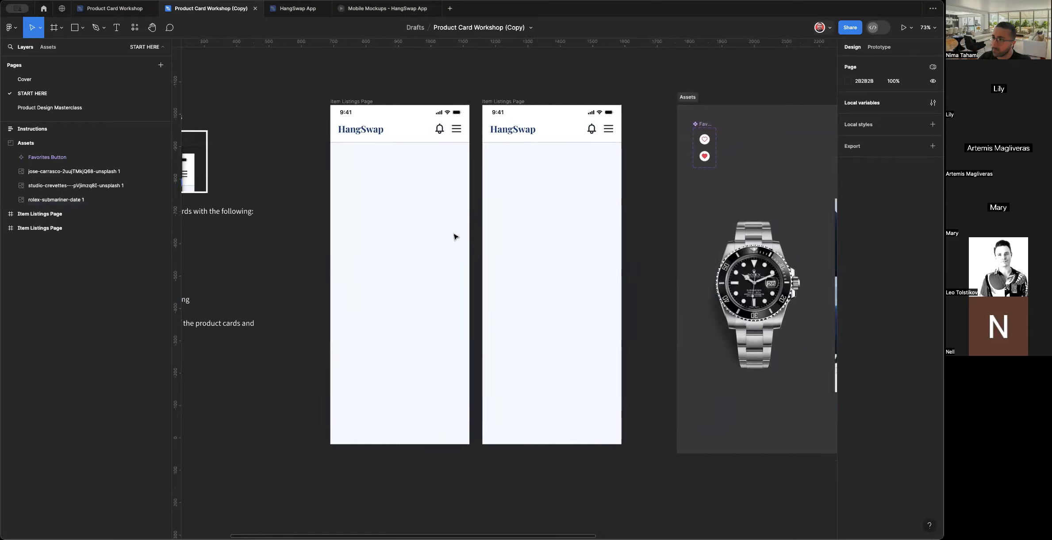
Draw a 236 × 236 square for the product image on the first listing page, at about X 97, Y 222.
scroll(385, 193, "up", 5)
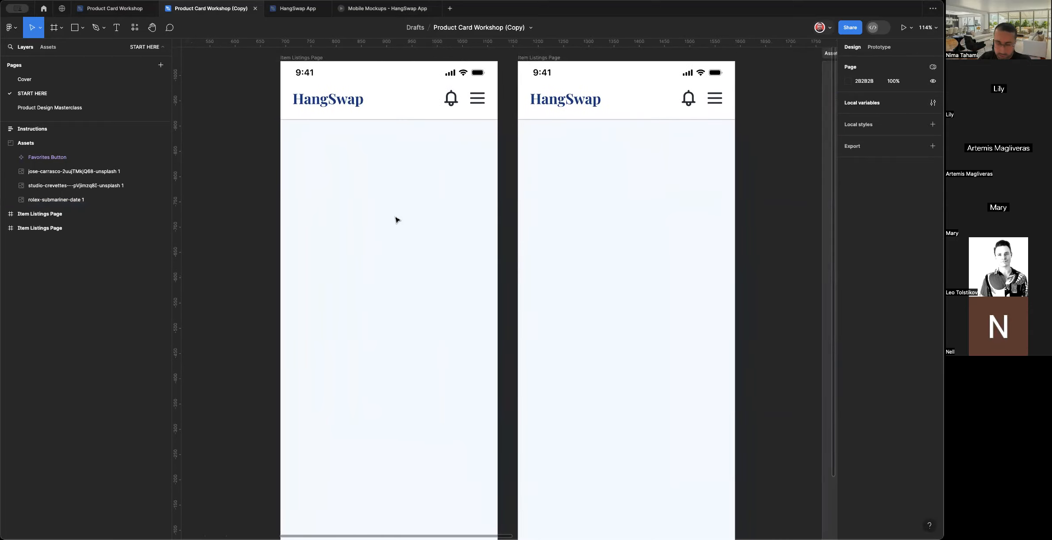
key("r")
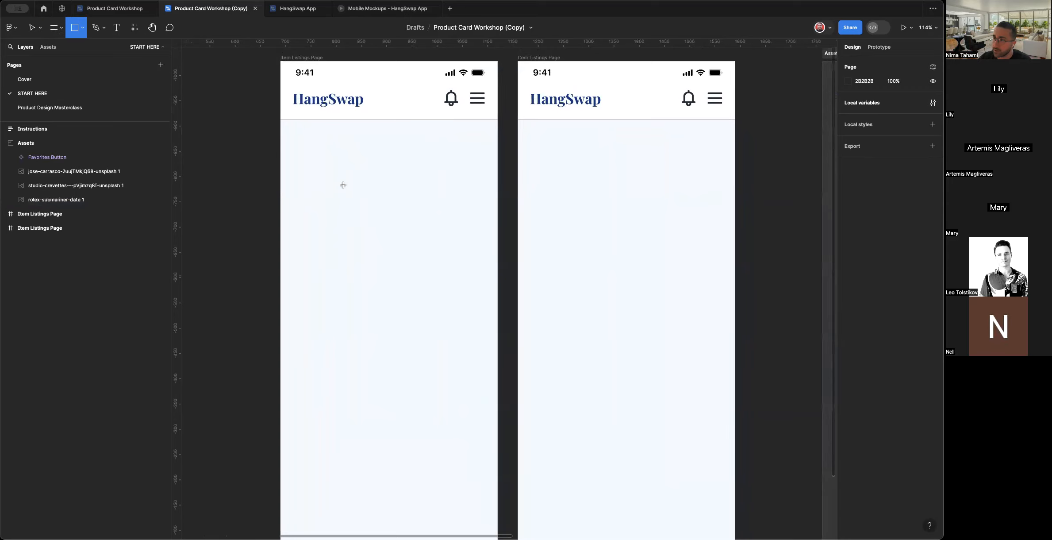
left_click_drag(340, 182, 459, 299)
left_click_drag(401, 232, 387, 225)
scroll(388, 224, "right", 2)
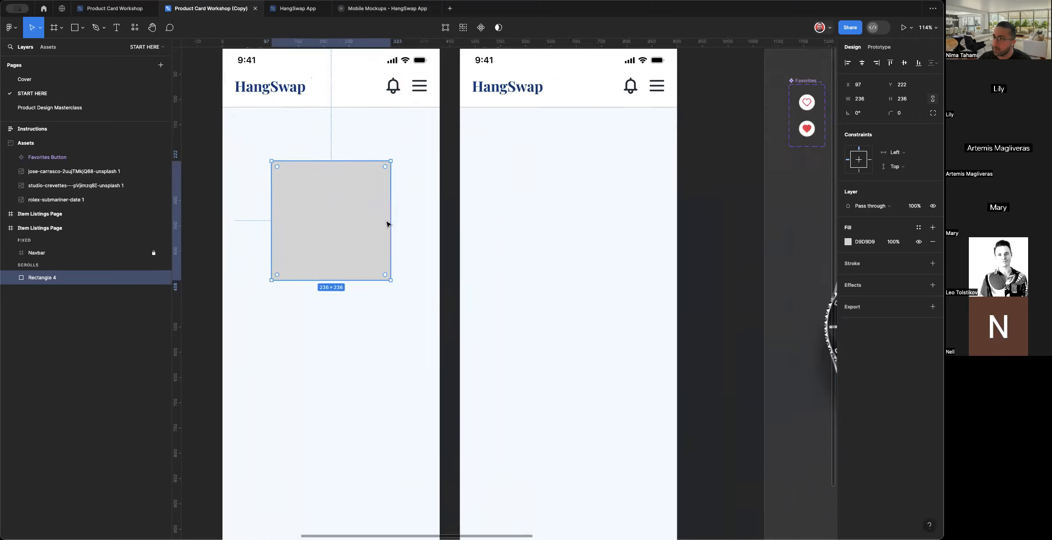
Copy the Rolex Submariner asset's image fill and paste it onto the grey square on the first listing page.
scroll(387, 223, "down", 3)
scroll(388, 223, "right", 5)
left_click(571, 295)
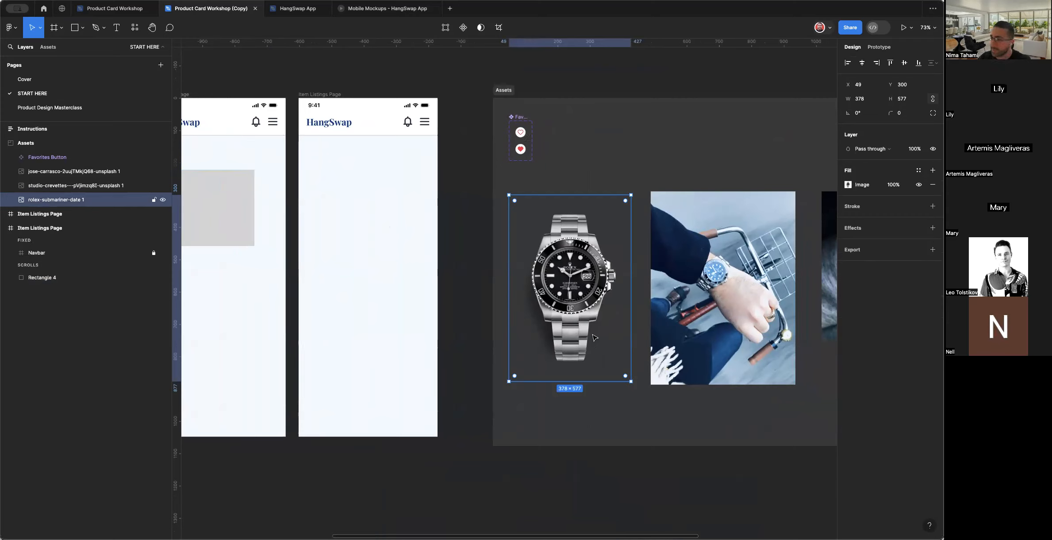
scroll(595, 338, "left", 5)
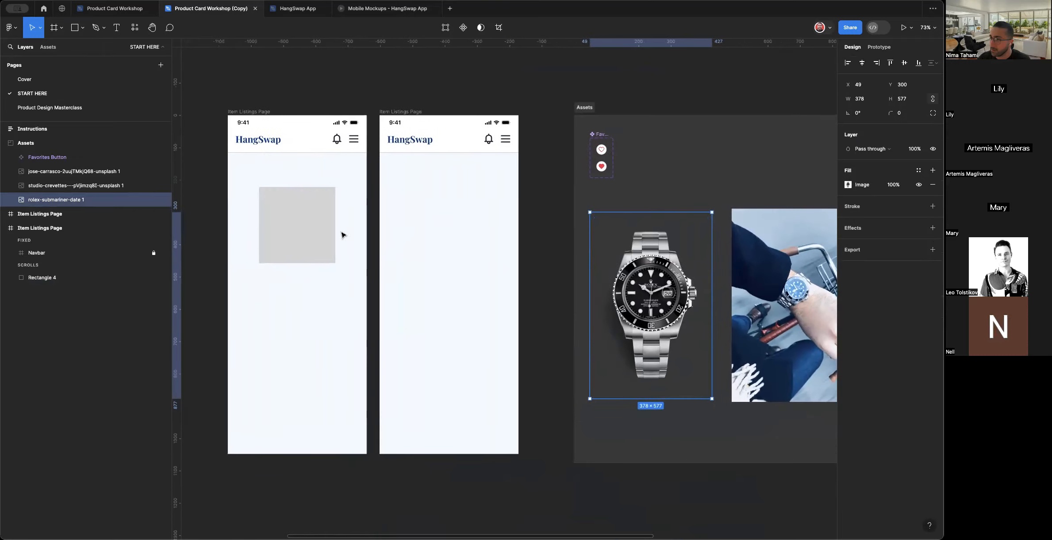
left_click(311, 224)
scroll(363, 233, "left", 3)
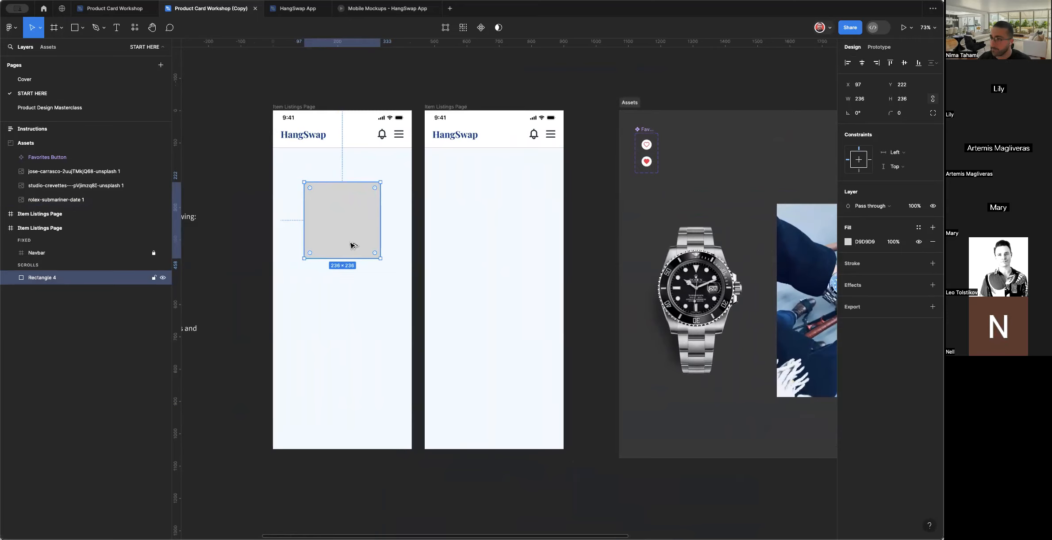
key("super+v")
scroll(352, 245, "up", 5)
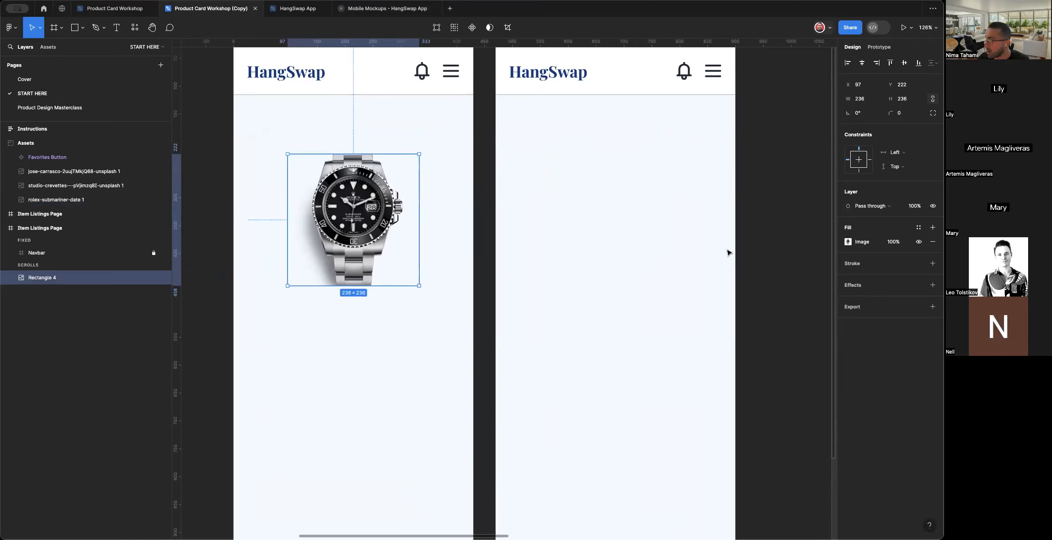
Set the scaling of the square's watch image fill to Fit.
left_click(848, 241)
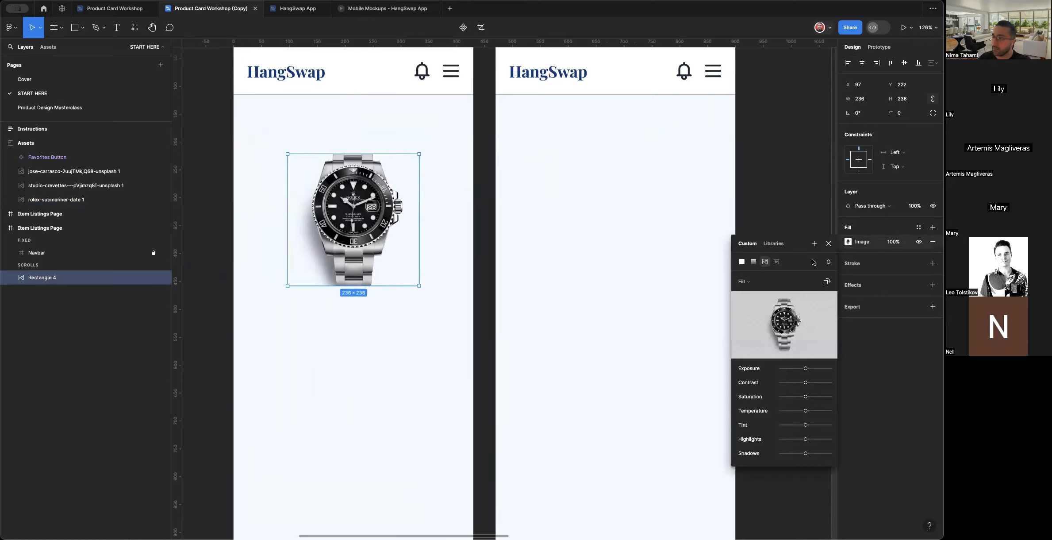
left_click(757, 282)
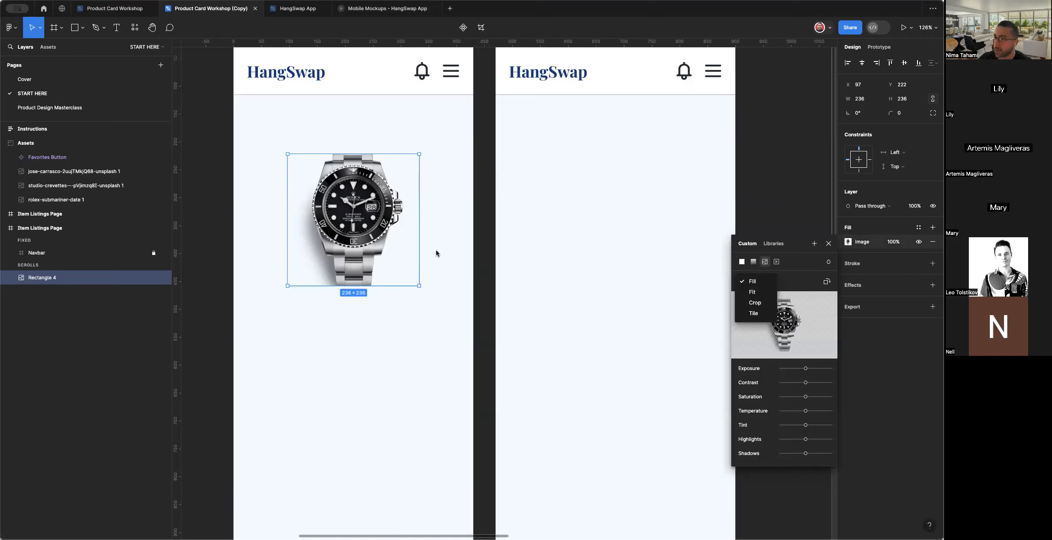
left_click(752, 293)
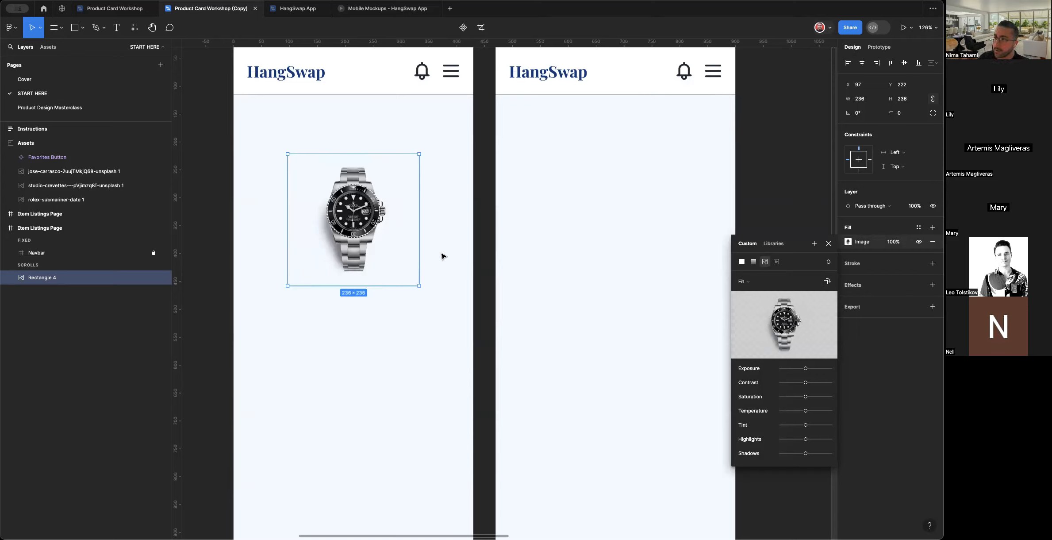
left_click(828, 244)
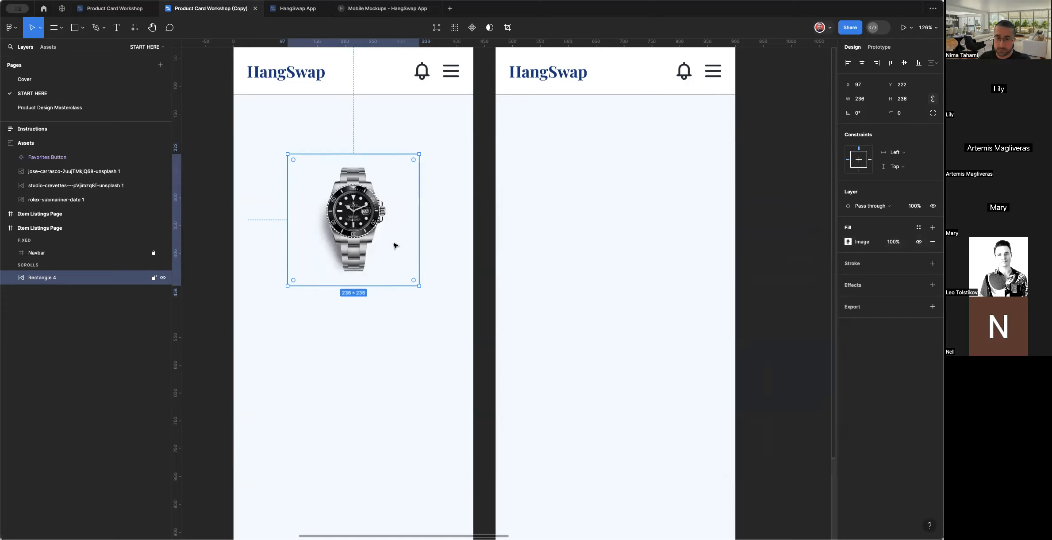
Wrap the watch image in an auto layout frame and give that frame a white FFFFFF fill.
key("shift+a")
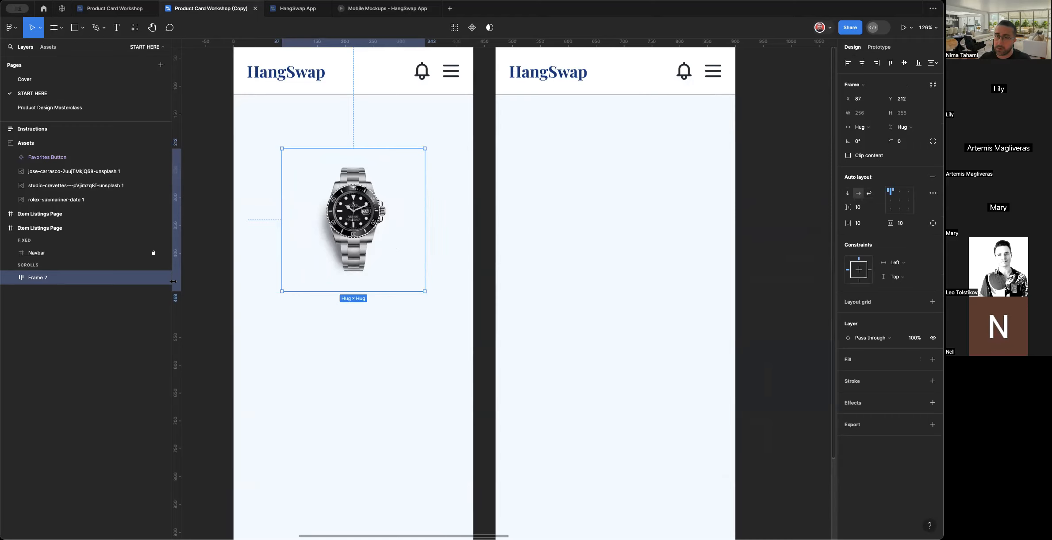
left_click(11, 280)
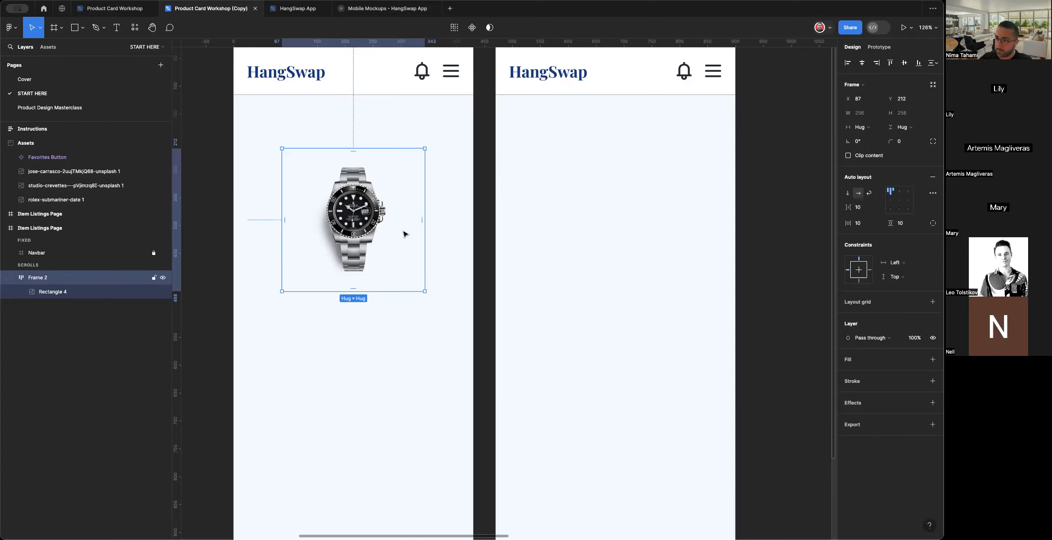
left_click(933, 359)
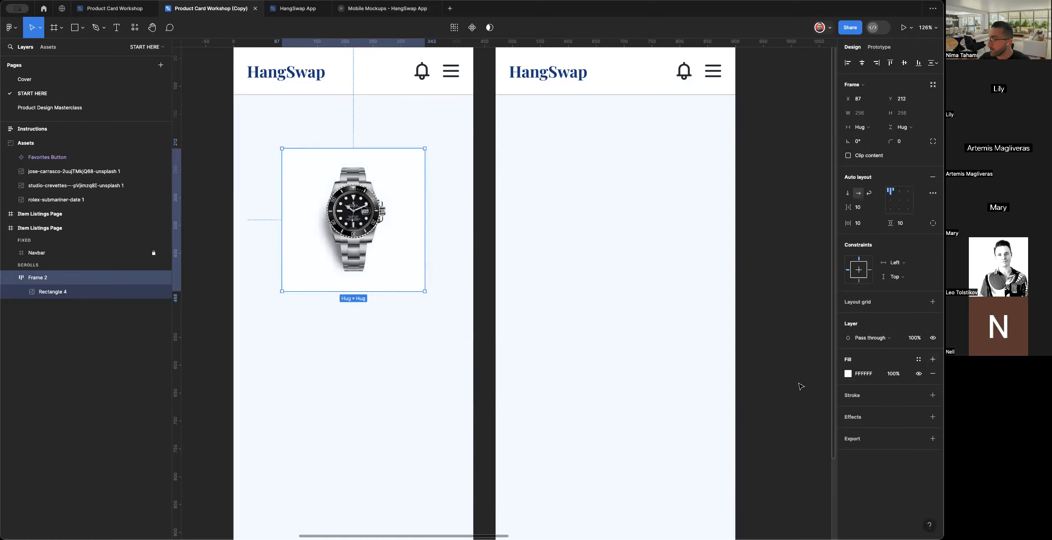
left_click(486, 325)
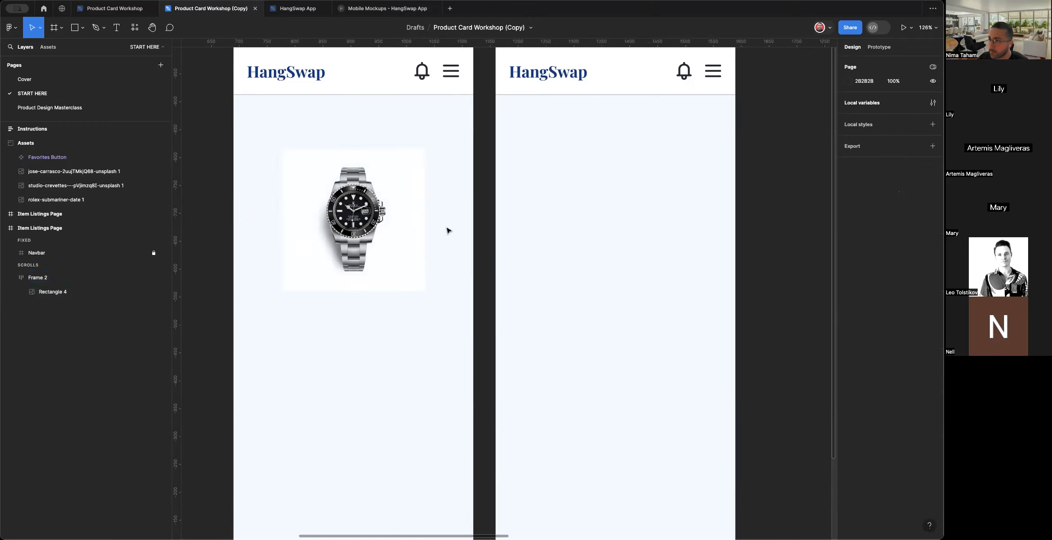
Select the white auto layout frame around the watch image on the first listing page.
scroll(384, 243, "up", 3)
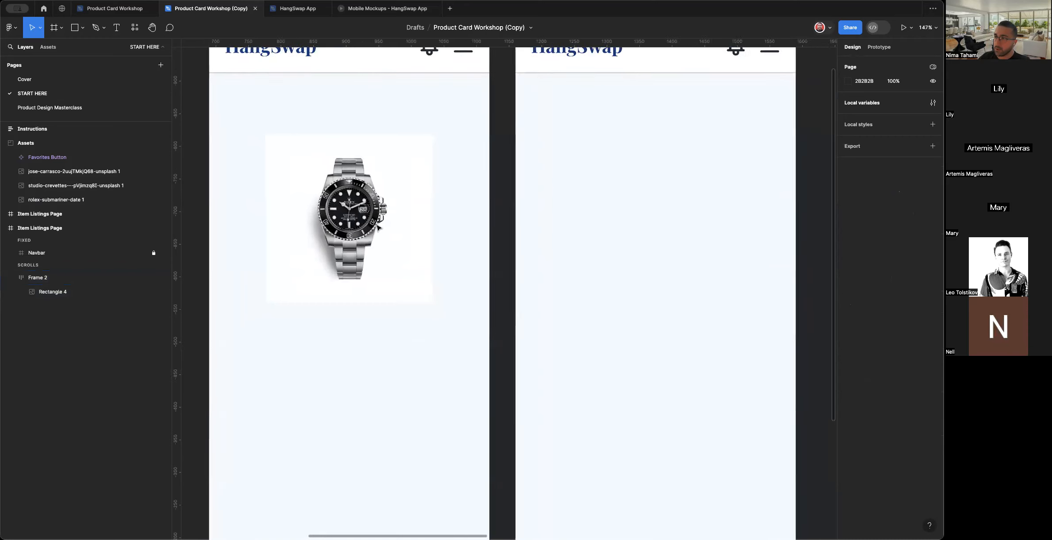
left_click(384, 244)
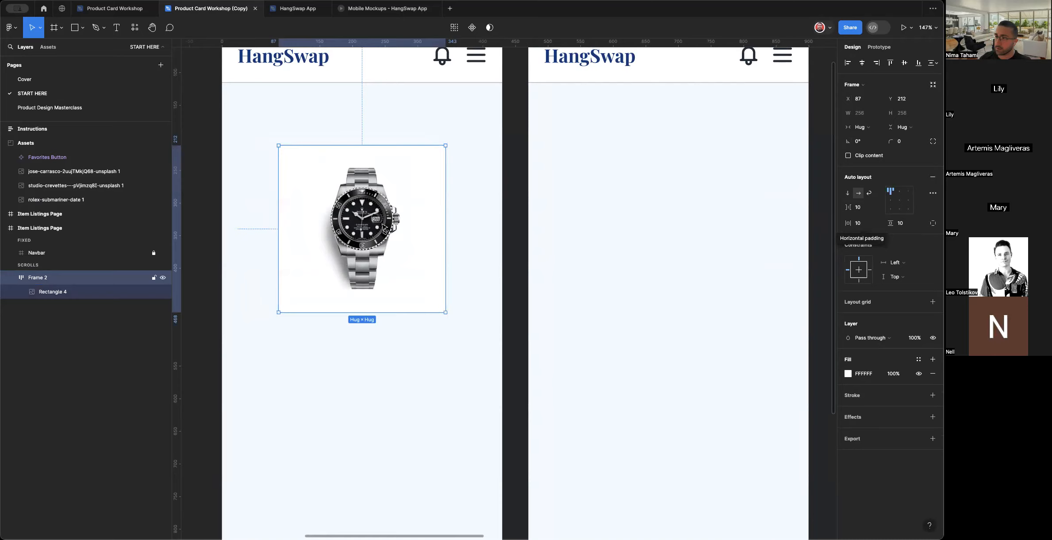
scroll(299, 226, "up", 5)
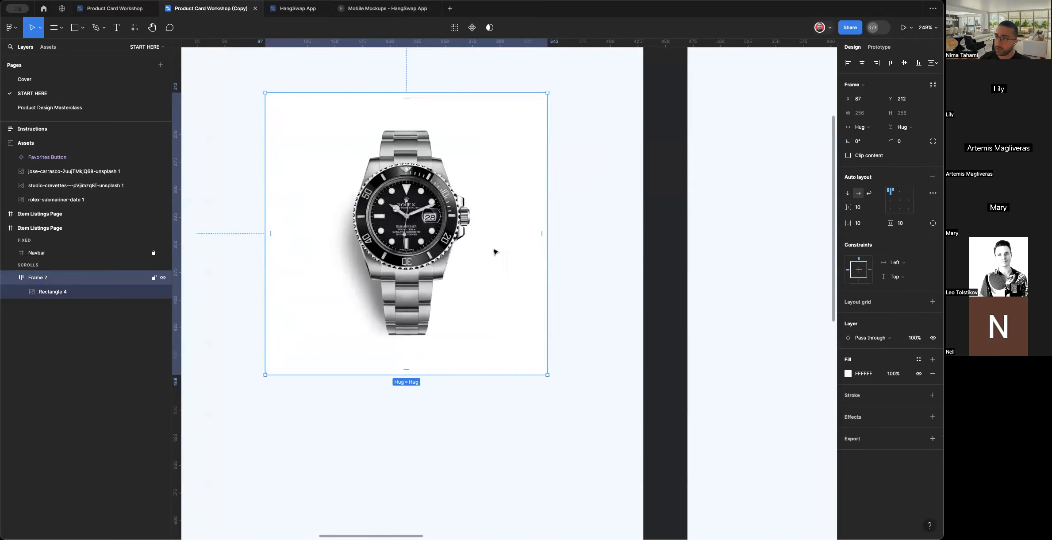
scroll(542, 231, "down", 2)
scroll(542, 231, "down", 1)
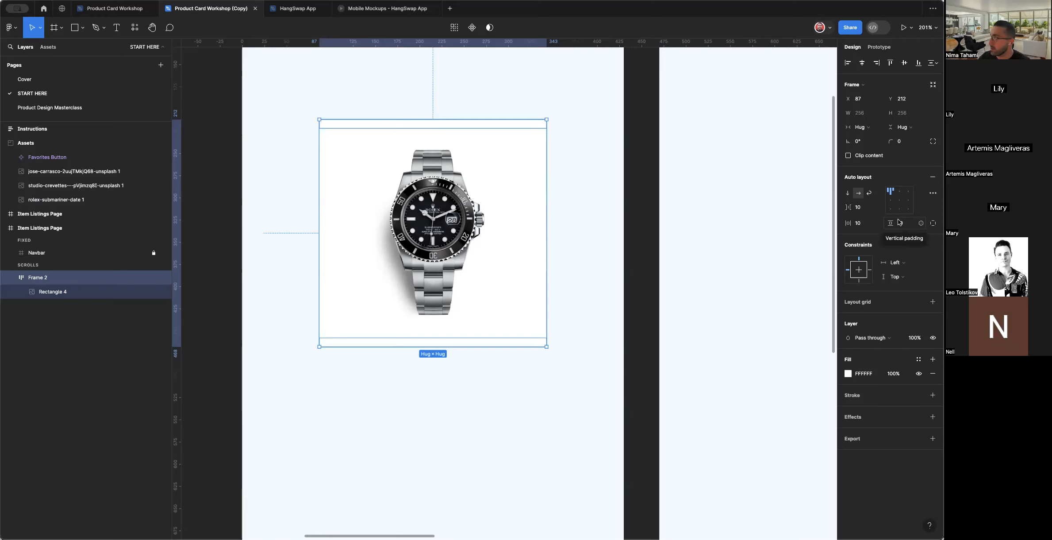
Try separate top and bottom padding on the watch frame and reset both to 10.
left_click(933, 225)
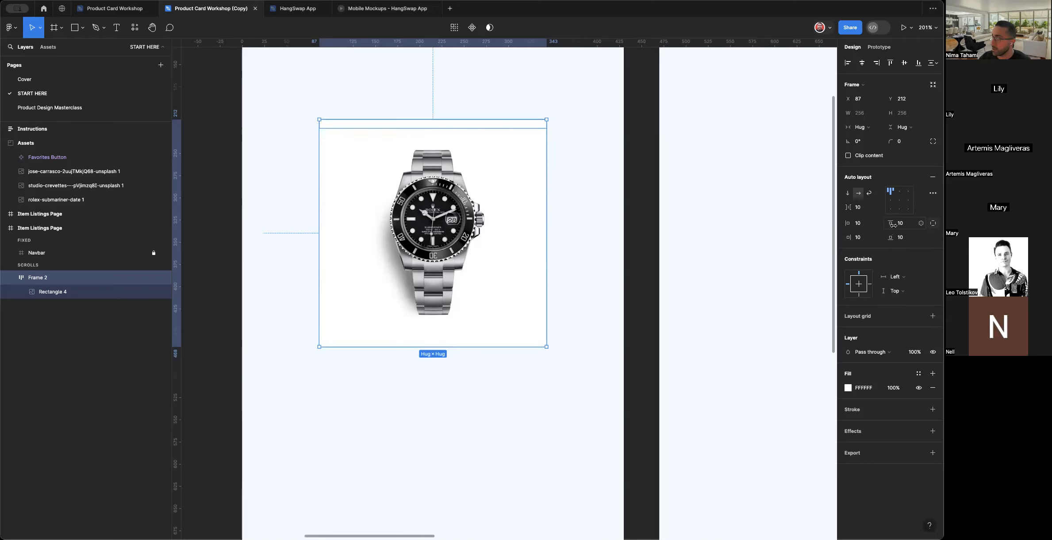
left_click_drag(893, 223, 901, 238)
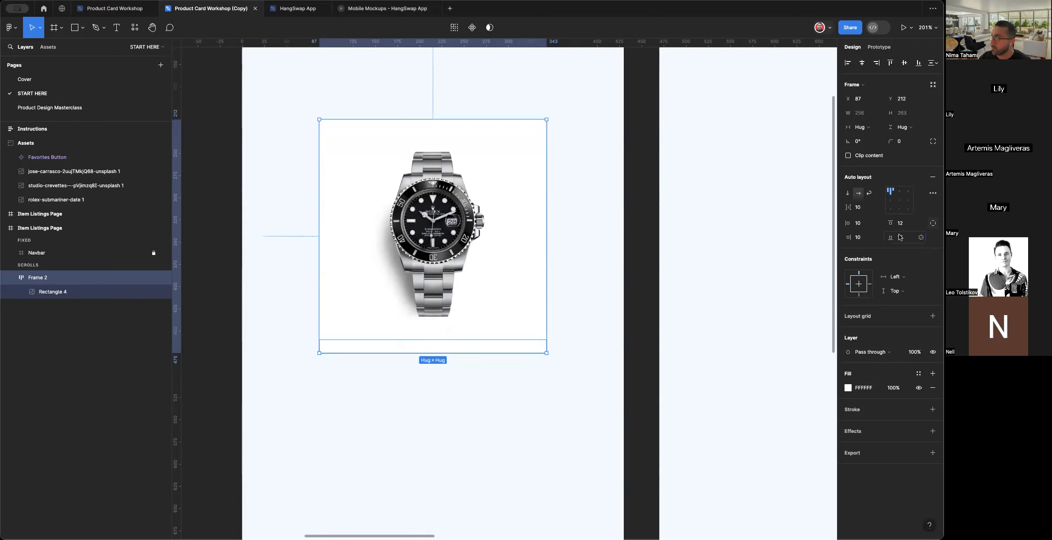
left_click(901, 223)
type("10")
key("Return")
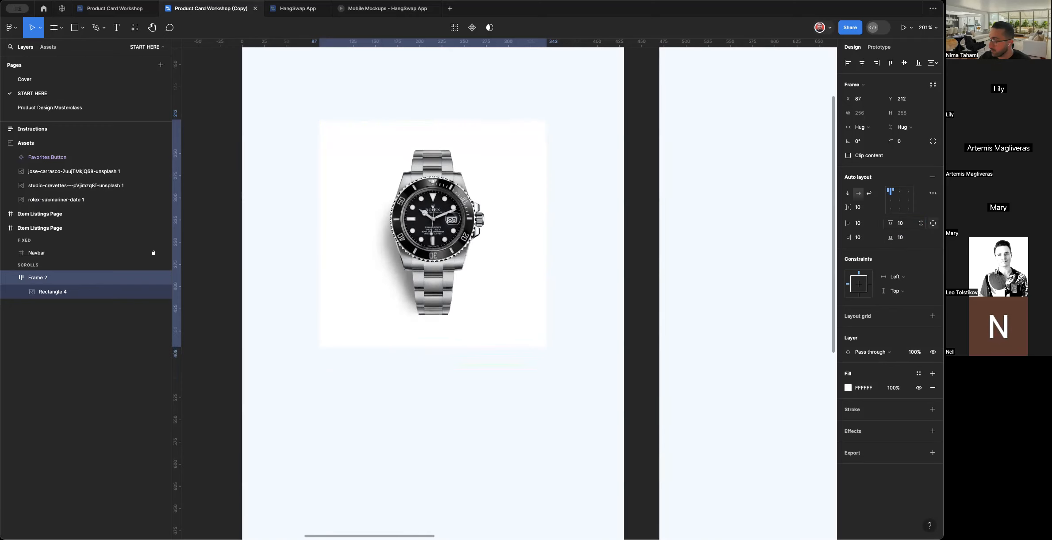
left_click(932, 223)
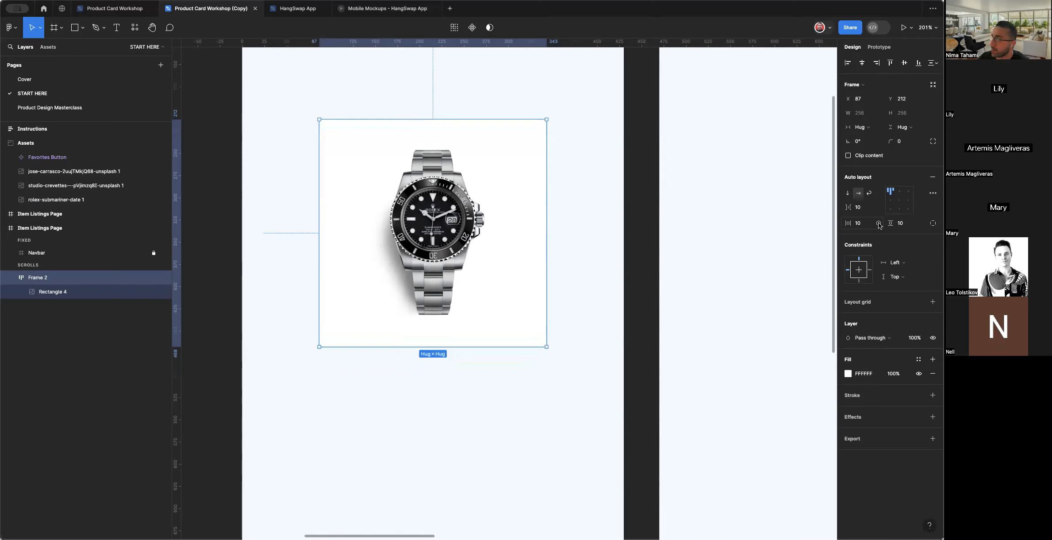
Bind the watch frame's horizontal and vertical padding to the spacing-lg variable (24).
left_click(879, 224)
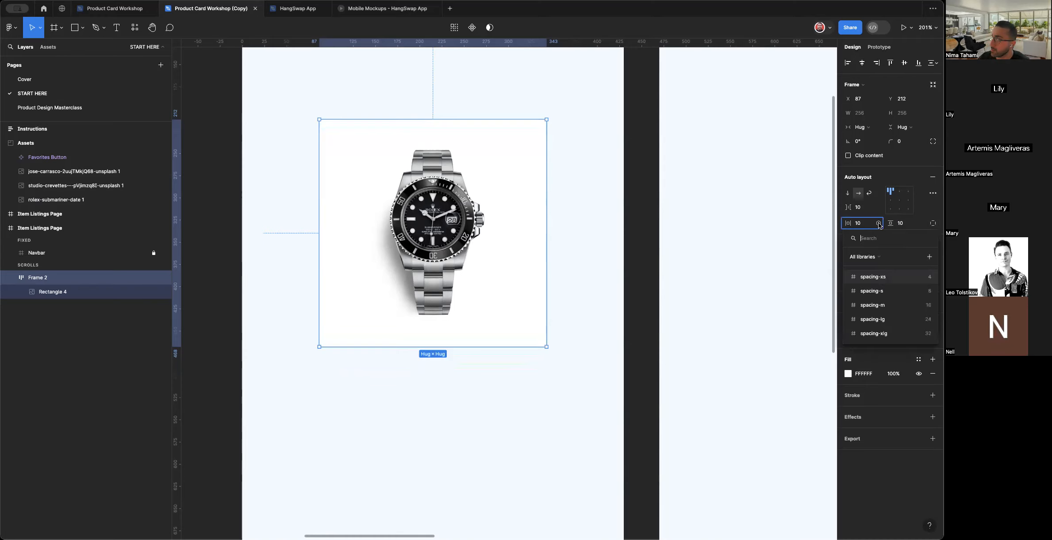
left_click(895, 319)
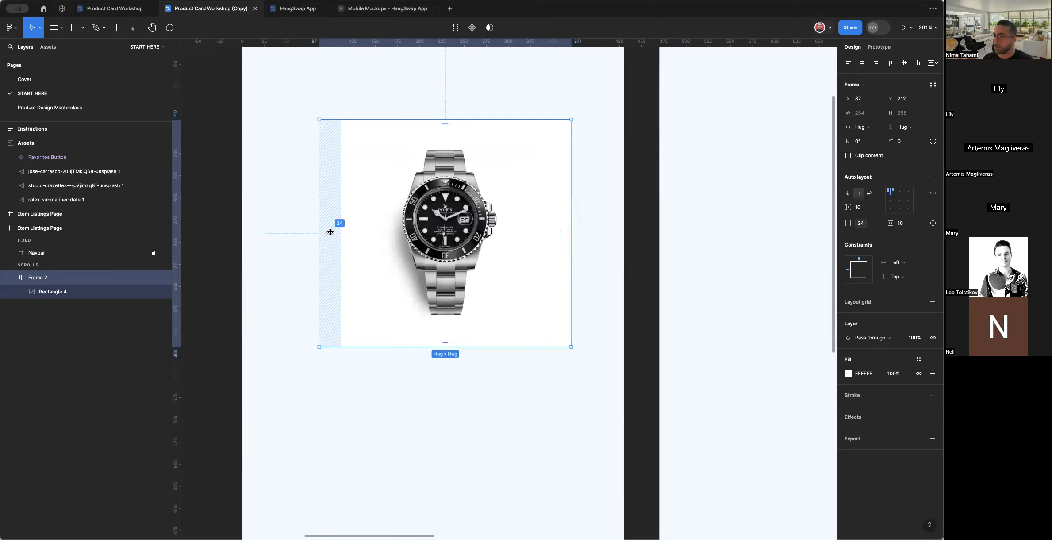
left_click(920, 223)
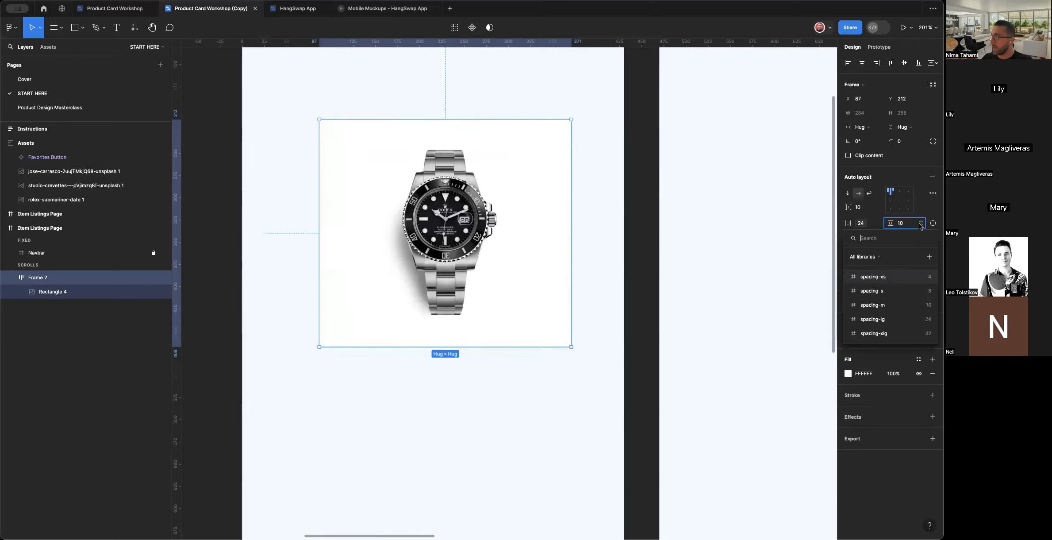
left_click(893, 318)
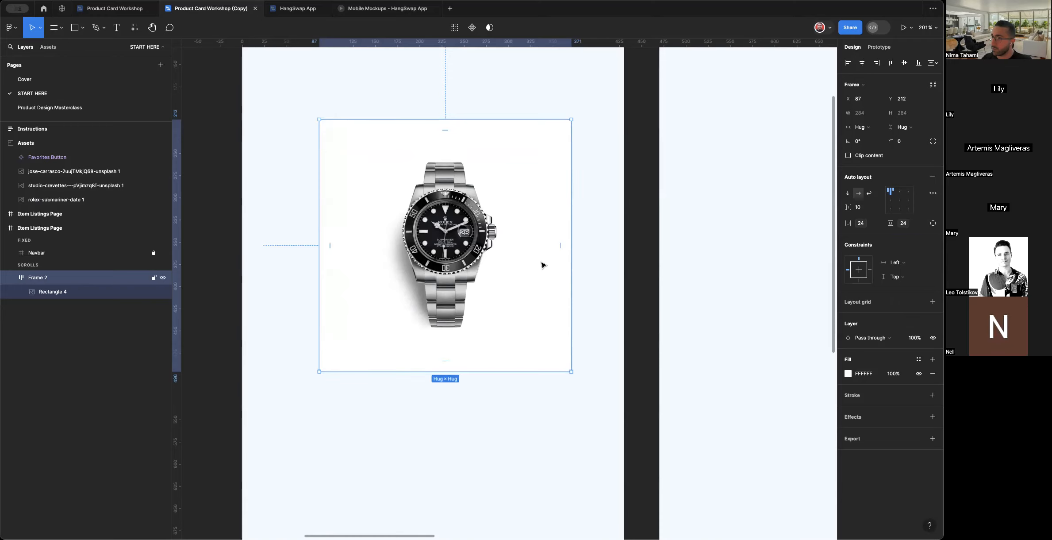
Bind the watch frame's corner radius to the spacing-m variable (16).
scroll(539, 260, "up", 3)
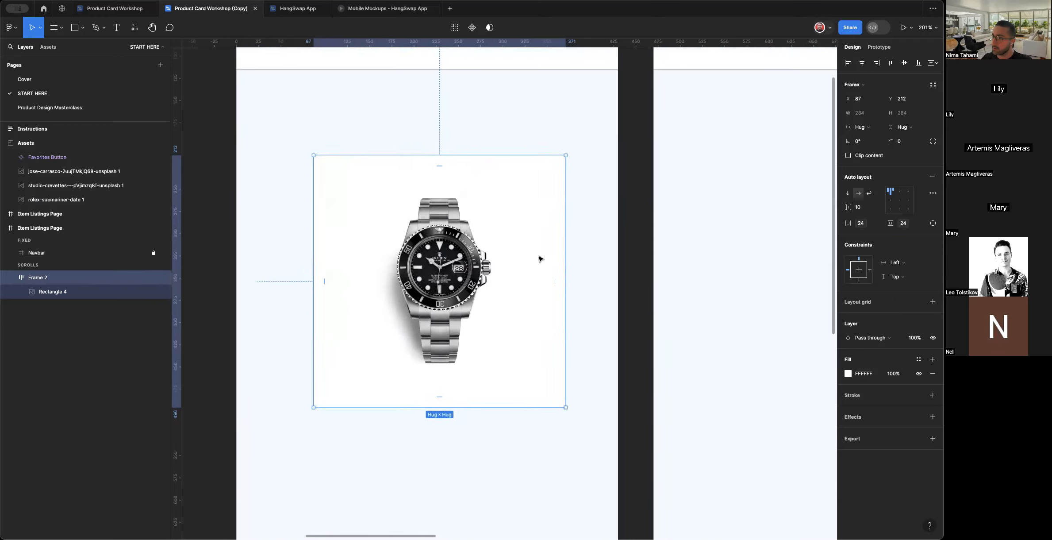
scroll(509, 282, "down", 5)
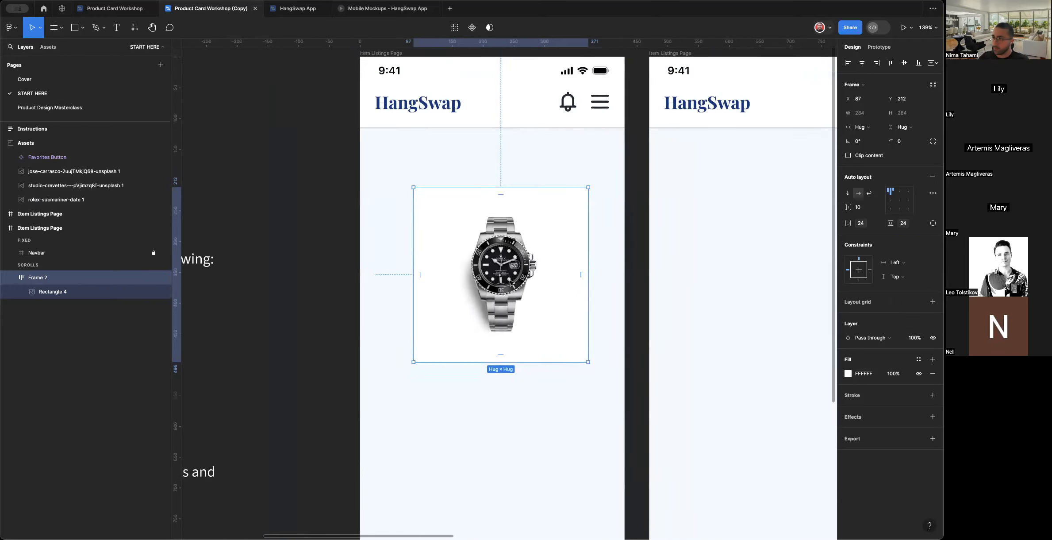
scroll(571, 230, "up", 4)
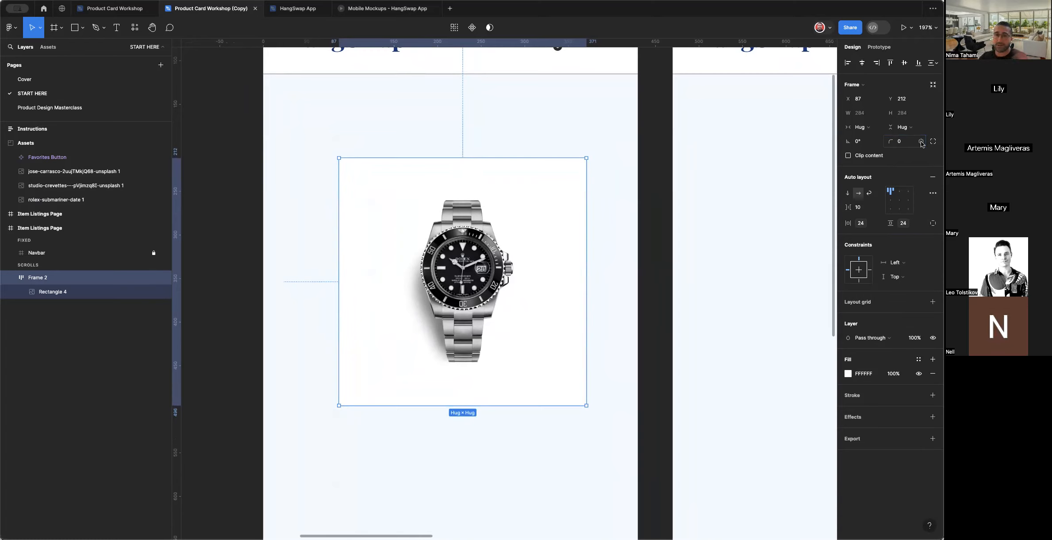
left_click(921, 142)
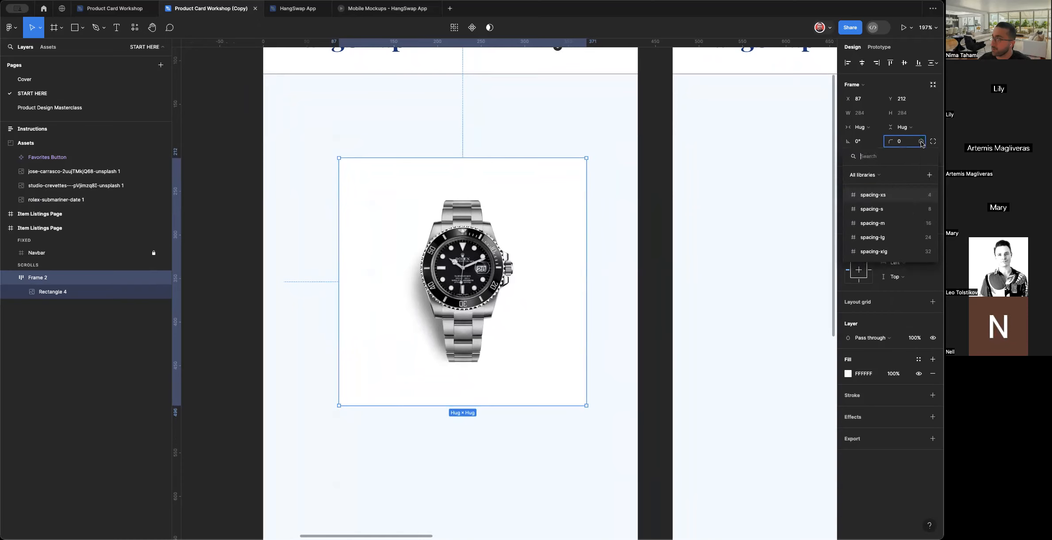
left_click(903, 223)
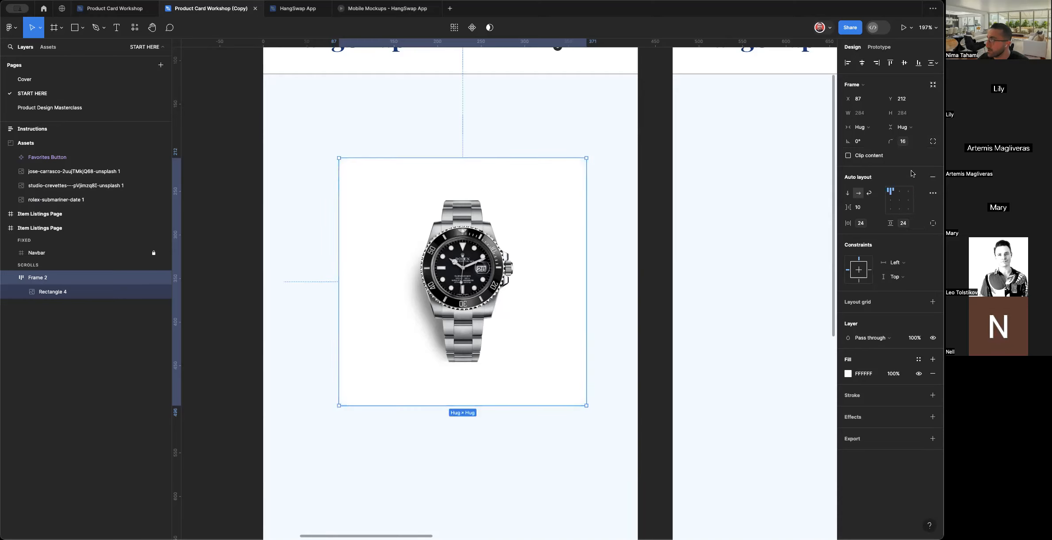
left_click(921, 142)
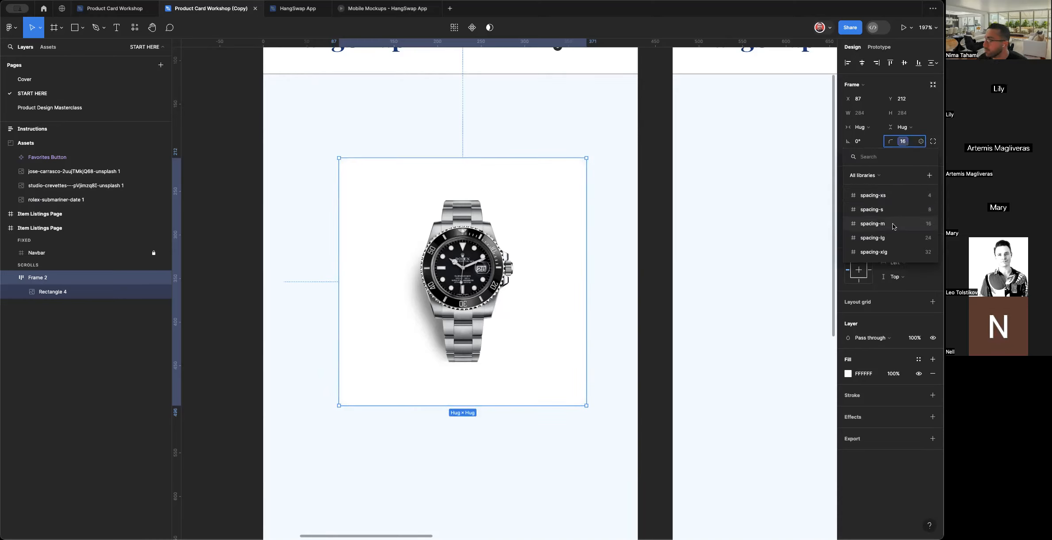
left_click(905, 142)
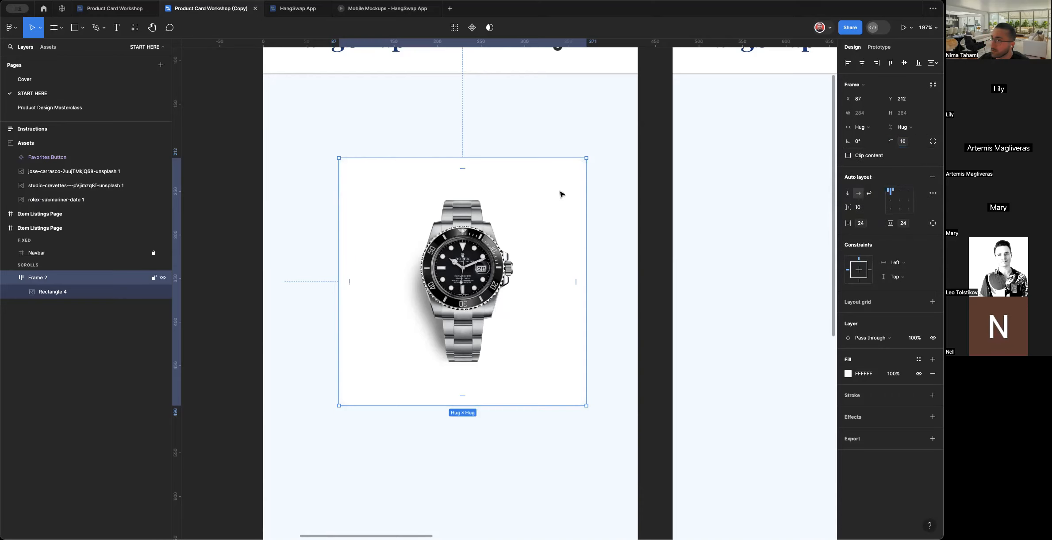
left_click(692, 324)
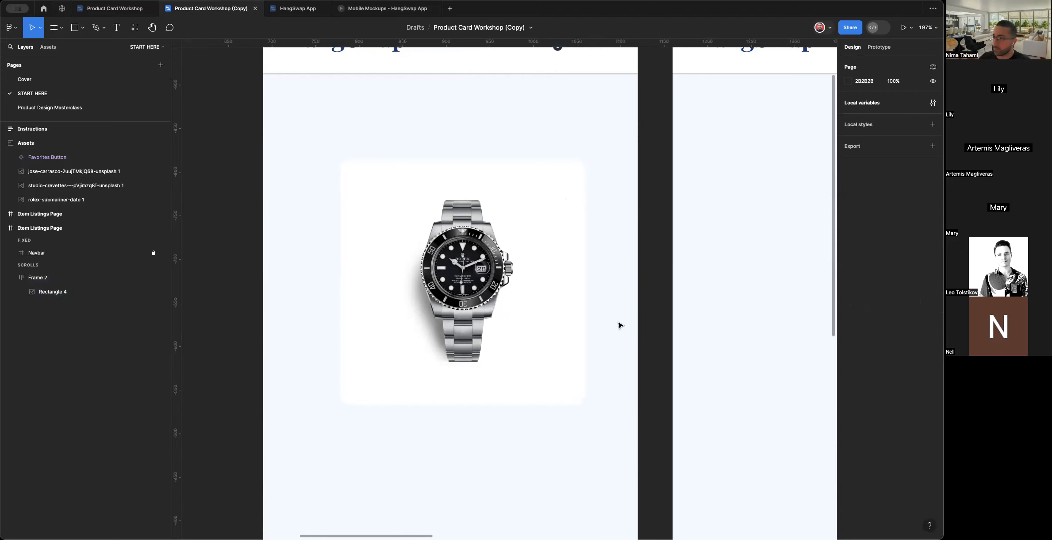
Add a 1 px inside stroke to the watch frame in light blue-grey C1CDD8.
left_click(577, 312)
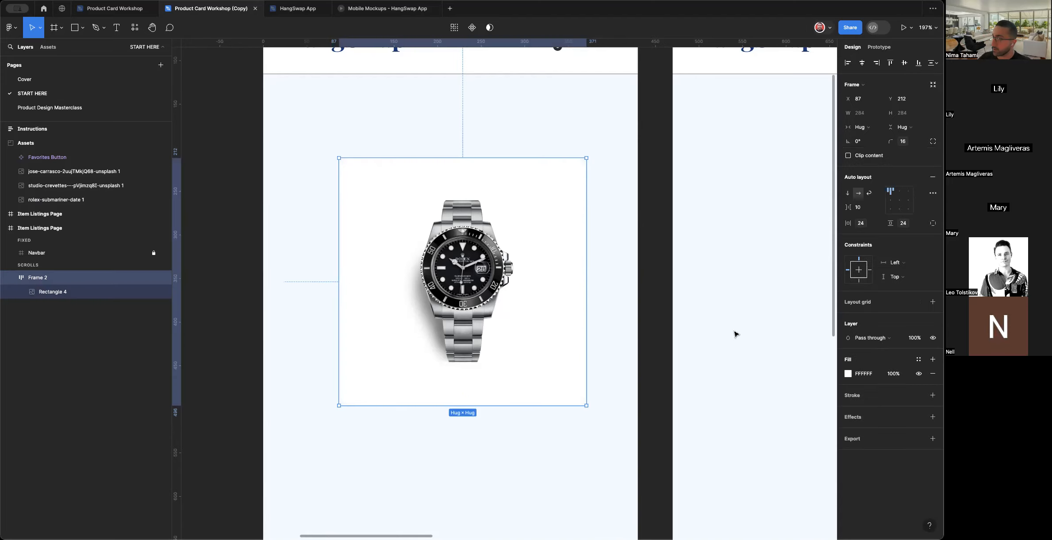
left_click(932, 394)
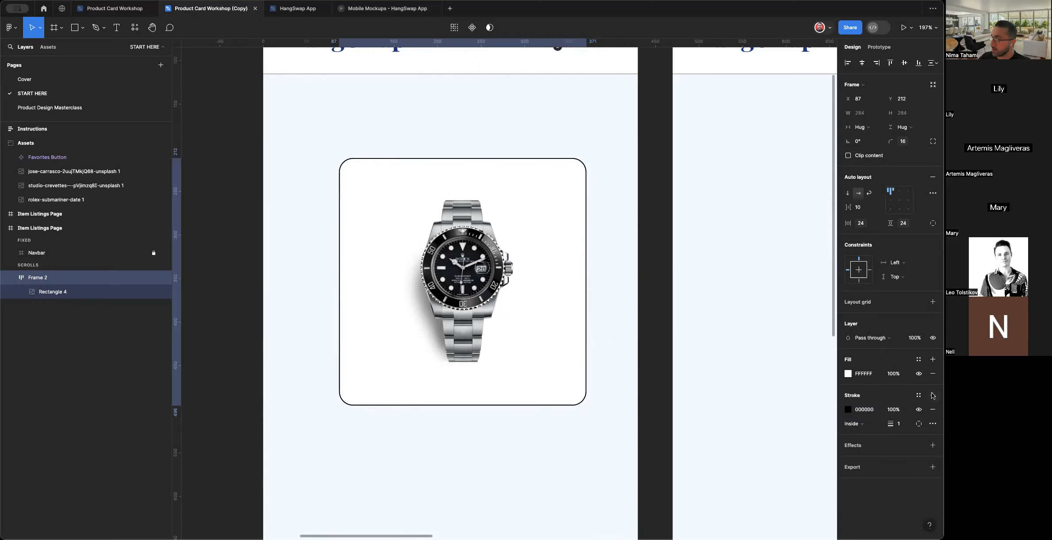
left_click(847, 409)
left_click_drag(762, 393, 717, 337)
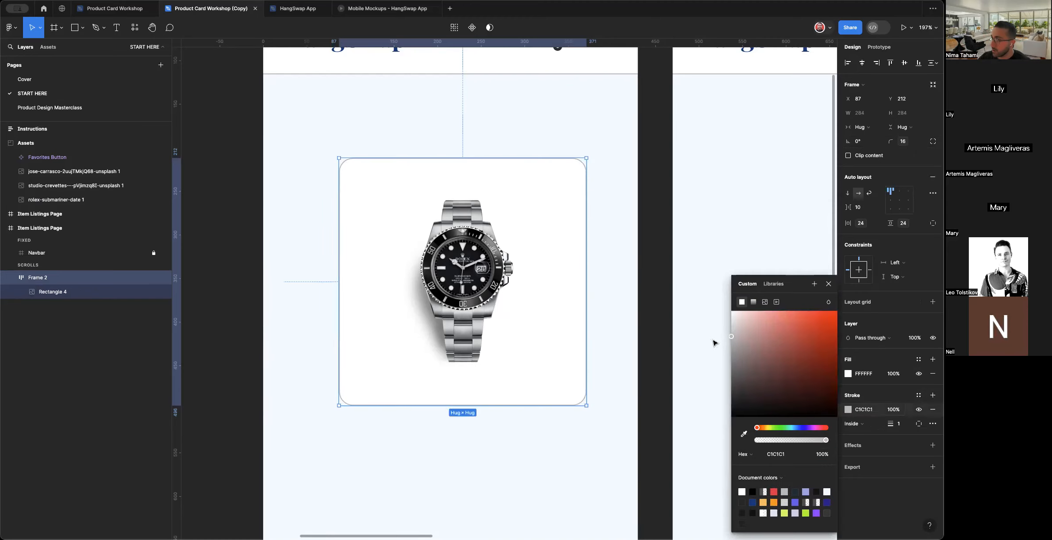
left_click(743, 434)
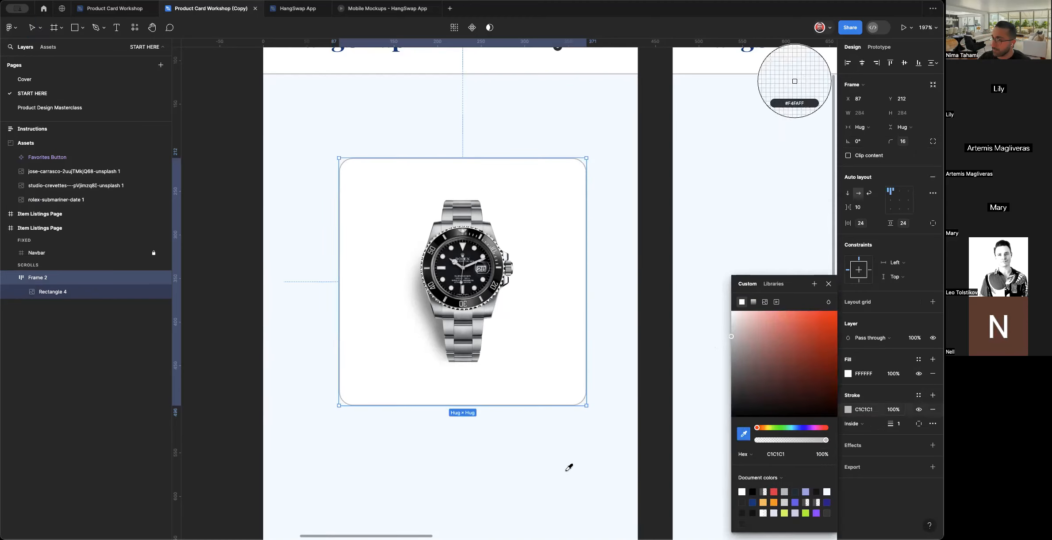
left_click(616, 417)
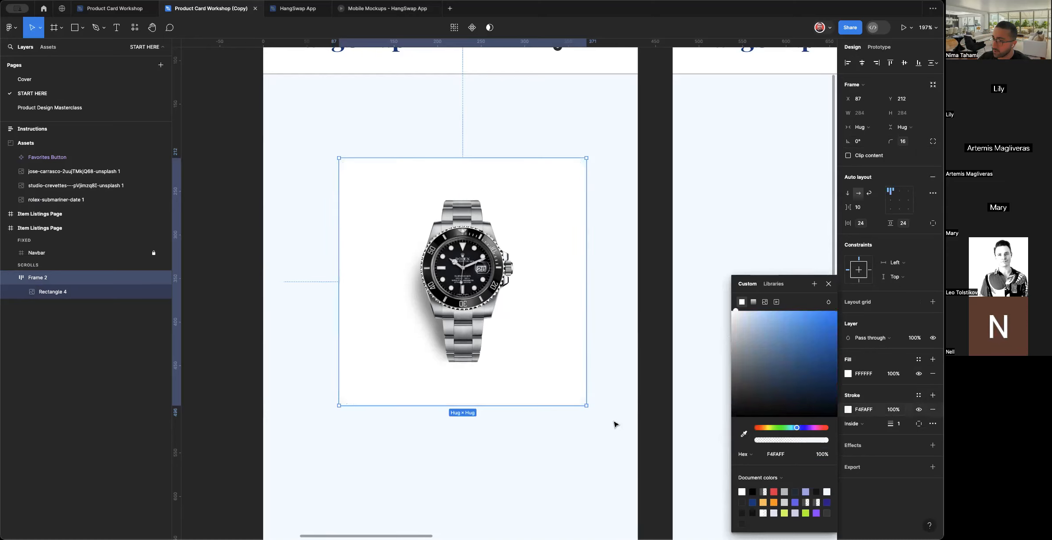
left_click_drag(739, 325, 742, 328)
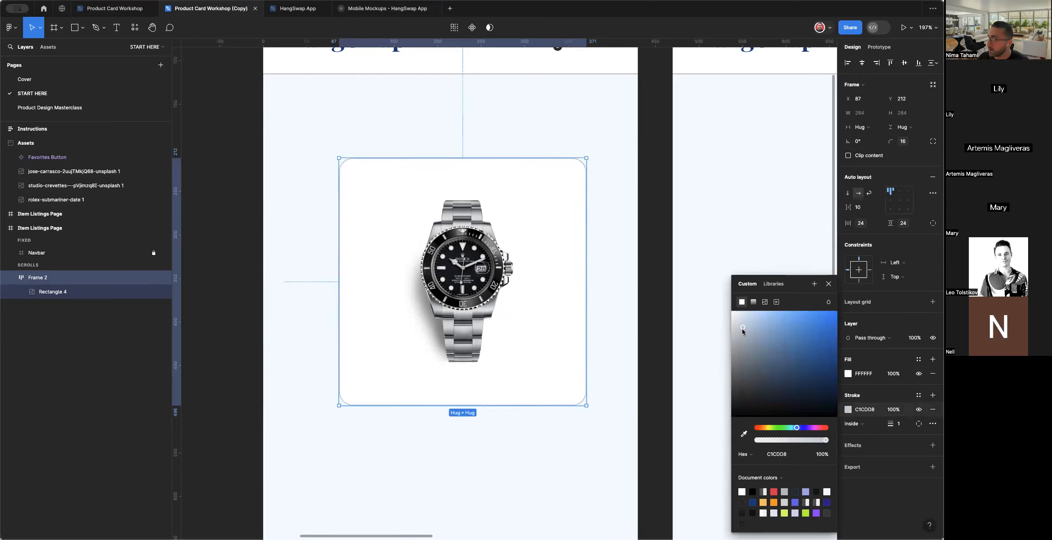
left_click(828, 286)
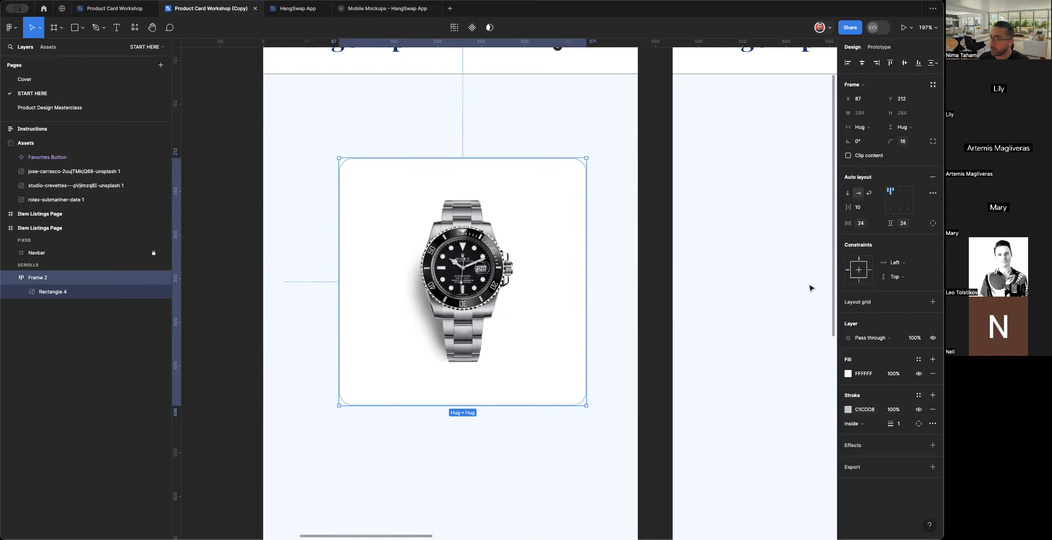
Move the watch card frame up and to the left, to about X 73, Y 194.
left_click(592, 287)
scroll(594, 289, "down", 3)
scroll(594, 289, "up", 1)
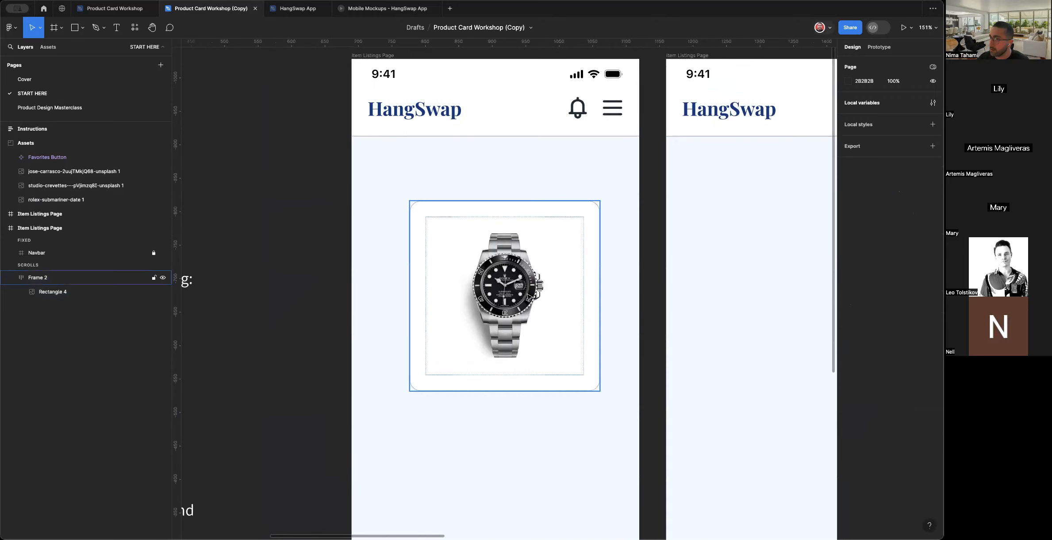
left_click(593, 288)
left_click_drag(529, 296, 523, 284)
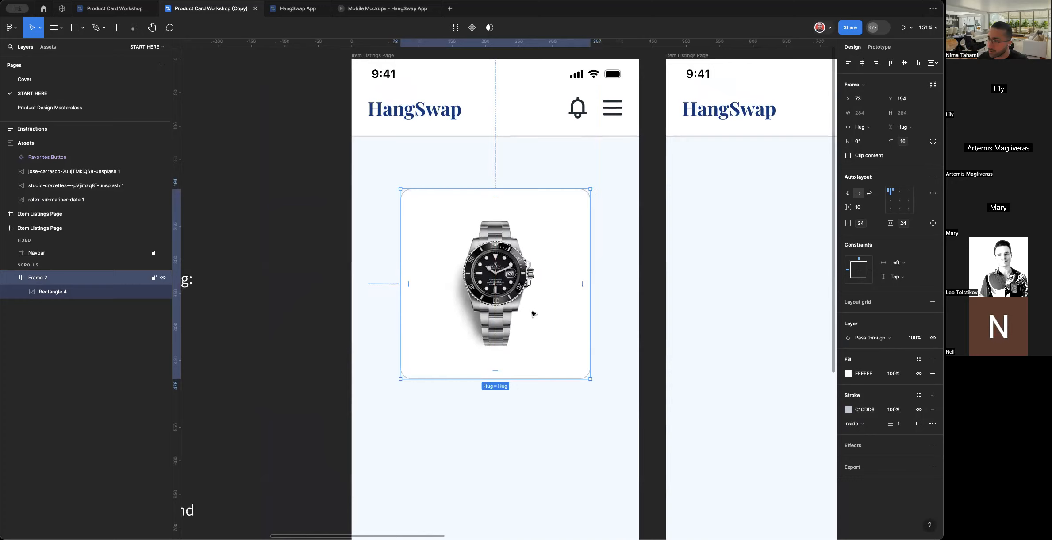
Add a text layer reading "Rolex Submariner" inside the watch card's auto layout frame.
scroll(534, 314, "down", 1)
scroll(528, 344, "left", 15)
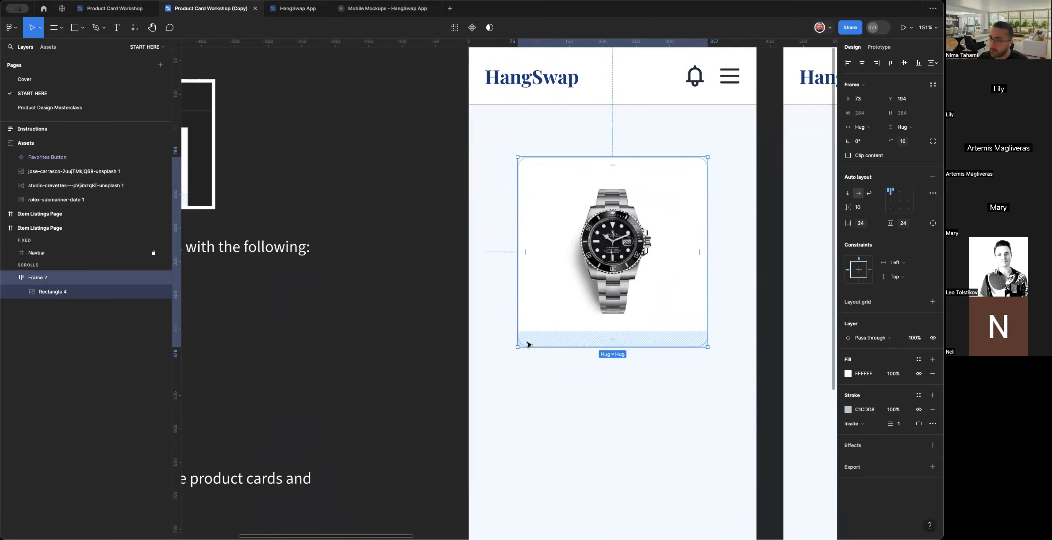
scroll(528, 344, "right", 15)
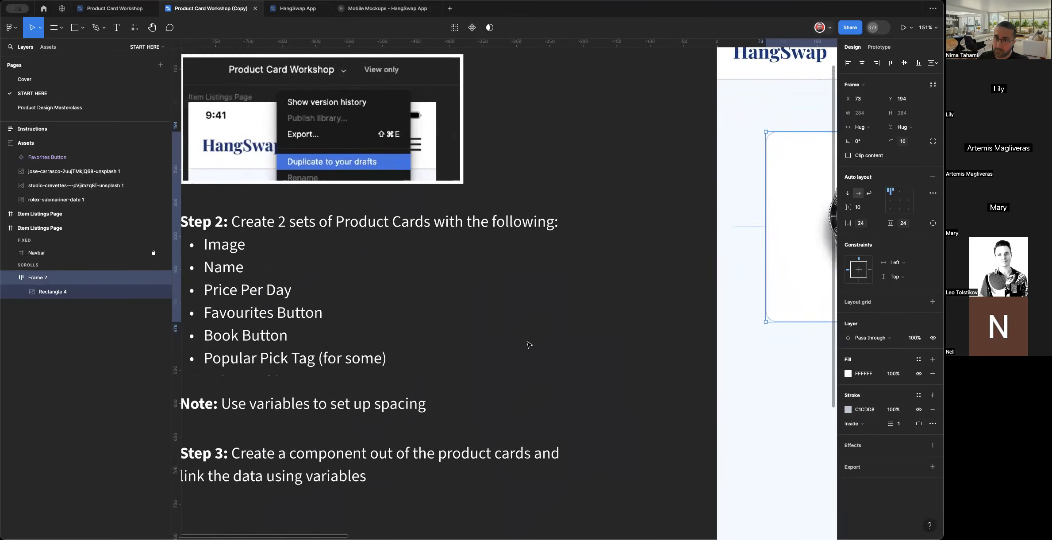
key("t")
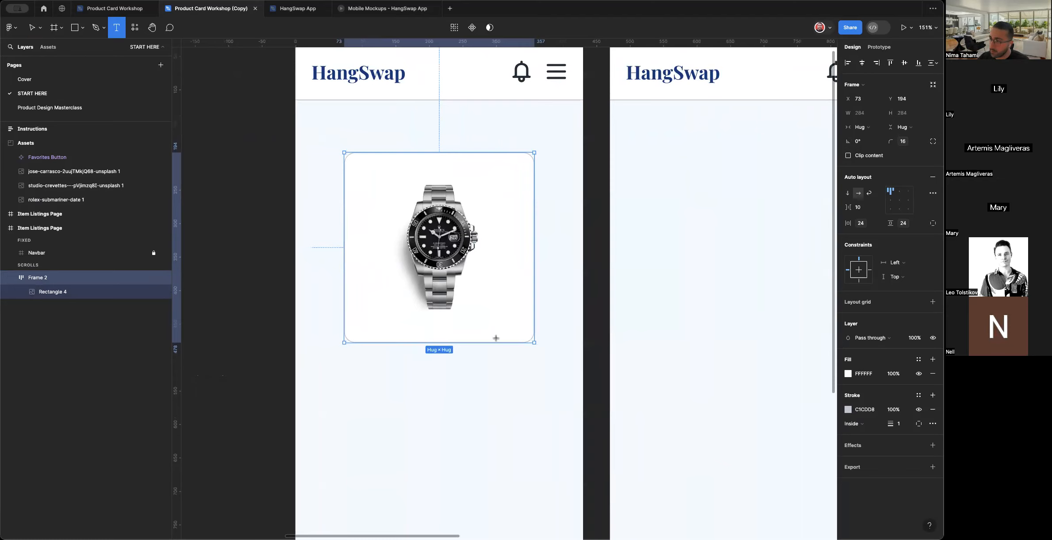
left_click(449, 327)
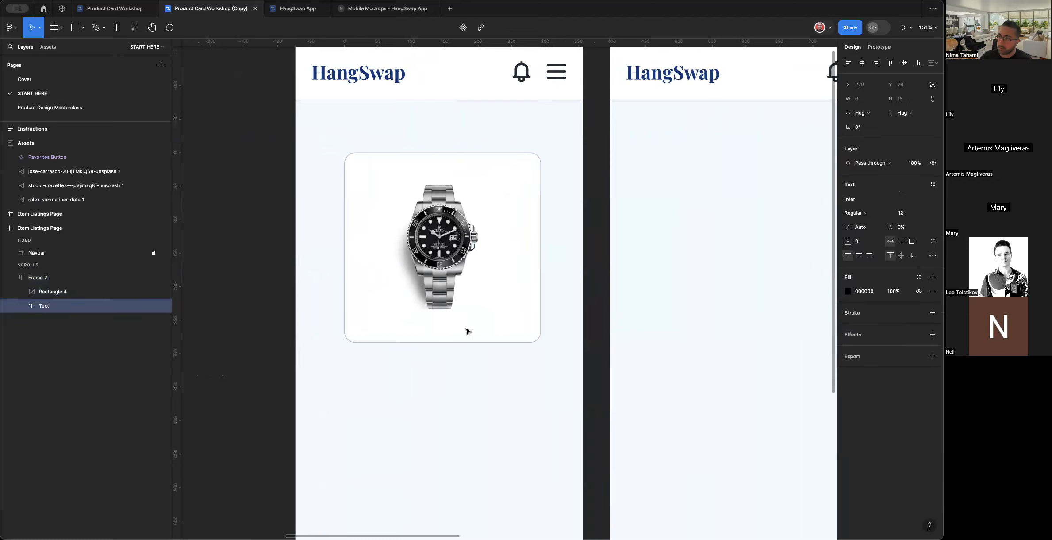
type("Rolex")
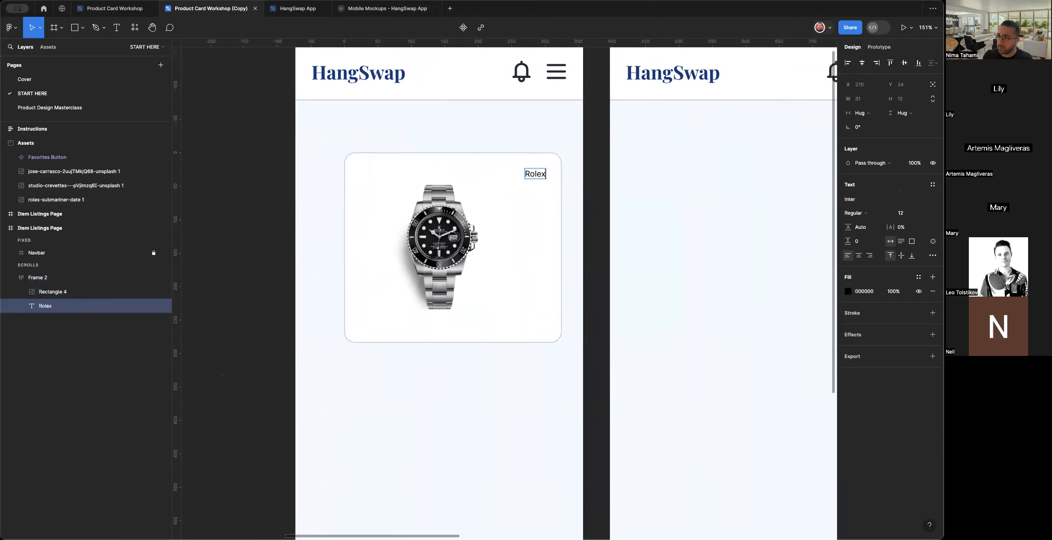
type(" Submariner")
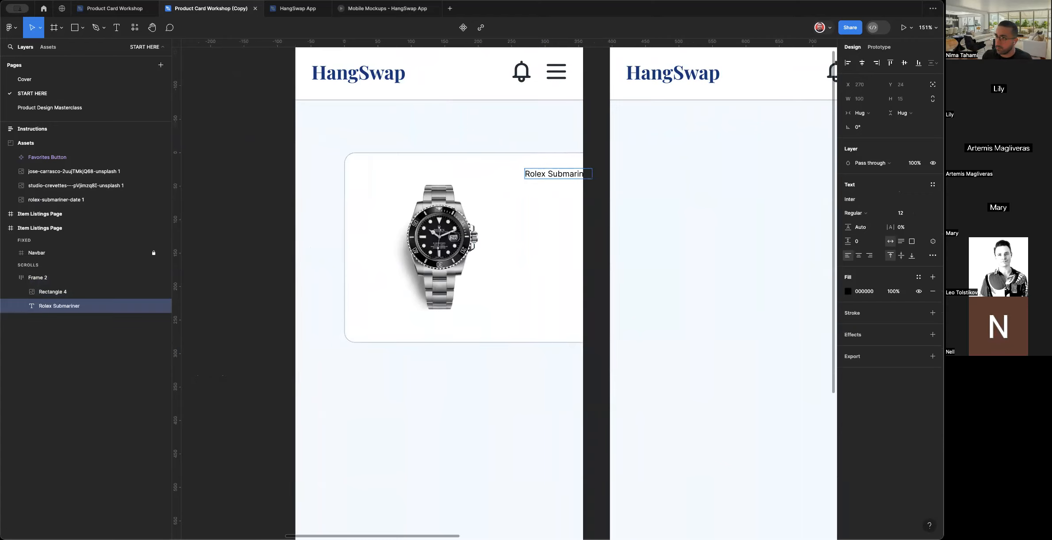
Change the watch card frame's auto layout direction to vertical so the name sits below the image.
key("Escape")
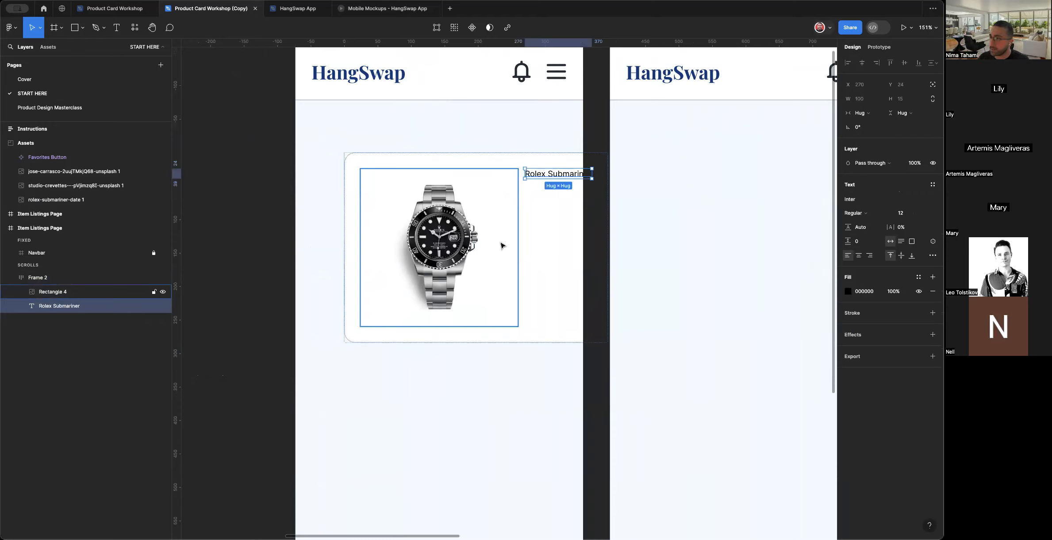
left_click(549, 224)
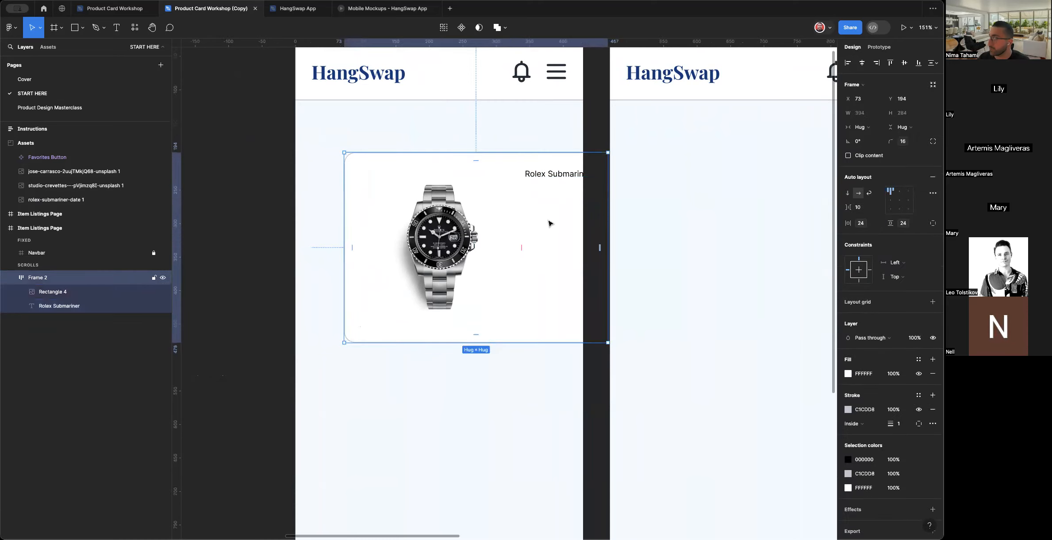
left_click(857, 193)
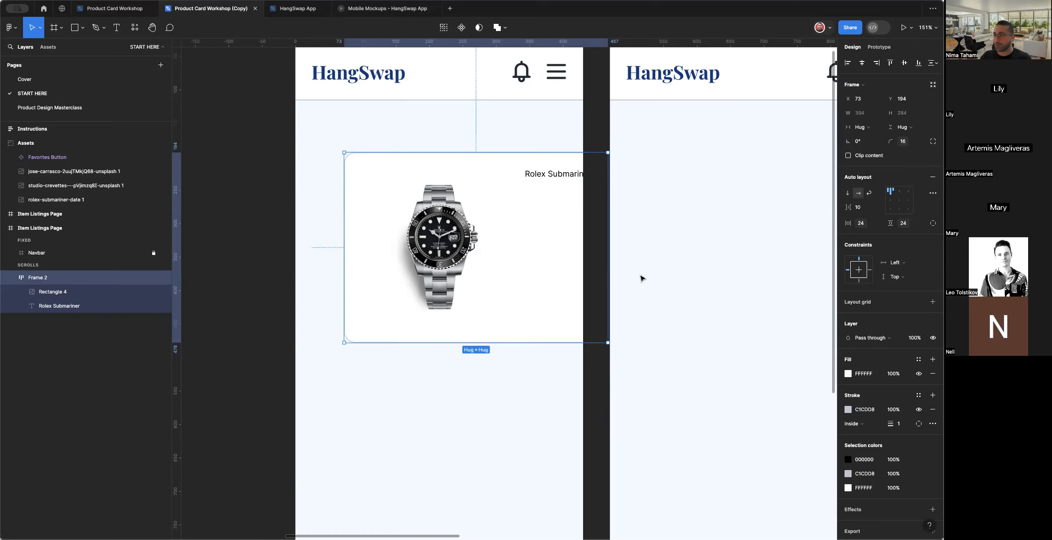
left_click(847, 194)
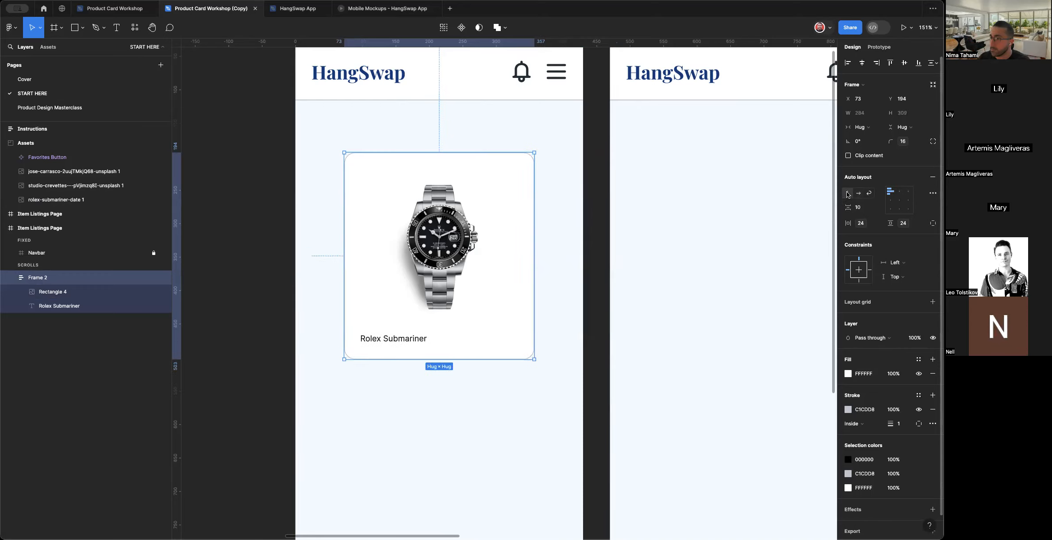
scroll(534, 317, "left", 1)
scroll(534, 317, "down", 1)
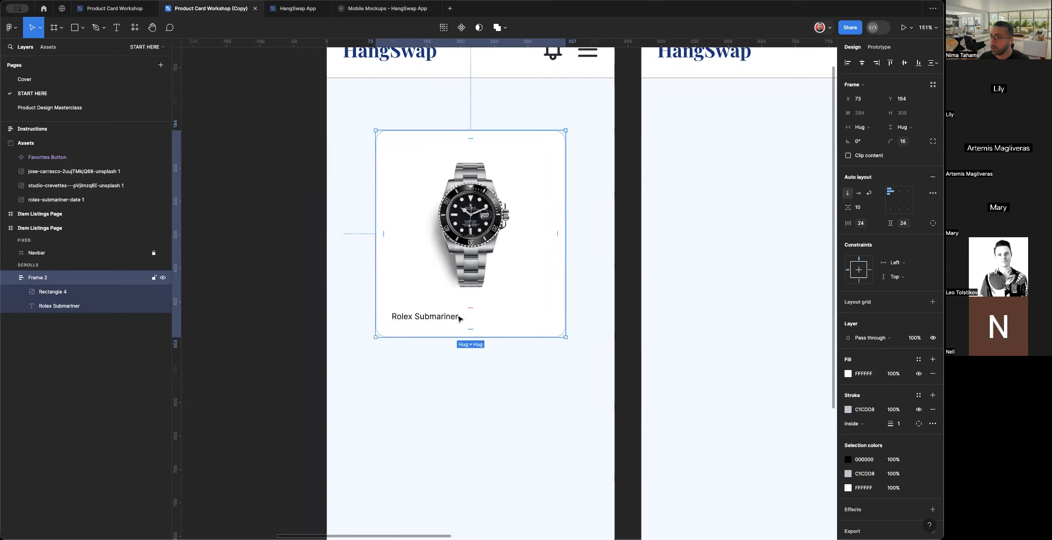
Set the font size of the "Rolex Submariner" text to 16.
scroll(459, 318, "left", 1)
scroll(459, 319, "down", 1)
scroll(459, 317, "left", 2)
scroll(460, 316, "right", 1)
left_click(477, 313)
scroll(581, 307, "right", 2)
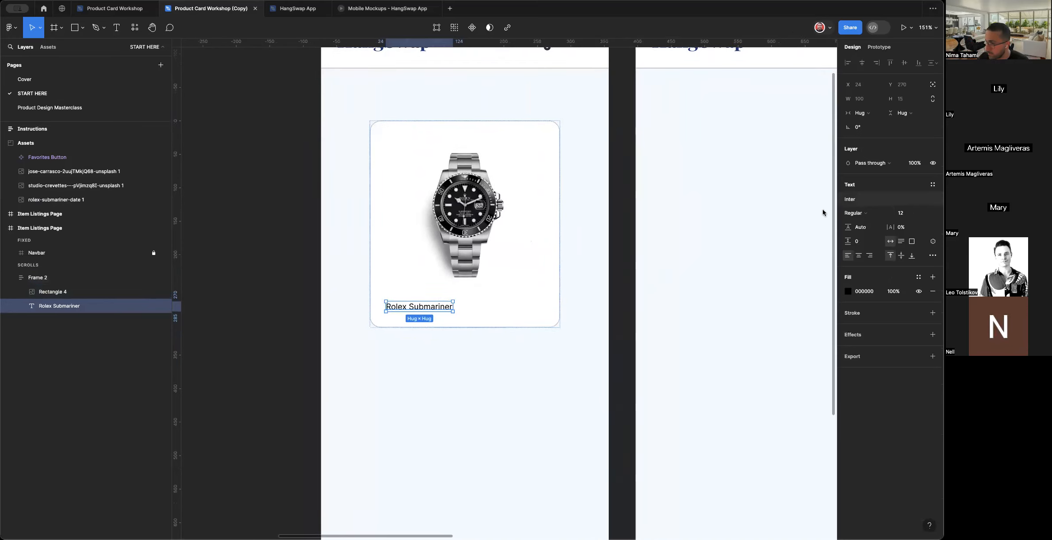
left_click(611, 329)
left_click(463, 327)
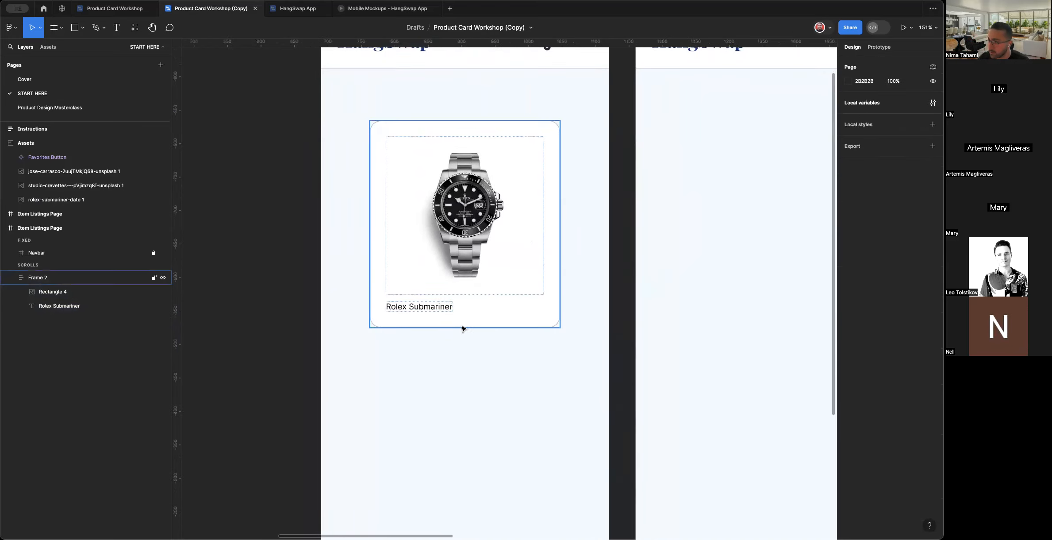
left_click(441, 311)
left_click(904, 213)
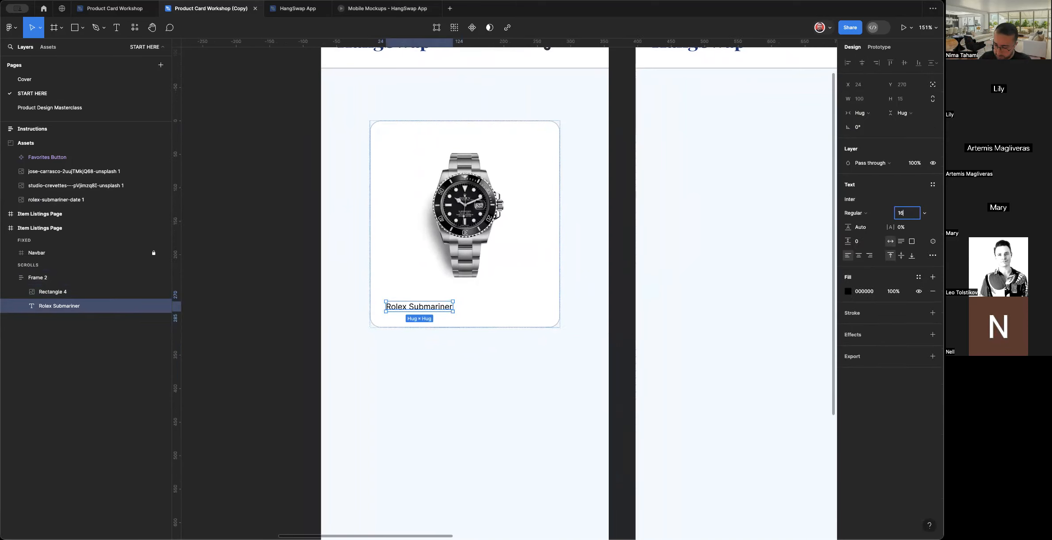
key("Return")
left_click(611, 316)
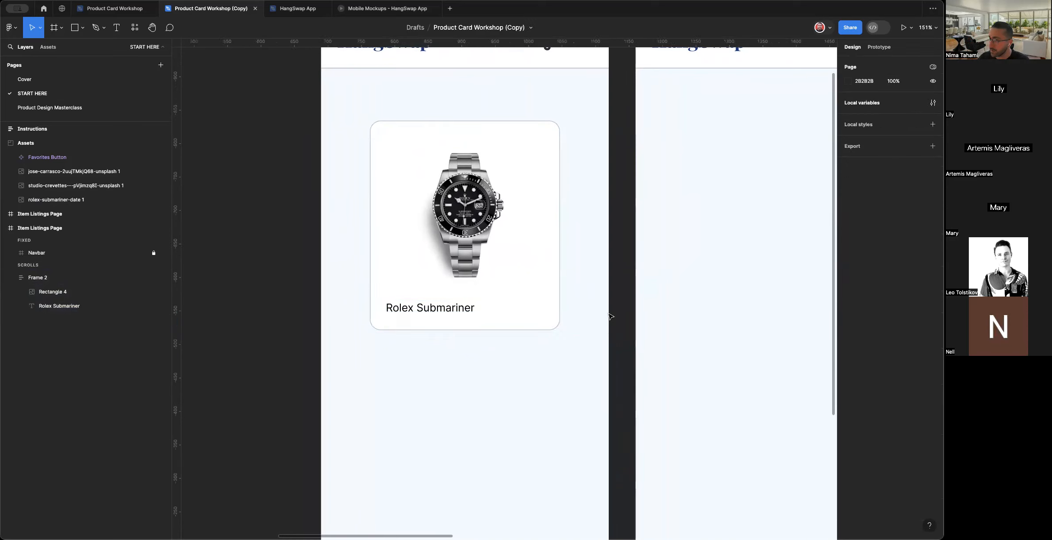
Review the workshop instructions beside the mockups for the elements each product card requires.
scroll(611, 316, "down", 5)
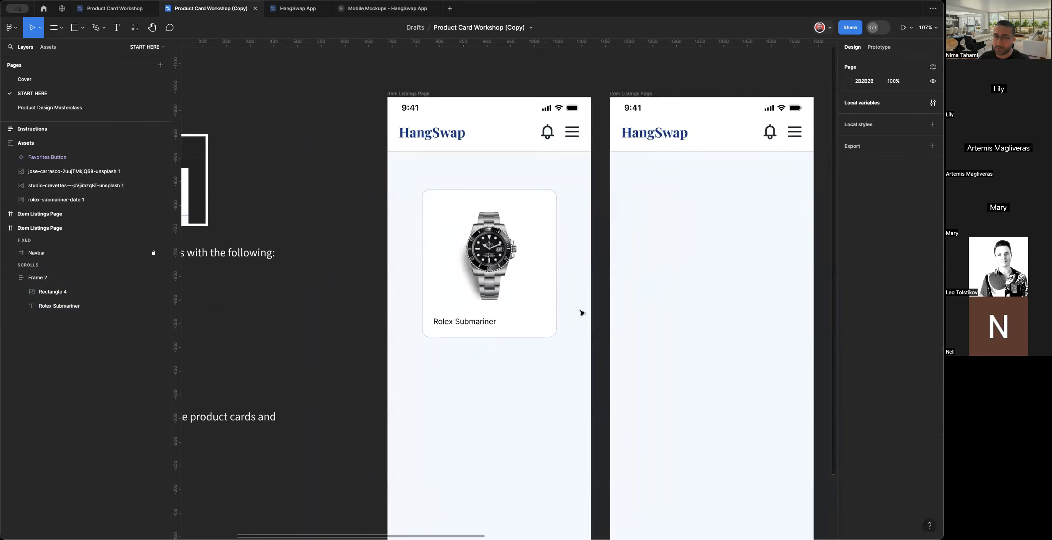
scroll(581, 313, "up", 3)
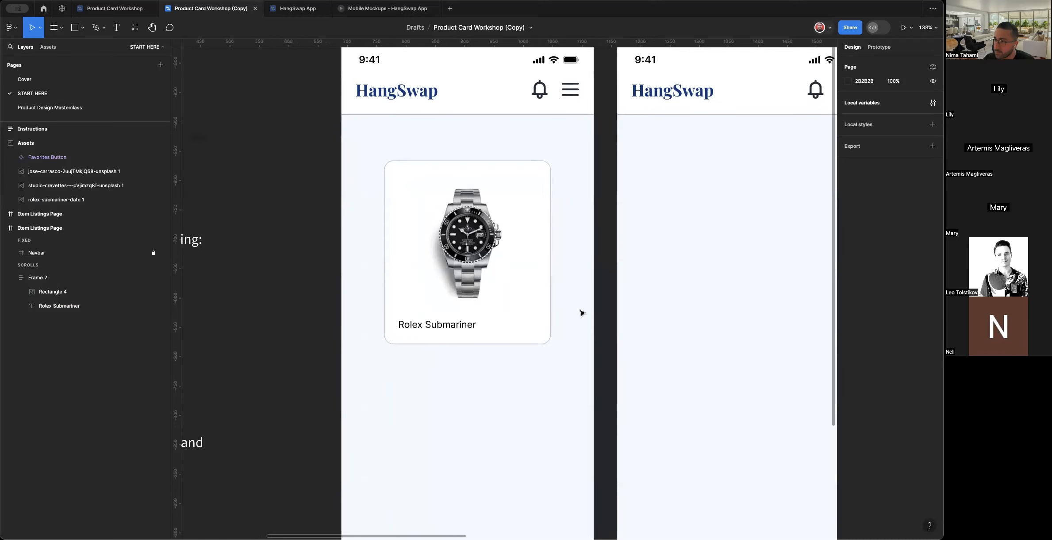
scroll(582, 313, "up", 1)
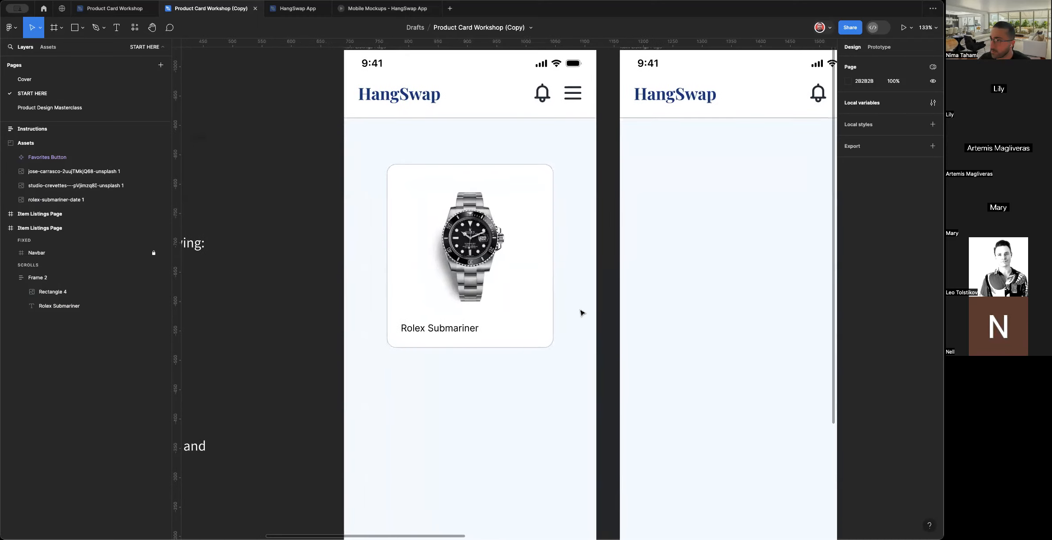
left_click(546, 326)
scroll(522, 330, "left", 4)
scroll(522, 330, "down", 1)
scroll(501, 330, "left", 10)
scroll(501, 330, "down", 1)
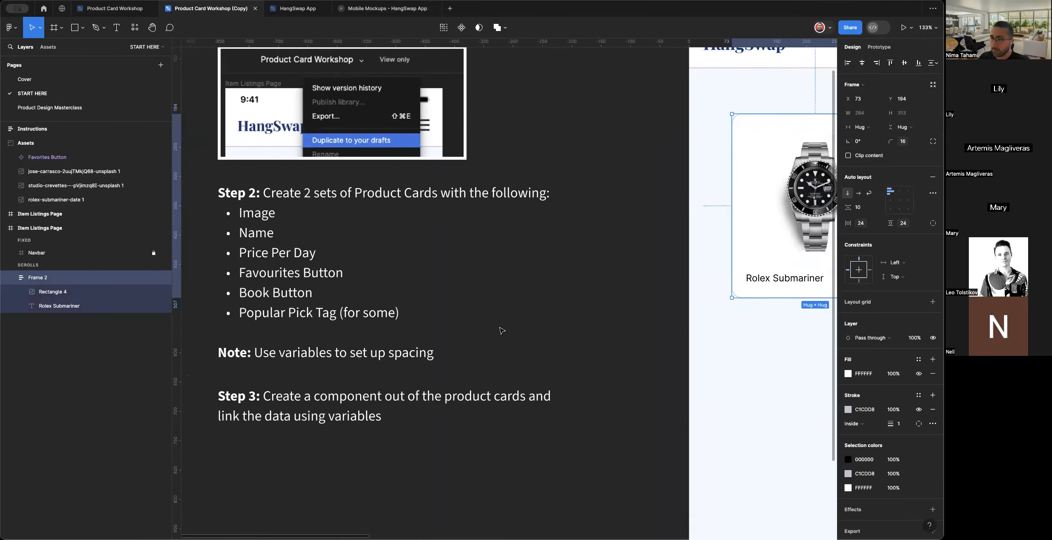
scroll(501, 329, "right", 12)
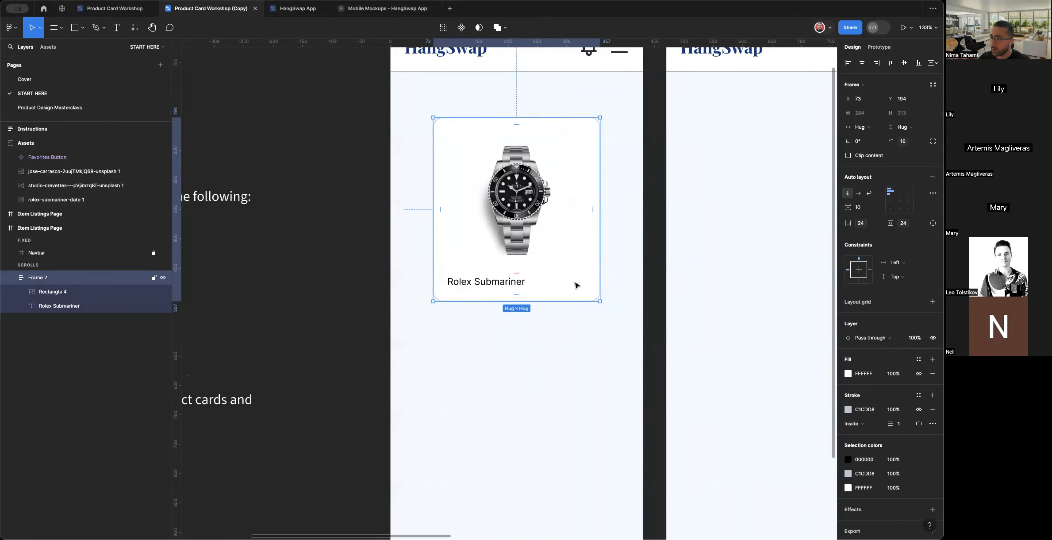
Duplicate the "Rolex Submariner" text layer inside the watch card.
left_click(495, 285)
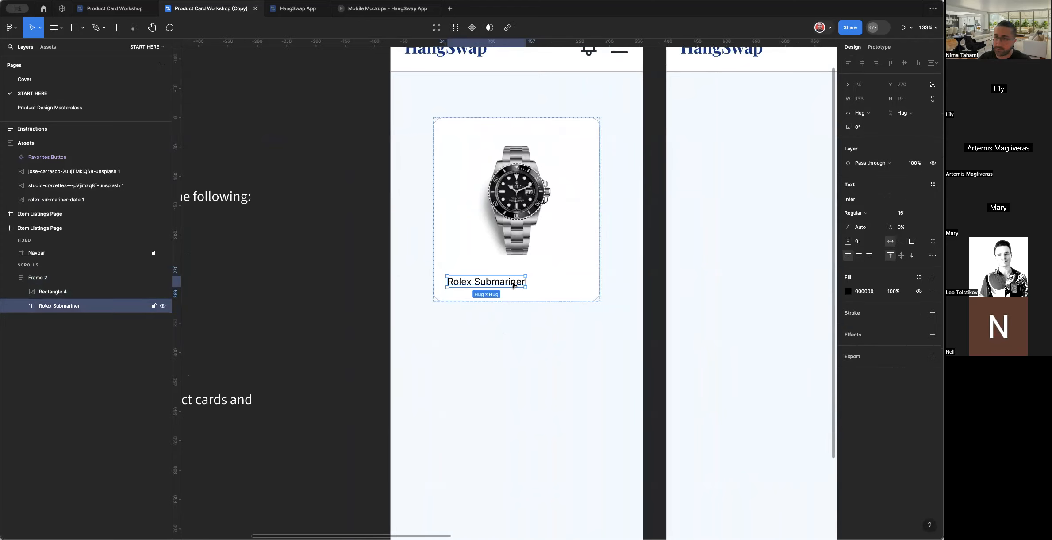
scroll(513, 285, "up", 3)
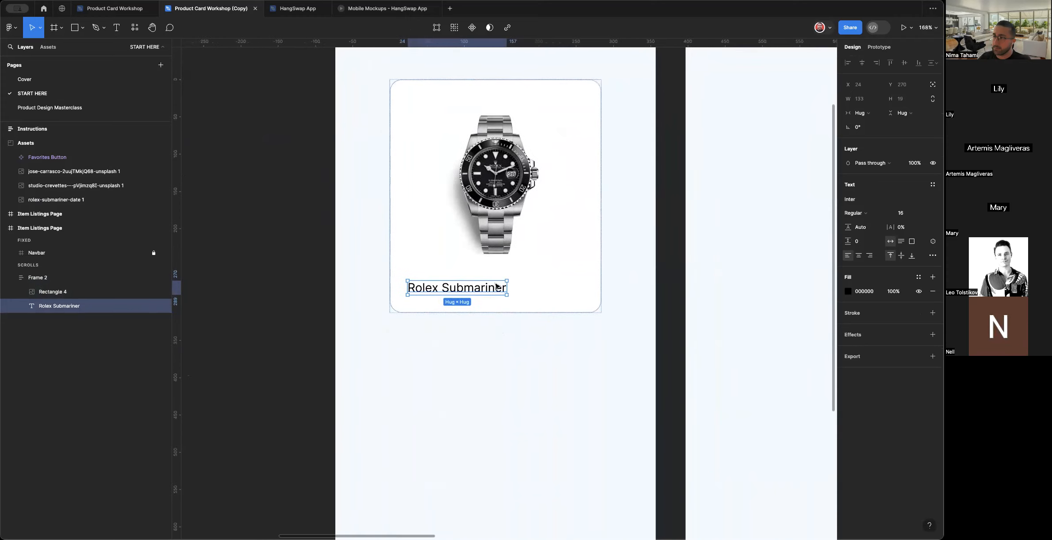
key("super+d")
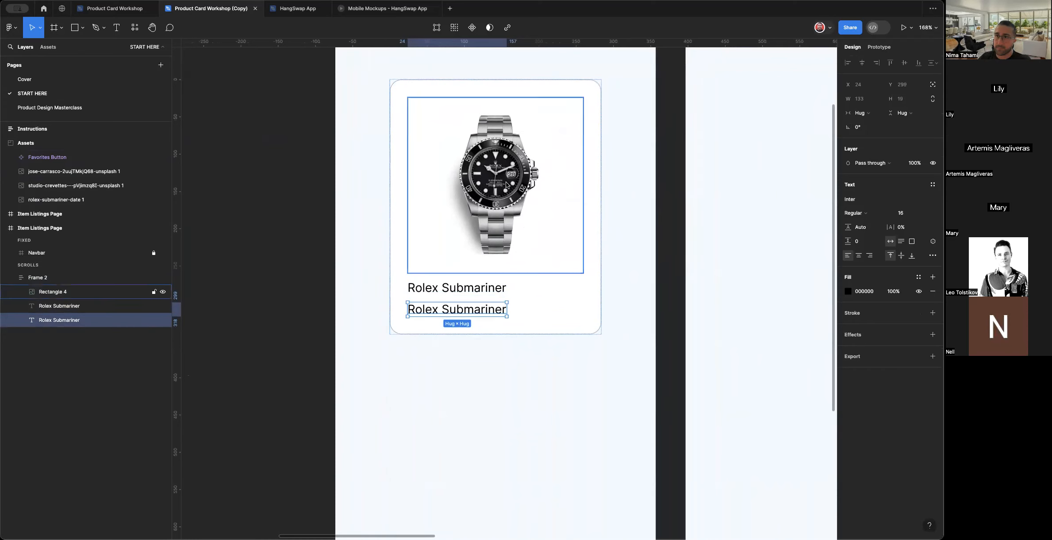
Wrap the two "Rolex Submariner" texts in their own auto layout frame with horizontal direction.
left_click(491, 295, "shift")
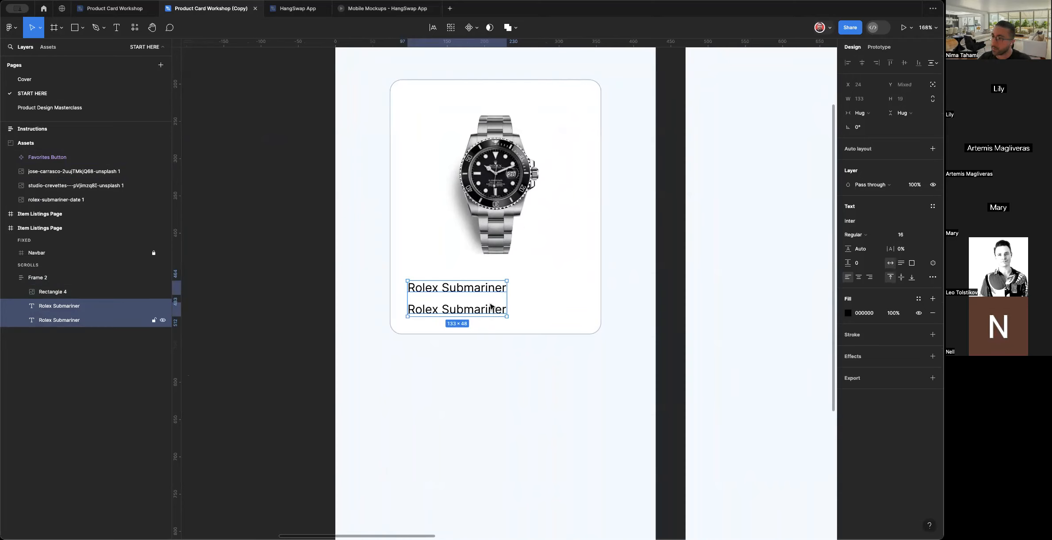
key("shift+a")
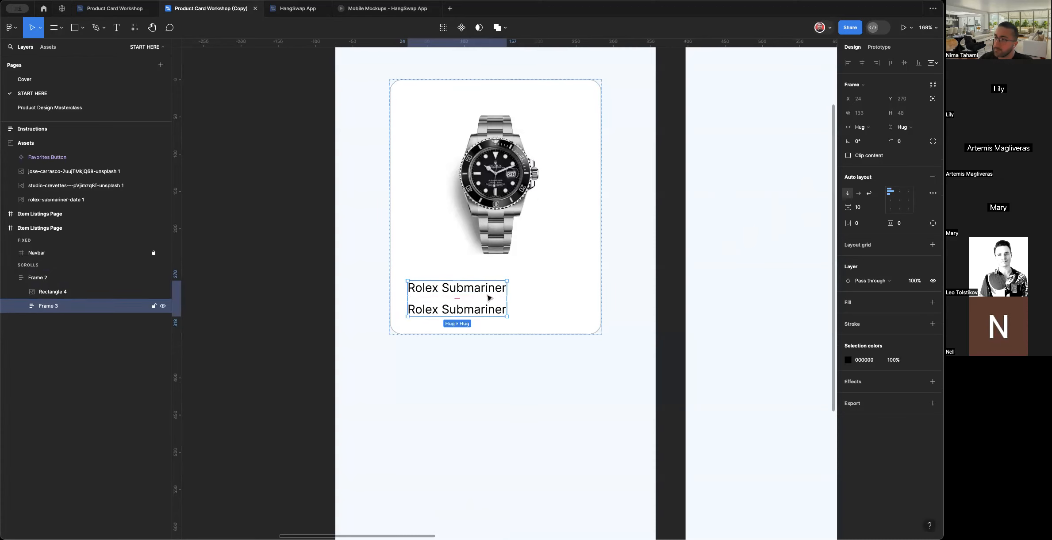
left_click(859, 194)
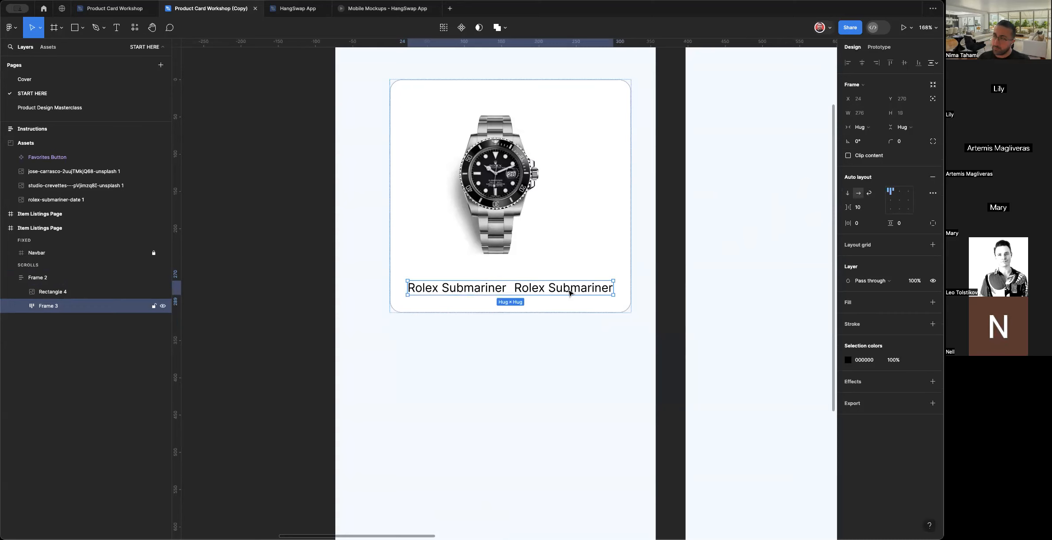
scroll(606, 200, "up", 2)
scroll(606, 200, "right", 1)
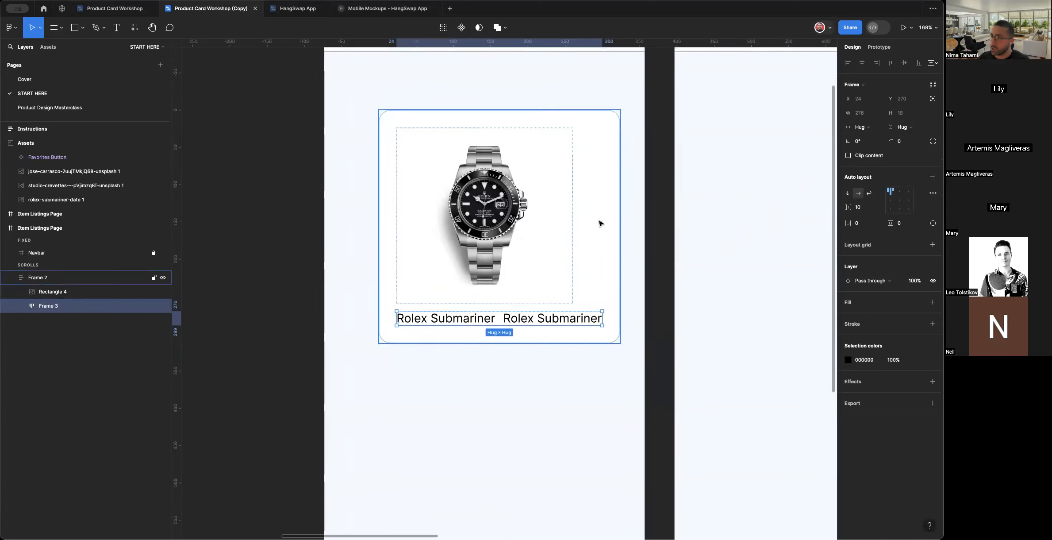
Try narrowing the watch card to a fixed width of 300, and return it to hugging its contents.
left_click(600, 222)
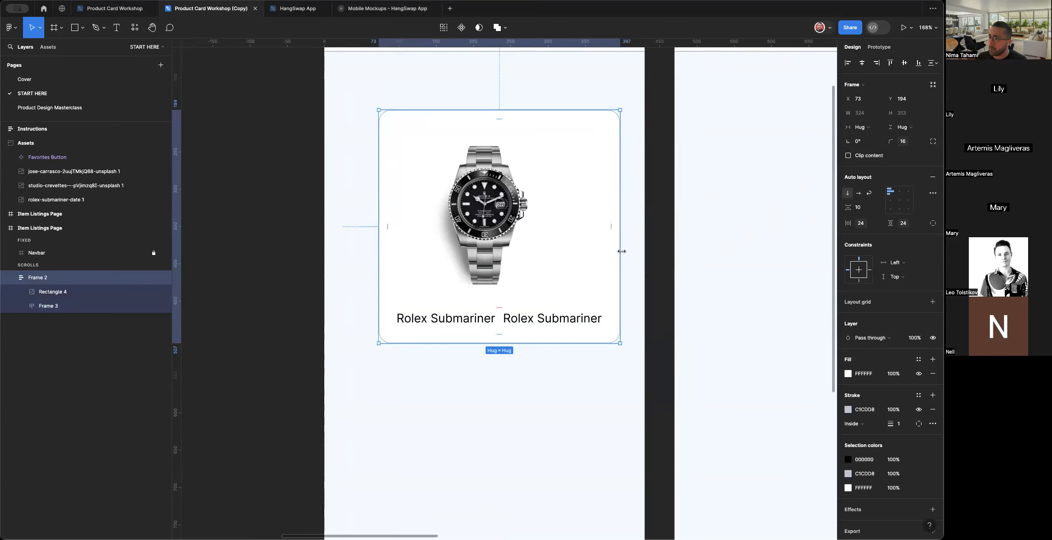
left_click_drag(622, 251, 602, 251)
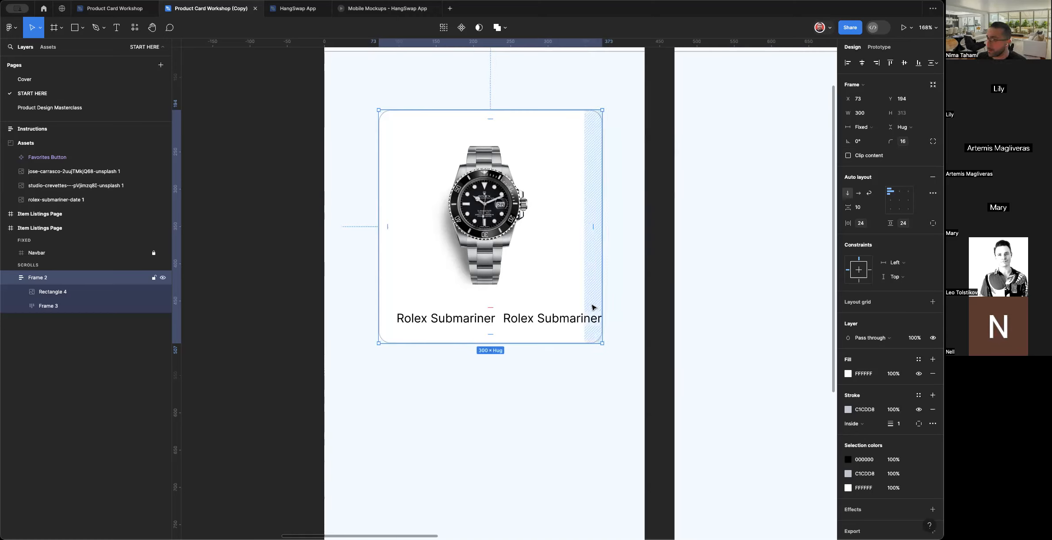
double_click(601, 317)
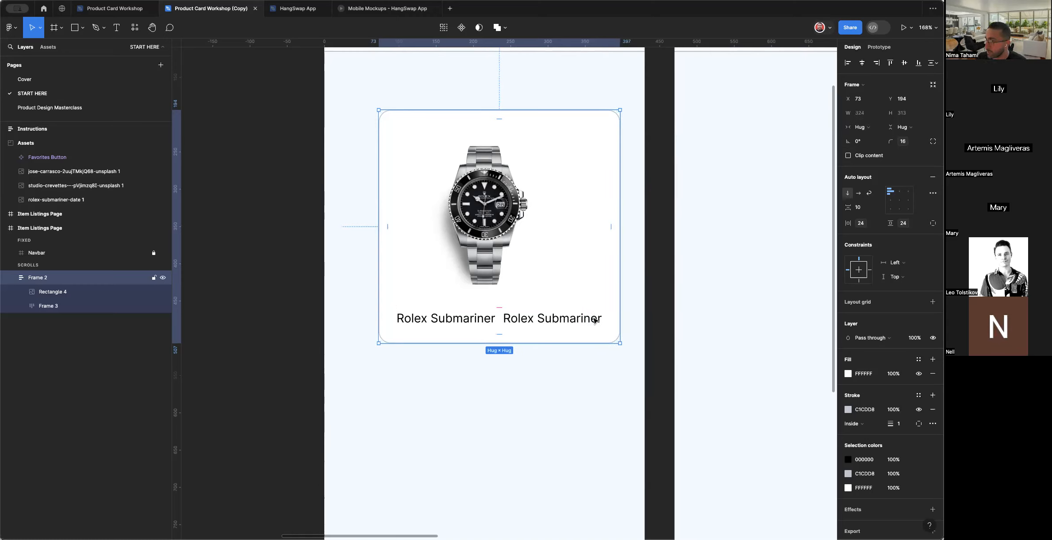
Replace the second "Rolex Submariner" text in the row with the price "$99/day".
left_click(594, 320)
double_click(580, 318)
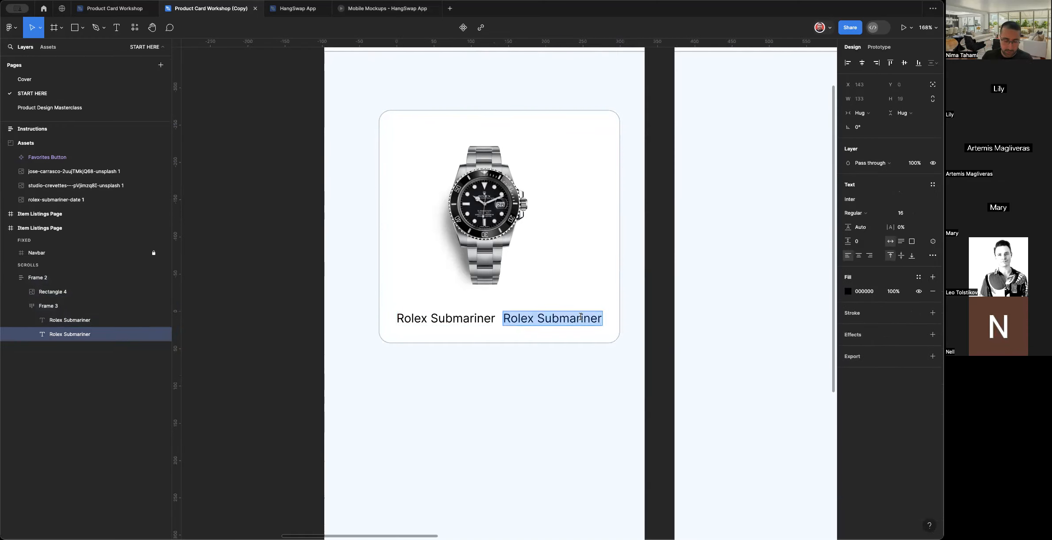
type("$99/day")
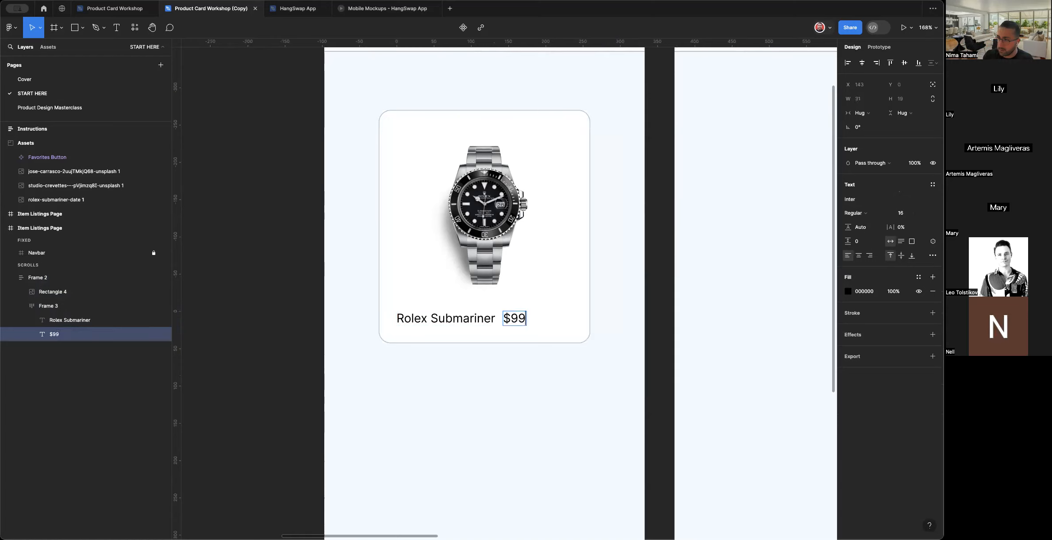
Reduce only the "/day" part of the price text to font size 12.
key("shift+Left")
key("shift+Left")
key("shift+Left")
key("shift+Left")
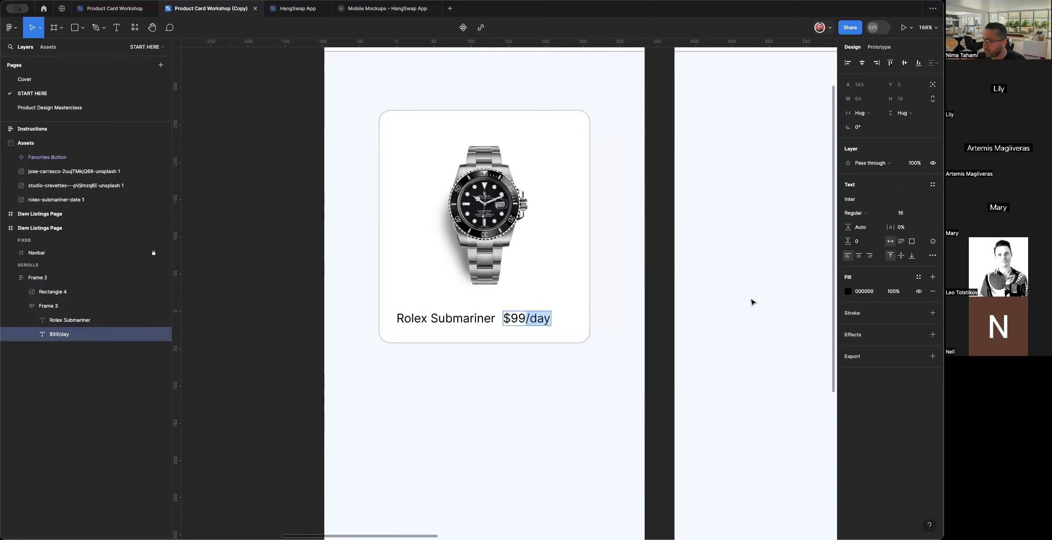
left_click(901, 214)
type("12")
key("Return")
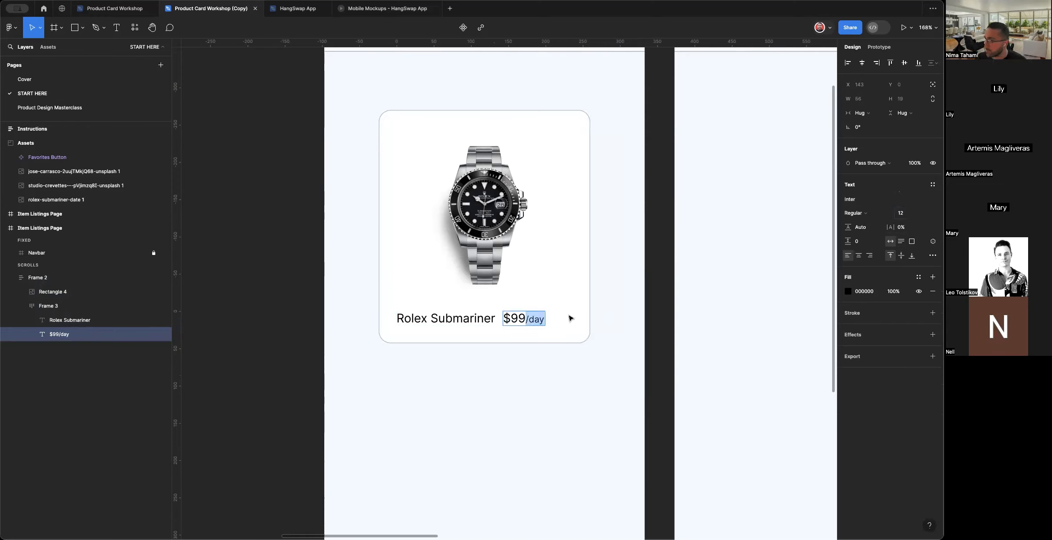
key("Escape")
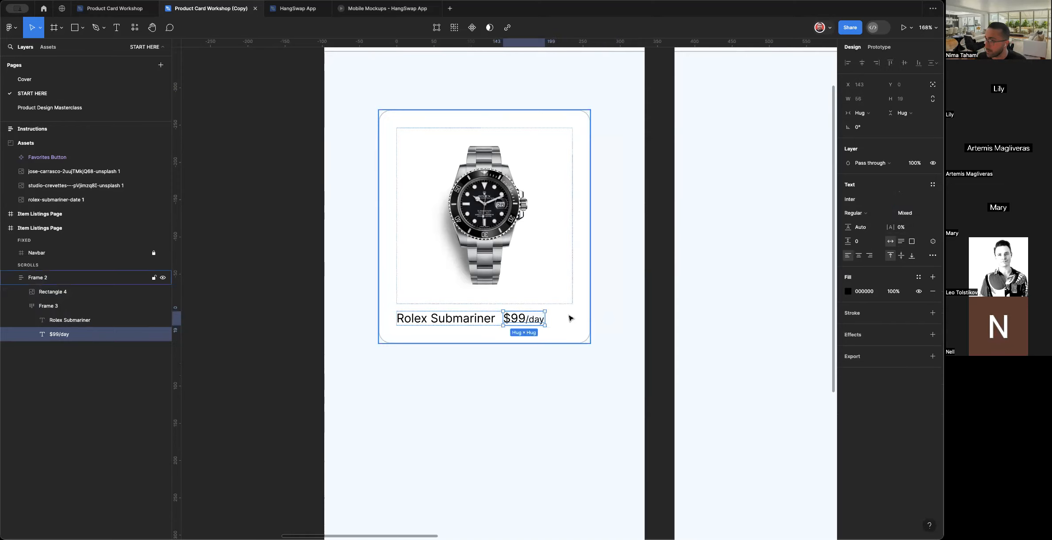
Set the name and price row's horizontal sizing to Fill container.
left_click(498, 331)
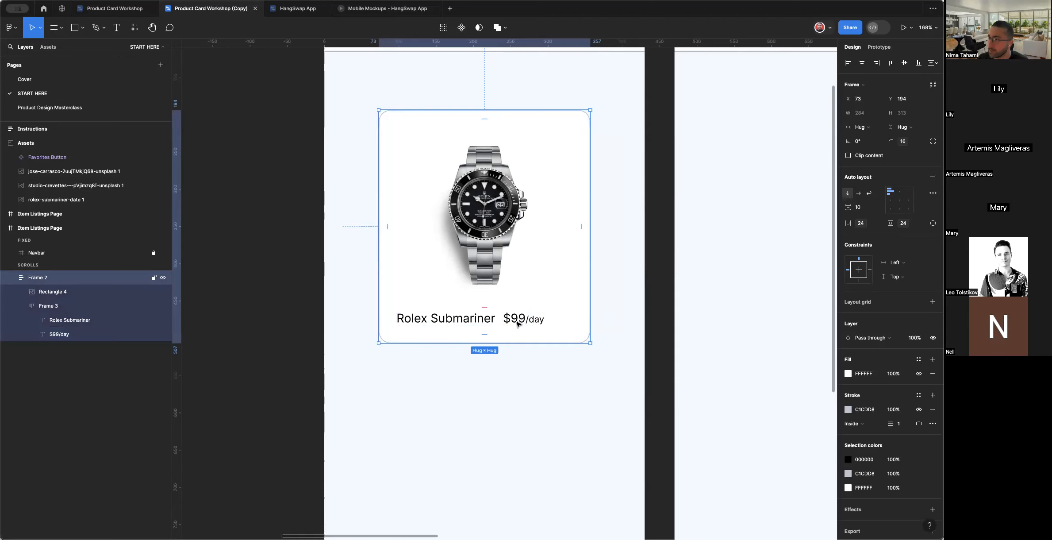
left_click(518, 323)
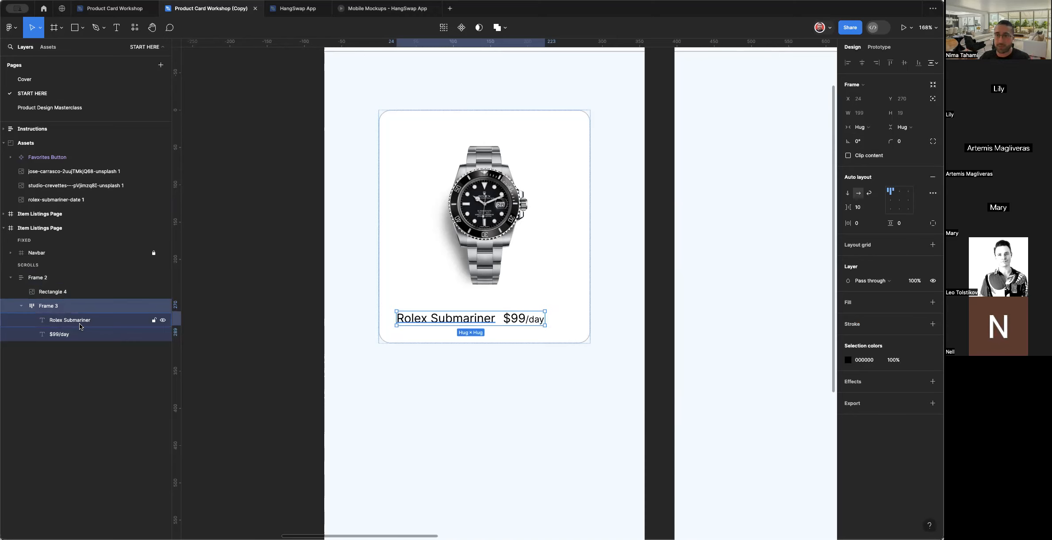
left_click(852, 127)
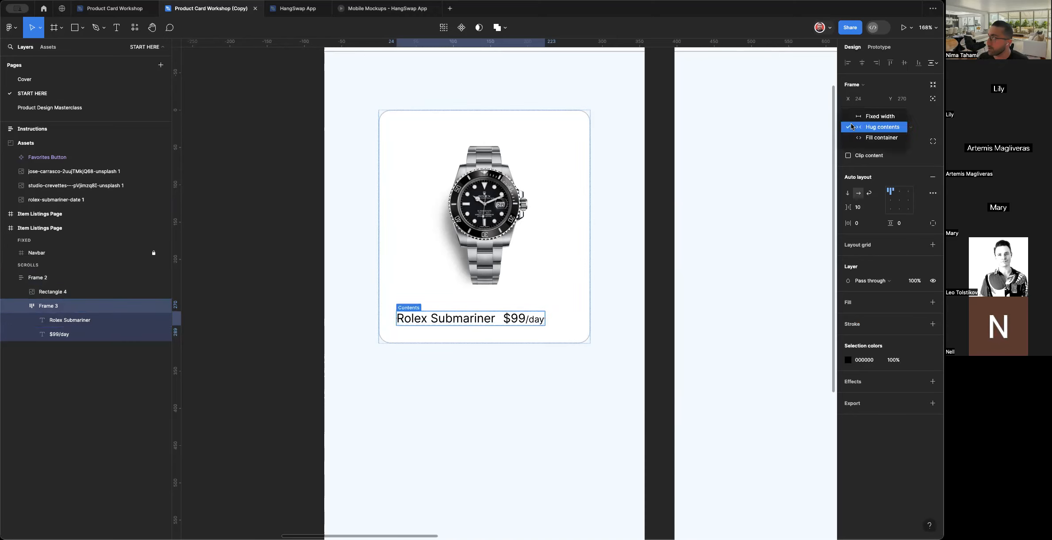
left_click(877, 138)
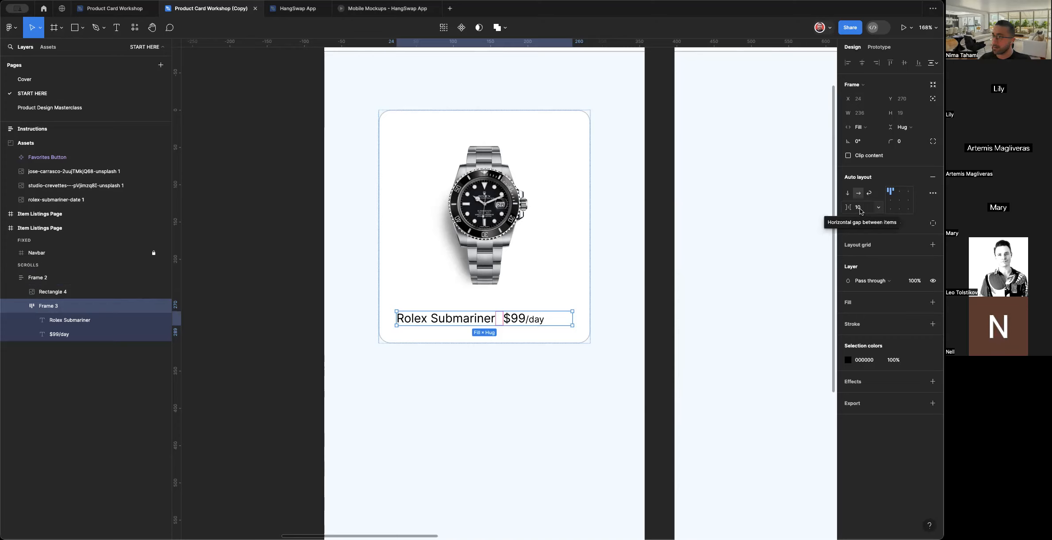
Set the horizontal gap between the name and price in their row to Auto.
mouse_move(850, 208)
left_mouse_down()
mouse_move(859, 208)
mouse_move(851, 209)
left_mouse_up()
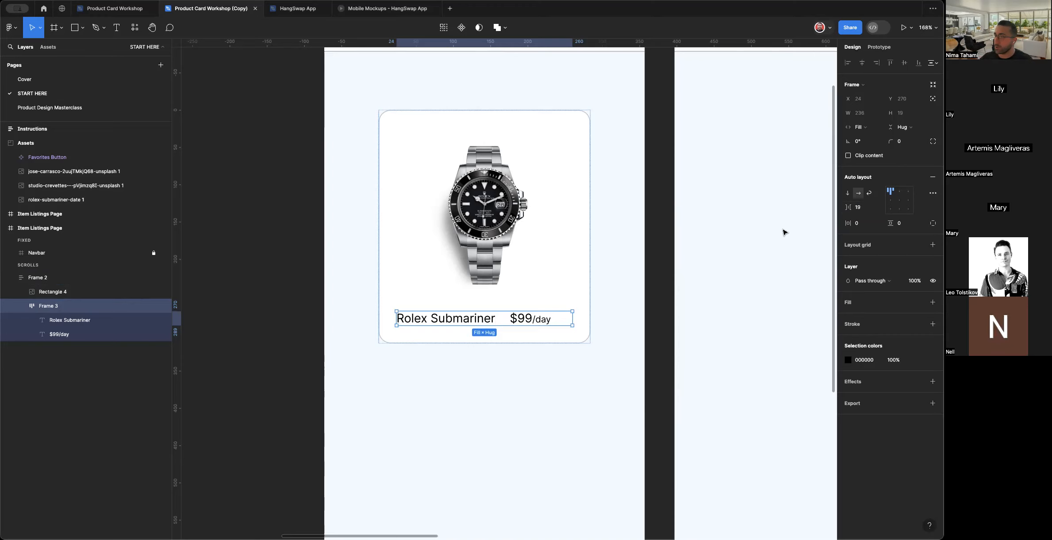
left_click(878, 207)
left_click(873, 233)
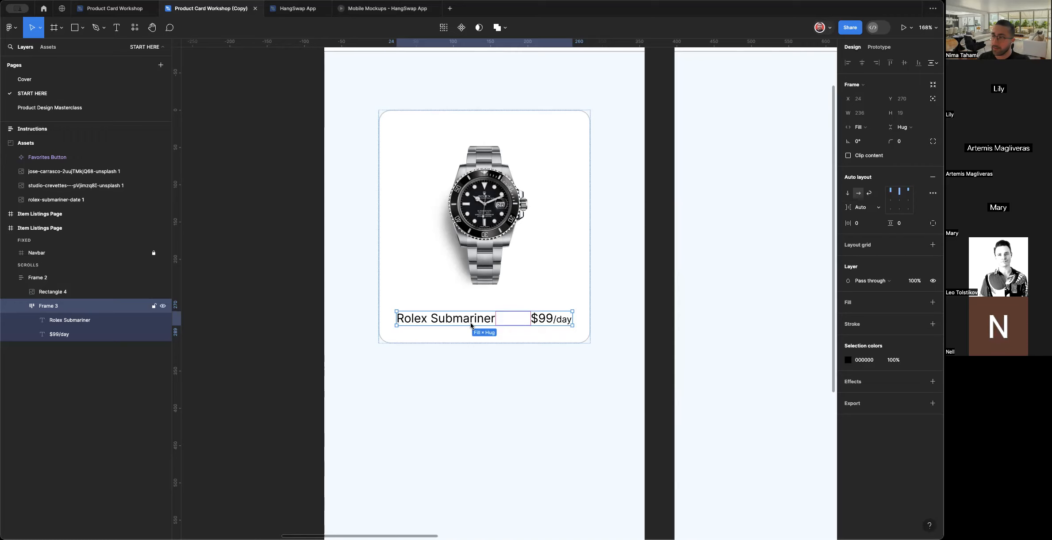
Check the card's name and price row, then review the workshop instructions for the elements each product card needs.
left_click(608, 315)
scroll(608, 316, "left", 1)
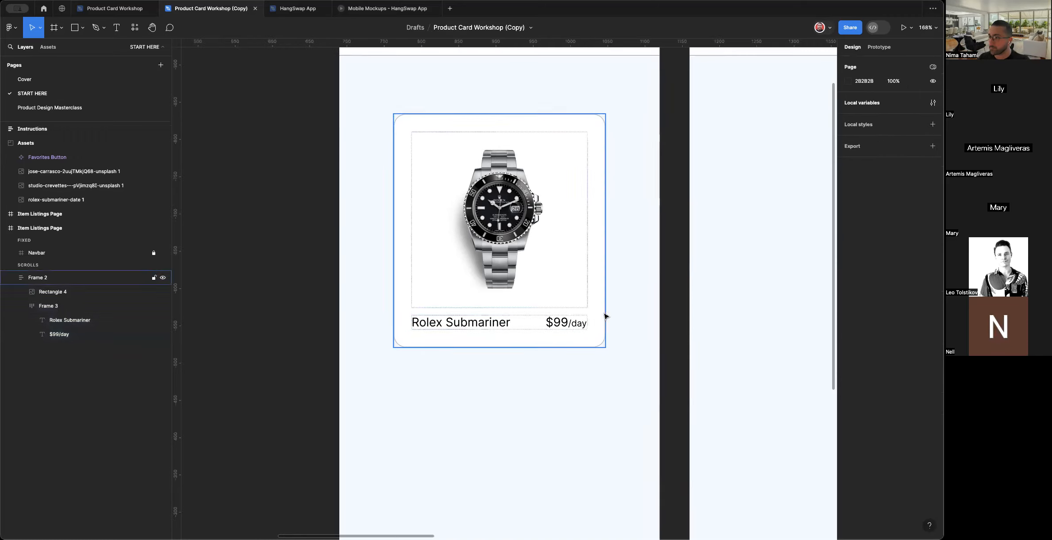
double_click(562, 324)
scroll(562, 324, "left", 1)
scroll(563, 325, "down", 1)
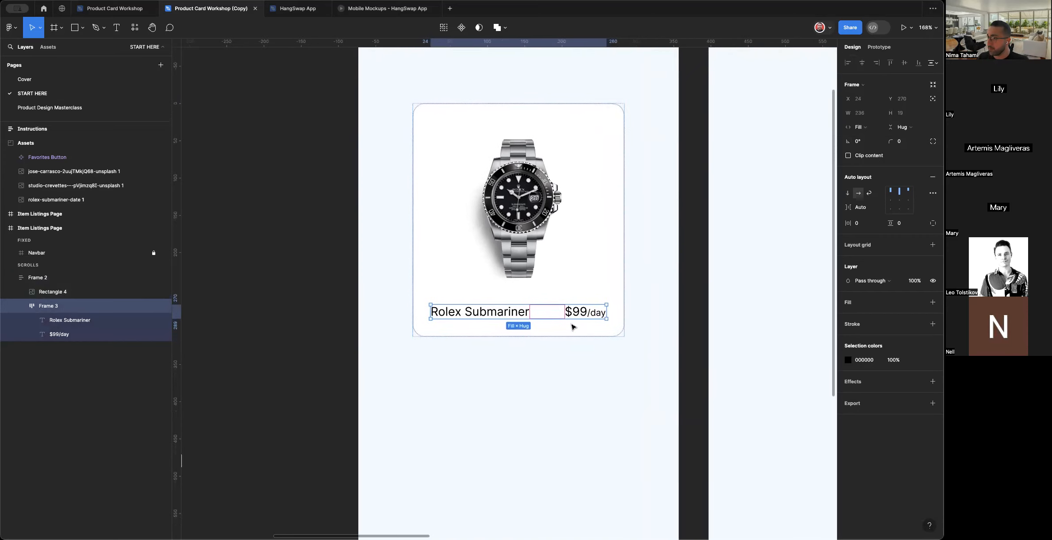
scroll(572, 327, "left", 10)
scroll(573, 326, "down", 3)
scroll(574, 327, "right", 3)
scroll(573, 327, "down", 1)
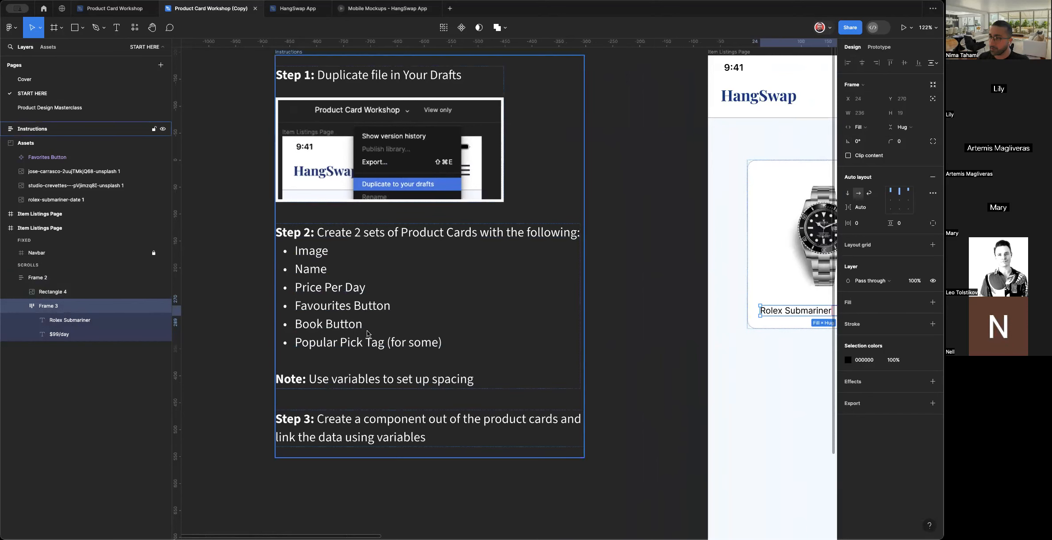
left_click(655, 347)
Add the text "Book Now" inside the Rolex Submariner card, below the name and price row.
scroll(656, 349, "right", 10)
scroll(656, 349, "up", 1)
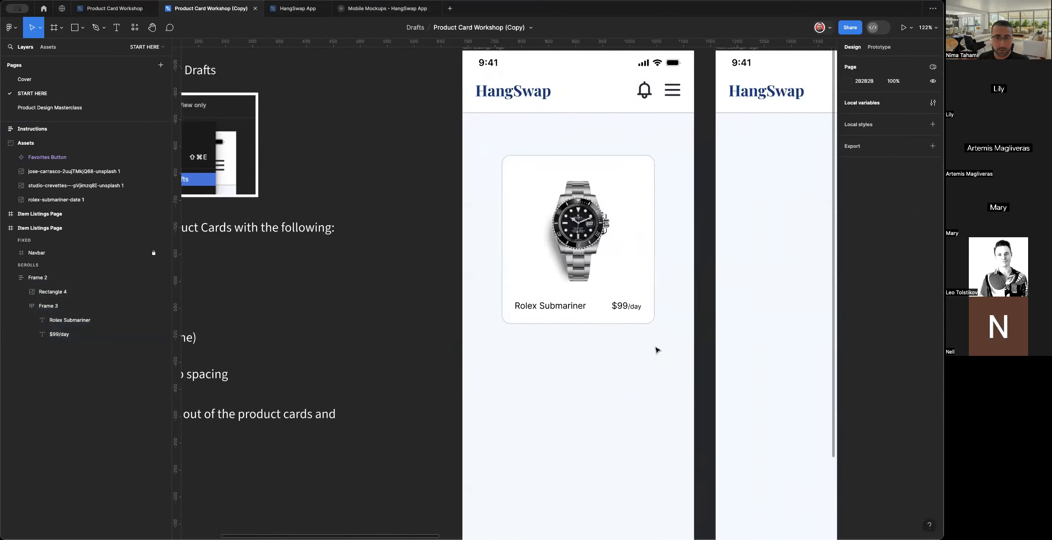
scroll(646, 347, "right", 2)
scroll(619, 343, "up", 5)
left_click(505, 329)
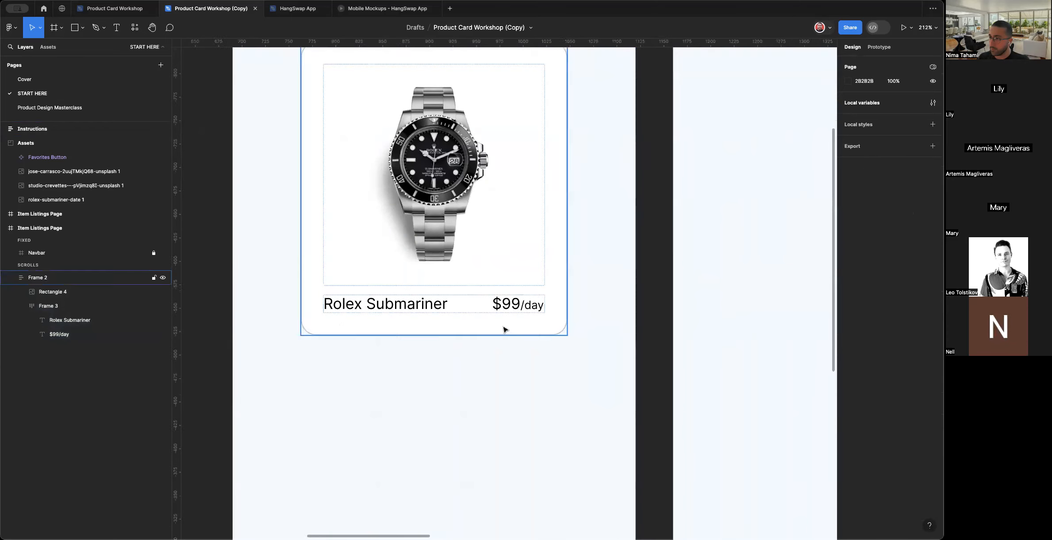
key("t")
left_click(461, 327)
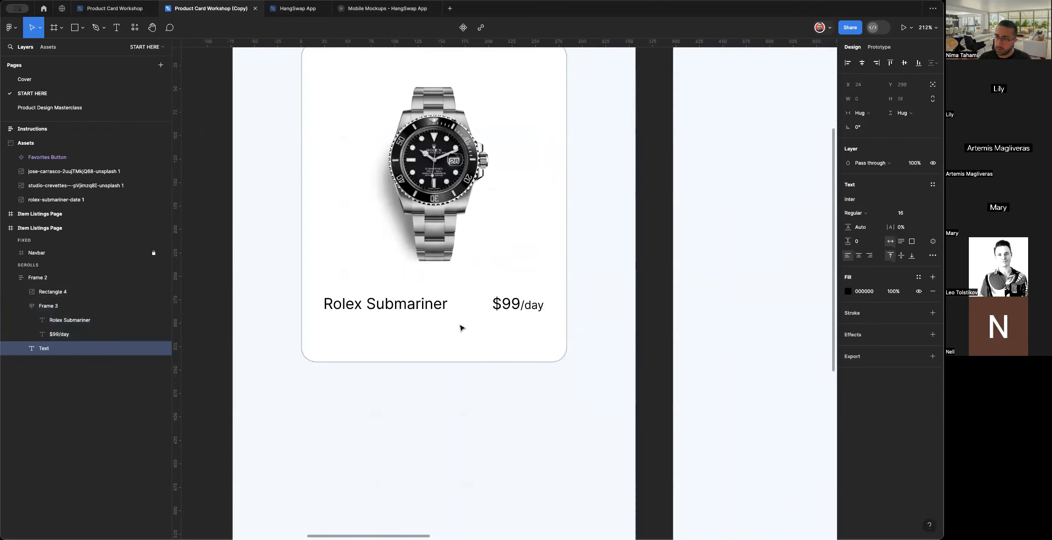
type("Book Now")
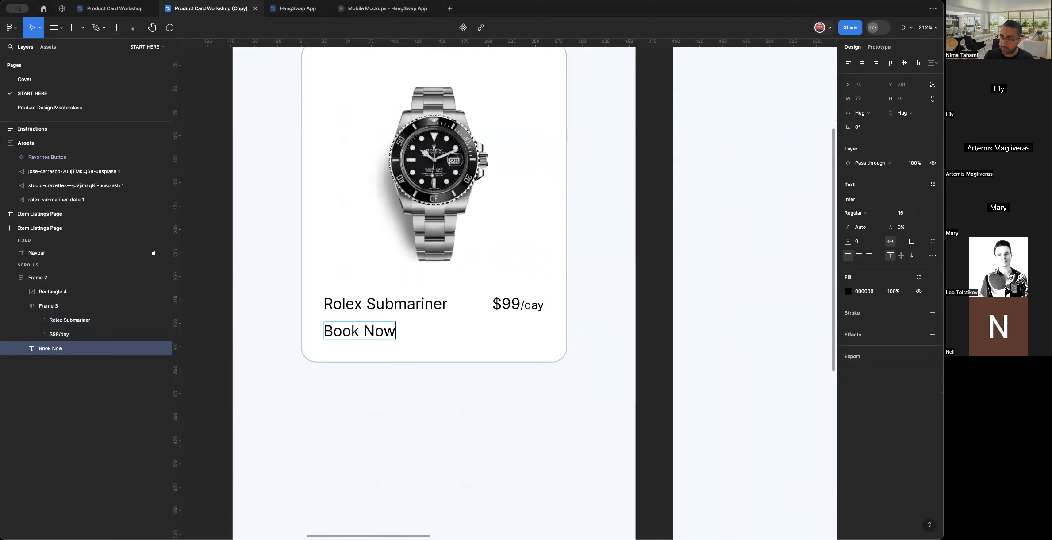
key("Escape")
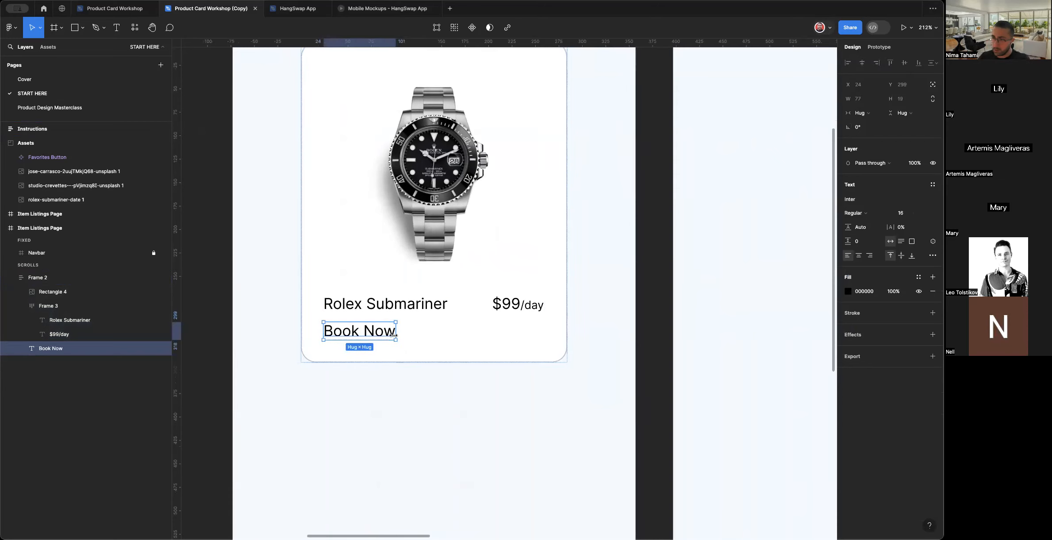
Wrap the "Book Now" text in an auto layout frame with Fill width and centred content.
key("shift+a")
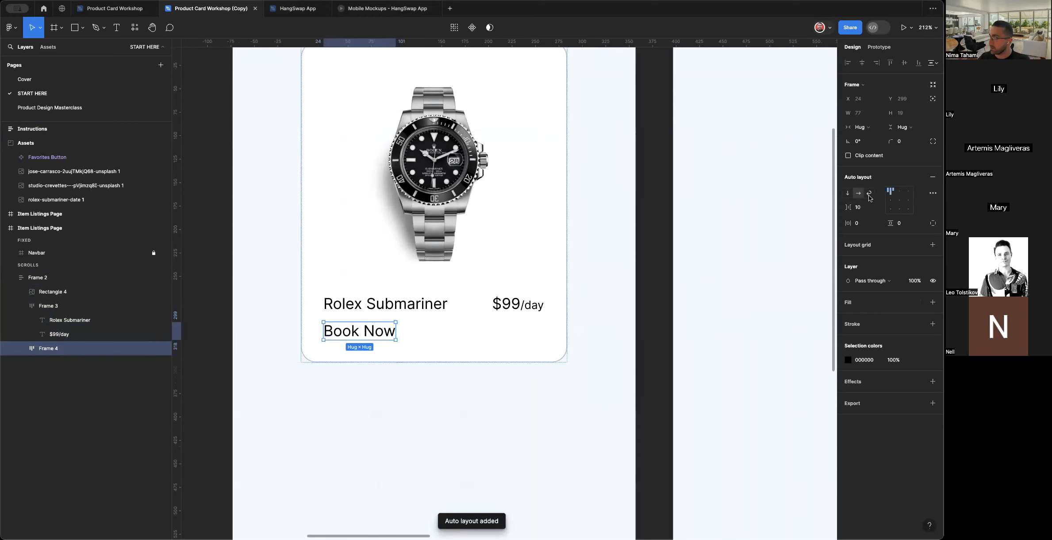
left_click(864, 129)
left_click(869, 138)
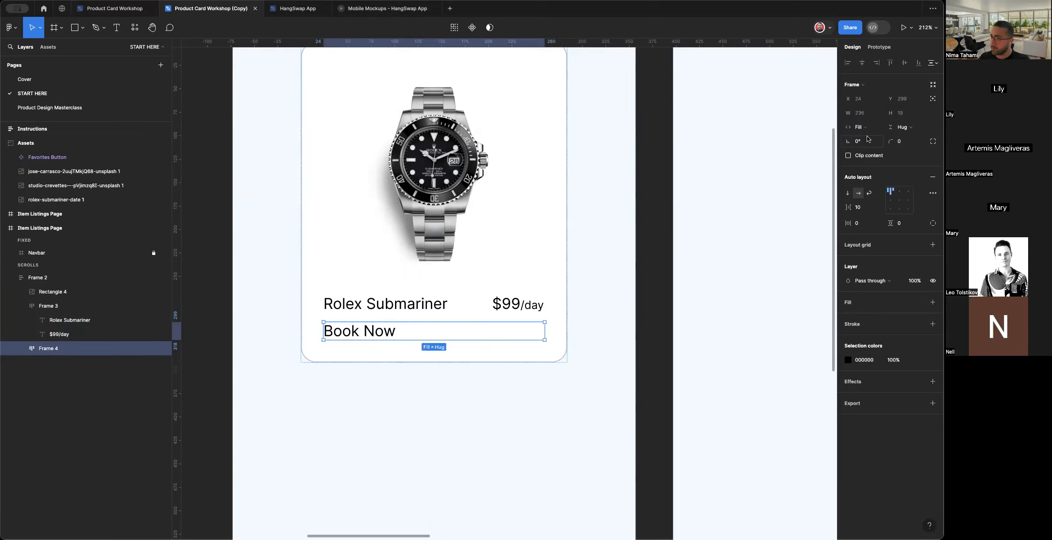
left_click(898, 202)
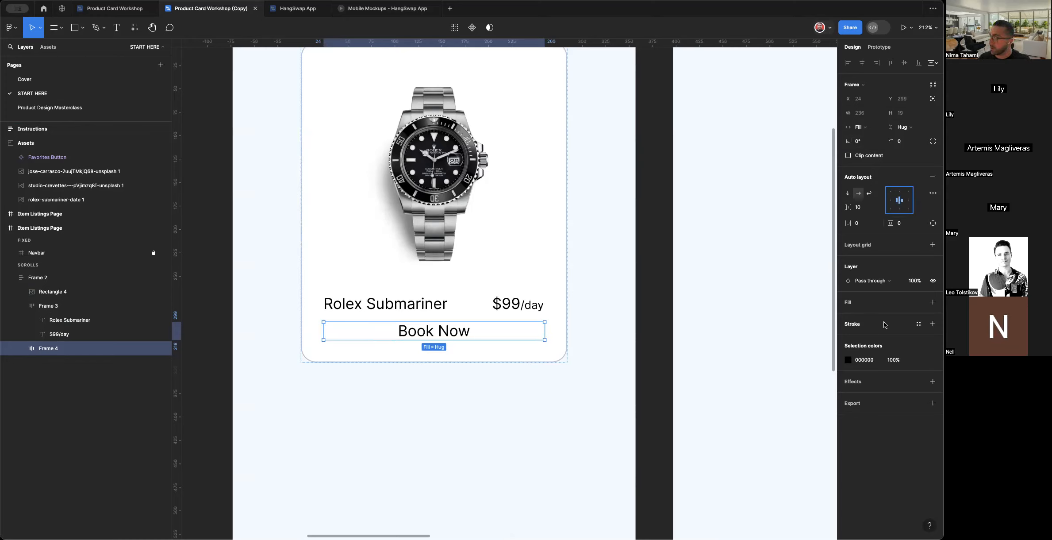
Give the "Book Now" frame a dark navy fill, 001D3D, derived from the document's blue.
left_click(931, 303)
left_click(847, 316)
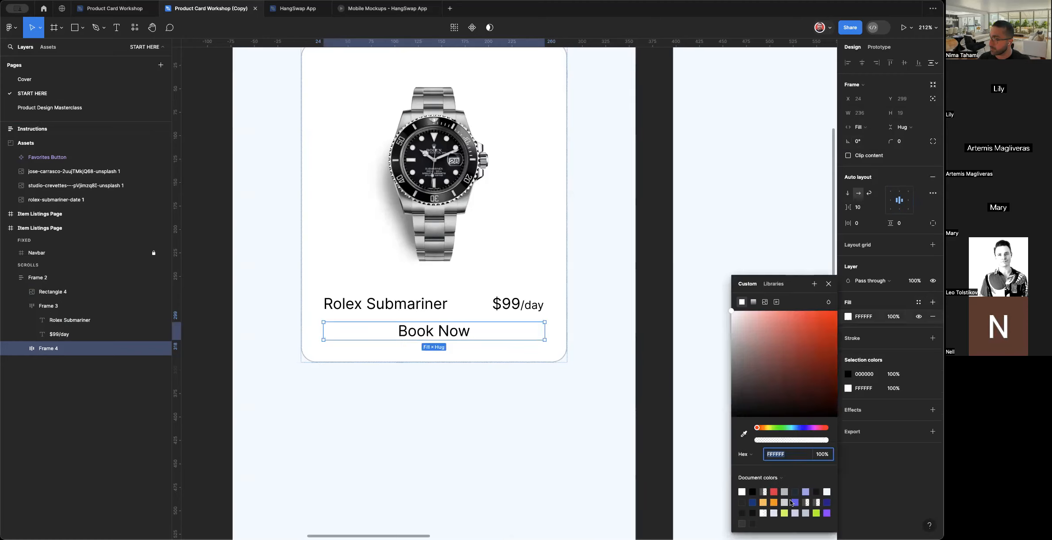
left_click(827, 502)
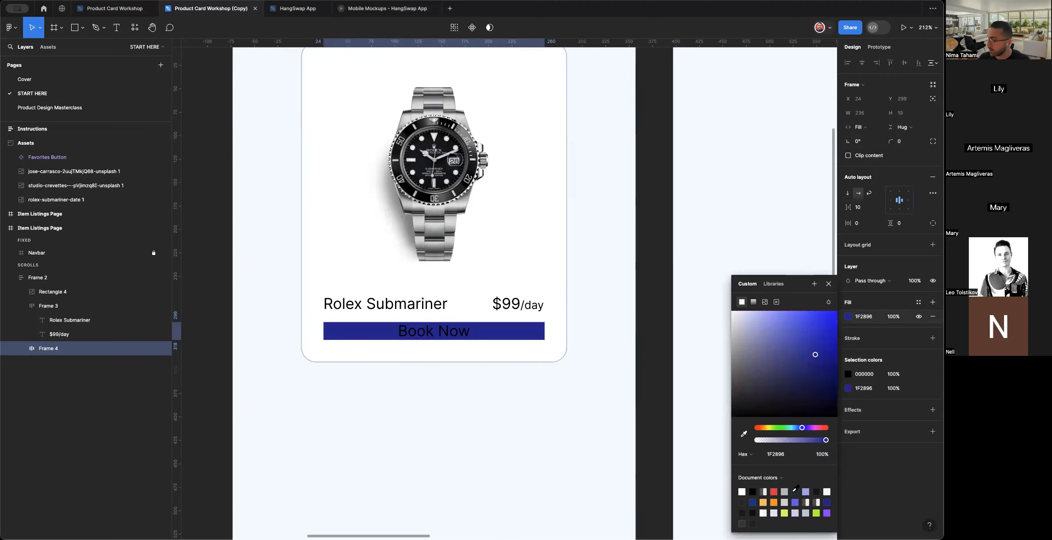
left_click(752, 502)
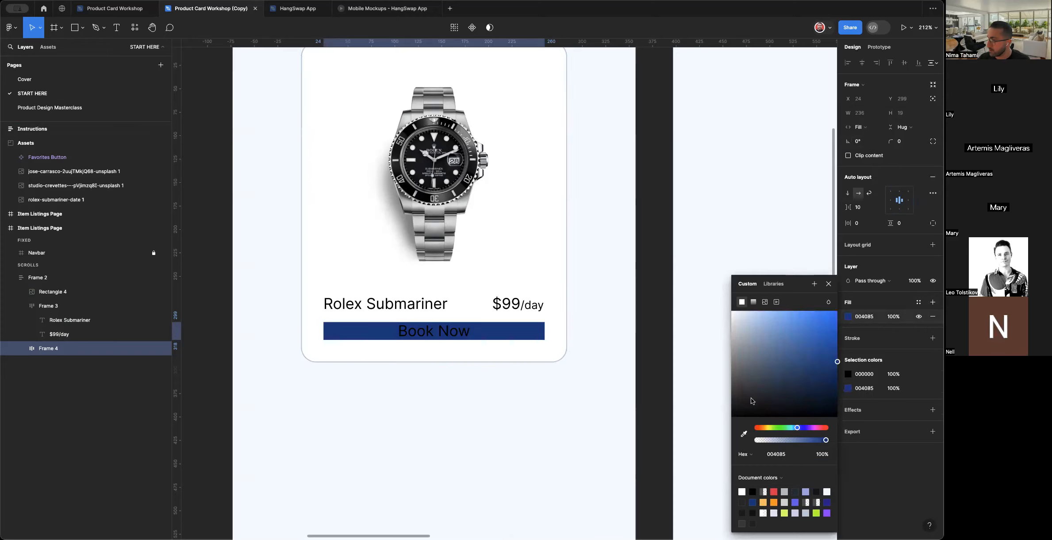
left_click_drag(817, 391, 838, 392)
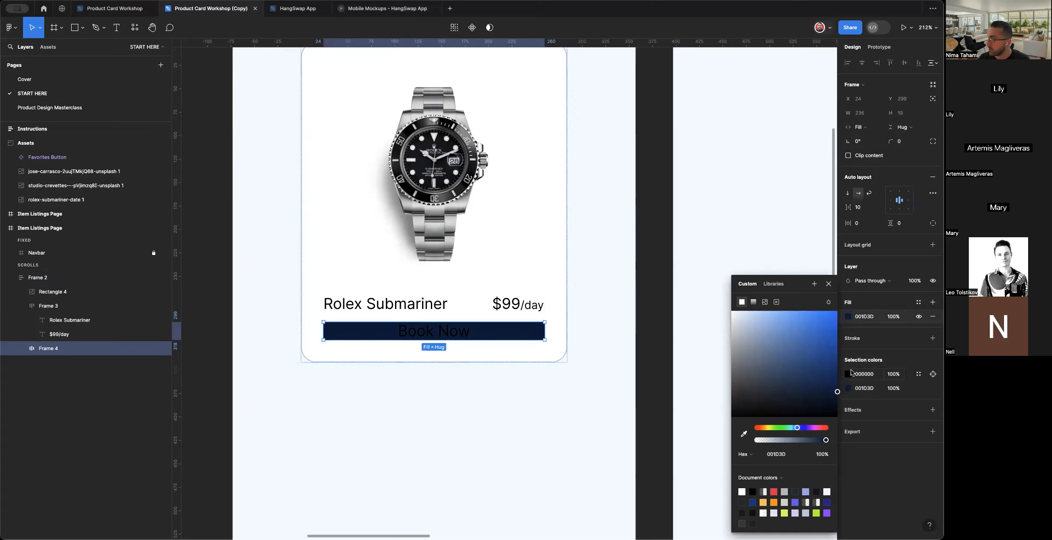
Change the "Book Now" text colour to white, FFFFFF.
left_click(847, 374)
type("ffffff")
key("Return")
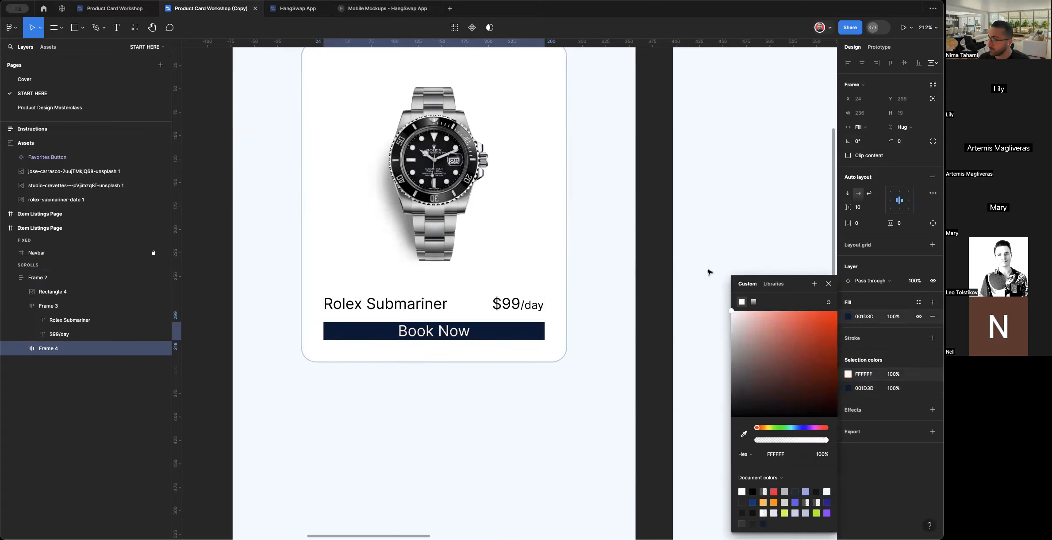
left_click(558, 335)
Set the "Book Now" button's vertical padding to the spacing-s variable.
left_click(519, 331)
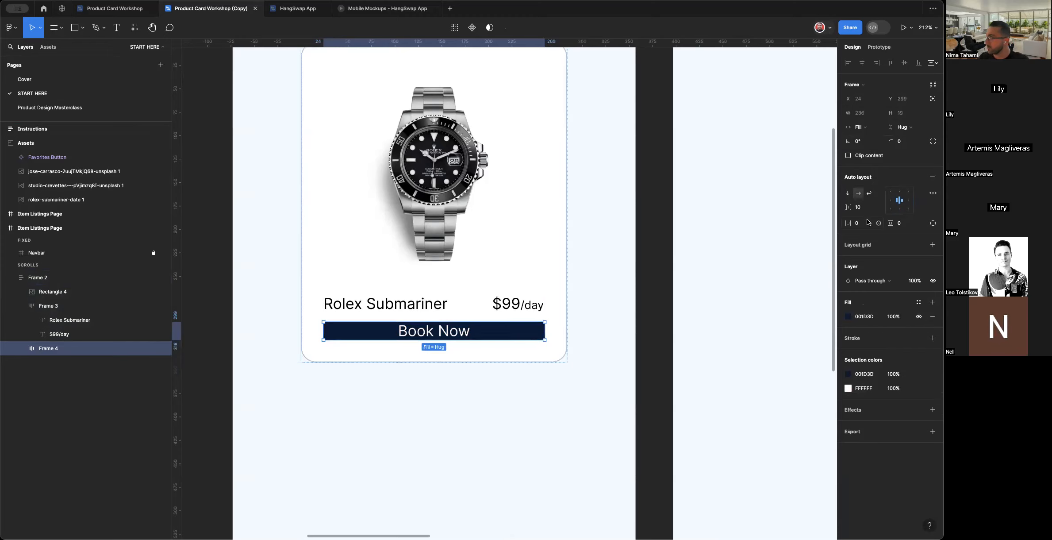
left_click(920, 224)
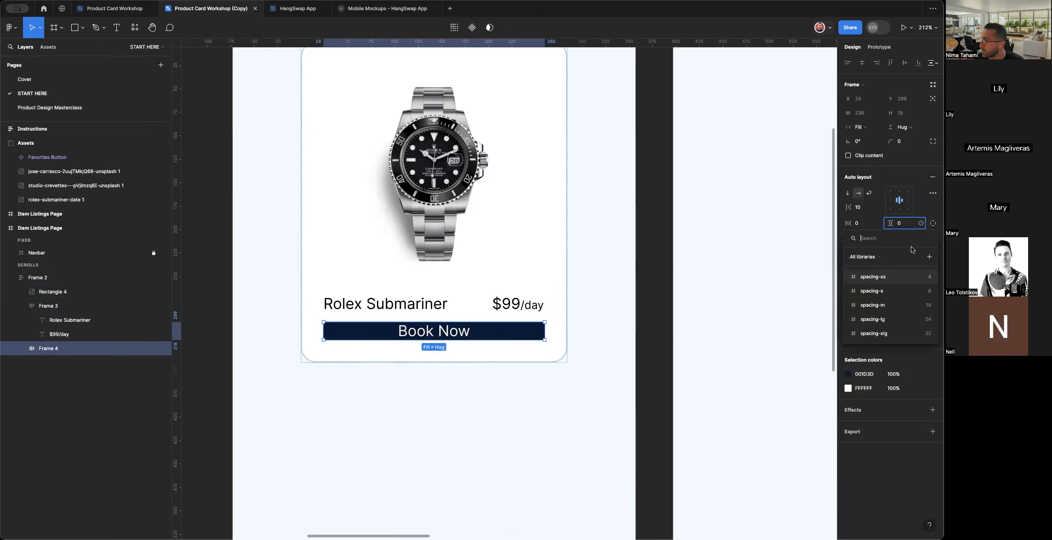
left_click(890, 279)
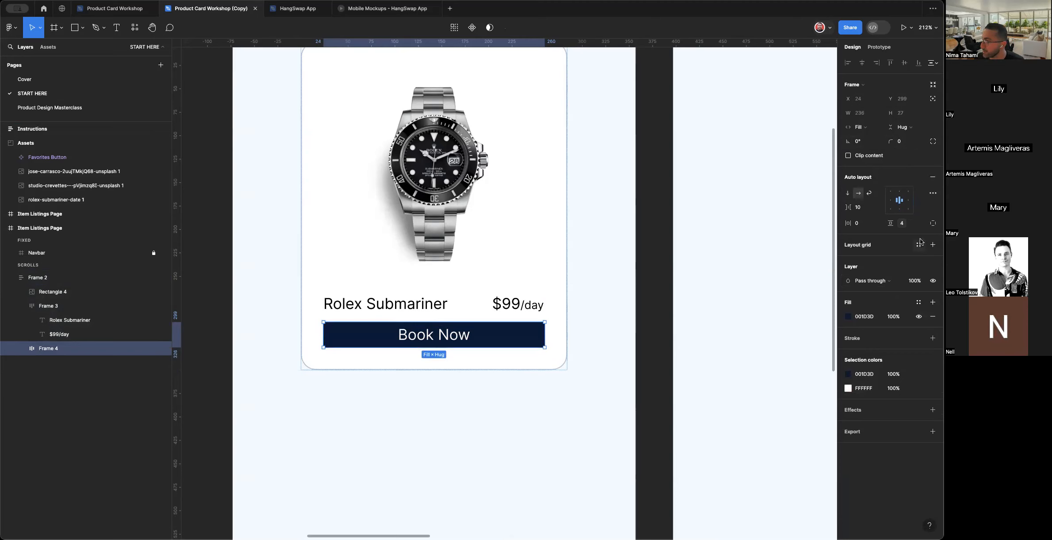
left_click(921, 223)
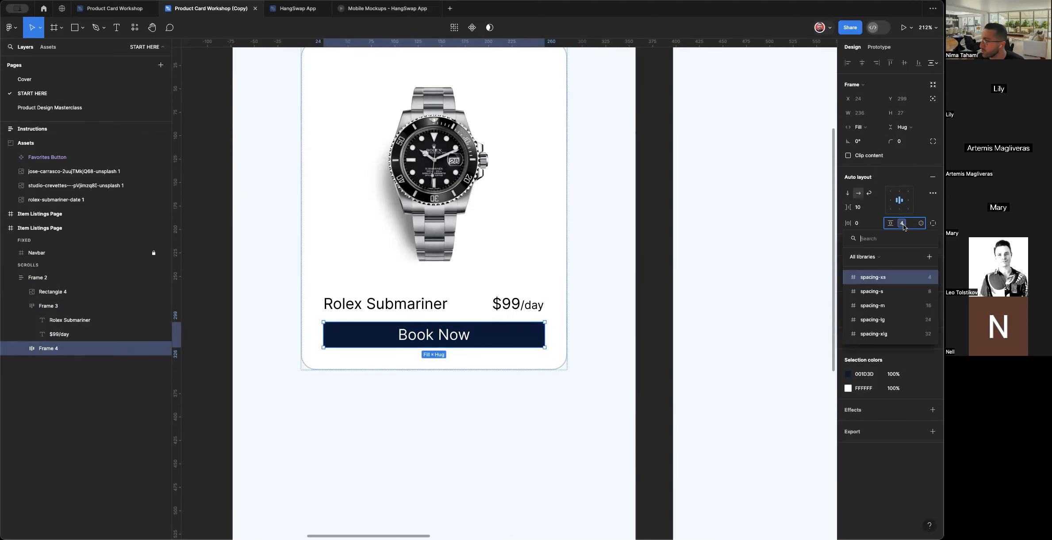
left_click(900, 286)
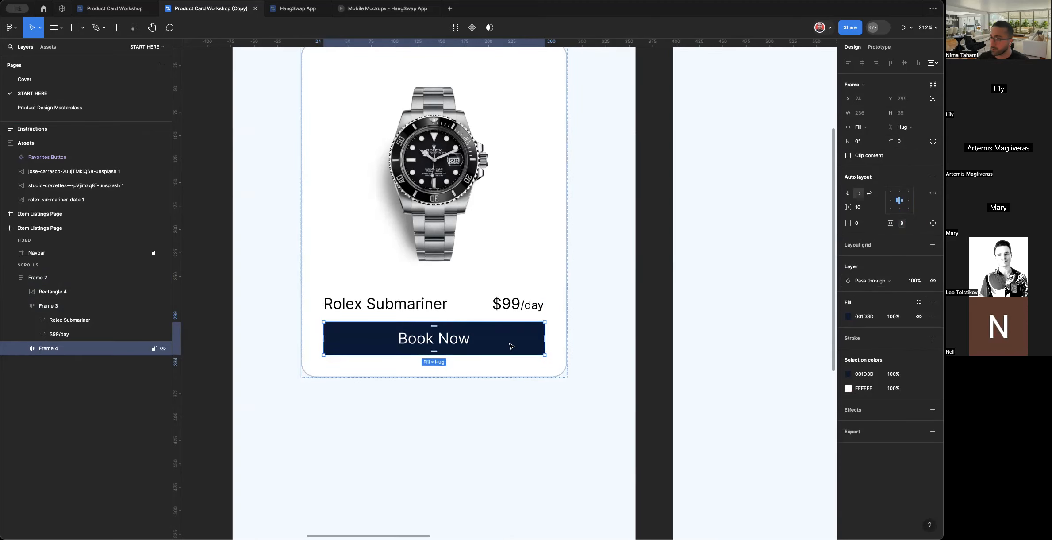
Round the "Book Now" button's corners using the spacing-s variable.
left_click(920, 142)
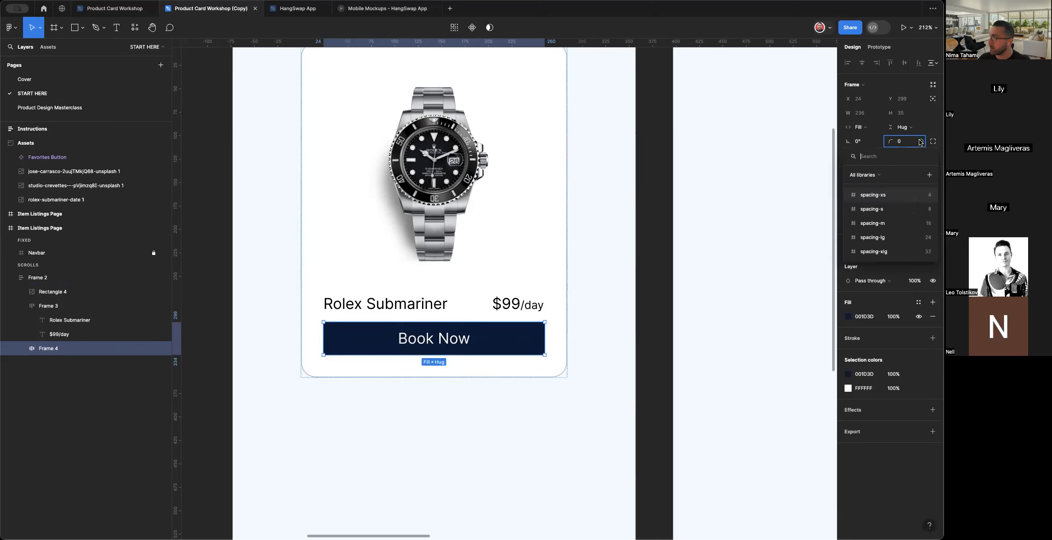
left_click(874, 209)
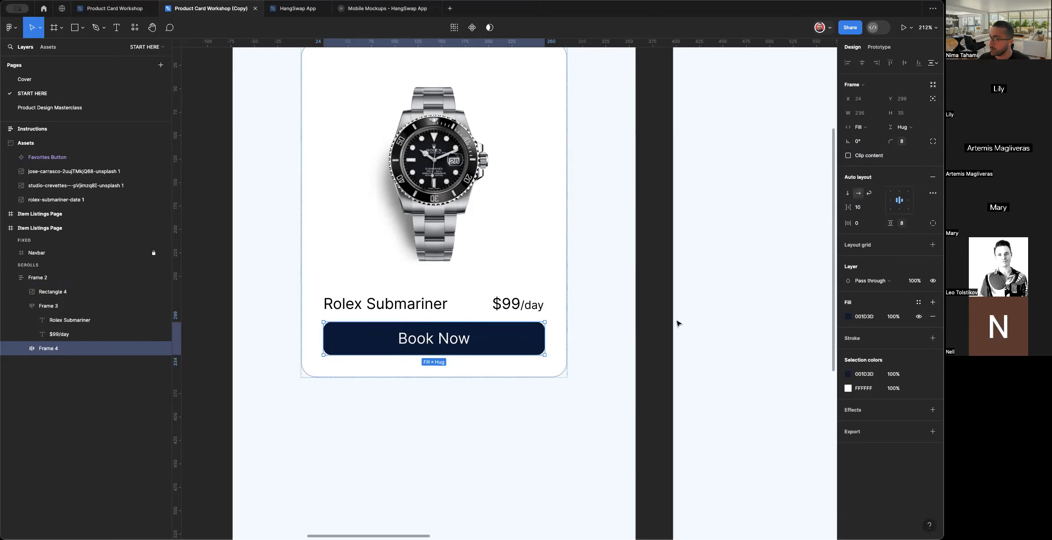
left_click(634, 347)
Set the "Book Now" label's case to Uppercase and its font size to 12.
double_click(484, 347)
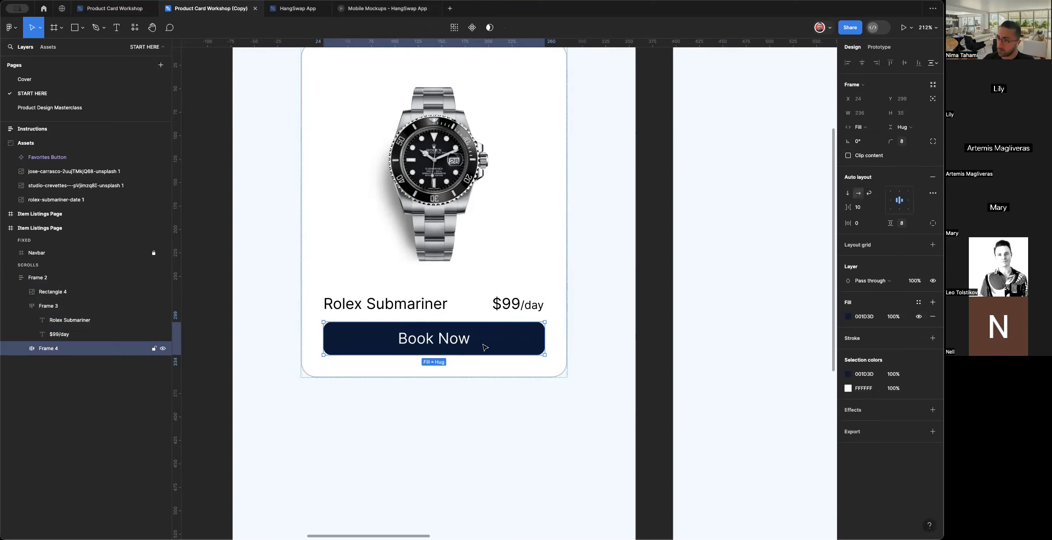
left_click(453, 341)
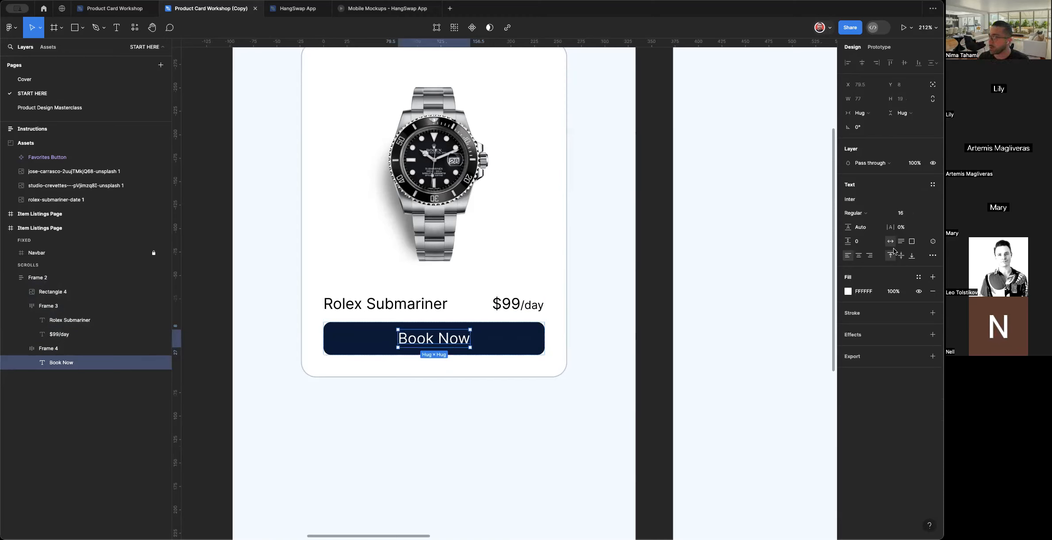
left_click(932, 256)
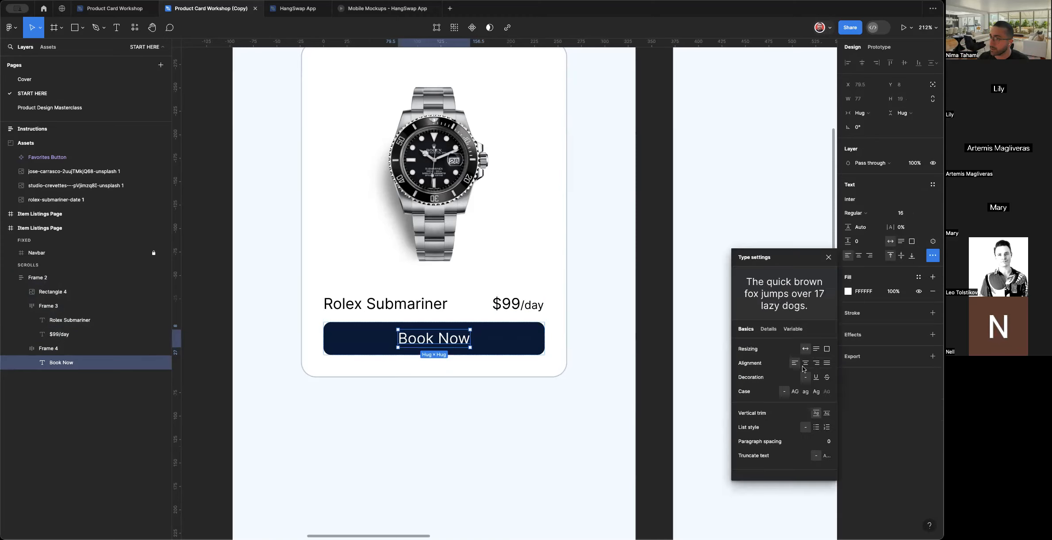
left_click(797, 391)
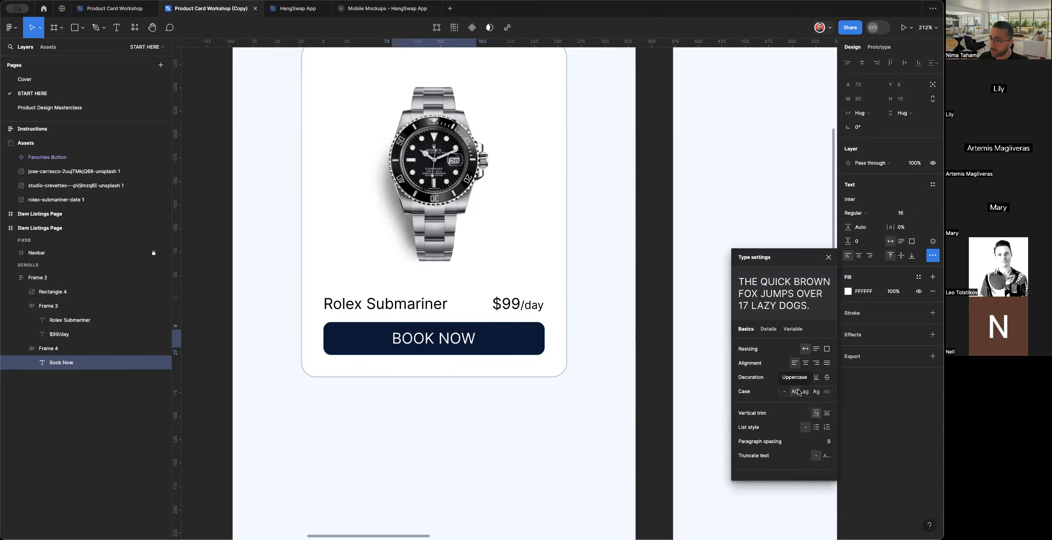
key("Escape")
left_click(903, 214)
type("1")
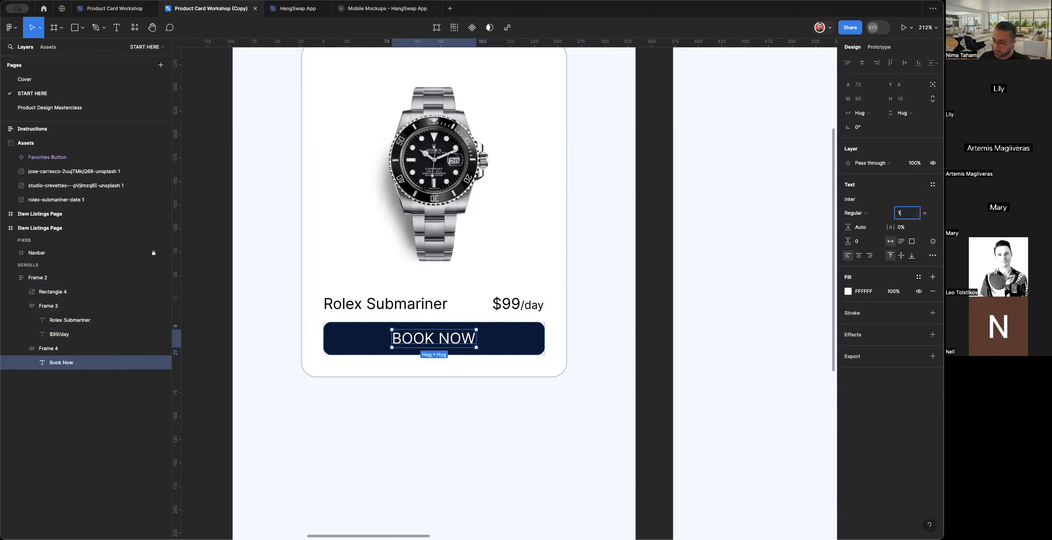
key("Return")
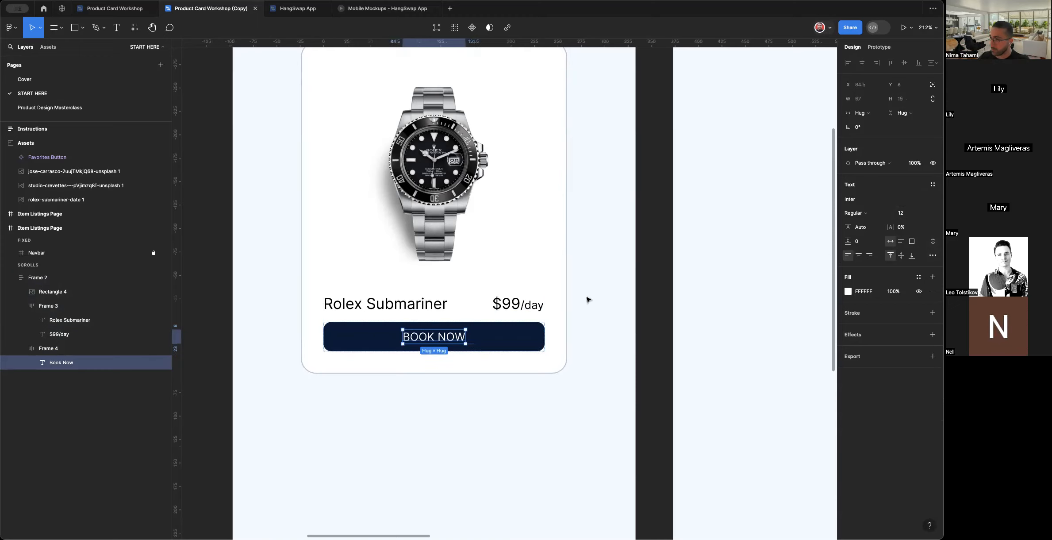
Set the button label's letter spacing to 10%.
left_click(859, 215)
left_click(864, 213)
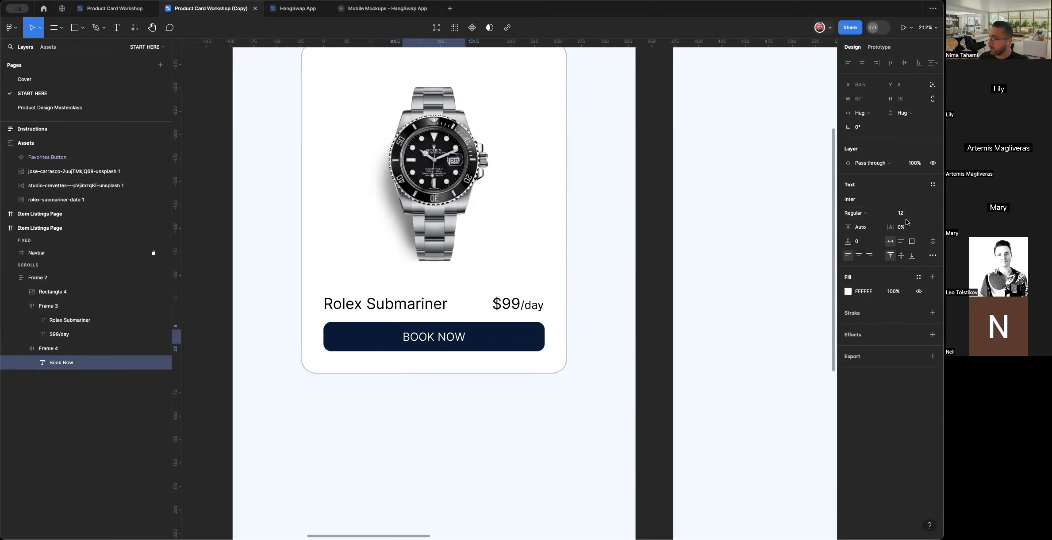
mouse_move(893, 227)
left_mouse_down()
mouse_move(906, 227)
mouse_move(894, 227)
left_mouse_up()
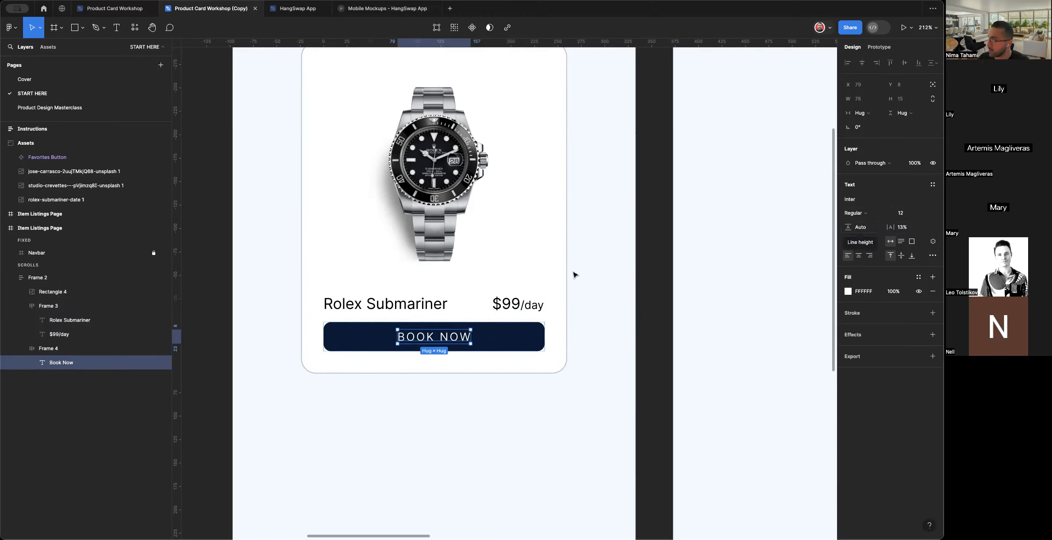
left_click_drag(889, 227, 888, 227)
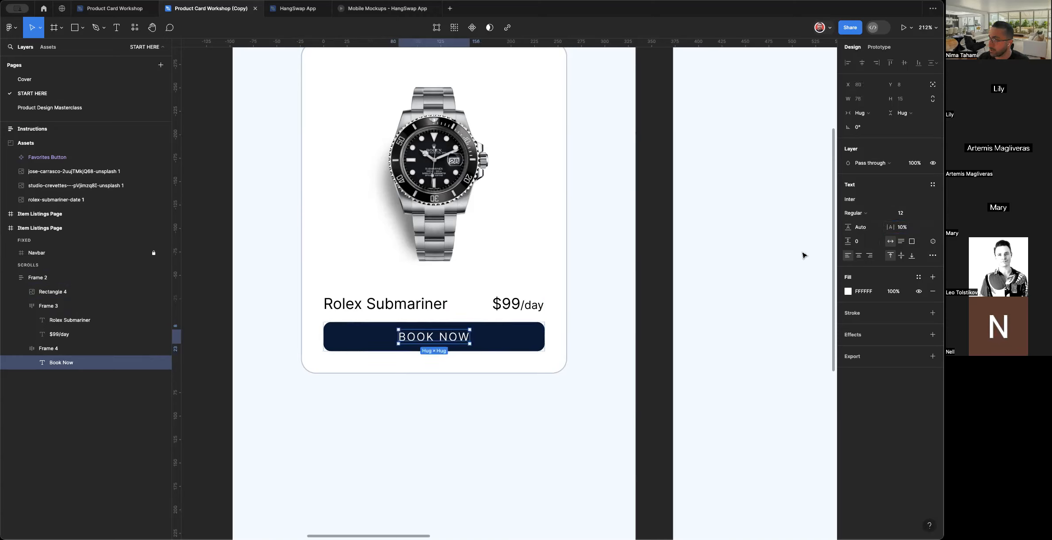
Set the button label's font weight to Medium and check the whole card.
left_click(847, 214)
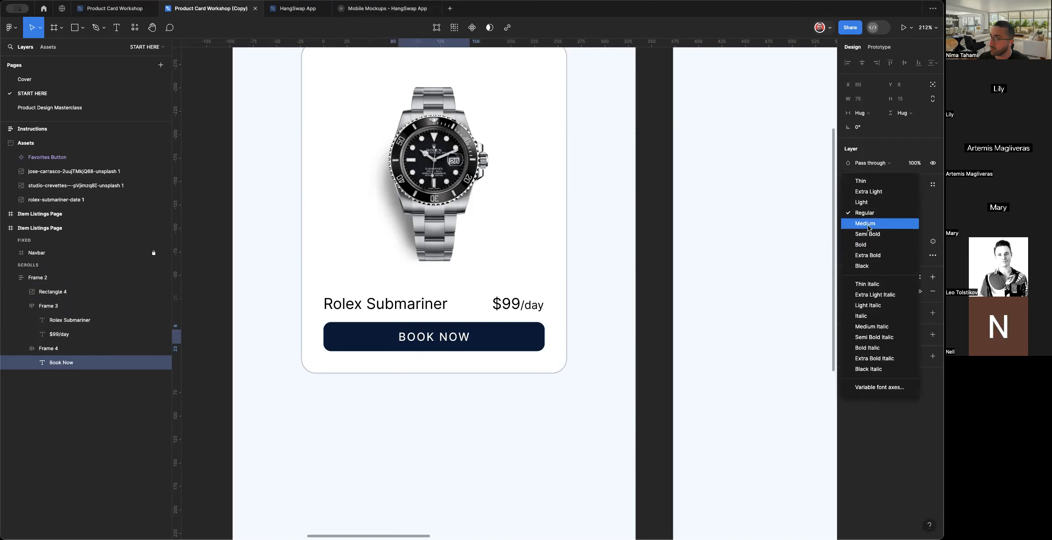
left_click(867, 224)
left_click(650, 337)
scroll(649, 337, "down", 3)
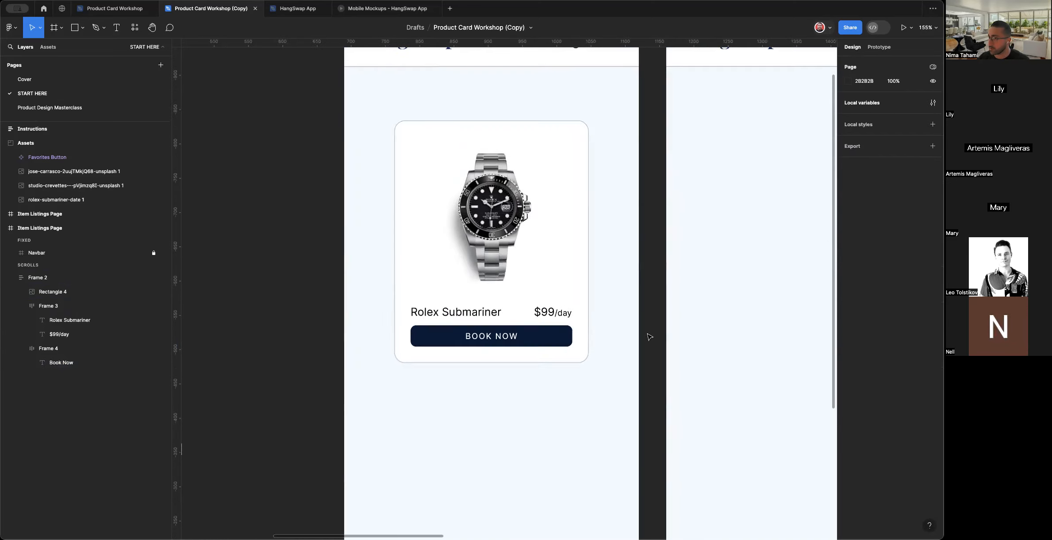
scroll(649, 337, "down", 2)
left_click(560, 334)
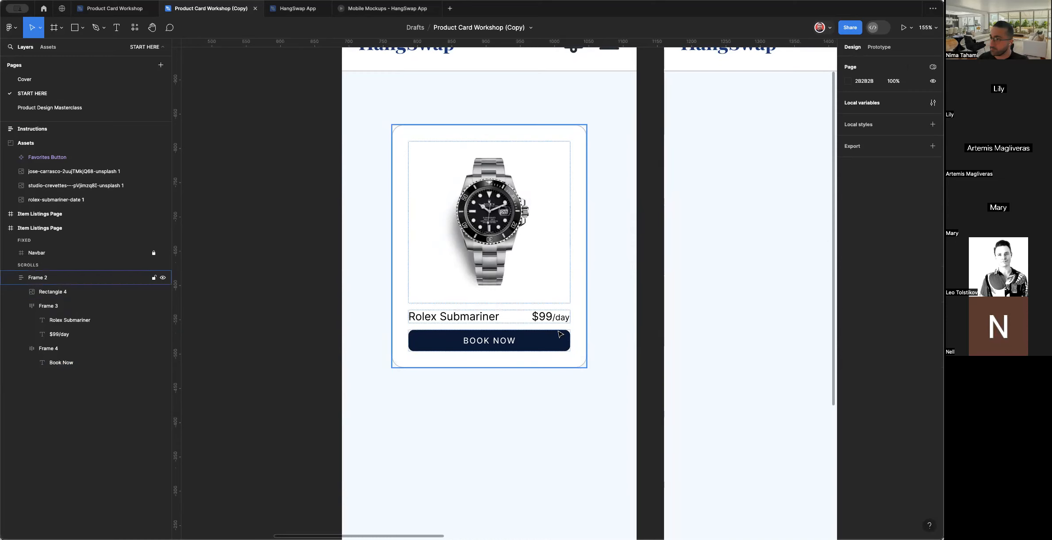
scroll(558, 332, "up", 3)
scroll(559, 332, "up", 1)
left_click(560, 334)
left_click(559, 334)
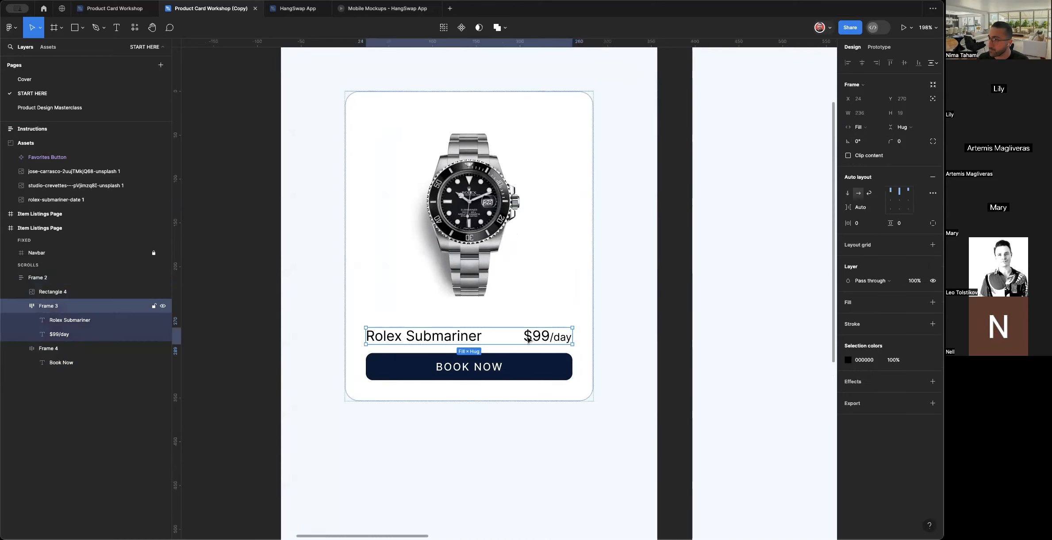
left_click(589, 327)
scroll(589, 326, "down", 3)
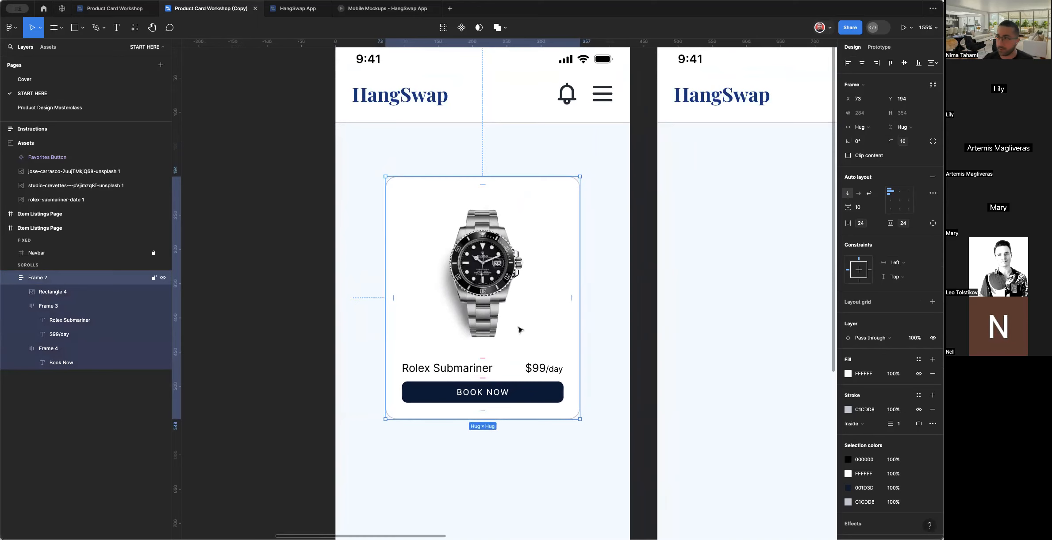
scroll(515, 313, "down", 3)
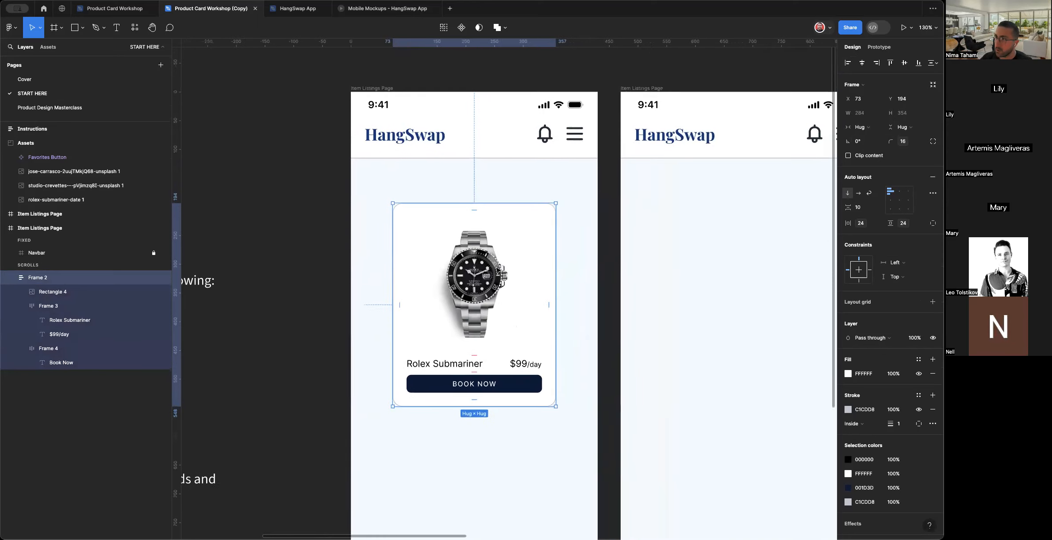
Show the first Item Listings Page's column grid and move the product card to its left margin at X 24, Y 170.
left_click(362, 92)
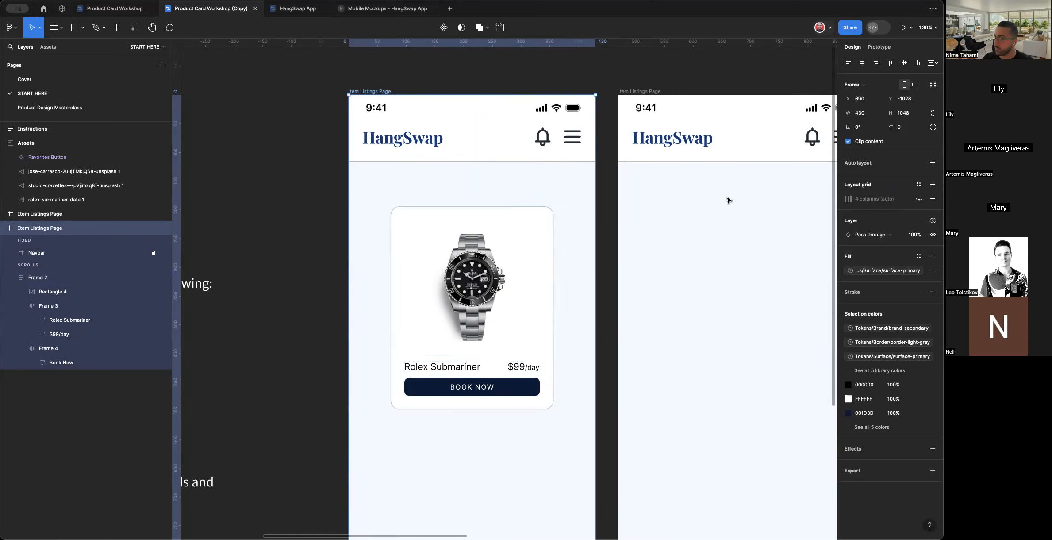
left_click(919, 199)
left_click(527, 310)
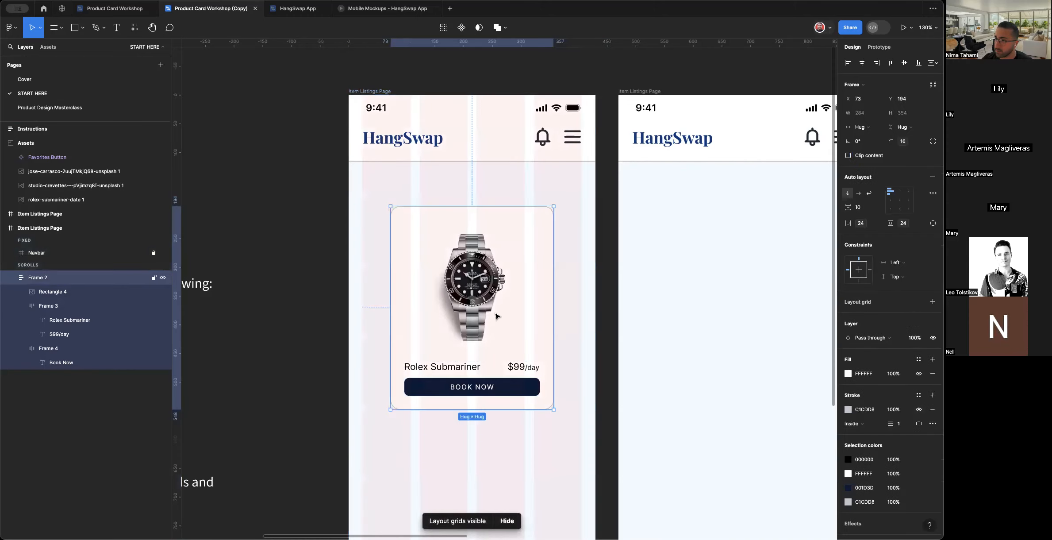
left_click_drag(473, 316, 446, 303)
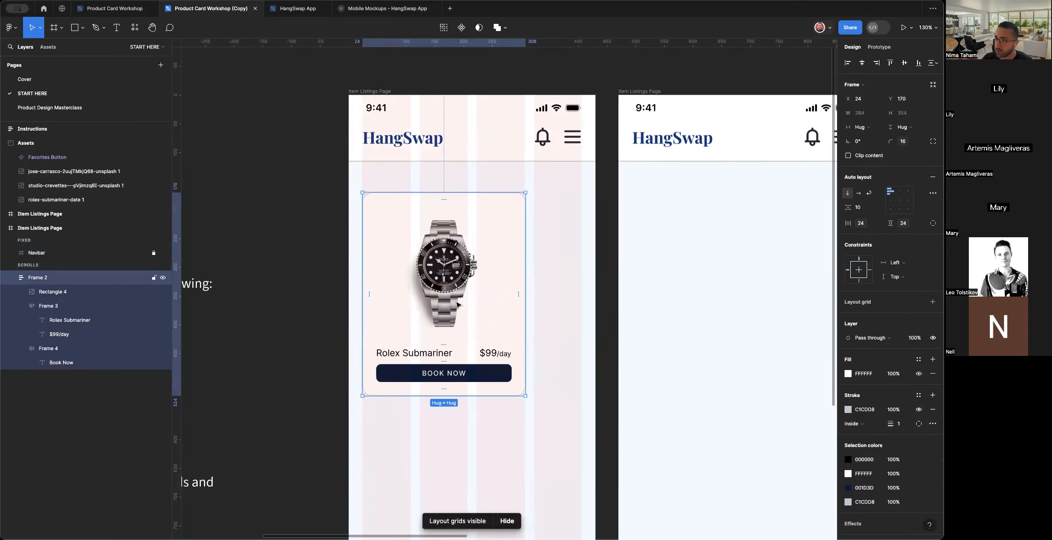
Widen the product card to 382 to span the column grid, check its side margins, and hide the grid again.
left_click_drag(524, 275, 582, 275)
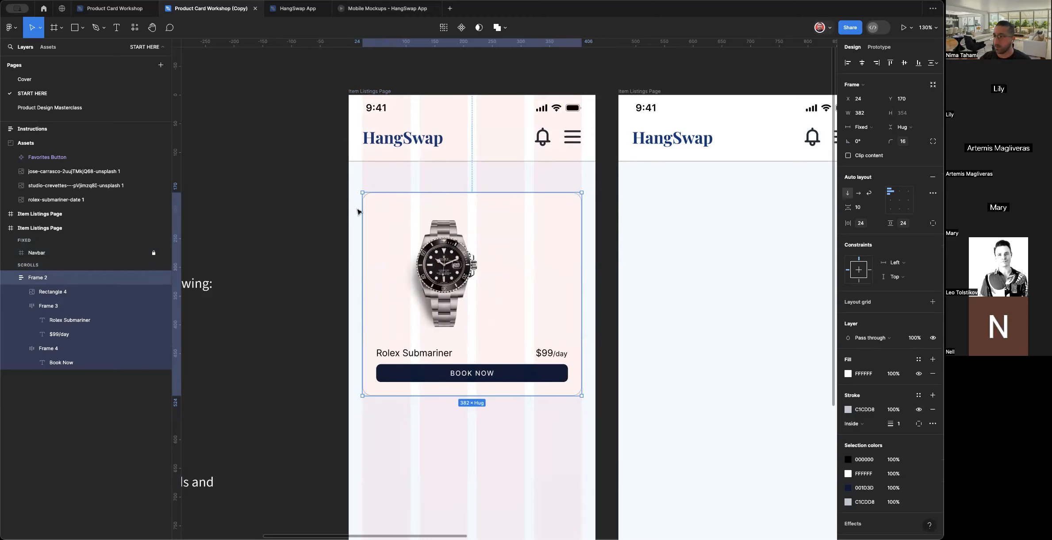
key("alt")
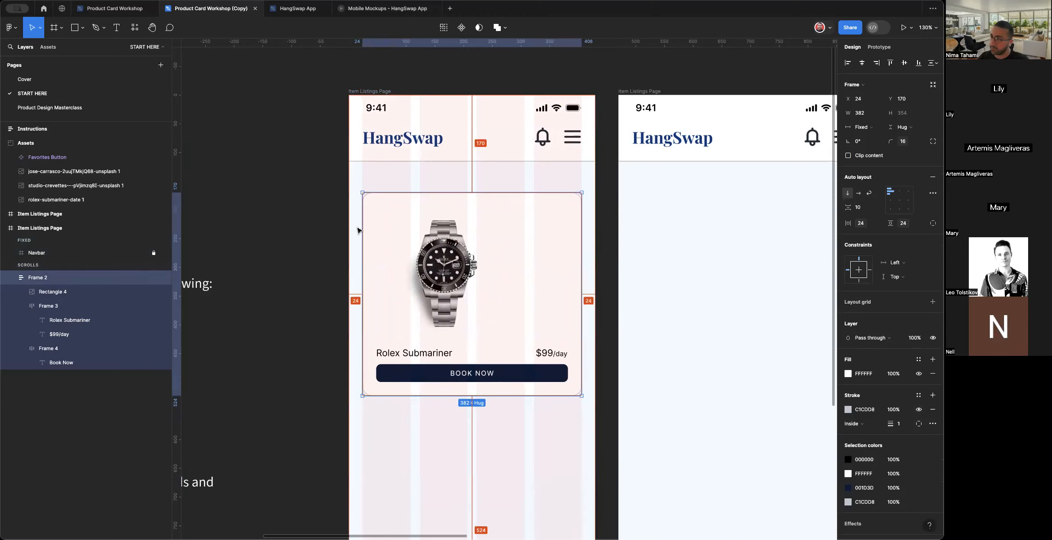
left_click(376, 92)
left_click(918, 199)
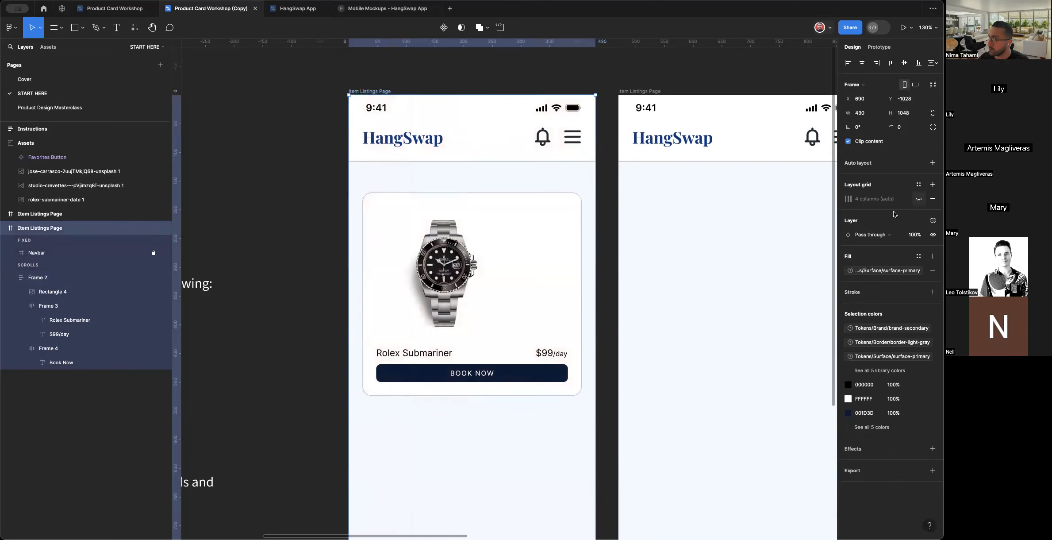
Set the product card's auto layout alignment to top center.
left_click(550, 308)
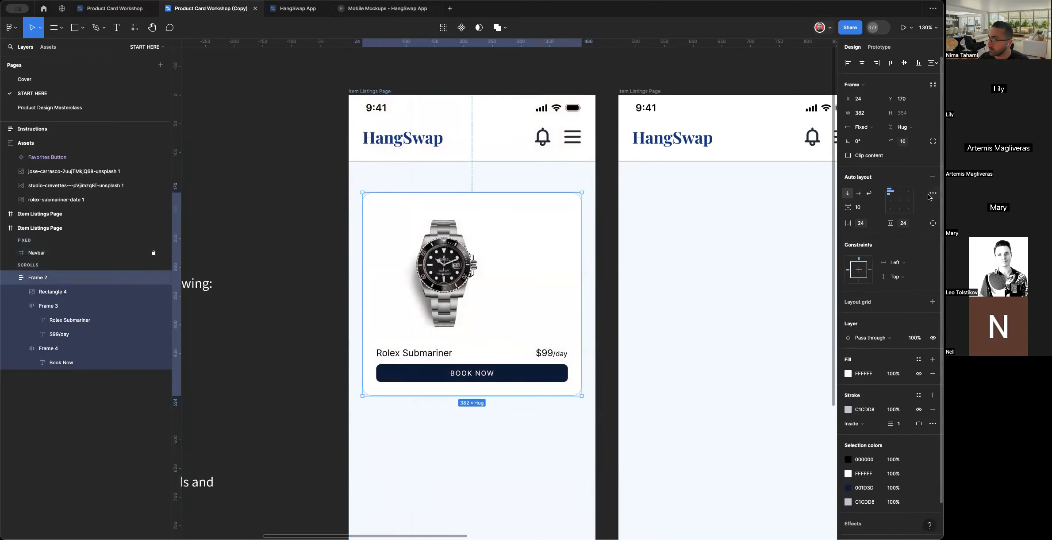
left_click(901, 200)
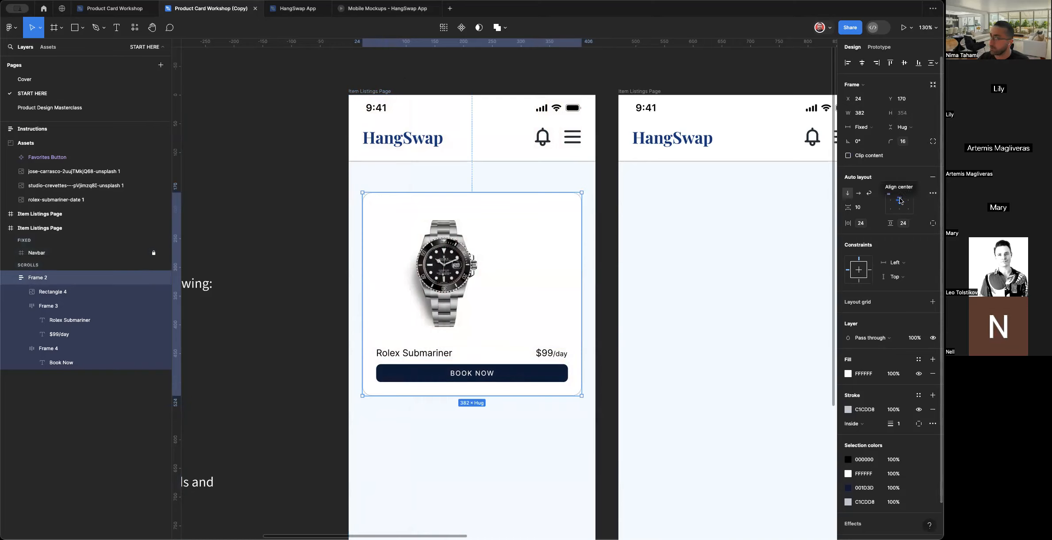
left_click(900, 193)
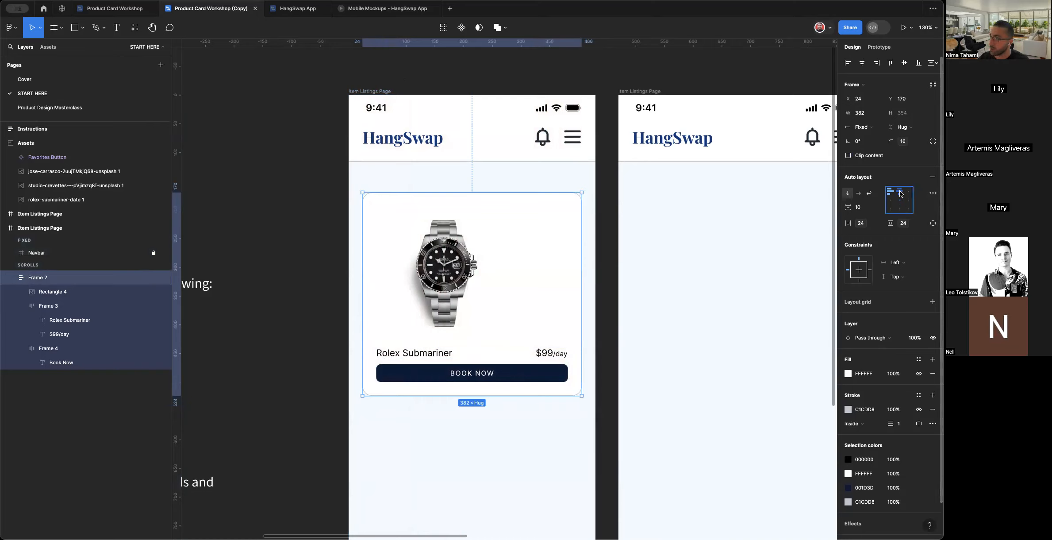
left_click(900, 194)
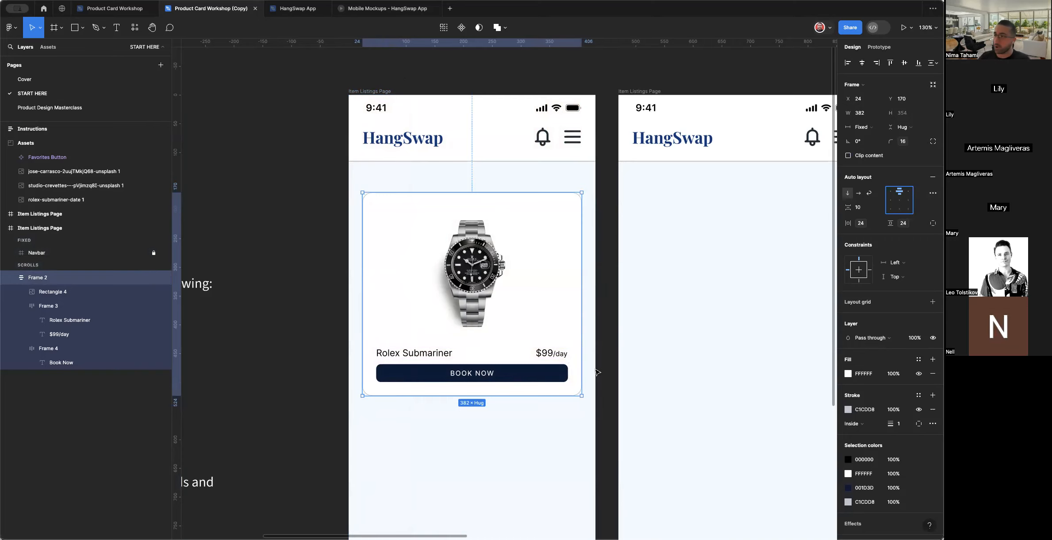
Add a minimum height of 382 to the product card.
scroll(597, 372, "down", 1)
scroll(597, 371, "right", 1)
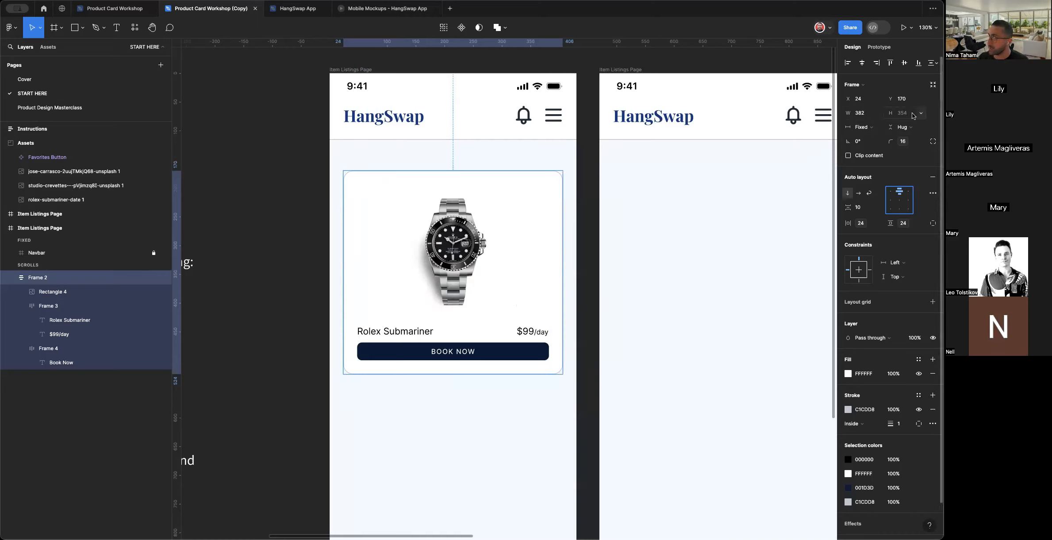
left_click(921, 113)
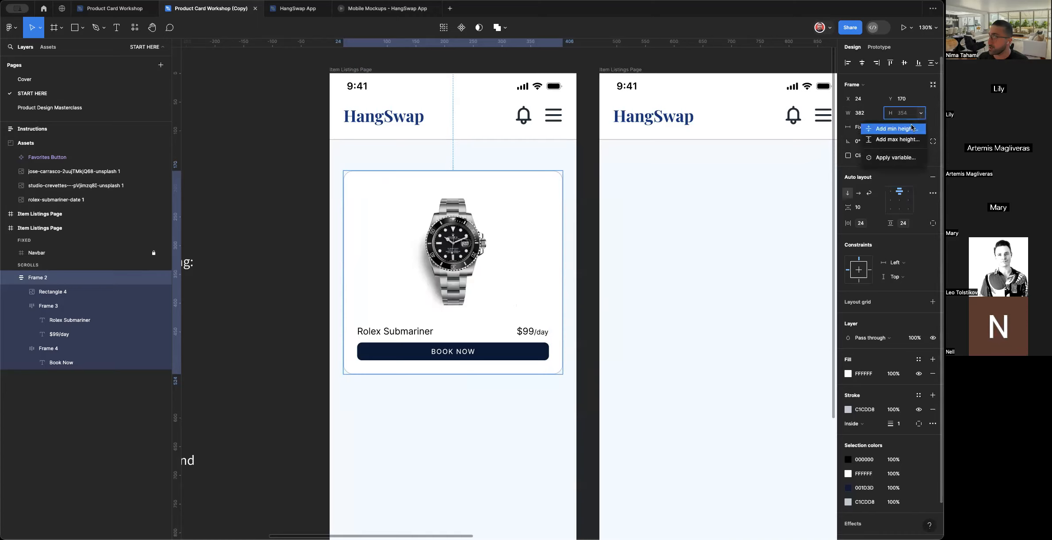
left_click(912, 129)
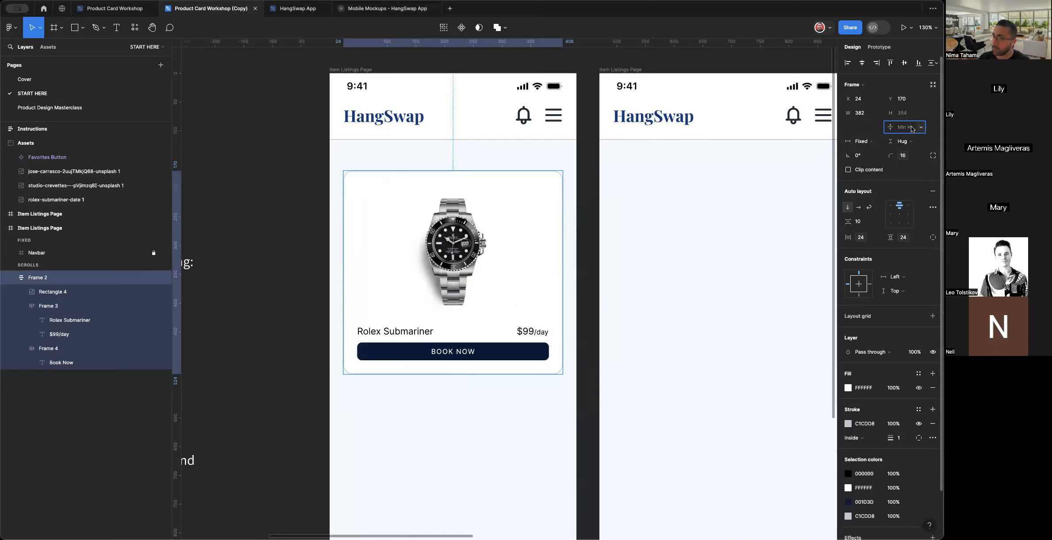
type("382")
key("Return")
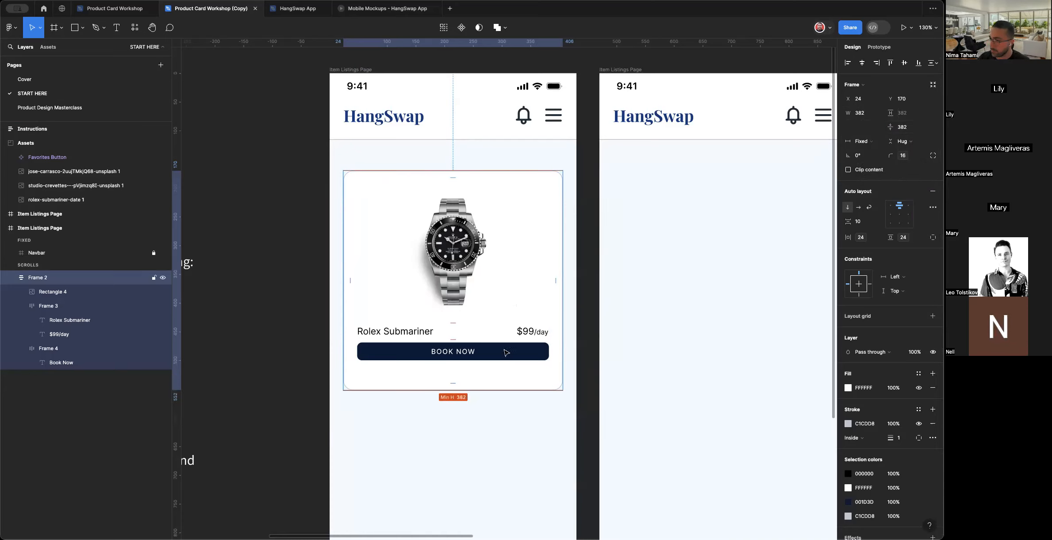
key("Escape")
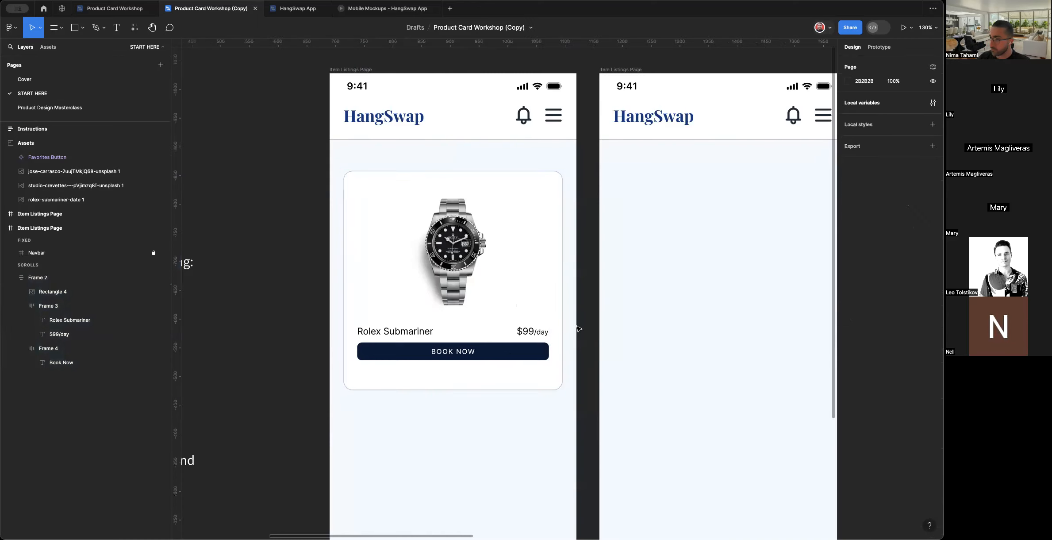
Wrap the watch image and the name and price row together in one auto layout frame.
left_click(518, 347)
scroll(516, 350, "down", 1)
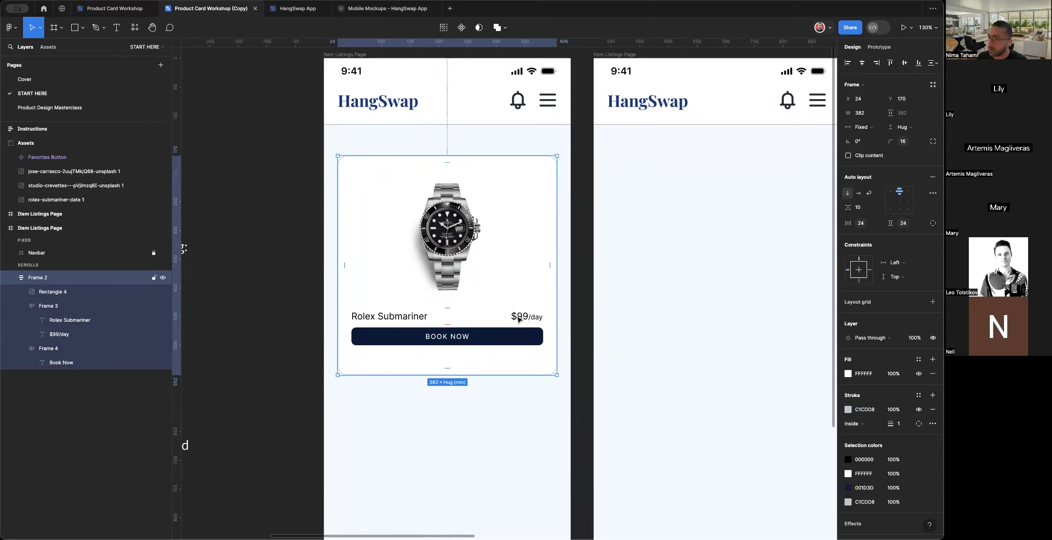
left_click(518, 320)
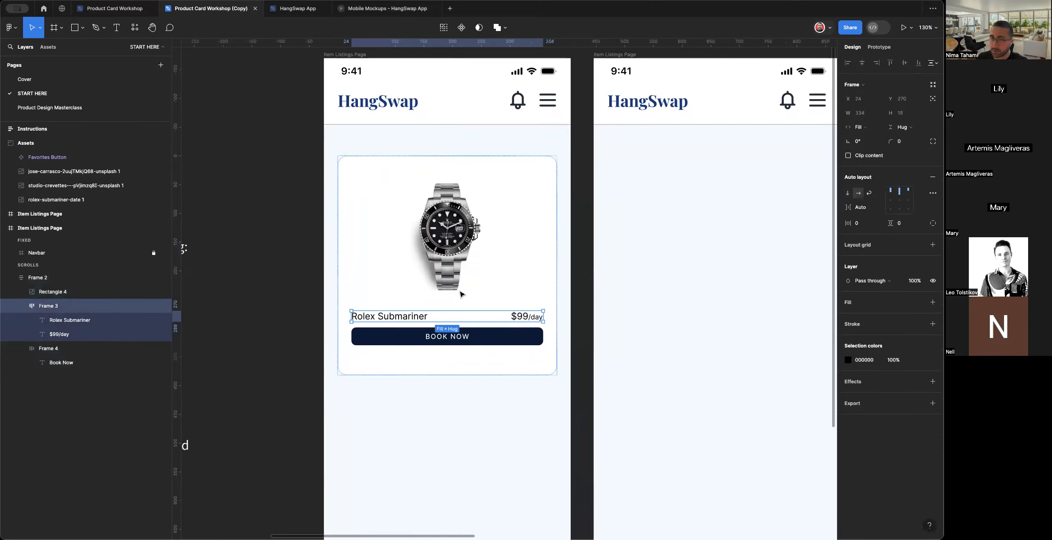
left_click(444, 271, "shift")
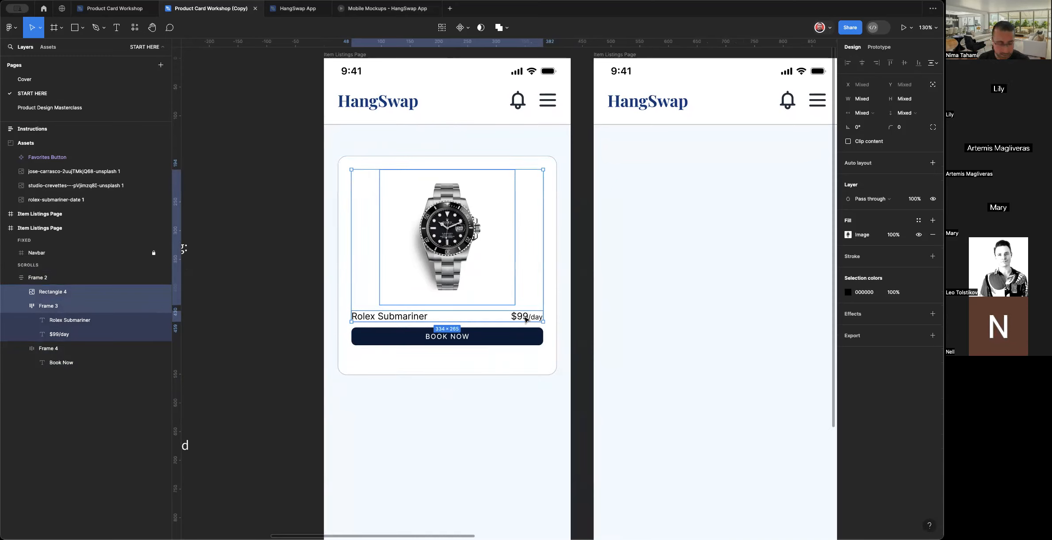
key("shift+a")
Set the product card's vertical gap between items to Auto.
left_click(553, 319)
left_click(878, 208)
left_click(868, 233)
left_click(582, 331)
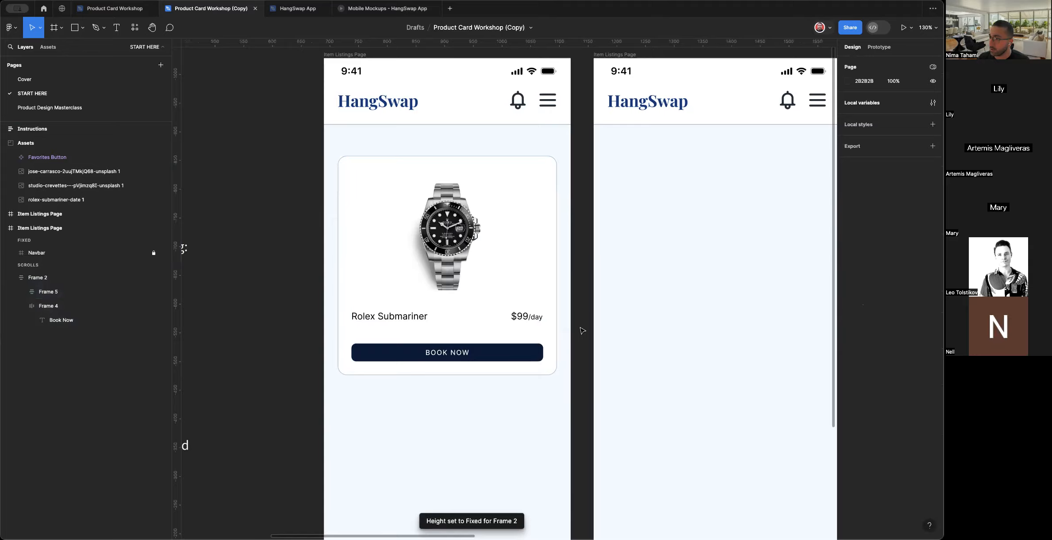
Examine the card's new layout and review the Step 2 list of required product card elements.
scroll(582, 331, "down", 5)
scroll(582, 330, "up", 5)
left_click(497, 340)
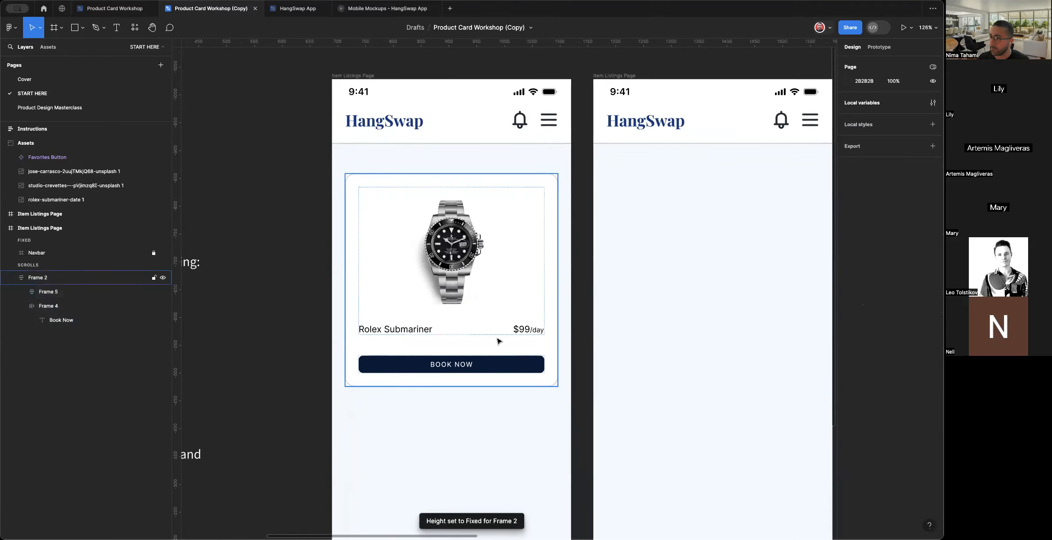
key("Escape")
scroll(497, 340, "up", 5)
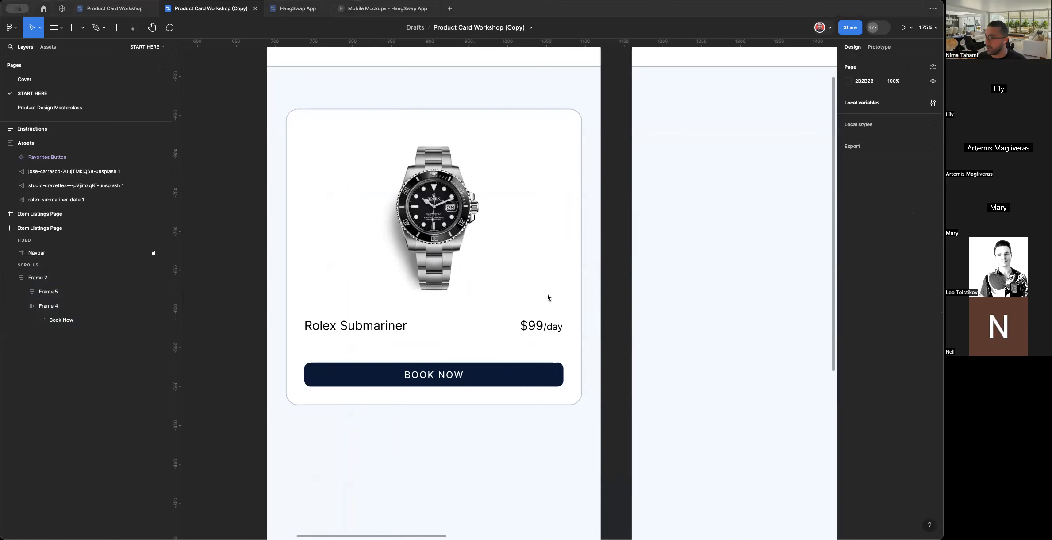
scroll(500, 328, "down", 3)
scroll(500, 328, "left", 5)
scroll(502, 329, "left", 5)
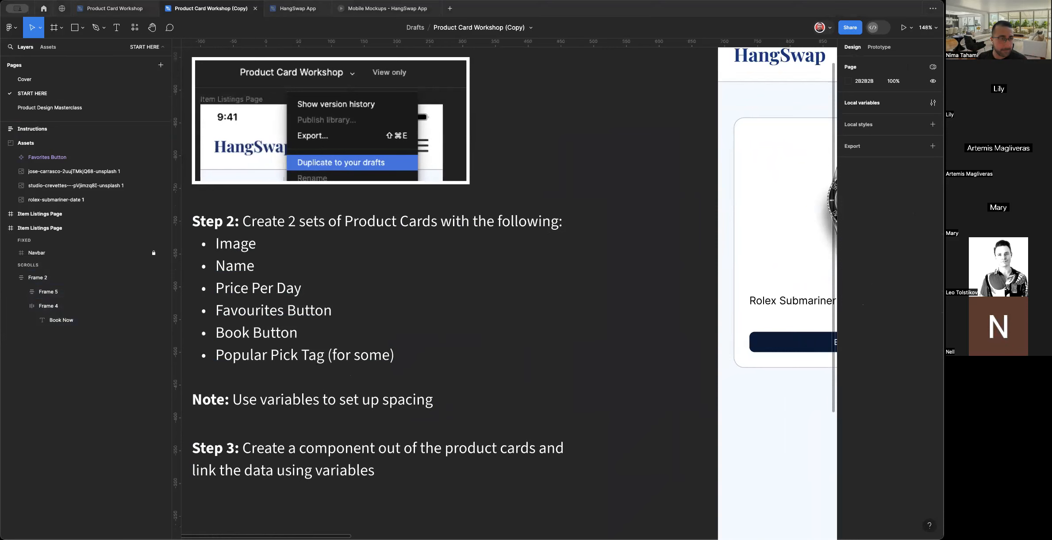
scroll(379, 306, "left", 2)
scroll(379, 307, "down", 1)
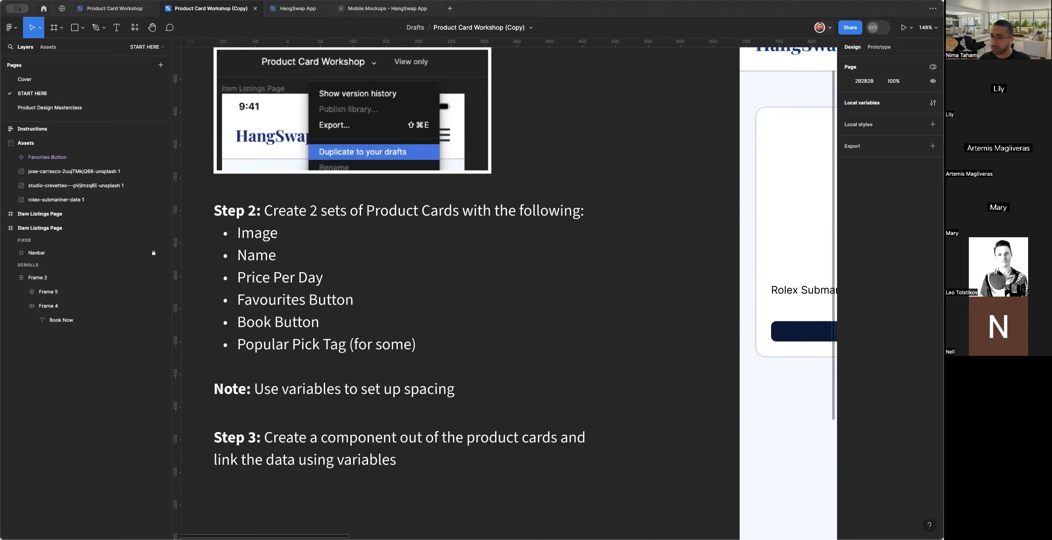
Copy the unfilled variant of the Favorites Button component from the Assets frame.
scroll(219, 378, "down", 5)
scroll(354, 324, "right", 10)
scroll(354, 325, "right", 10)
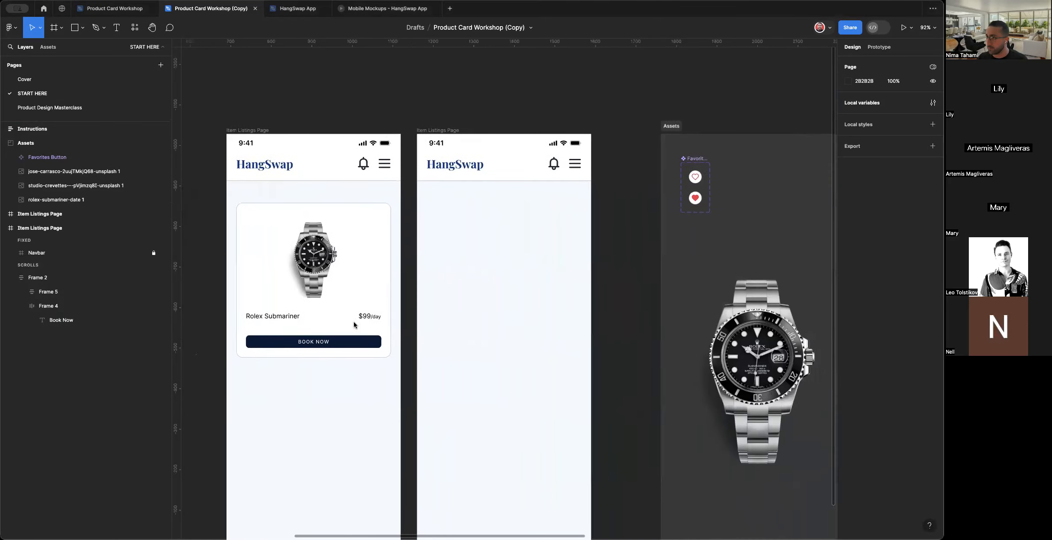
scroll(511, 207, "up", 5)
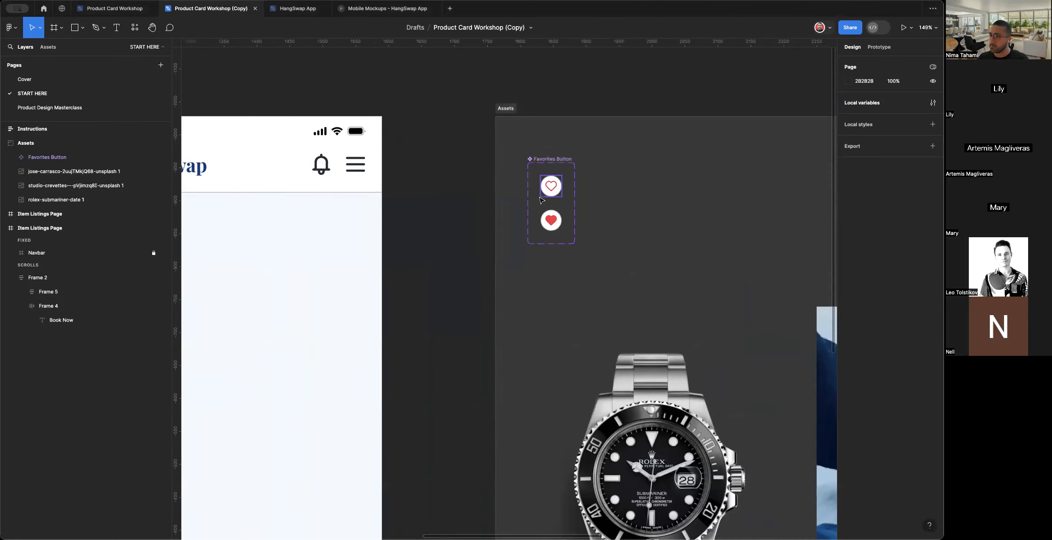
scroll(542, 201, "up", 5)
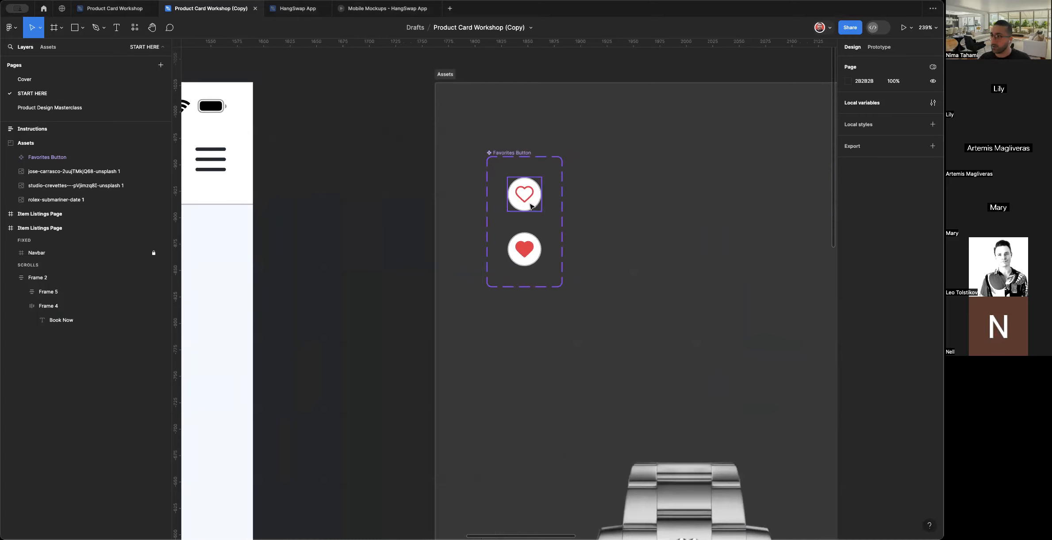
left_click(532, 204)
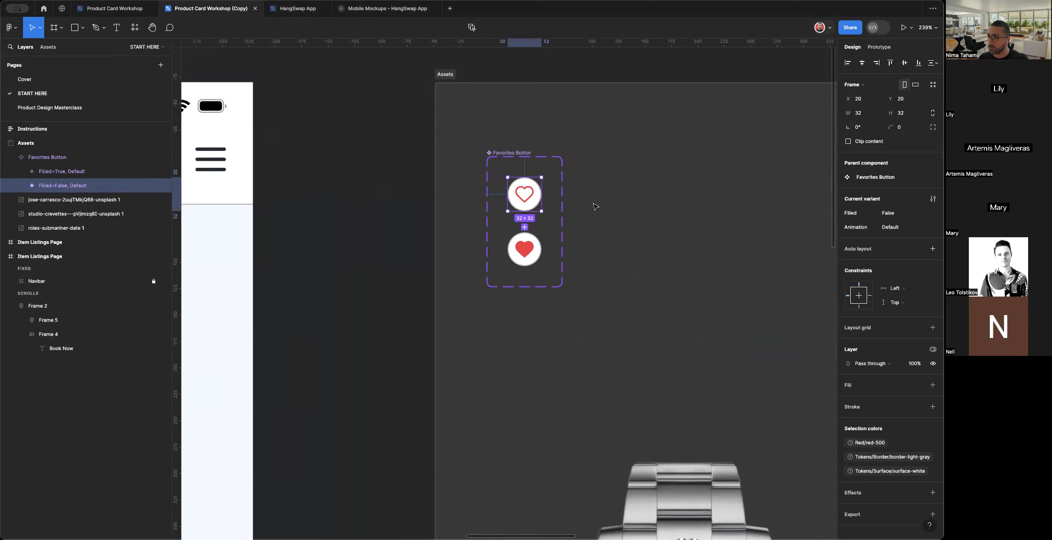
left_click(609, 208)
scroll(609, 208, "down", 5)
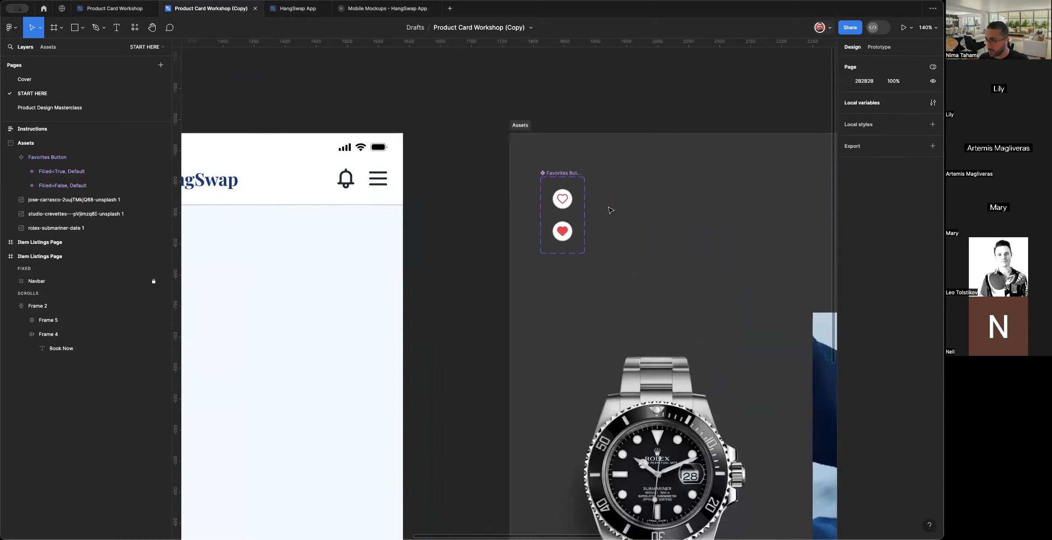
Paste the Favorites Button into the Rolex Submariner card and move it to the top of the stack, above the image.
scroll(610, 209, "left", 9)
left_click(420, 263)
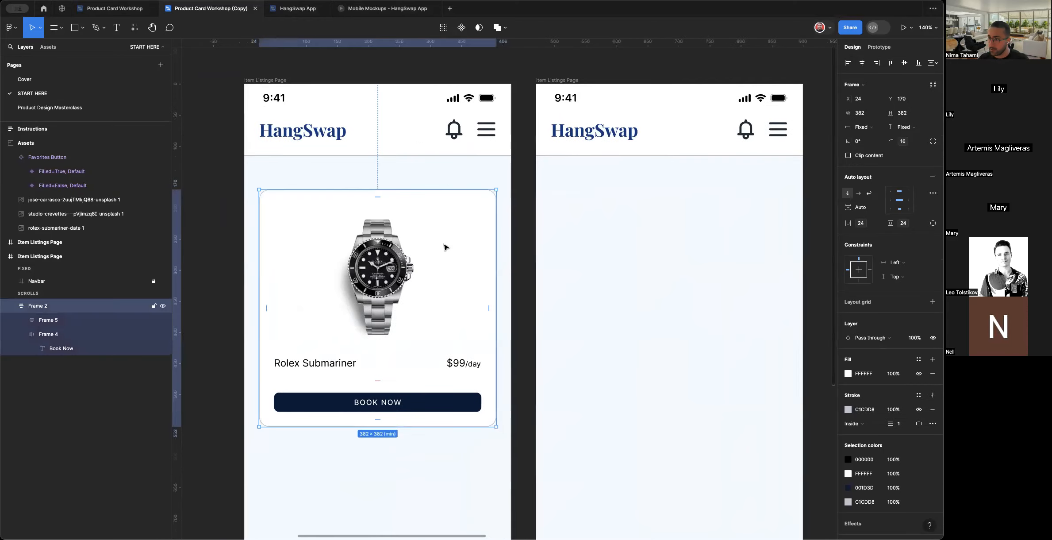
key("ctrl+v")
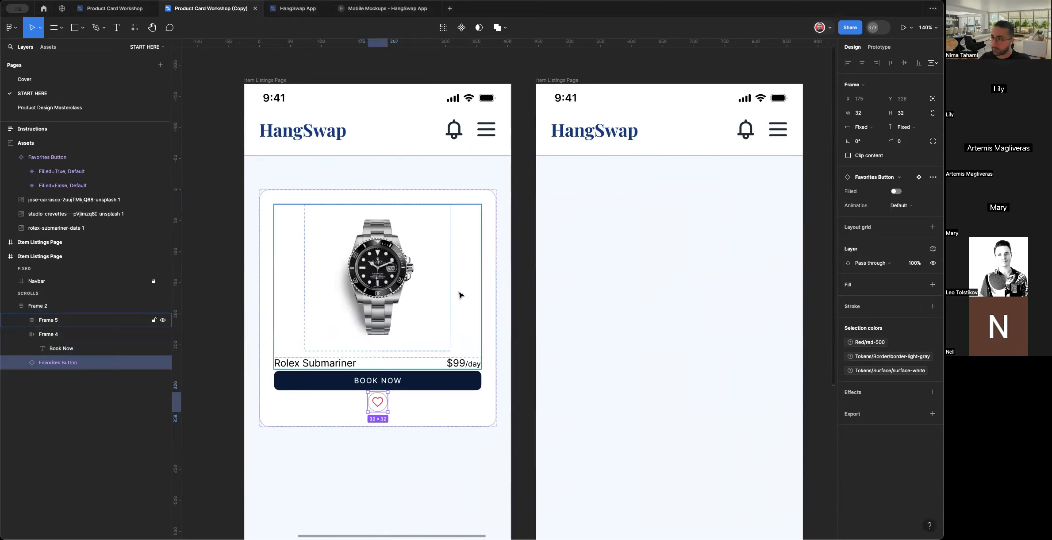
key("Up")
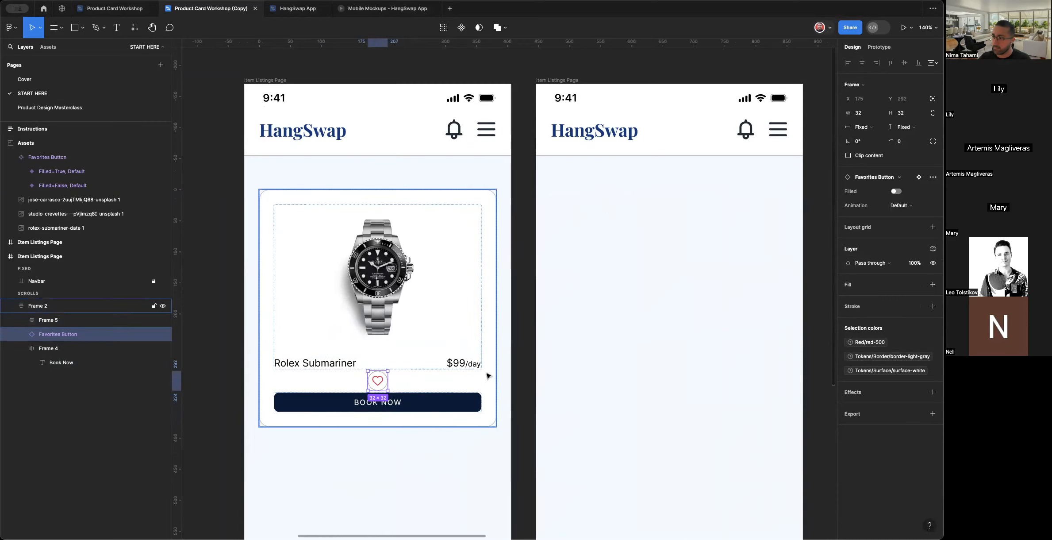
key("Up")
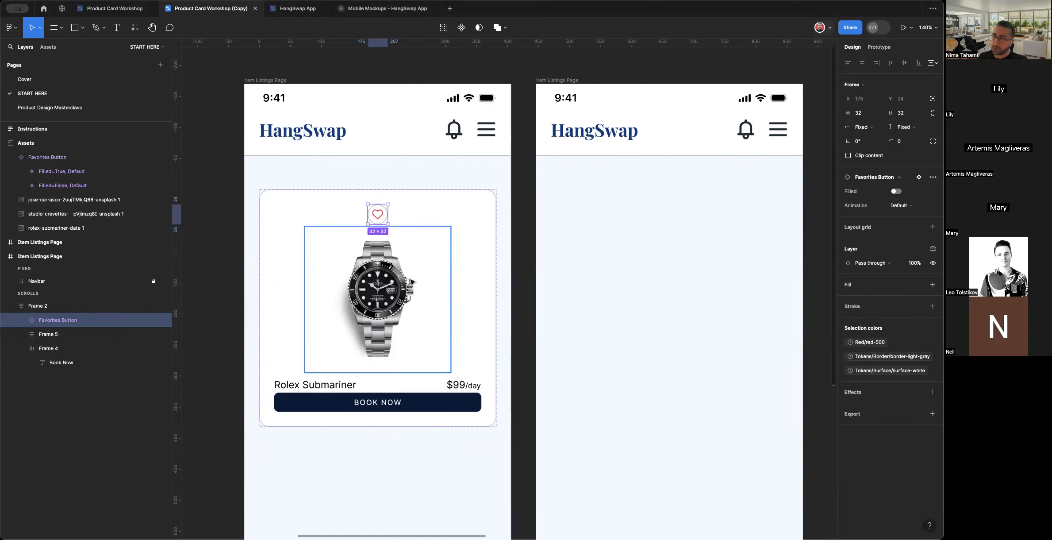
Delete the Favorites Button from the top of the card's stack and paste it directly beneath the watch image.
key("Delete")
left_click(392, 272)
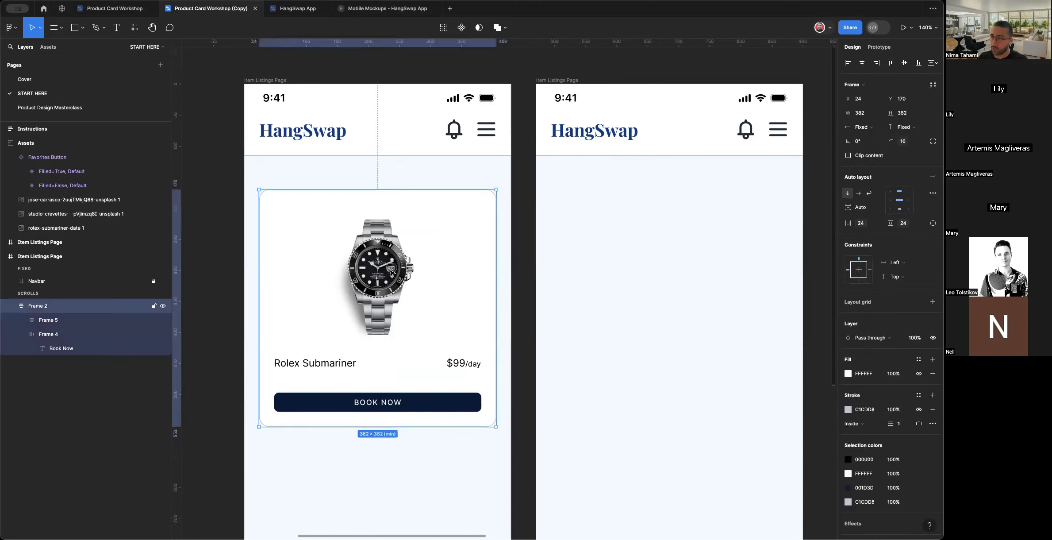
left_click(392, 272)
left_click(392, 272)
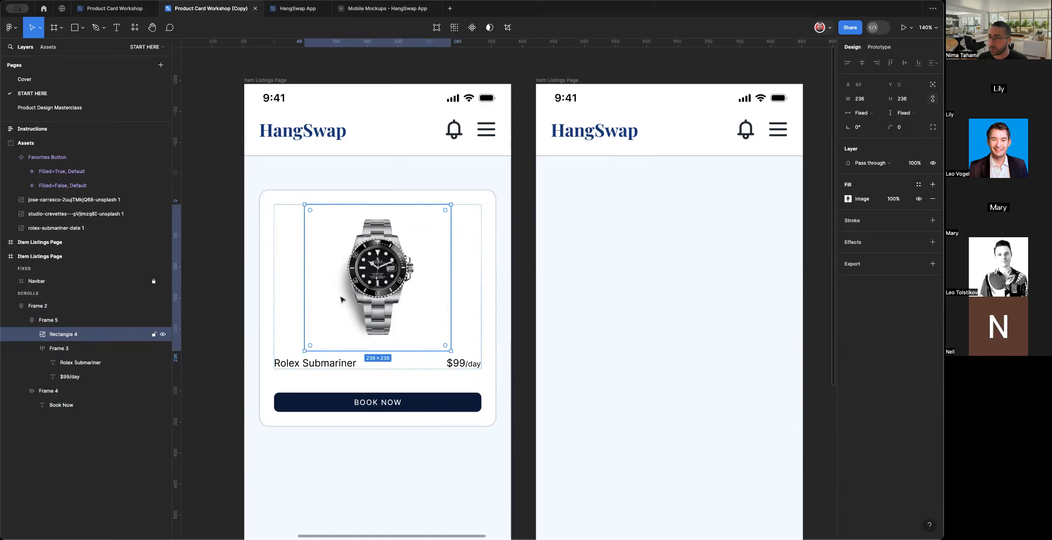
key("ctrl+v")
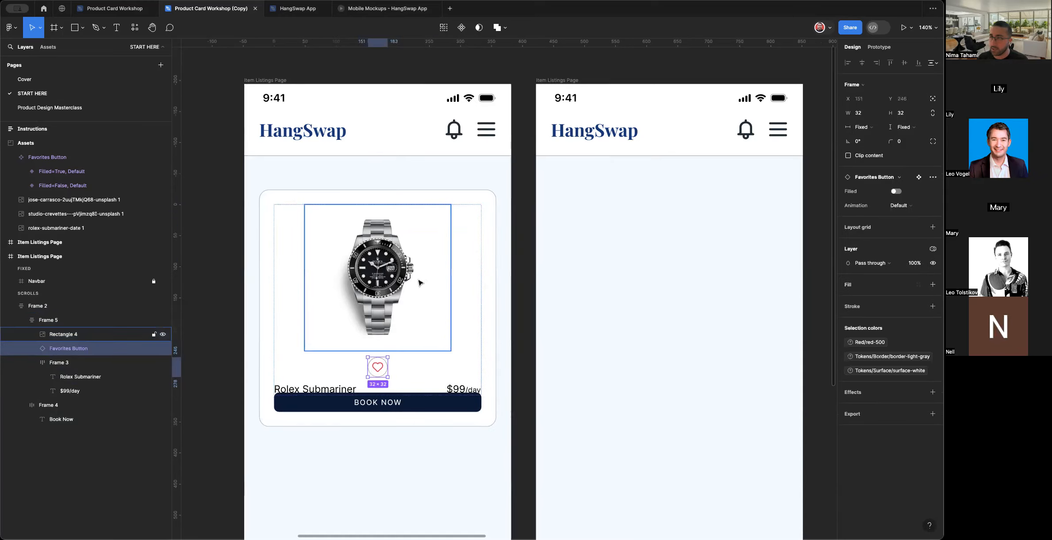
Group the Favorites Button with the watch image and move the heart to the upper-right corner of the card.
left_click(383, 306, "shift")
key("super+g")
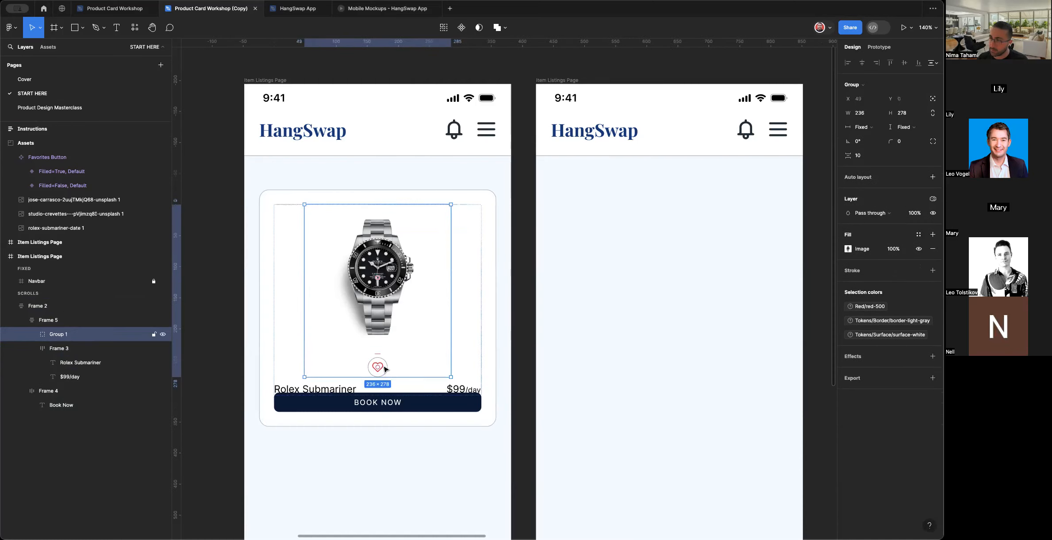
double_click(383, 368)
left_click_drag(383, 368, 476, 228)
left_click(395, 267)
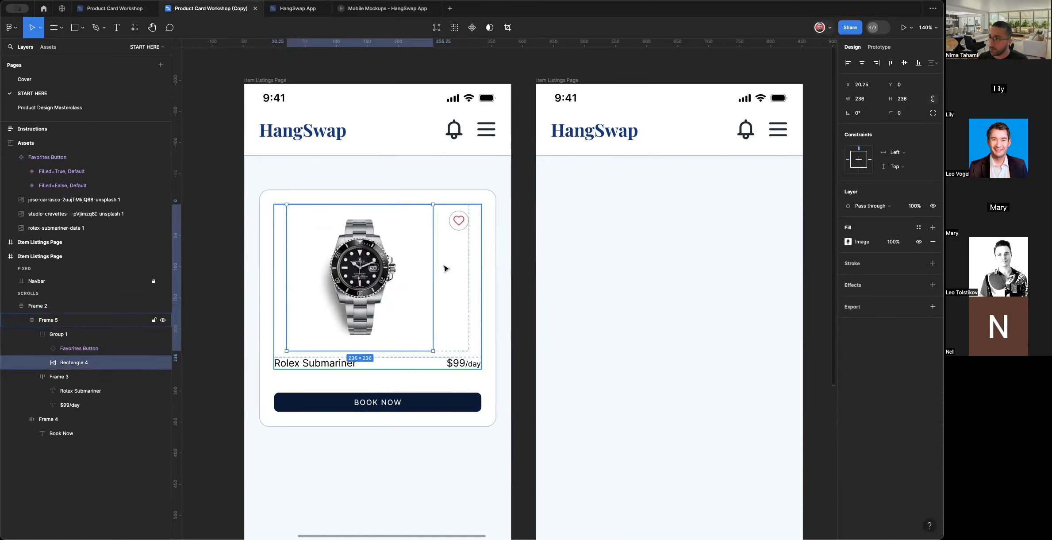
Cut the Favorites Button out of the image group and paste it directly into the Rolex Submariner card frame.
left_click(444, 266)
double_click(459, 227)
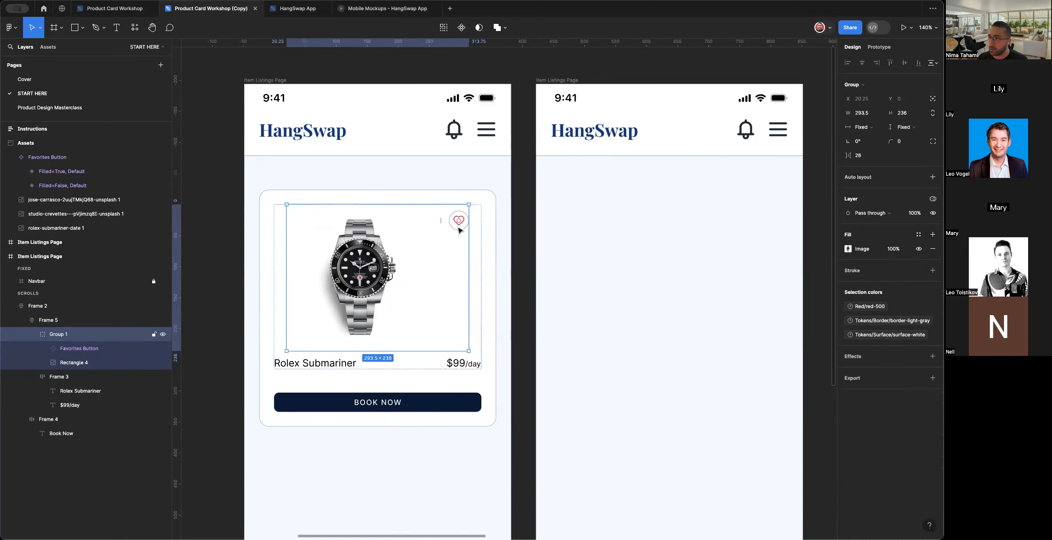
left_click(459, 230)
key("ctrl+x")
left_click(467, 235)
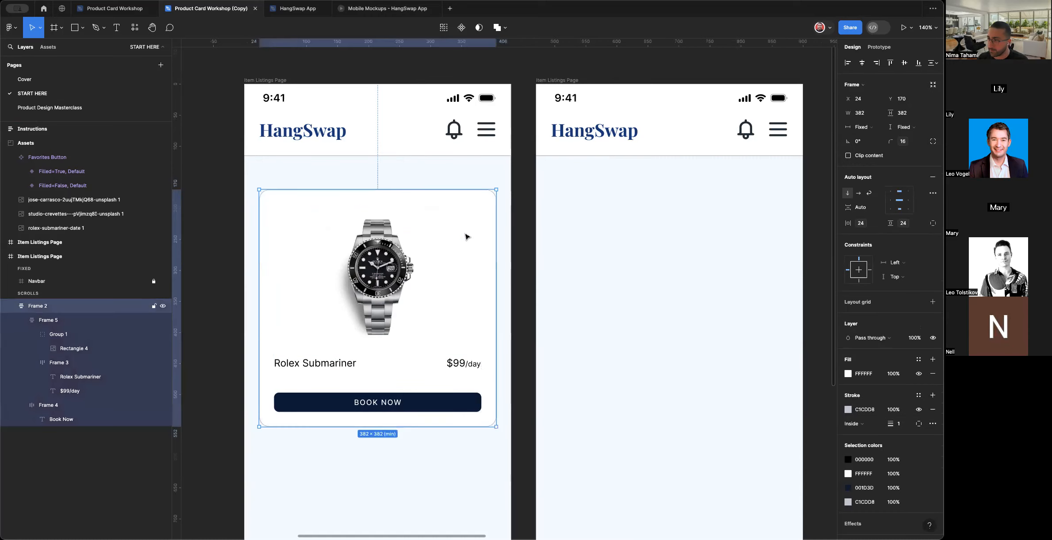
key("ctrl+v")
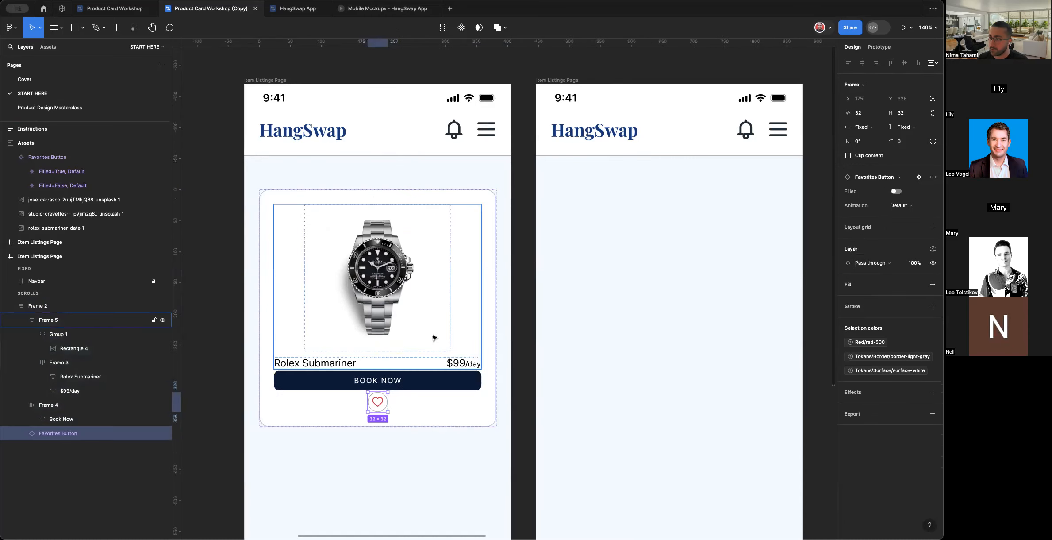
Give the Favorites Button absolute positioning and place it in the card's upper-right corner, beside the watch image.
left_click(934, 101)
left_click_drag(377, 402, 490, 215)
left_click(522, 202)
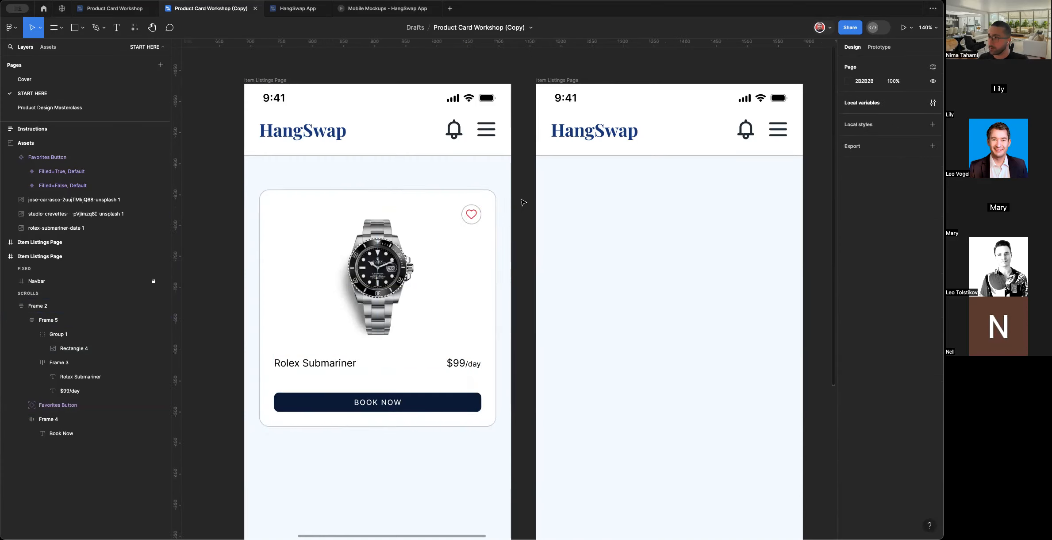
Review the finished card against the Step 2 list of required product card elements.
scroll(523, 202, "down", 2)
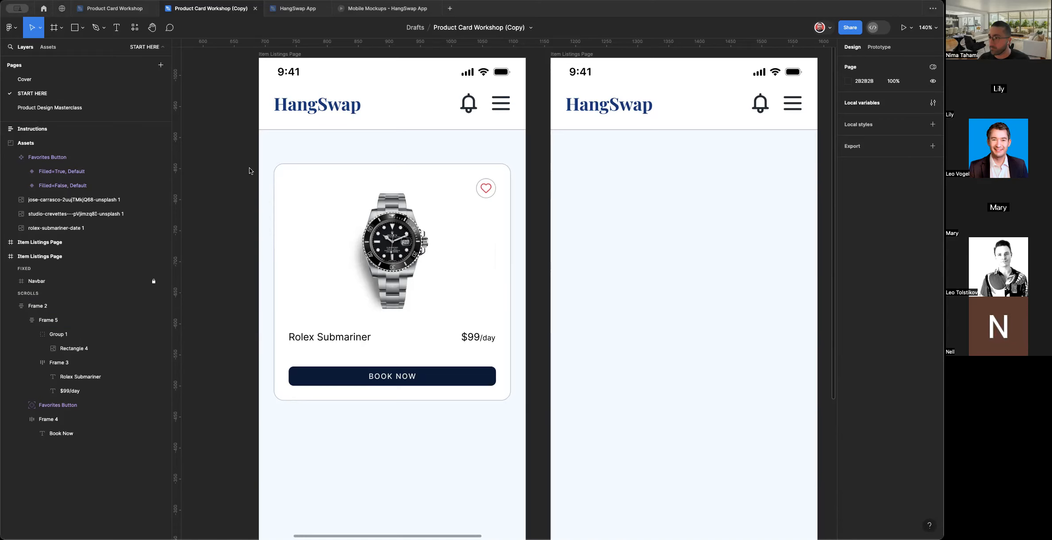
scroll(250, 171, "down", 3)
scroll(250, 171, "down", 2)
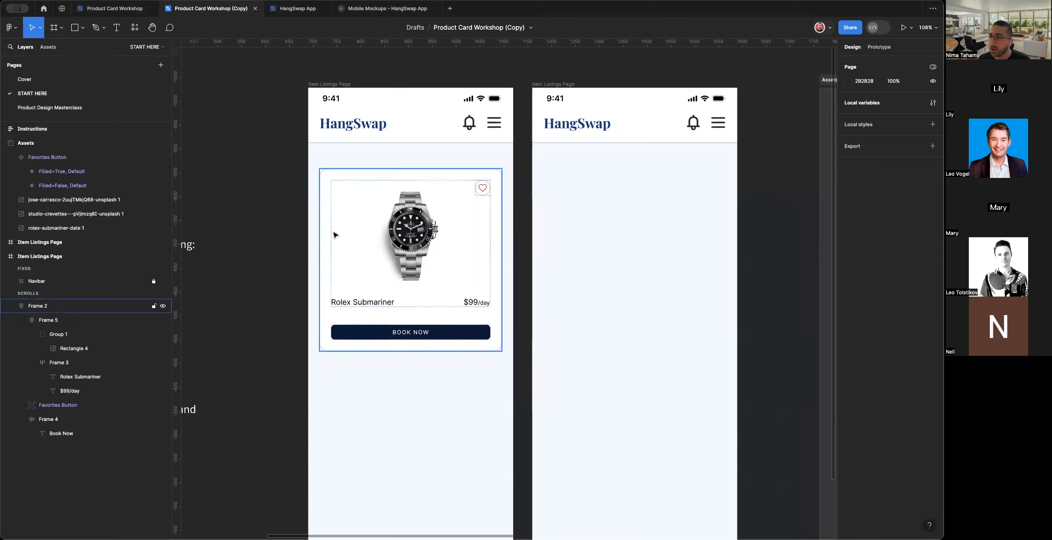
scroll(305, 237, "left", 2)
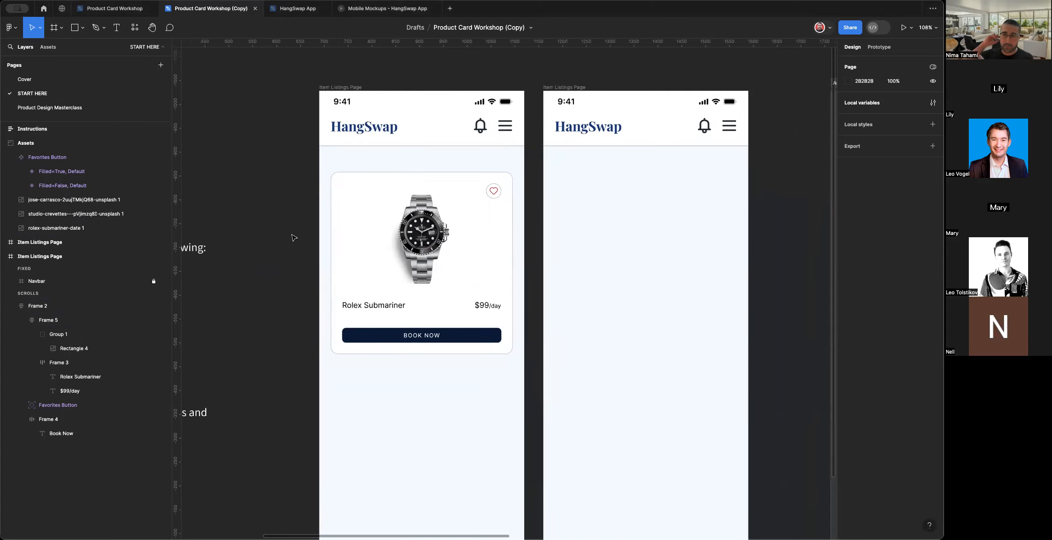
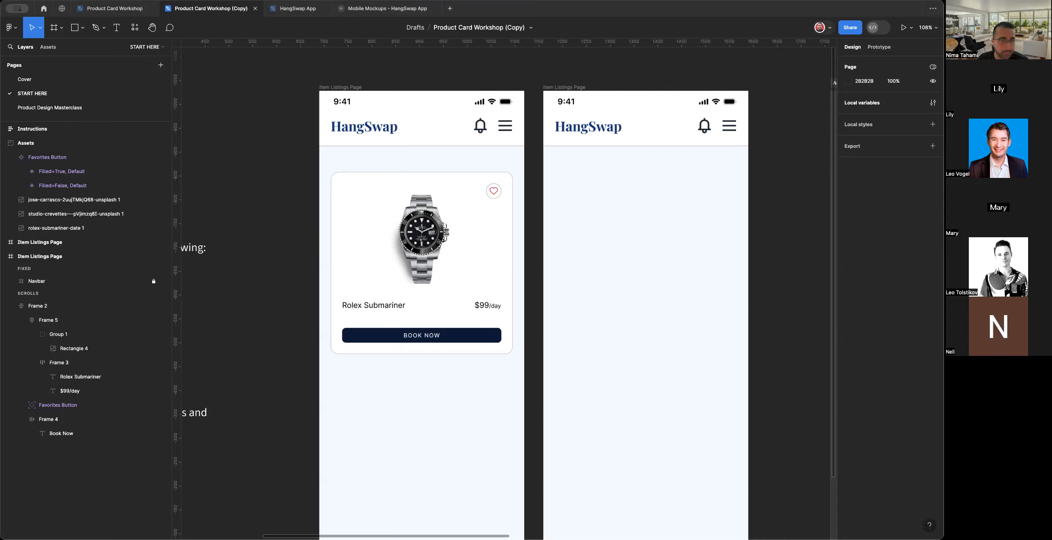
scroll(299, 239, "left", 2)
left_click(497, 327)
scroll(496, 324, "left", 6)
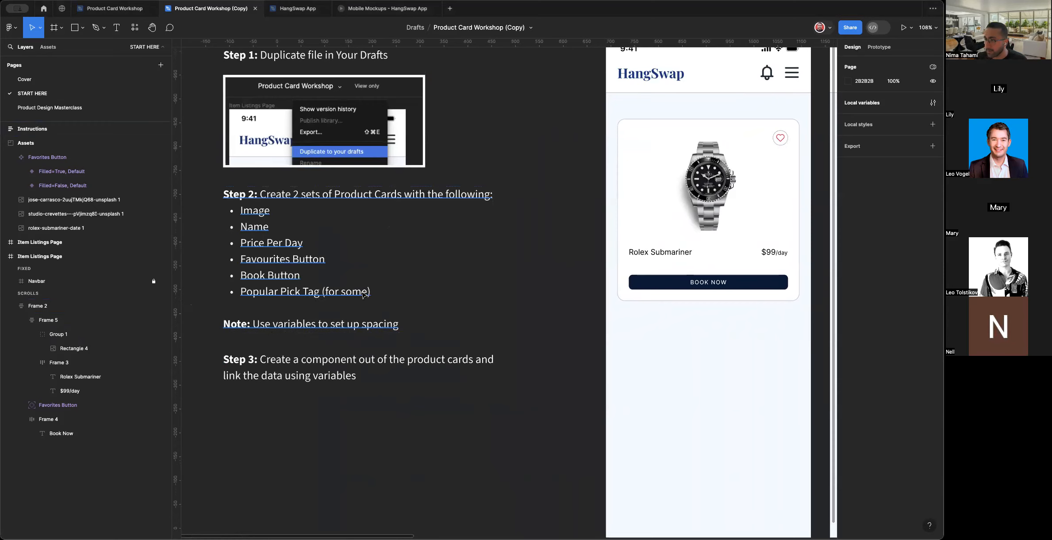
scroll(363, 294, "right", 10)
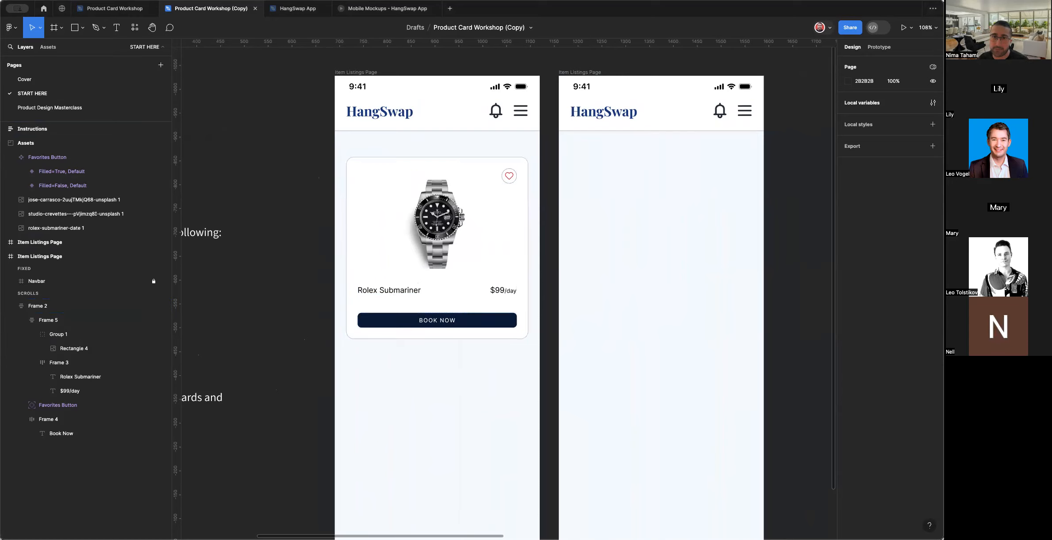
Inspect the three watch images and the Favorites Button component in the Assets frame.
scroll(506, 293, "up", 5)
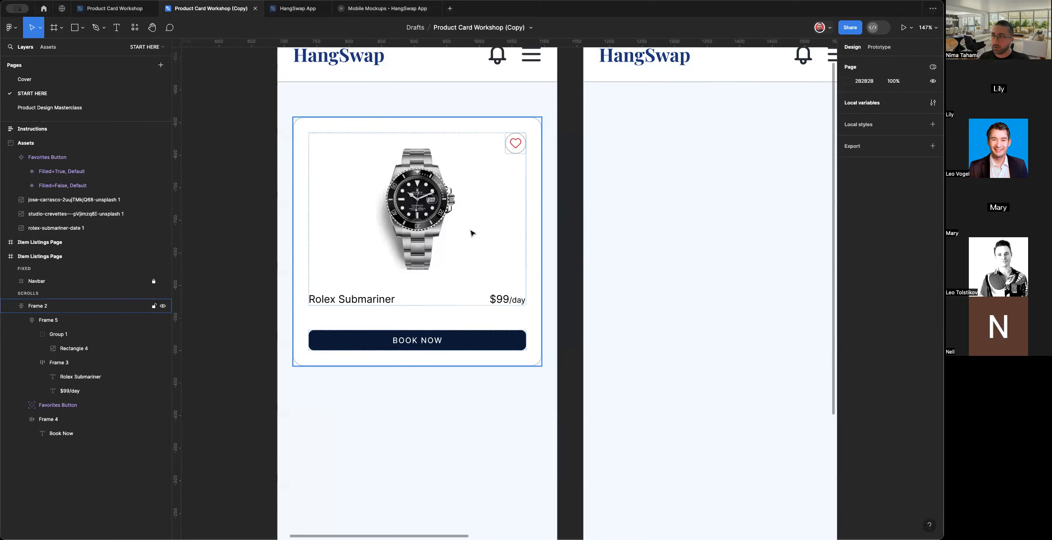
scroll(470, 232, "down", 5)
scroll(471, 233, "up", 3)
scroll(471, 232, "right", 5)
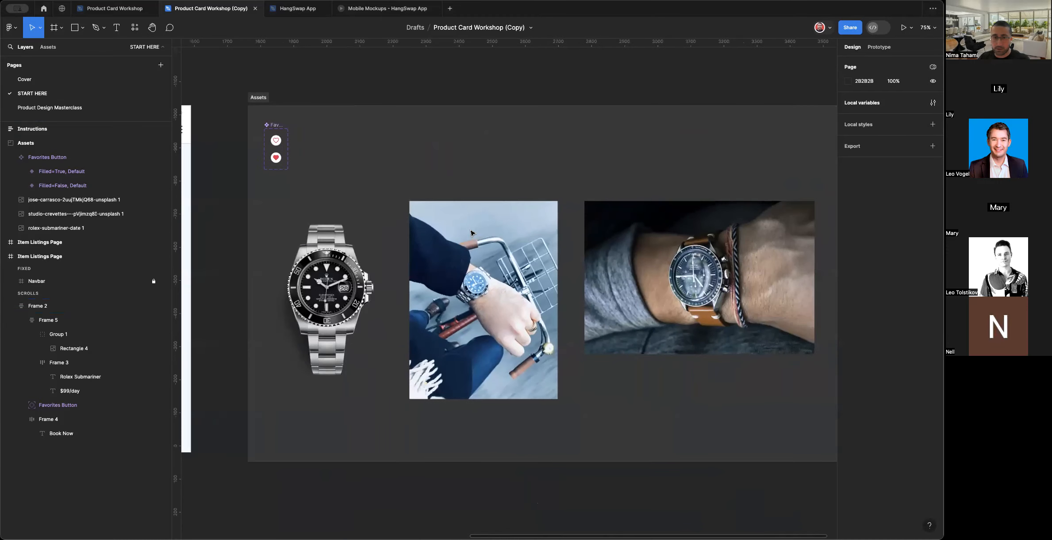
scroll(470, 231, "right", 2)
scroll(471, 230, "left", 2)
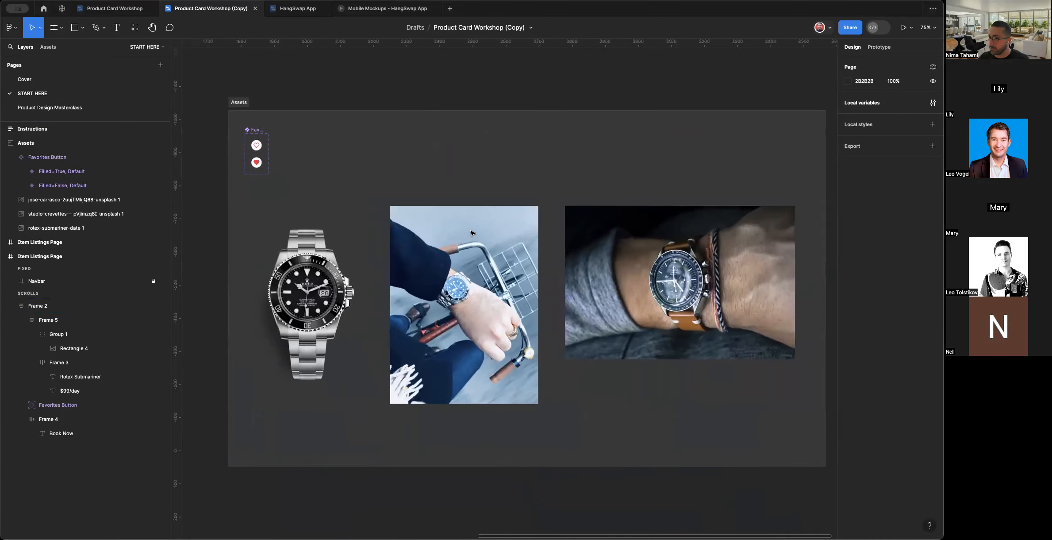
scroll(471, 230, "down", 4)
left_click(452, 312)
key("Escape")
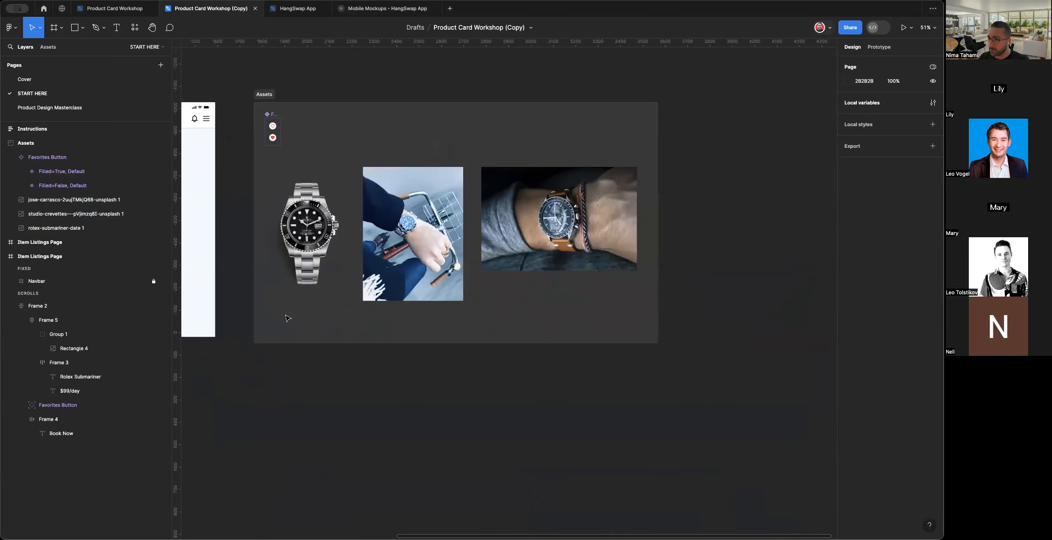
left_click(303, 245)
left_click_drag(303, 244, 311, 322)
key("super+z")
left_click_drag(422, 230, 440, 293)
key("super+z")
left_click_drag(536, 213, 554, 256)
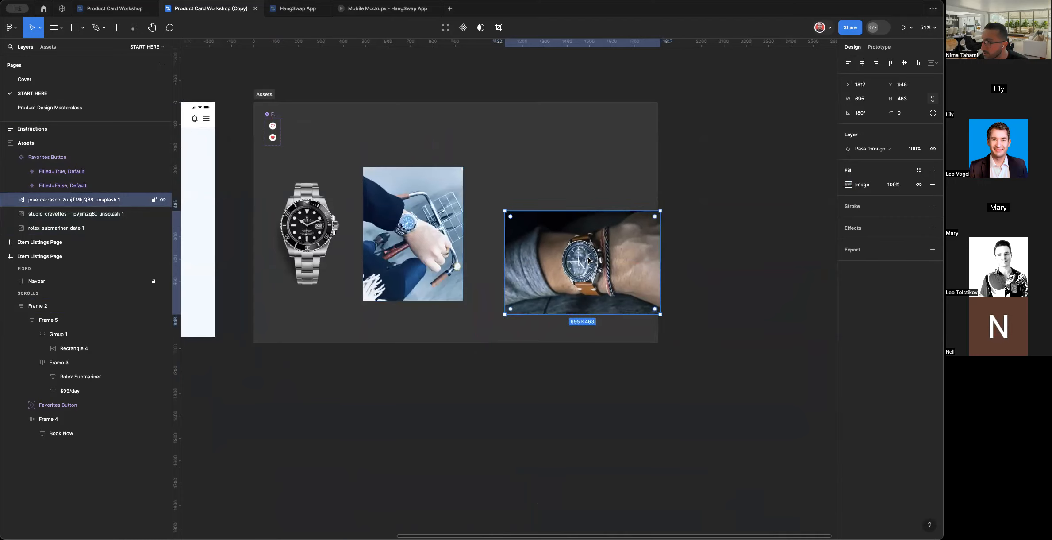
key("super+z")
scroll(570, 259, "left", 6)
scroll(590, 261, "down", 2)
scroll(590, 261, "right", 1)
left_click(562, 331)
scroll(514, 322, "right", 4)
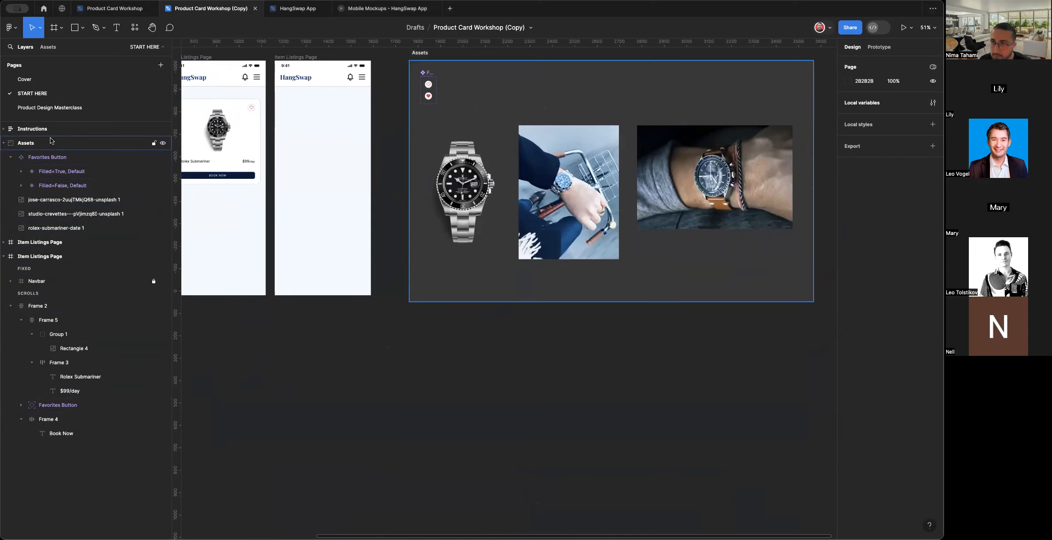
scroll(411, 240, "left", 1)
scroll(410, 241, "up", 1)
scroll(411, 241, "left", 5)
scroll(410, 241, "up", 2)
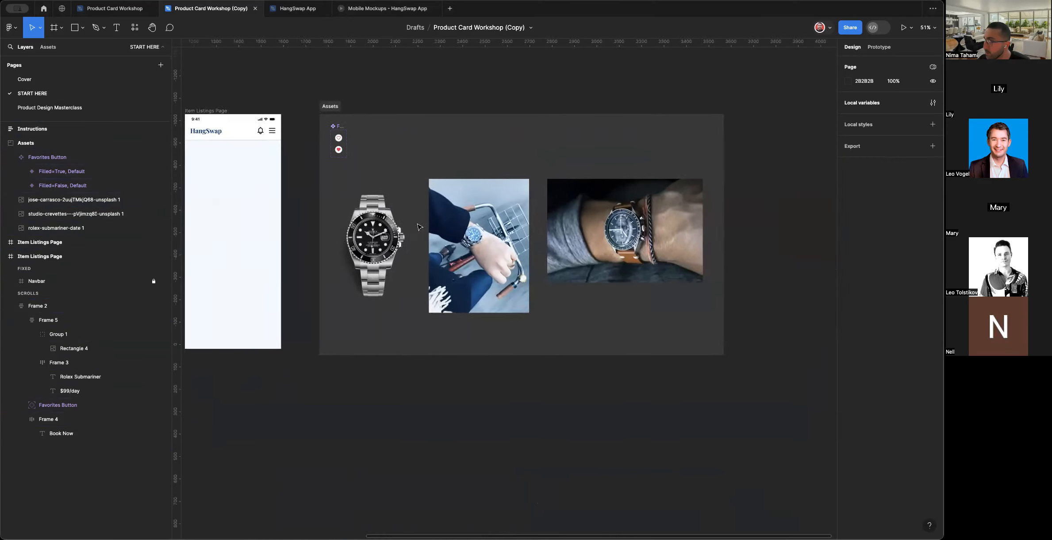
scroll(417, 227, "left", 2)
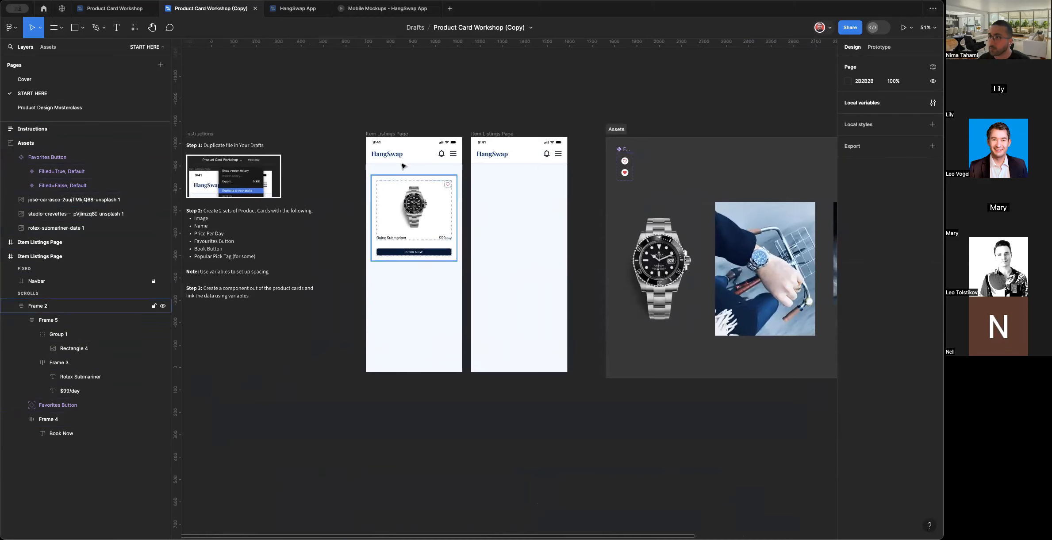
Add the text "Popular Pick" inside the Rolex Submariner card, above the watch image.
scroll(405, 189, "up", 5)
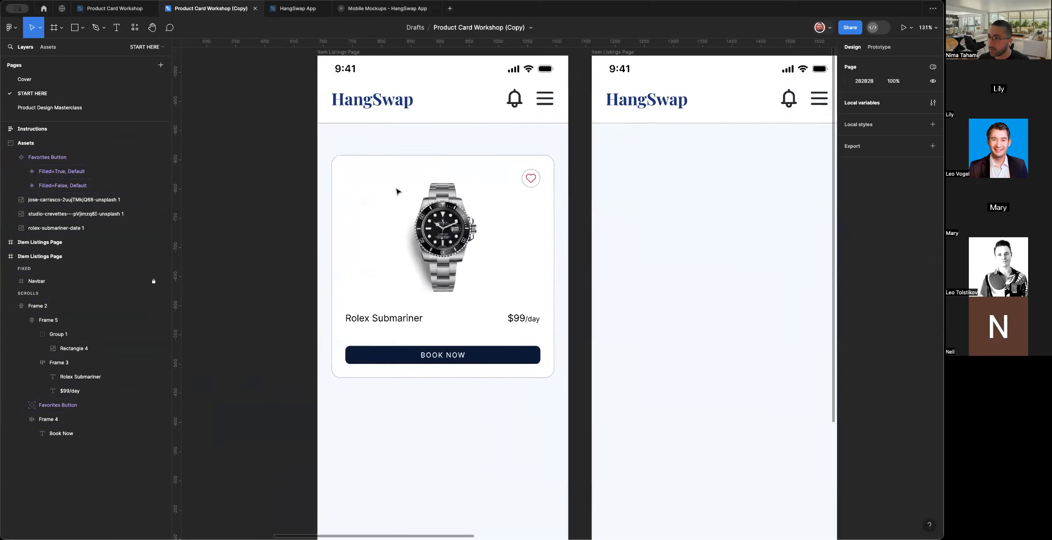
scroll(396, 191, "up", 3)
left_click(410, 206)
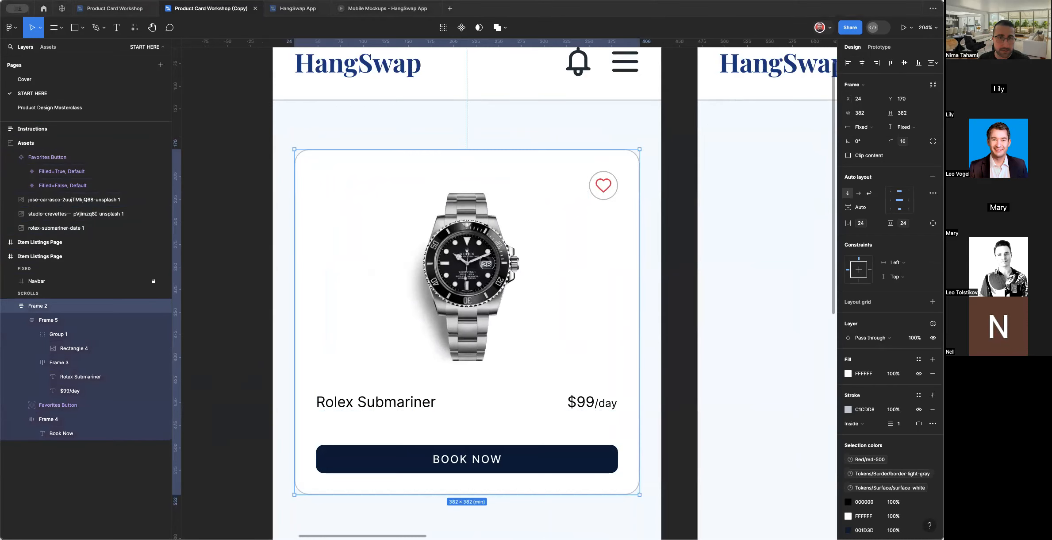
scroll(406, 236, "down", 1)
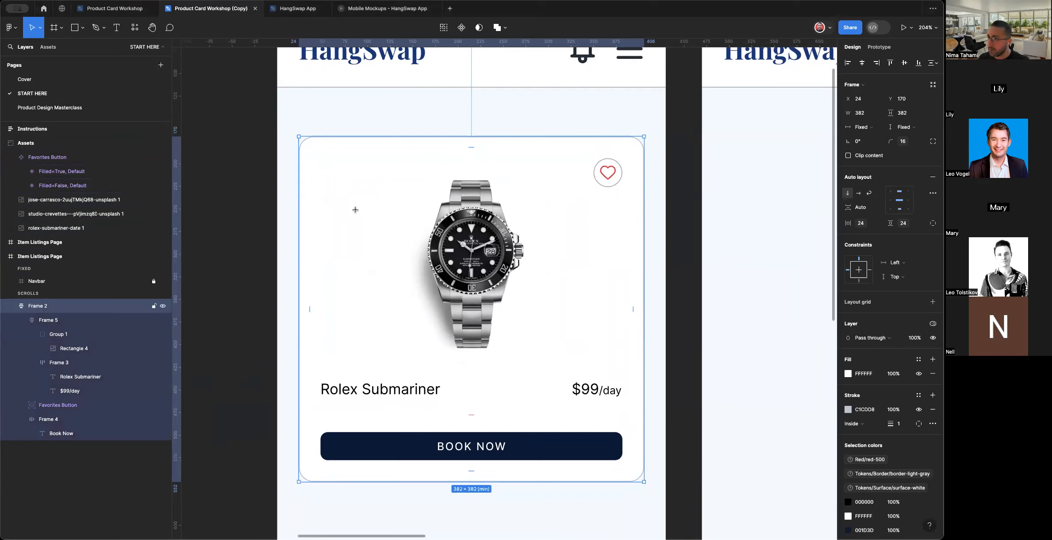
key("r")
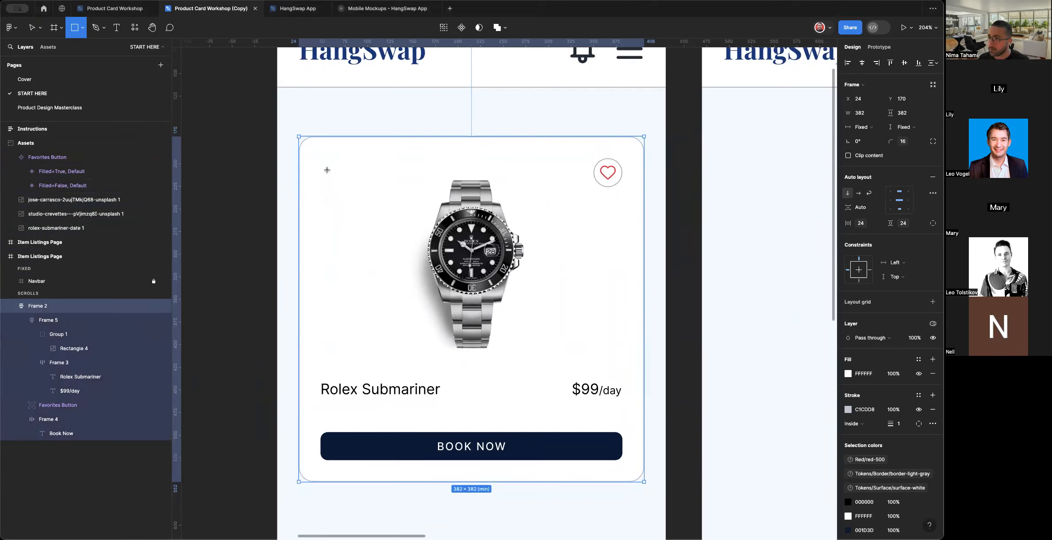
key("Escape")
key("t")
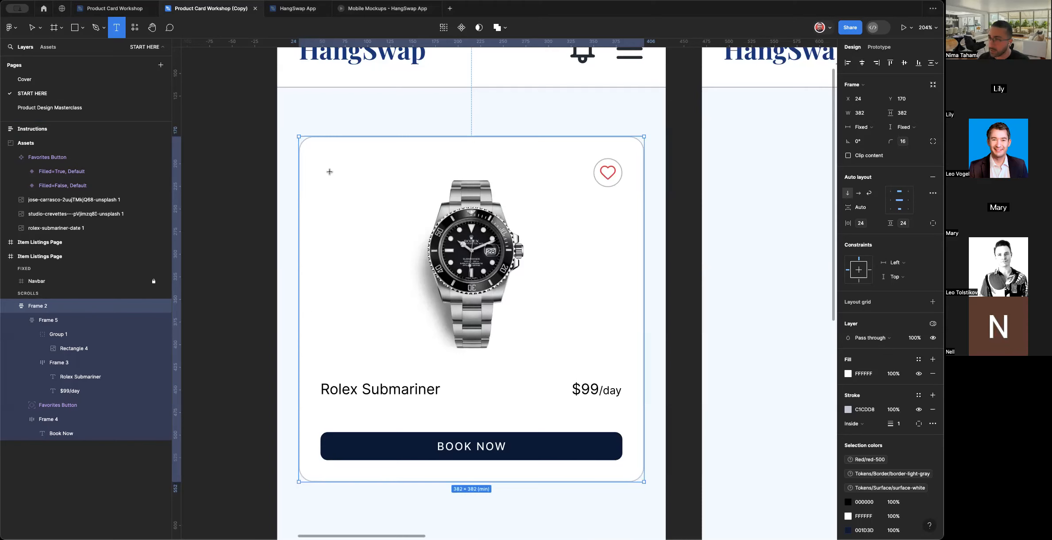
left_click(330, 170)
type("Pop")
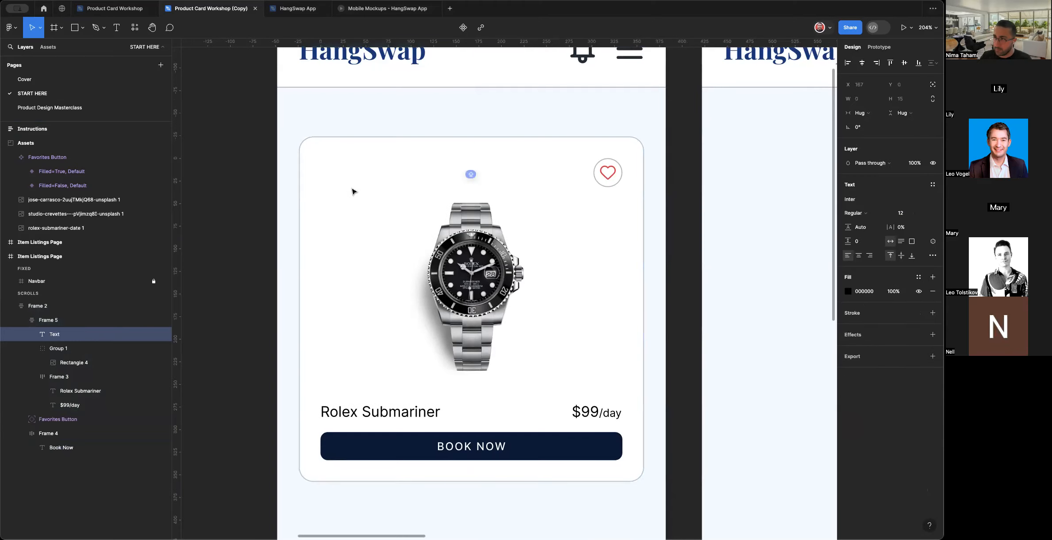
type("ular Pick")
key("Escape")
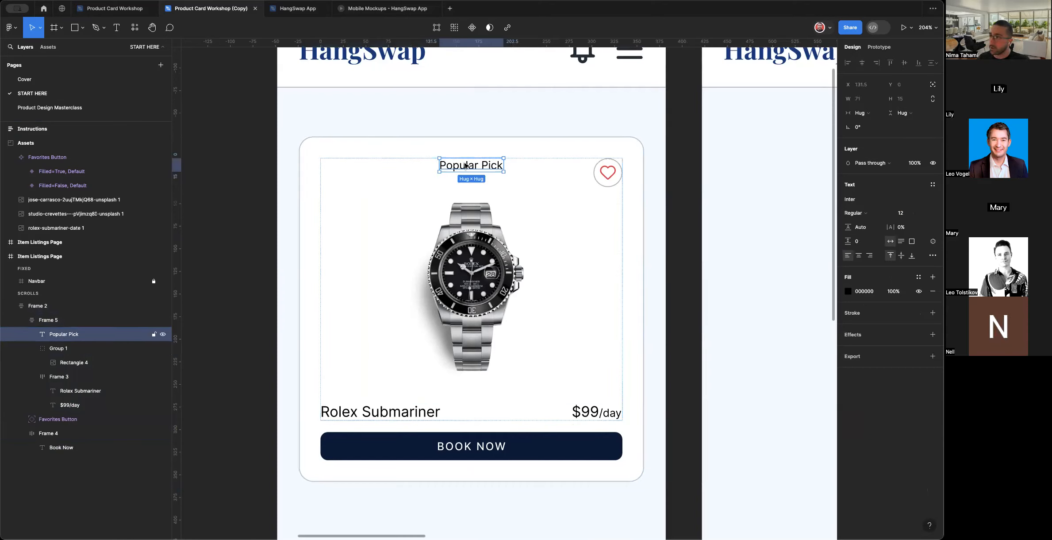
Wrap the Popular Pick text in auto layout, using spacing variables for 8 px horizontal and 4 px vertical padding.
key("shift+a")
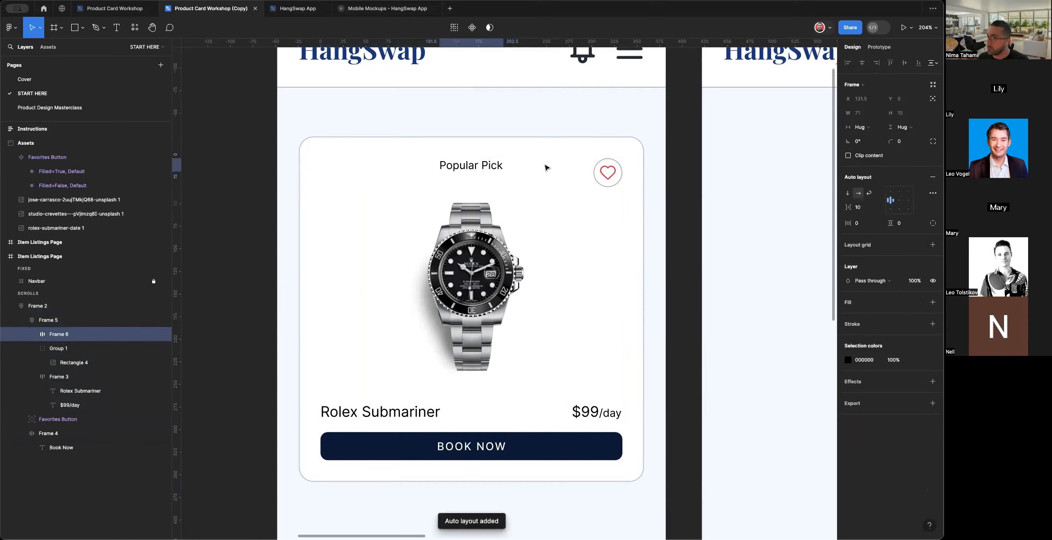
left_click(861, 226)
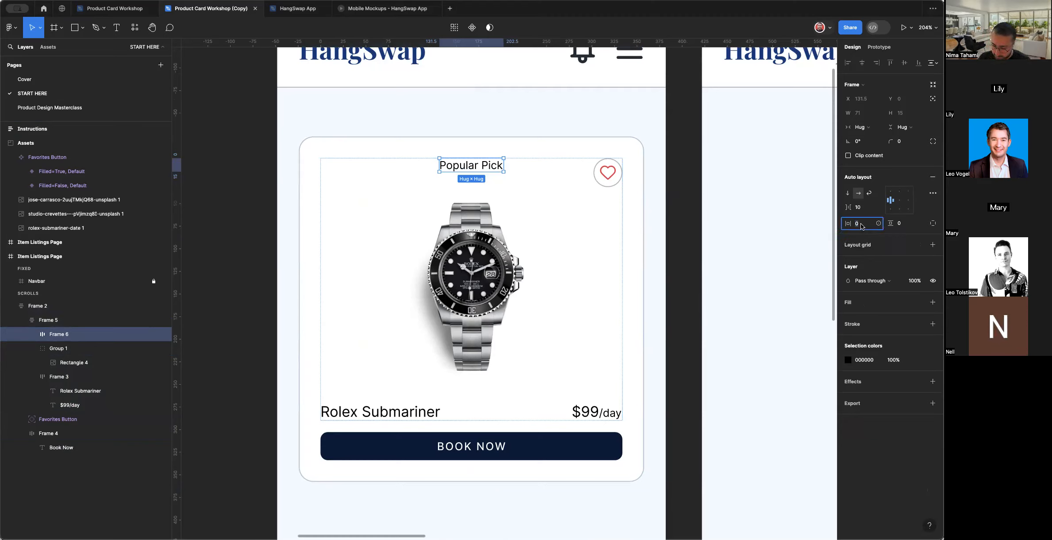
left_click(878, 223)
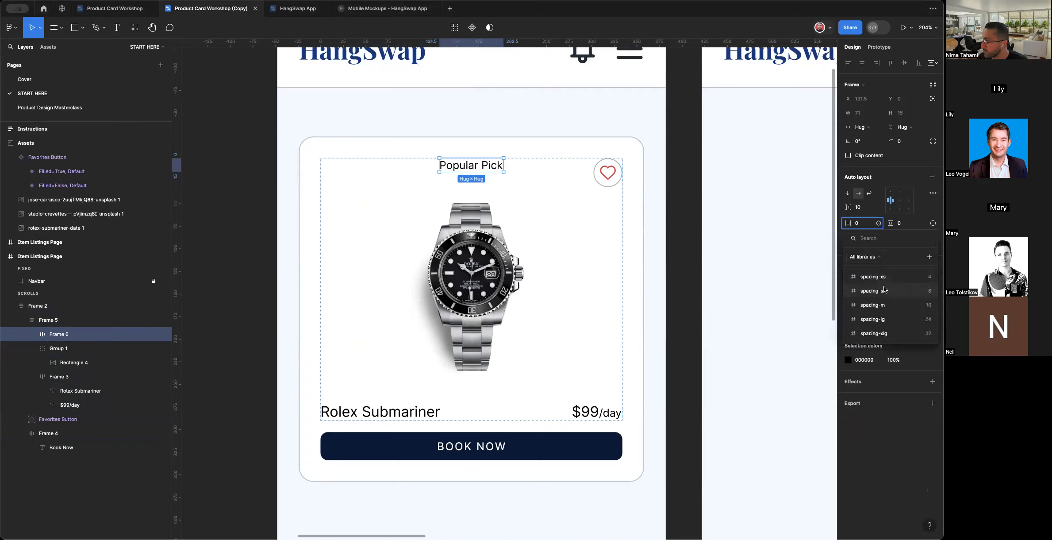
left_click(883, 290)
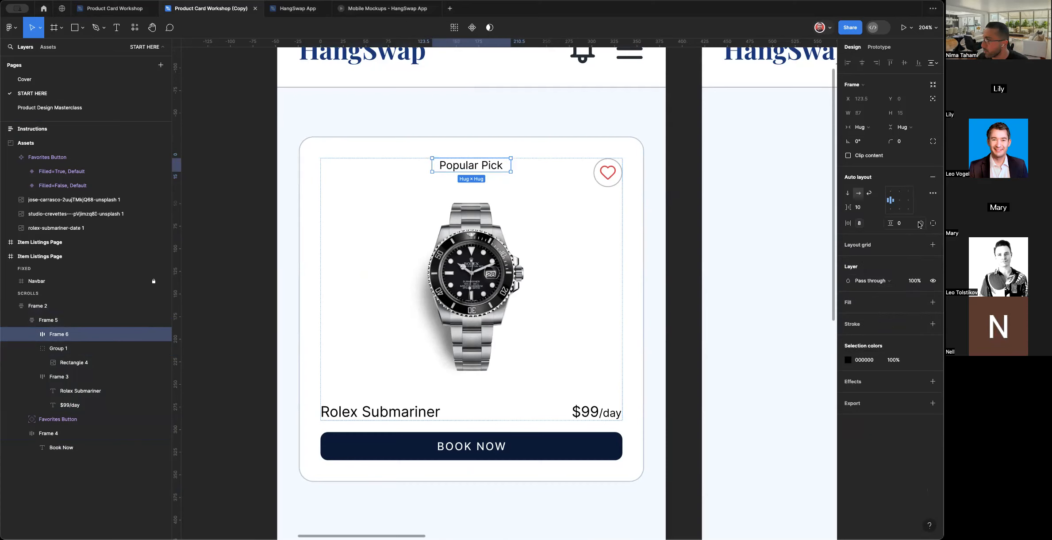
left_click(921, 224)
left_click(895, 276)
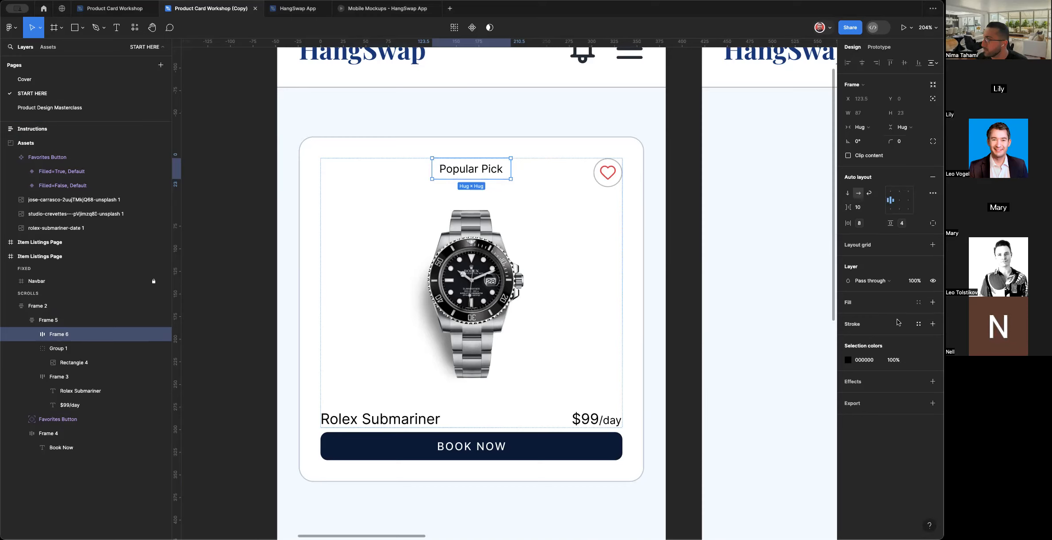
Add a fill to the Popular Pick frame and set its color to orange FFAF36.
left_click(931, 302)
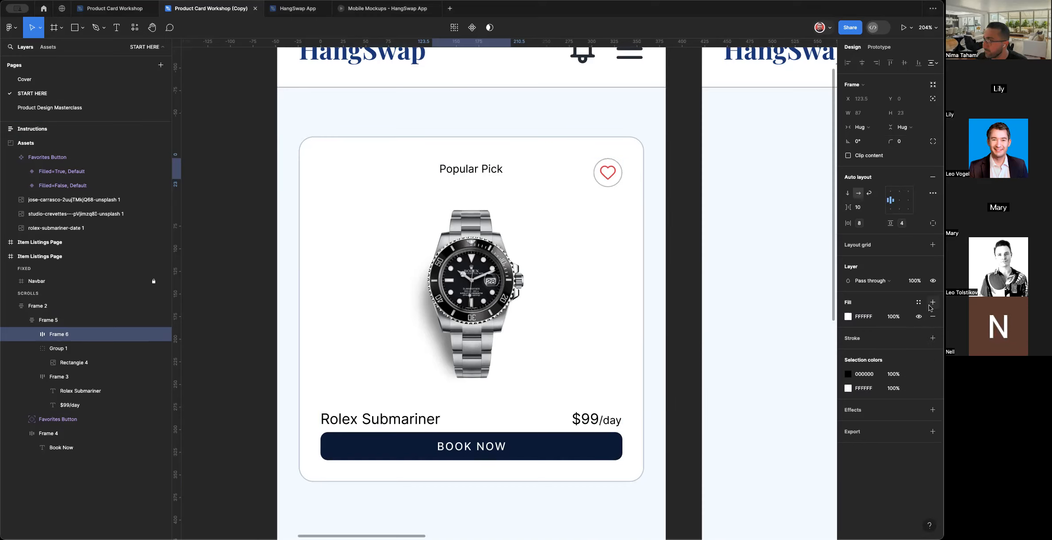
left_click(918, 302)
left_click(918, 302)
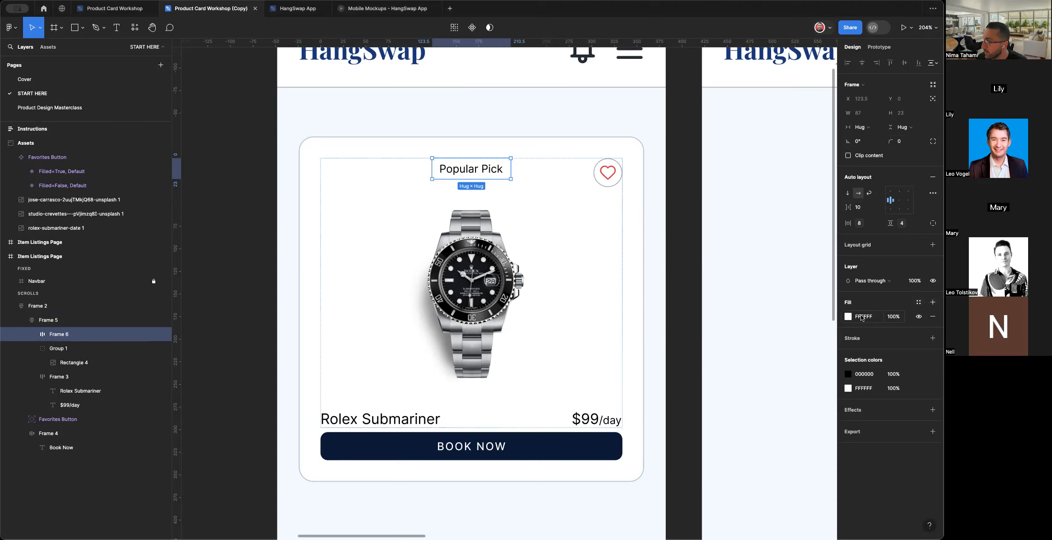
left_click(847, 316)
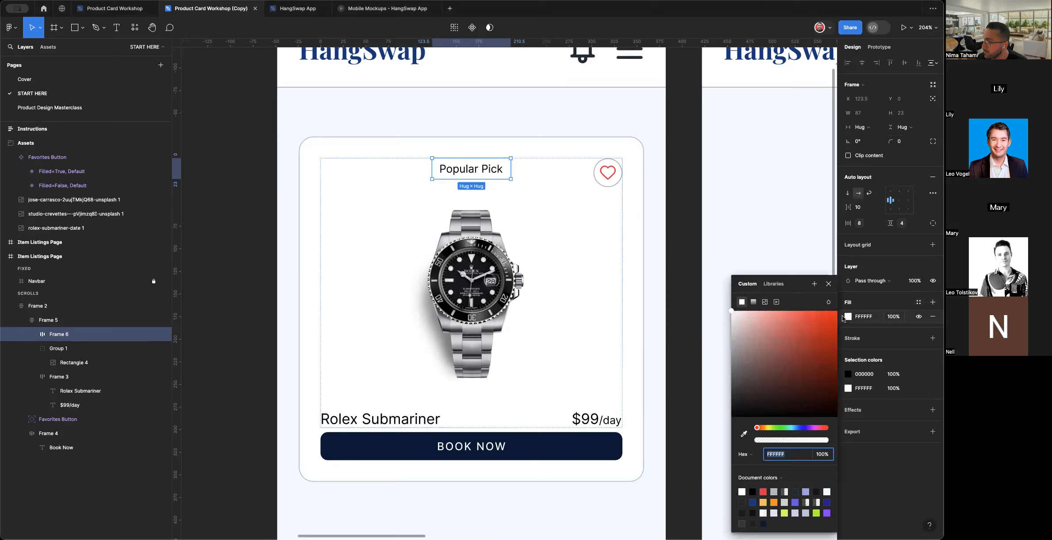
left_click(773, 502)
left_click(806, 311)
left_click_drag(802, 308, 805, 305)
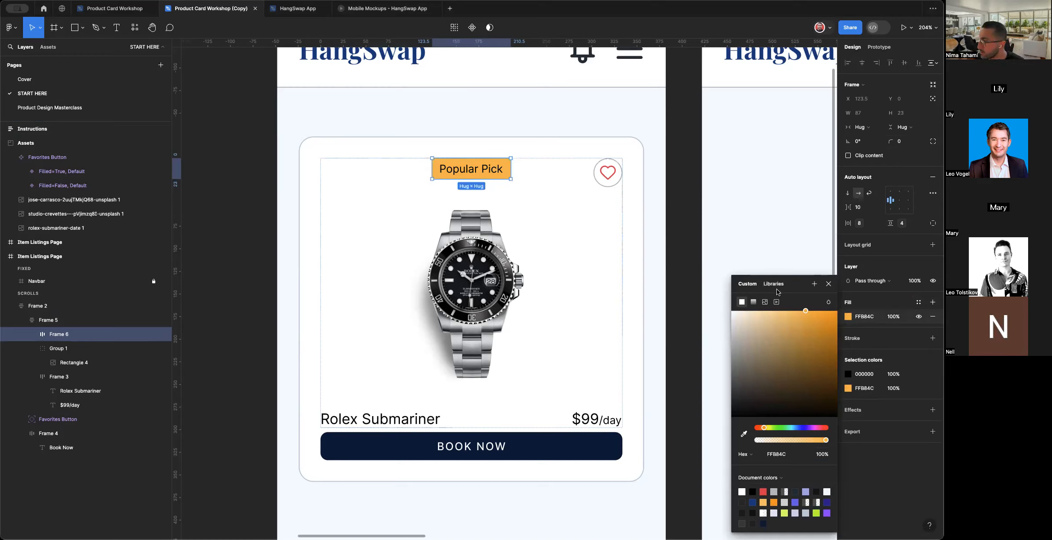
left_click_drag(806, 313, 814, 310)
Turn the tag's orange fill into a linear gradient with a slightly deeper orange end stop, running diagonally from upper left to lower right.
left_click(753, 302)
left_click(825, 290)
left_click_drag(825, 314, 822, 311)
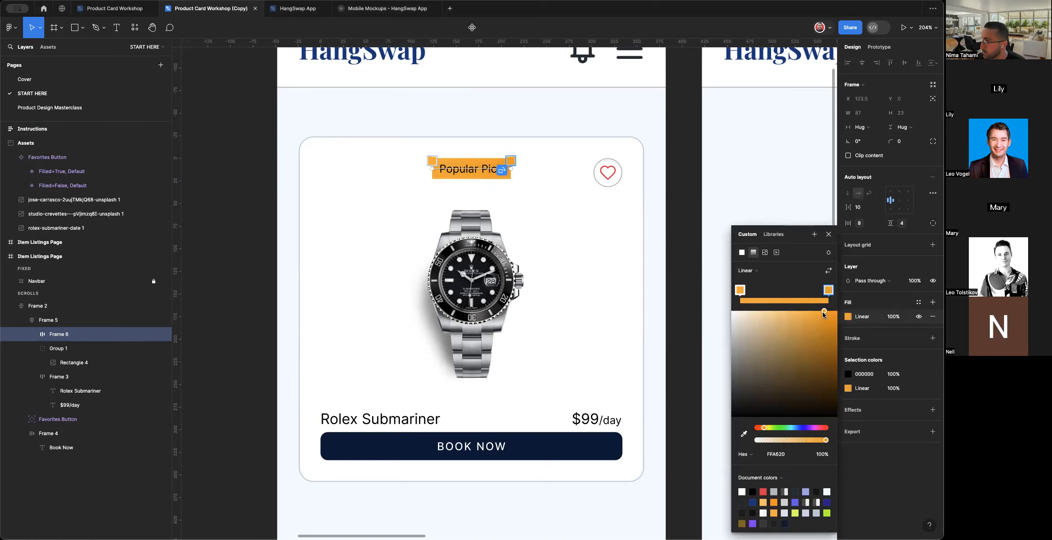
left_click_drag(511, 168, 509, 178)
left_click_drag(433, 161, 410, 148)
scroll(448, 168, "up", 5)
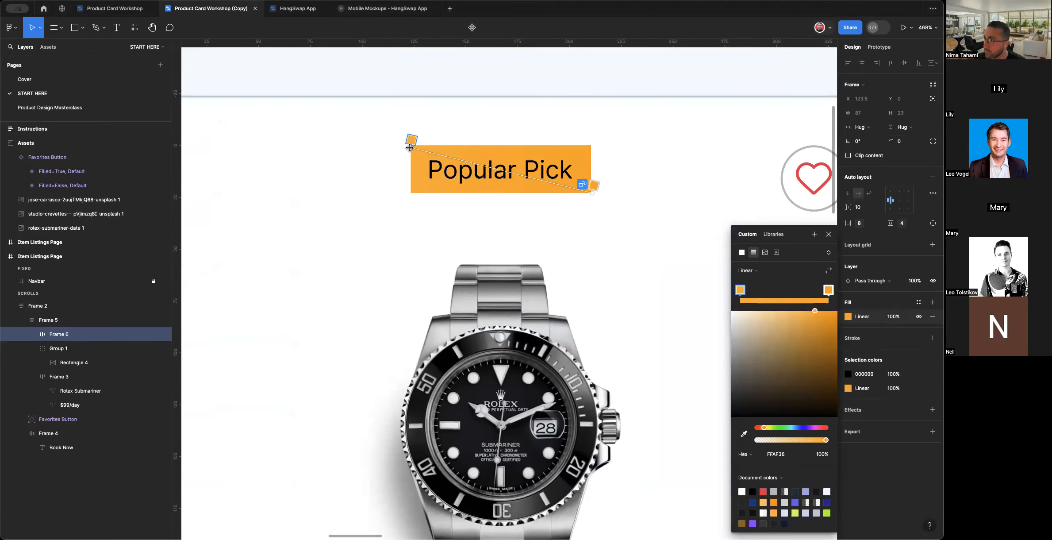
scroll(428, 166, "down", 5)
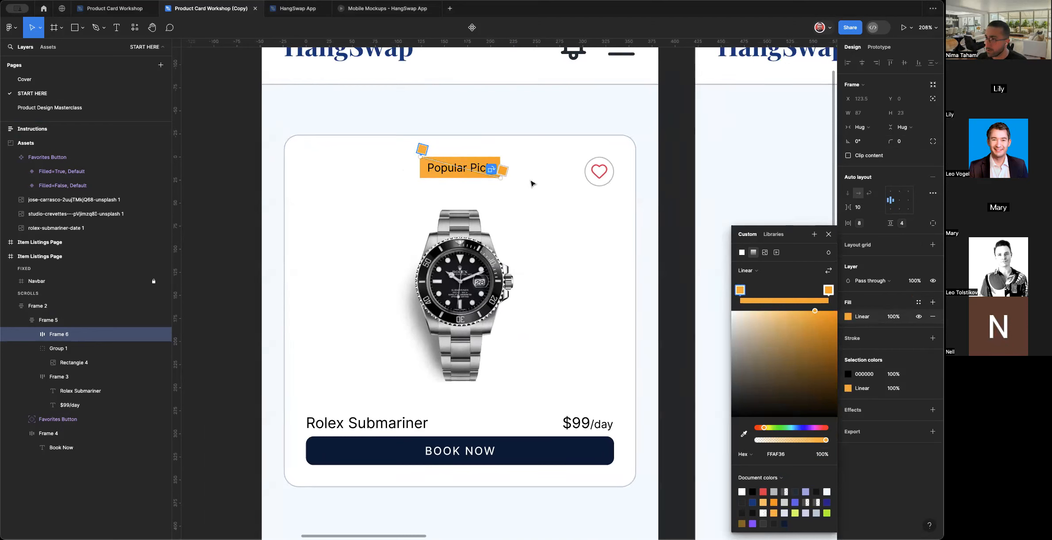
key("Escape")
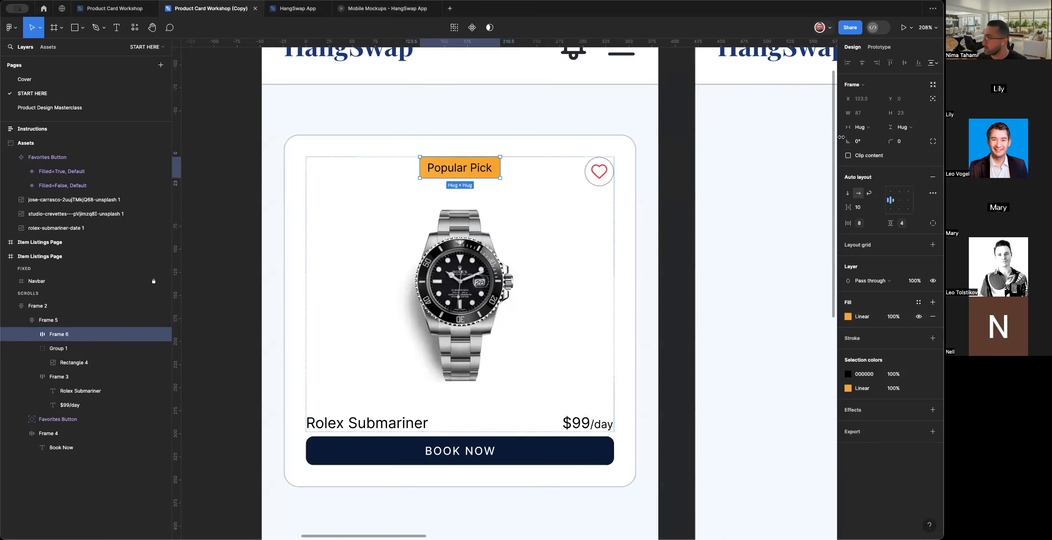
Round the Popular Pick tag's corners to a radius of 36 and set its text to size 10 in Medium weight.
left_click_drag(895, 141, 911, 142)
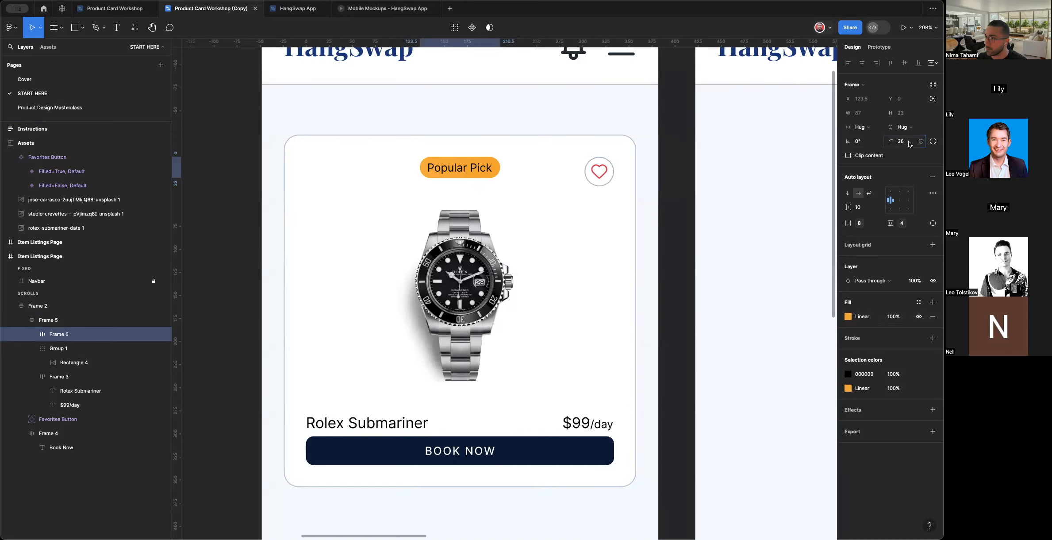
scroll(531, 186, "left", 2)
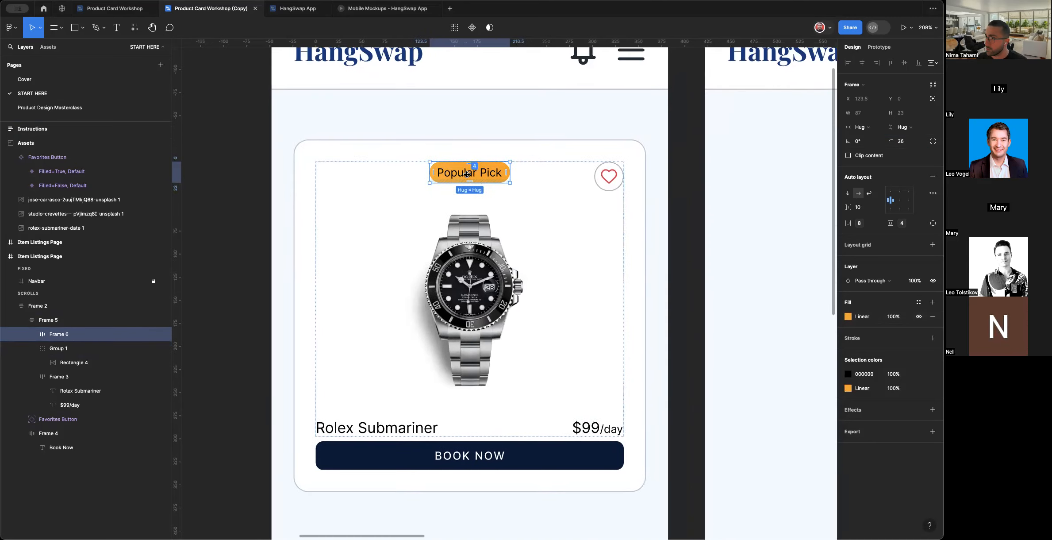
double_click(494, 177)
left_click(910, 213)
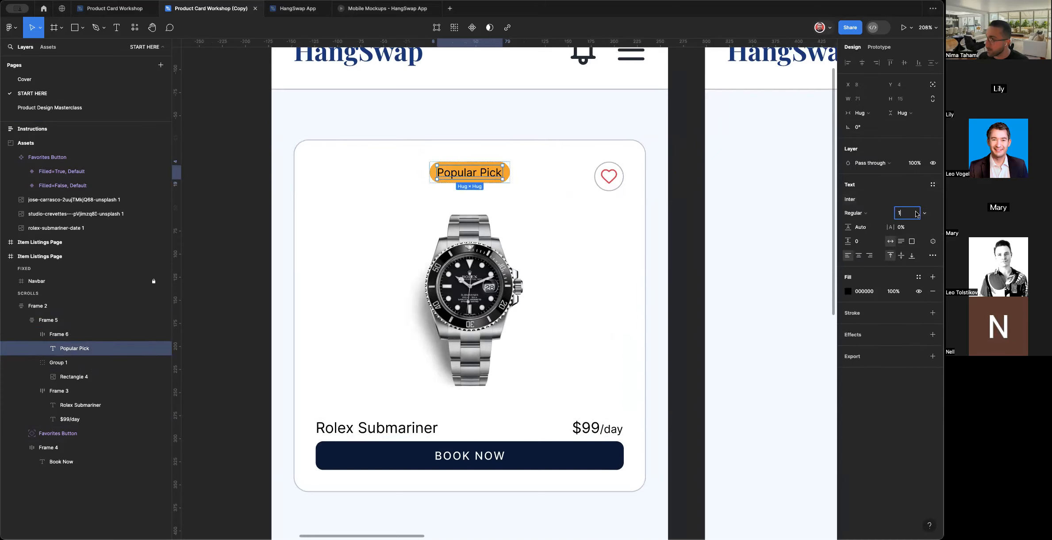
type("10")
key("Return")
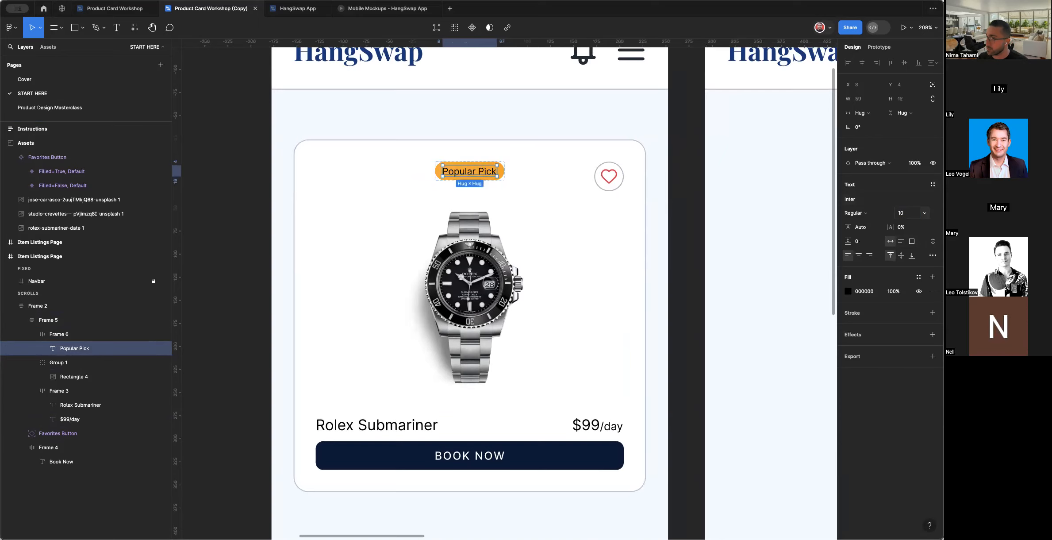
left_click(862, 212)
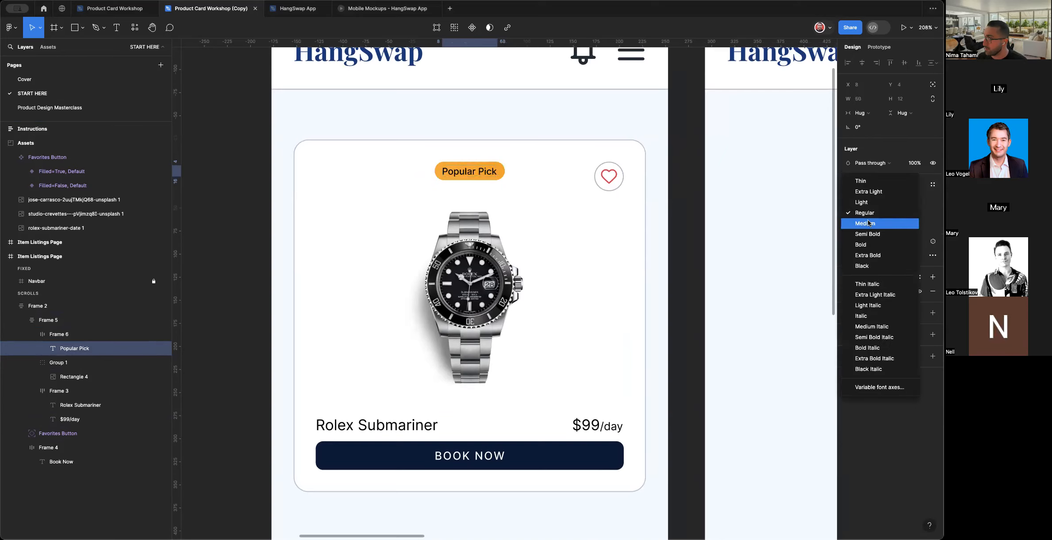
left_click(869, 223)
left_click(584, 188)
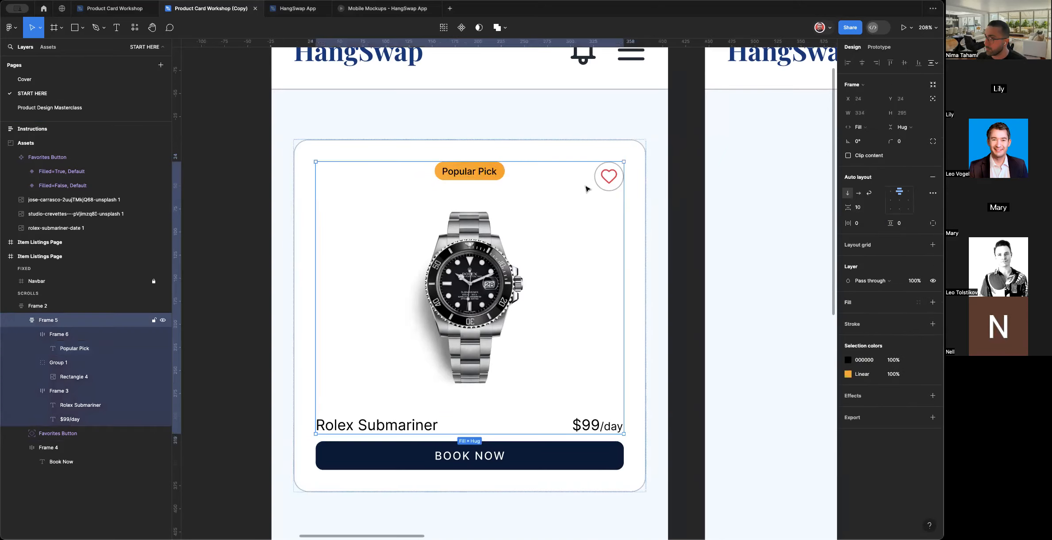
Set the Popular Pick tag's horizontal padding to 16.
left_click(473, 169)
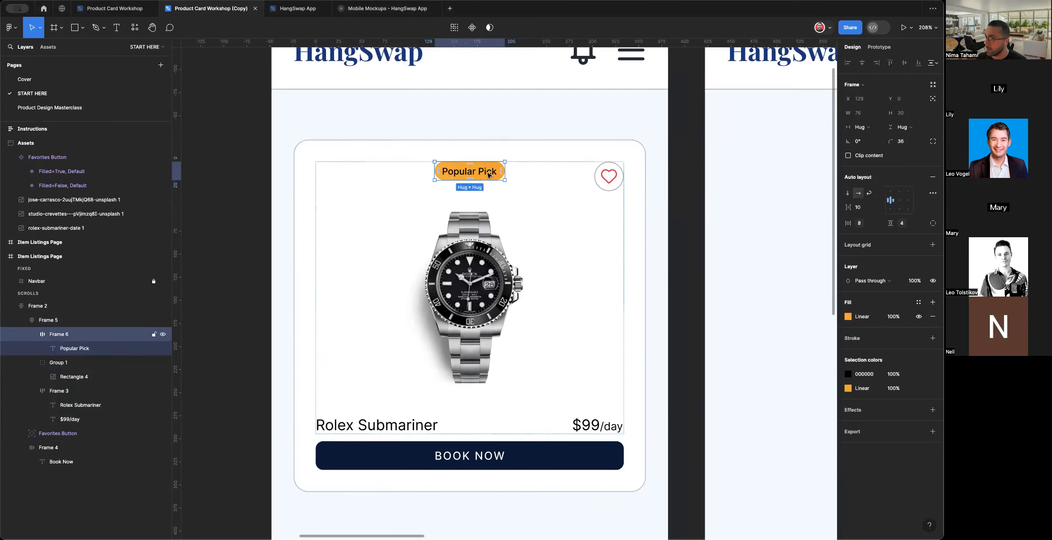
left_click(878, 224)
left_click(882, 304)
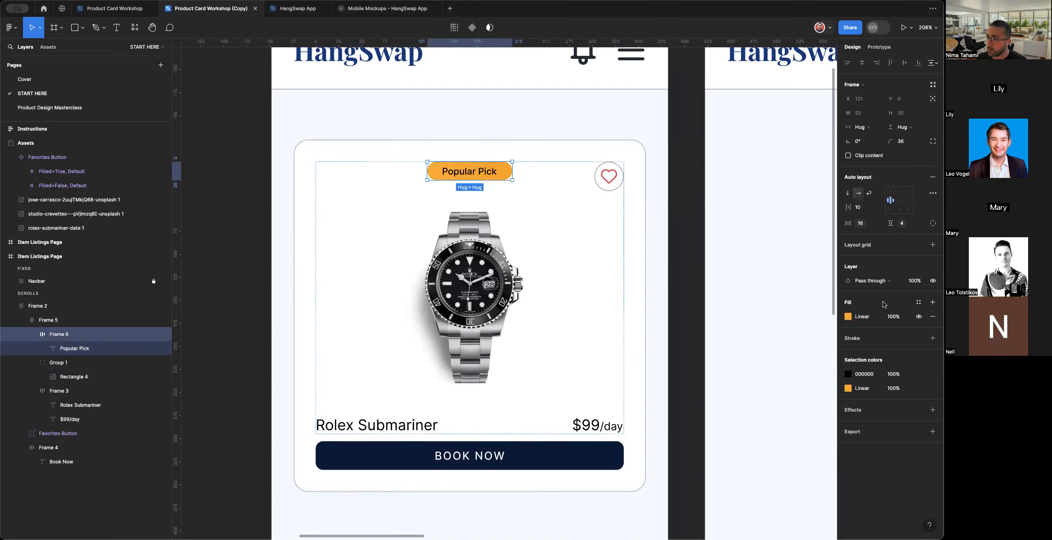
left_click(708, 215)
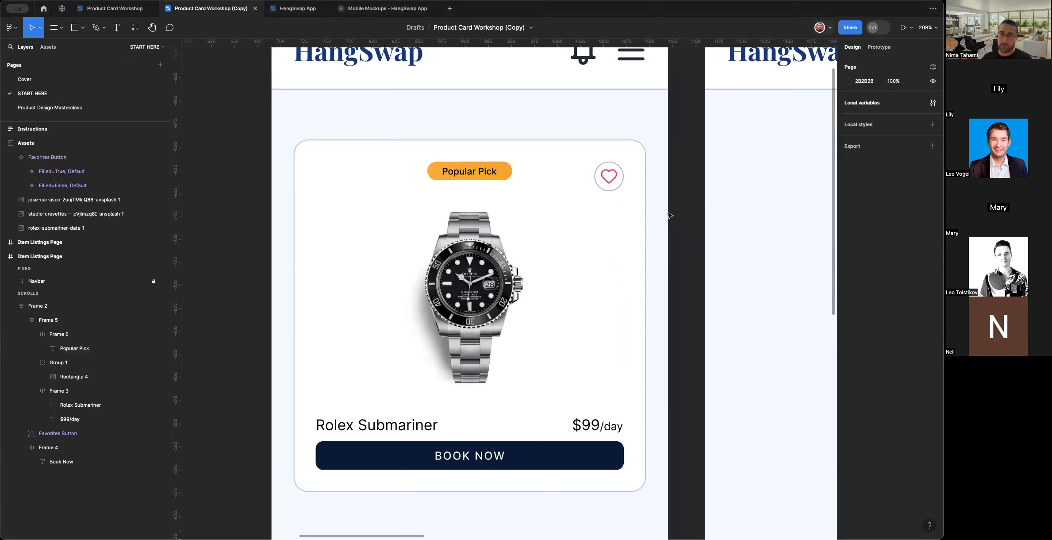
Give the Popular Pick tag absolute position and move it to the upper-left corner of the card's content frame, at X 0, Y 0.
double_click(479, 176)
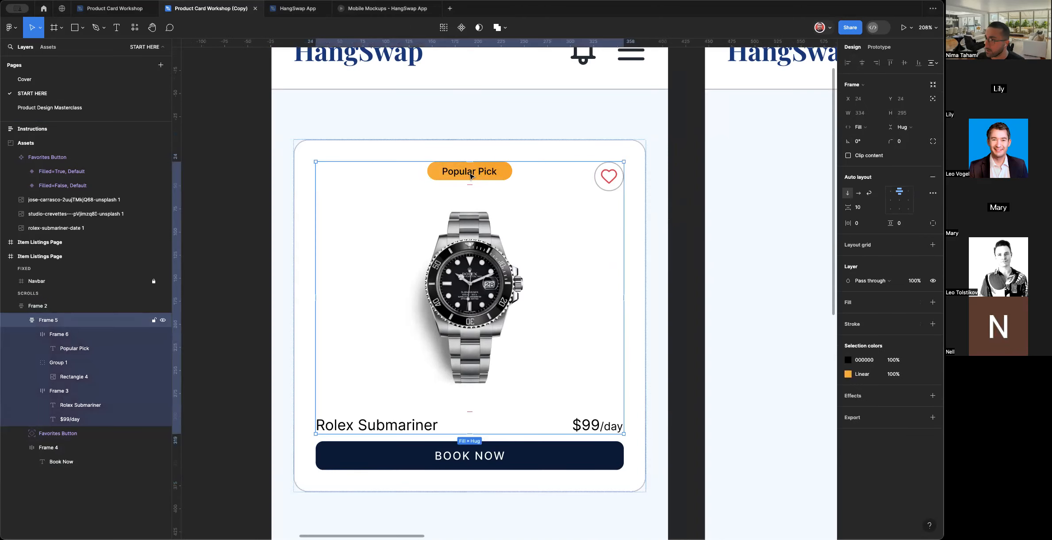
left_click(471, 175)
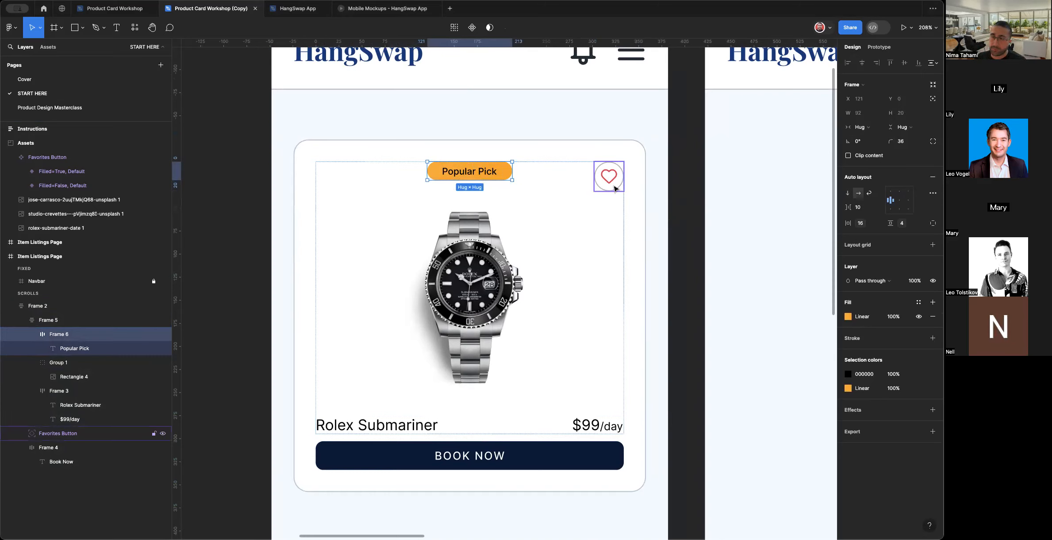
left_click(933, 99)
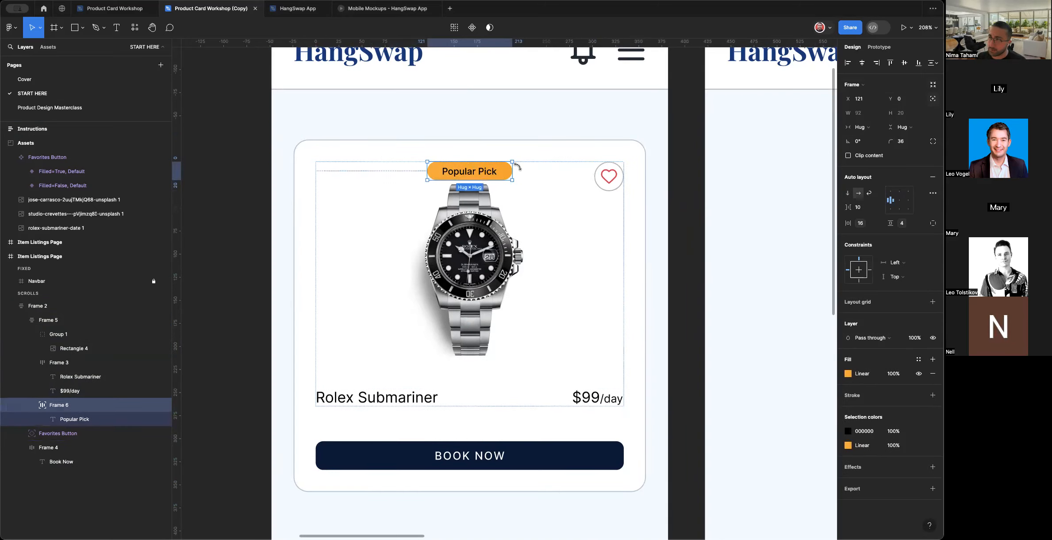
left_click_drag(438, 168, 366, 174)
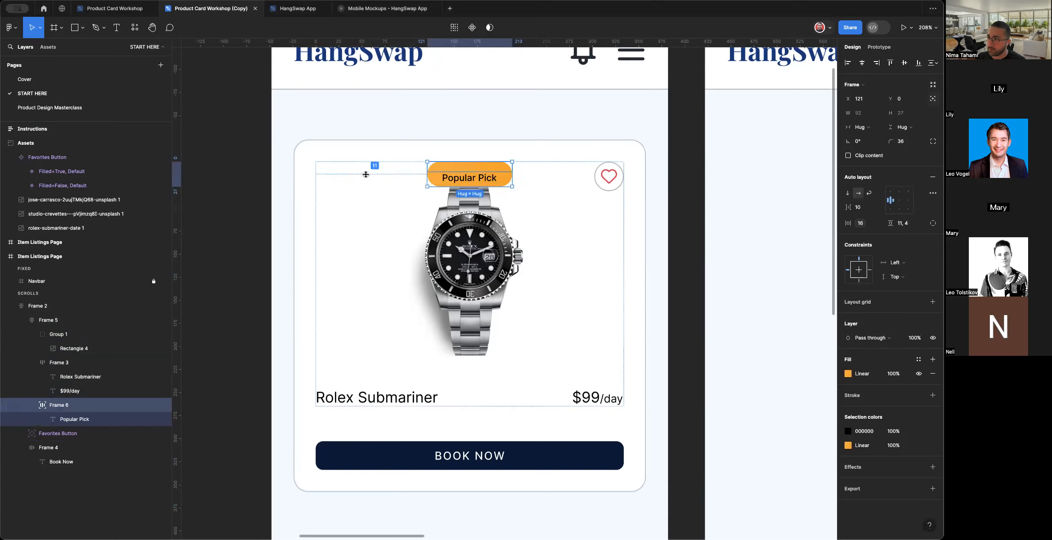
key("super+z")
left_click(477, 162)
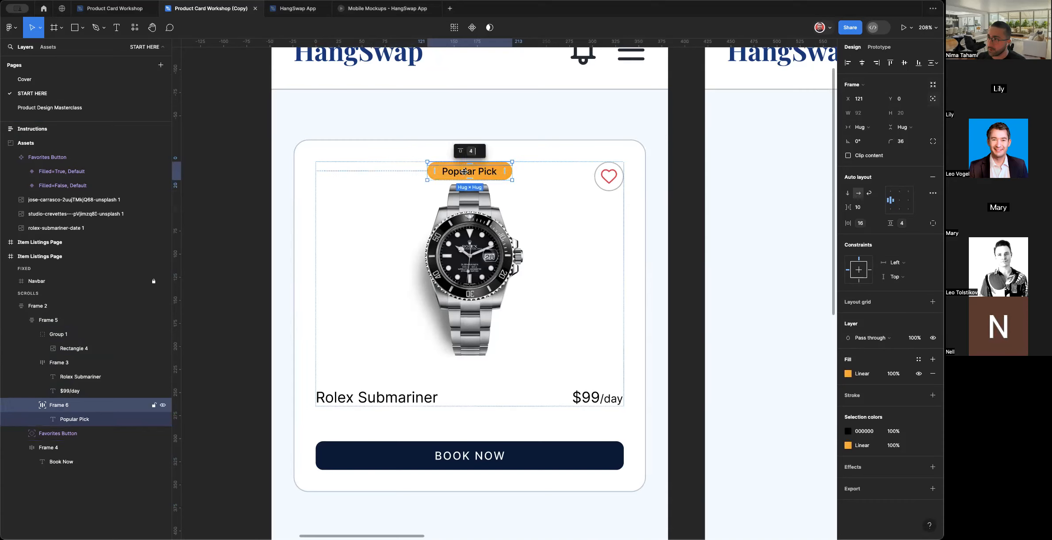
key("Escape")
left_click_drag(464, 171, 349, 173)
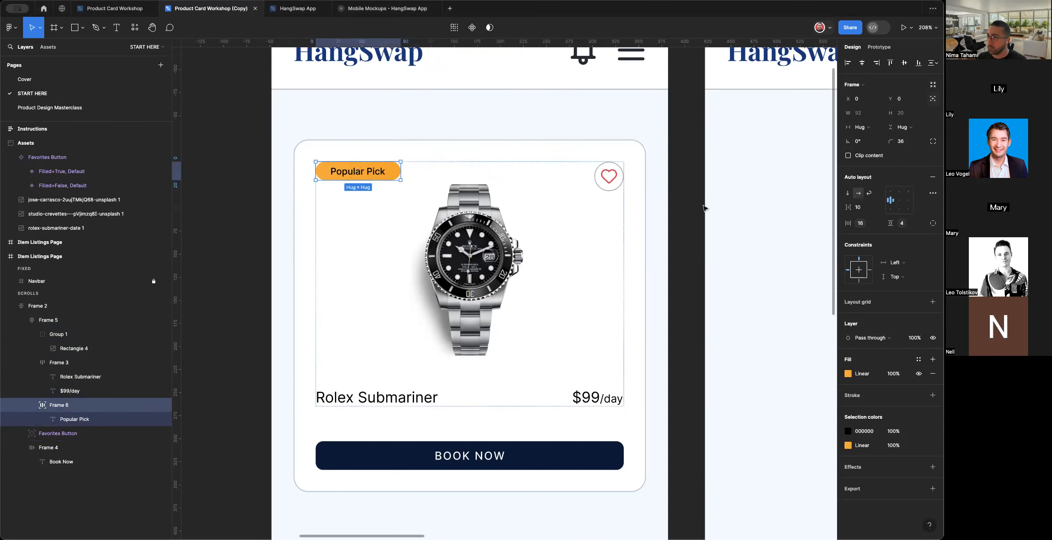
left_click(674, 205)
Select the Popular Pick text layer inside the orange tag for further adjustment.
scroll(674, 205, "down", 4)
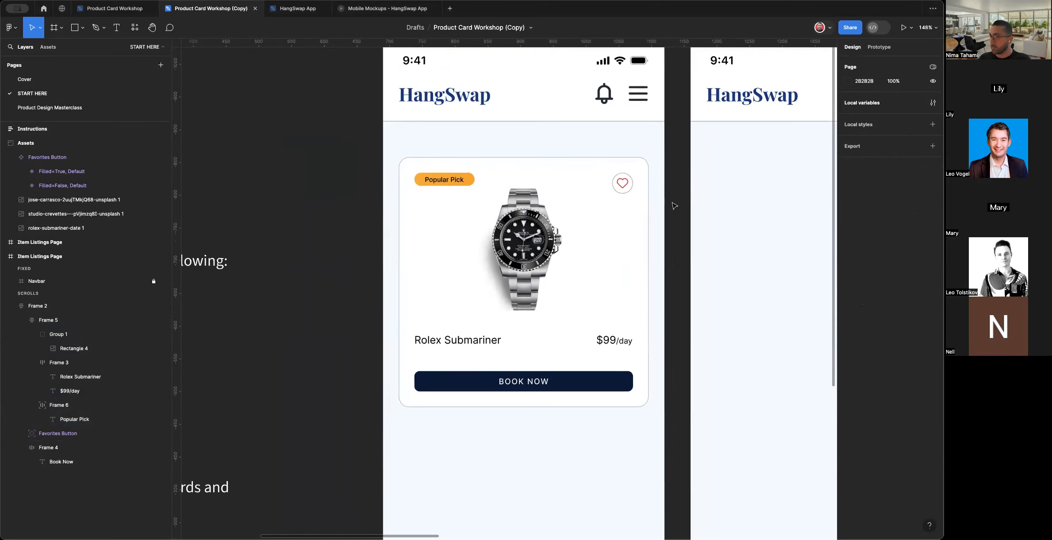
scroll(674, 206, "down", 3)
left_click(437, 206)
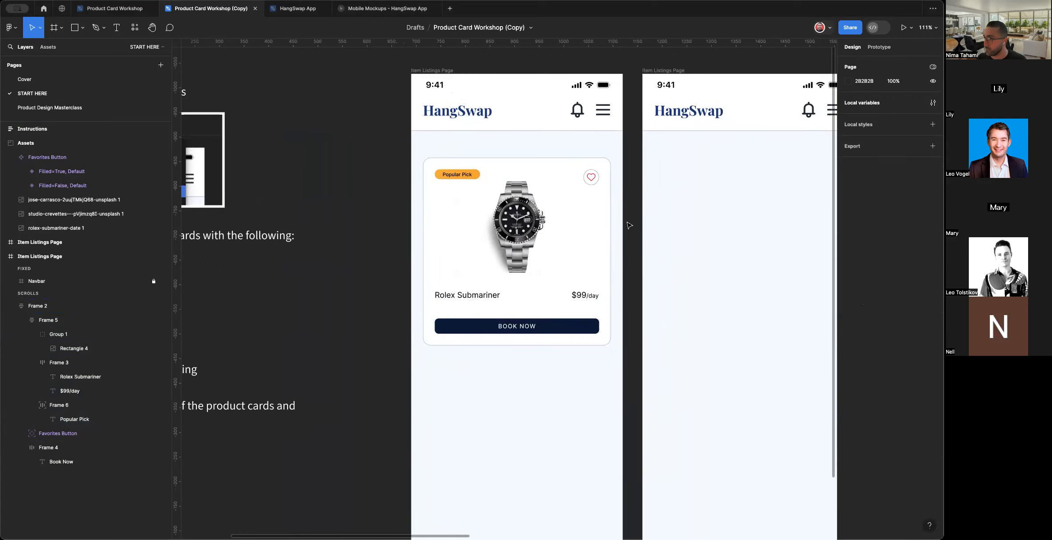
left_click(473, 177, "super")
scroll(475, 181, "up", 5)
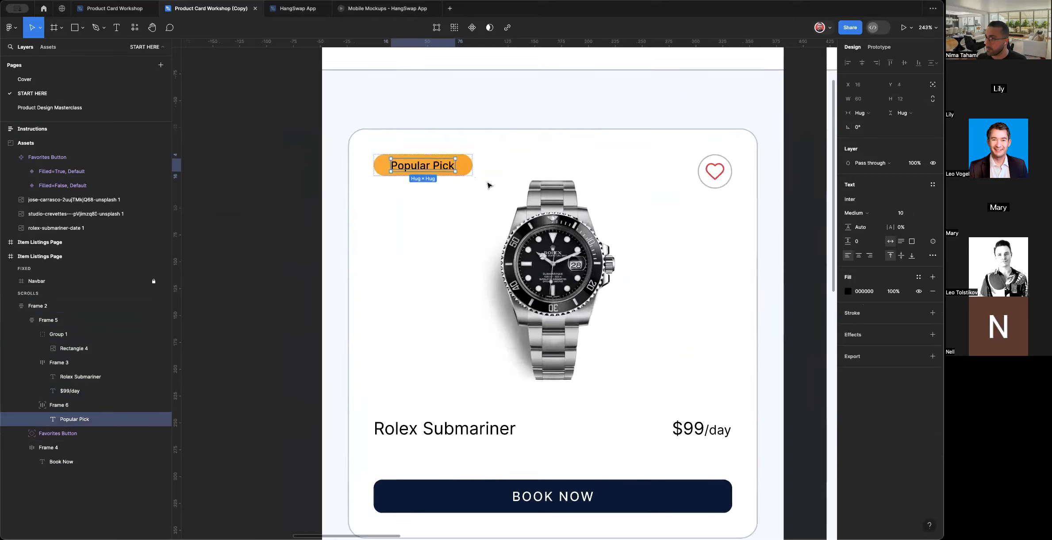
Increase the font size of the Popular Pick tag's text on the product card.
scroll(488, 185, "down", 1)
left_click(900, 213)
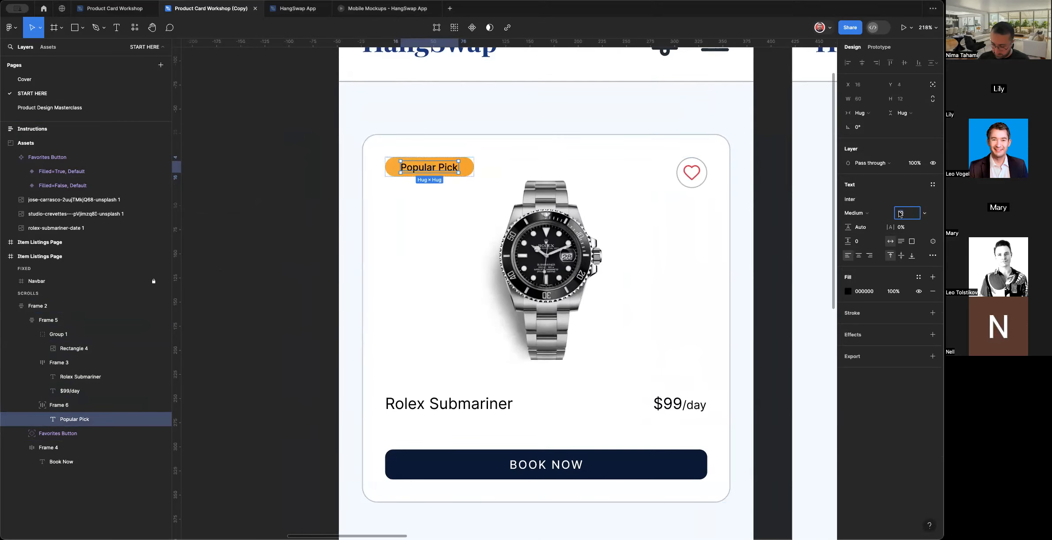
key("Return")
left_click(290, 227)
Review the product card against the written list of required card elements beside the mockups.
scroll(289, 227, "down", 3)
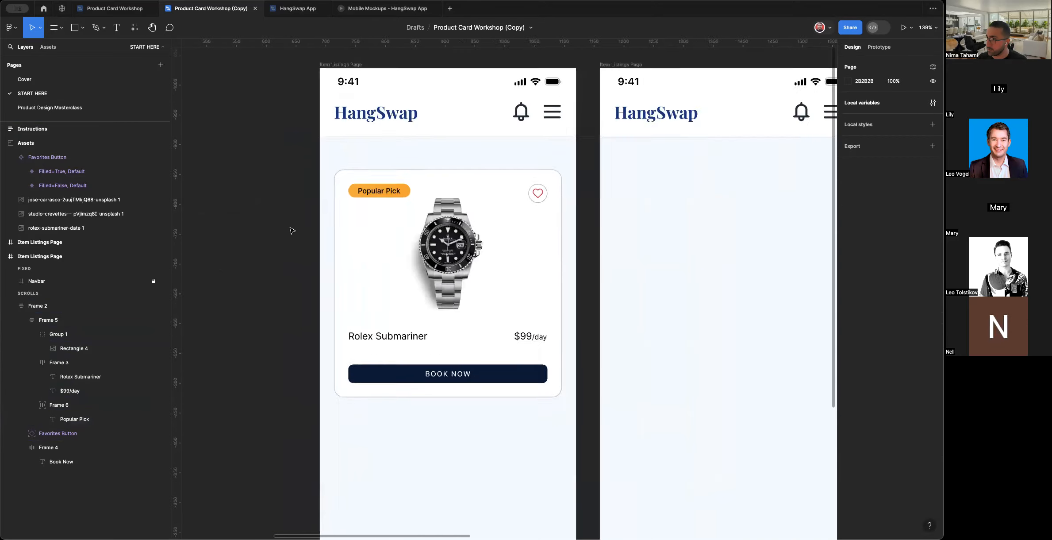
scroll(479, 239, "left", 2)
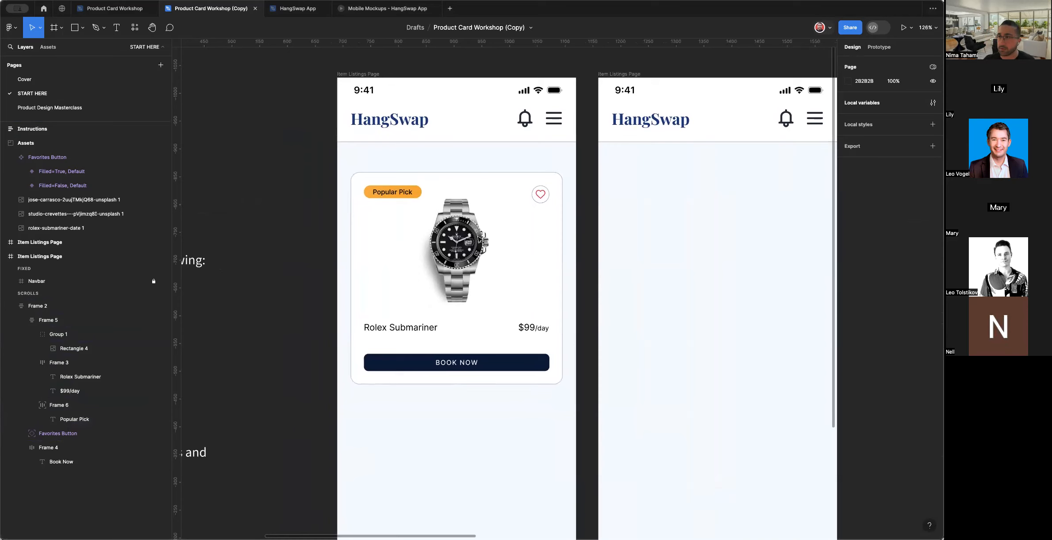
scroll(479, 239, "left", 2)
scroll(479, 239, "down", 2)
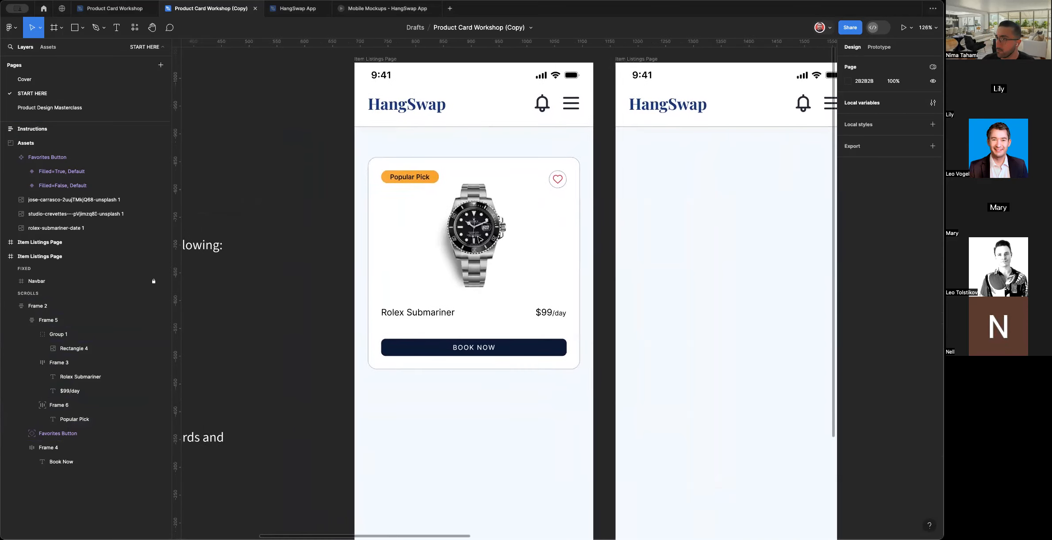
scroll(479, 239, "left", 5)
scroll(479, 240, "down", 2)
scroll(479, 239, "left", 20)
scroll(479, 240, "down", 4)
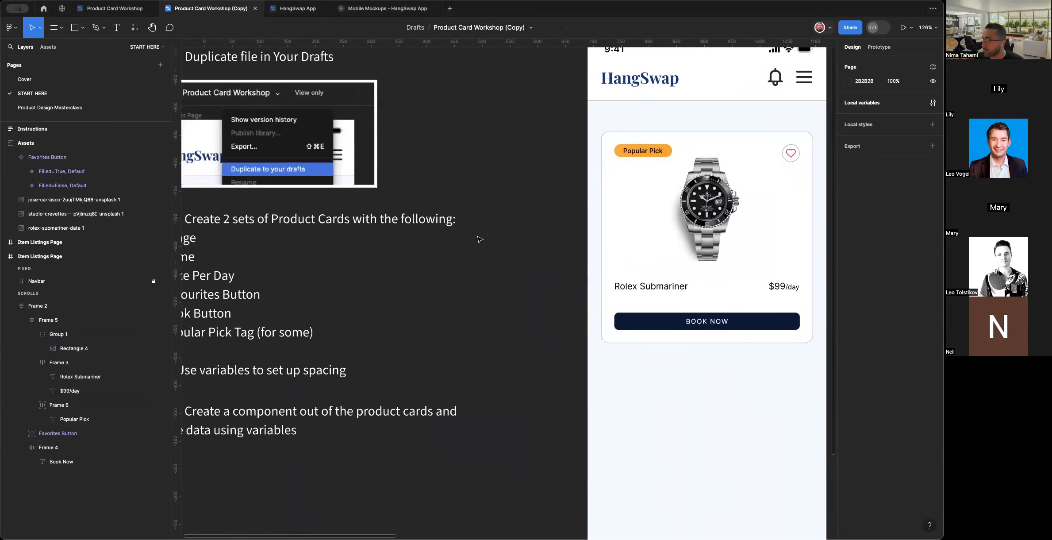
scroll(479, 240, "right", 20)
scroll(479, 239, "up", 3)
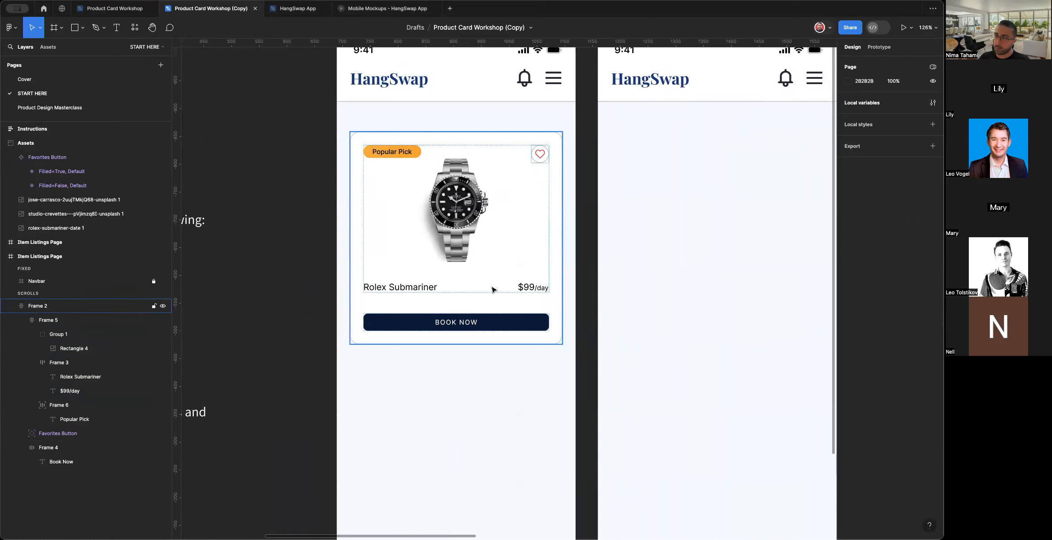
scroll(457, 249, "left", 2)
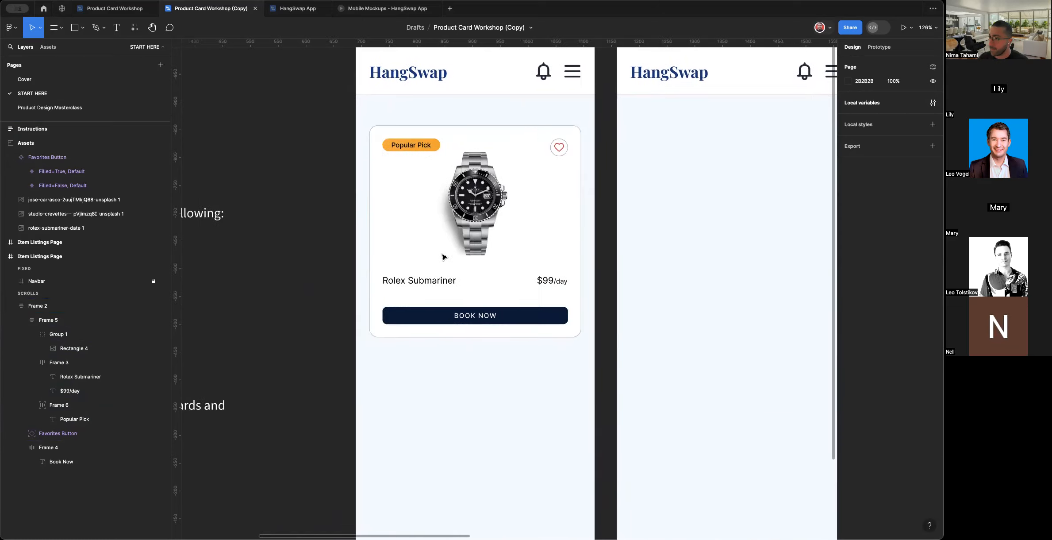
Set the Book Now button's vertical padding to the spacing-m variable (16).
double_click(487, 316)
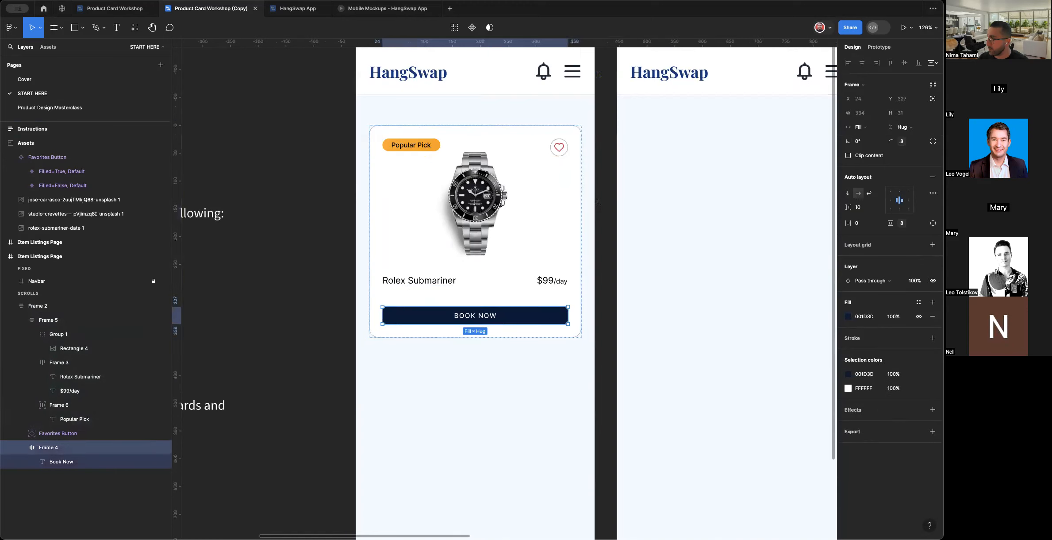
left_click(921, 223)
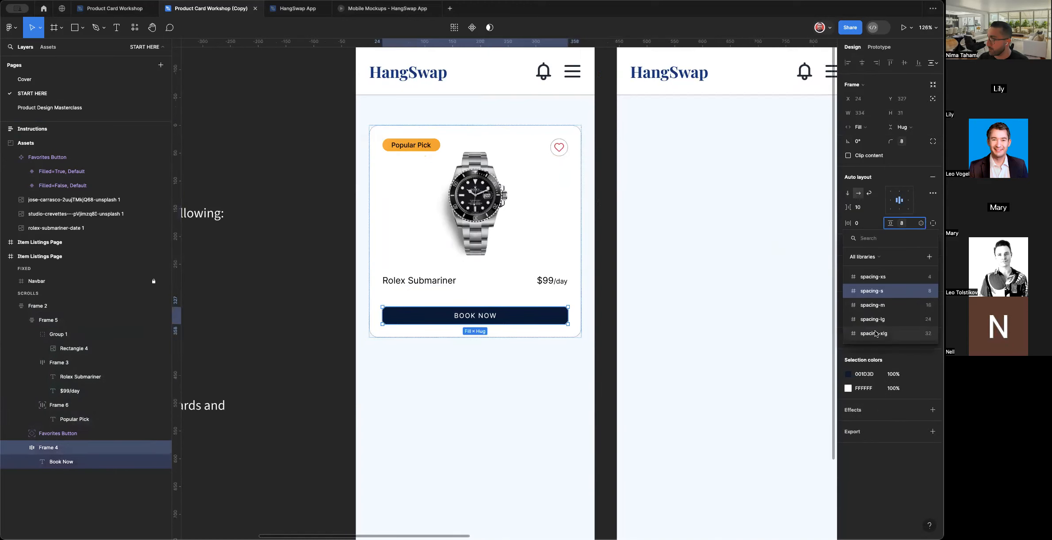
left_click(872, 305)
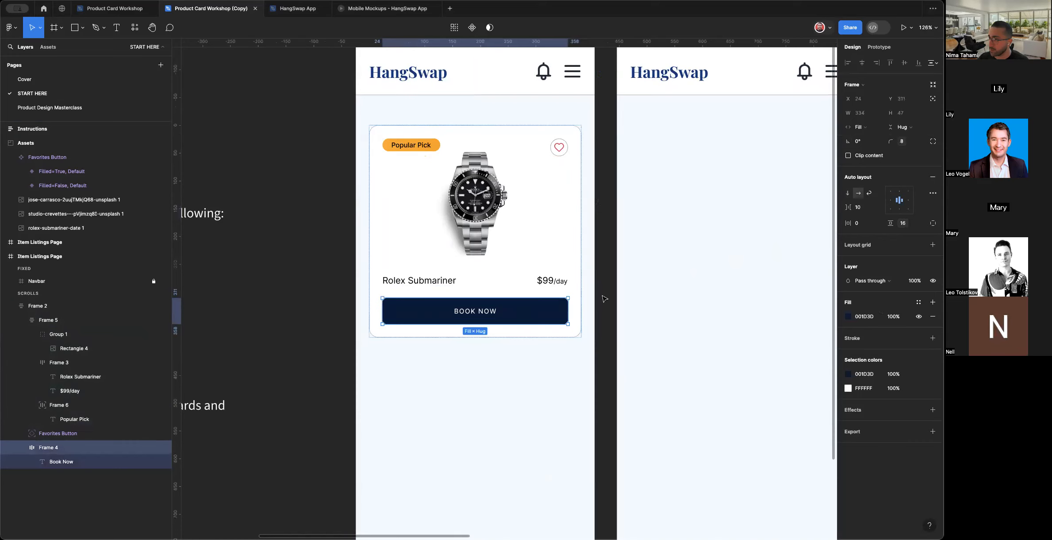
left_click(591, 314)
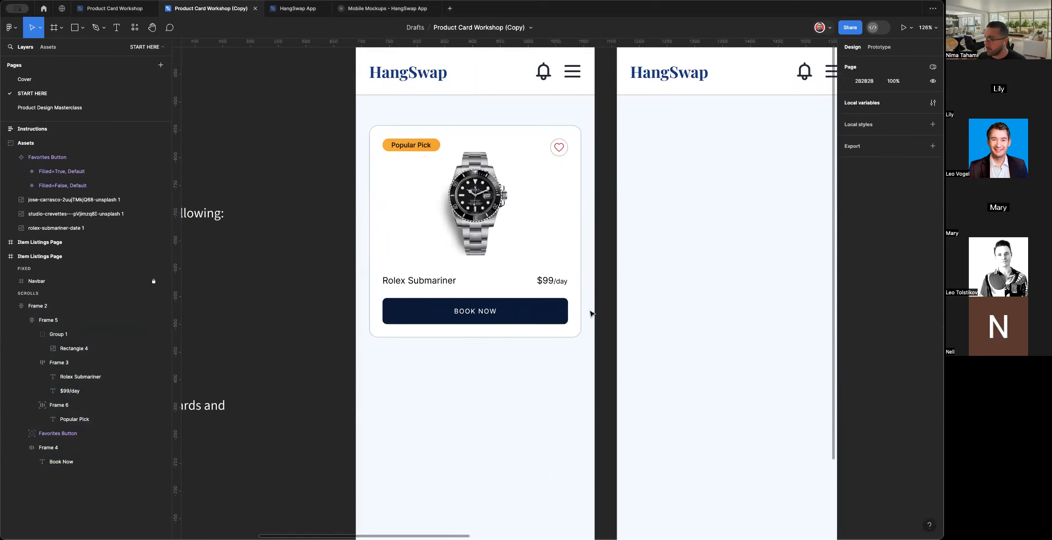
Examine the product card's proportions within the full Item Listings Page.
scroll(591, 314, "up", 1)
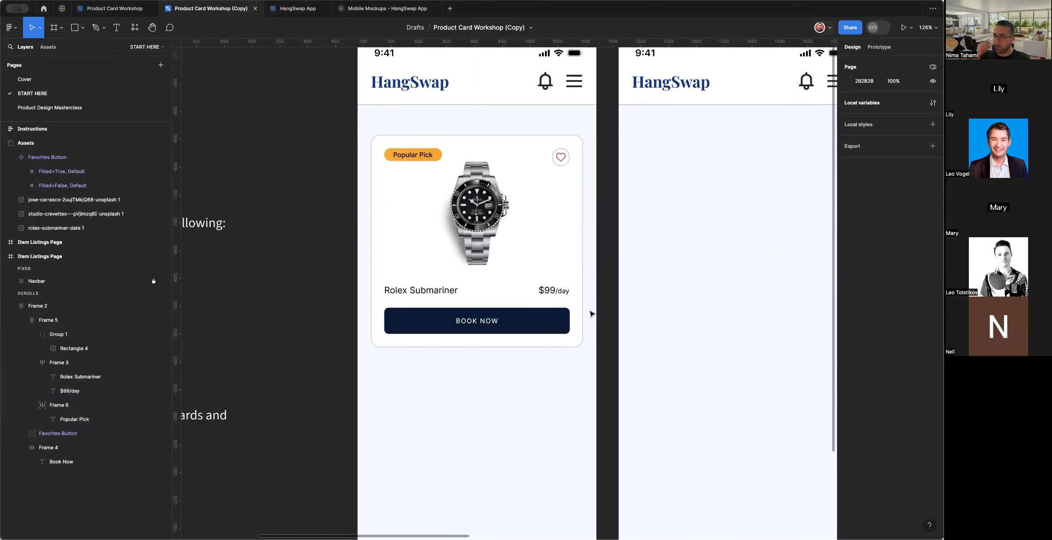
scroll(591, 314, "down", 5)
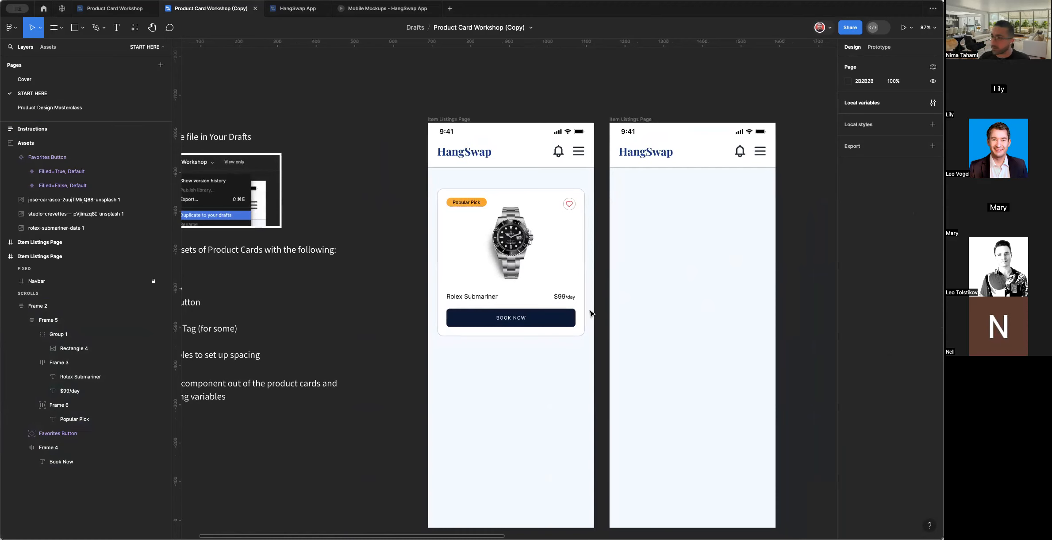
scroll(591, 313, "down", 1)
scroll(591, 314, "up", 2)
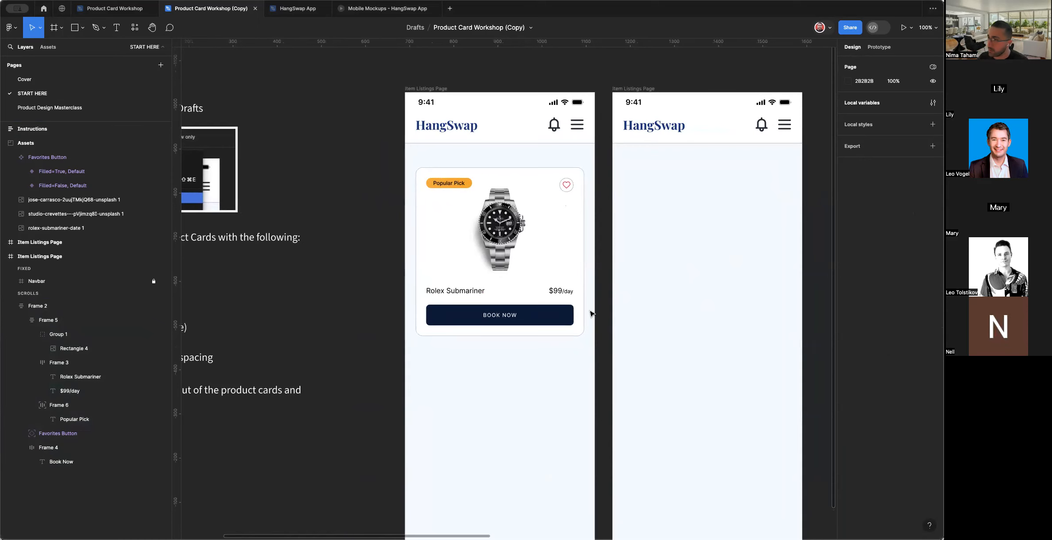
scroll(591, 313, "down", 2)
scroll(591, 314, "left", 3)
scroll(591, 313, "right", 2)
scroll(591, 314, "up", 1)
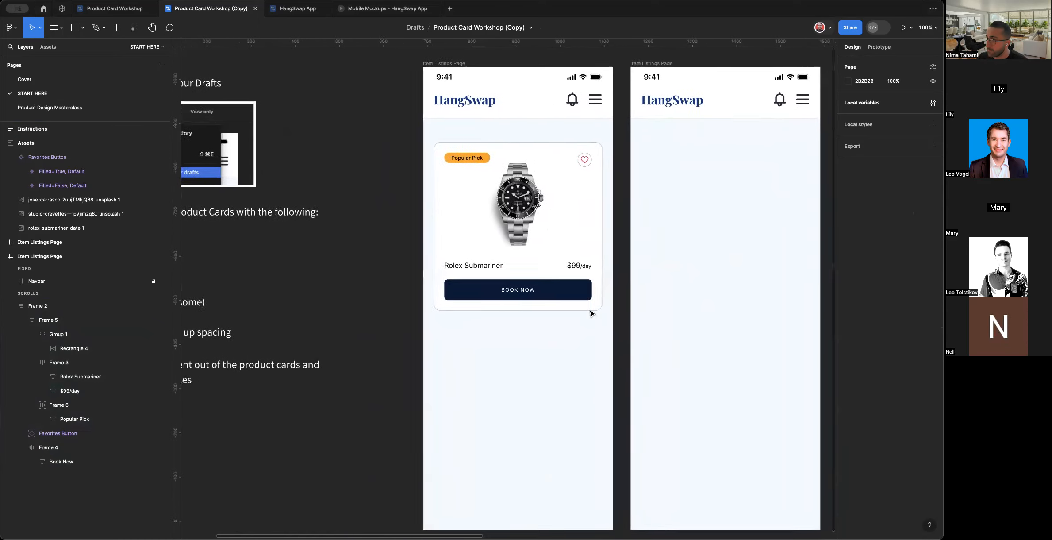
Run the Beautiful Shadows plugin on the product card, adjusting the light position and setting the shadow elevation to 8 %.
left_click(590, 308)
scroll(556, 279, "right", 2)
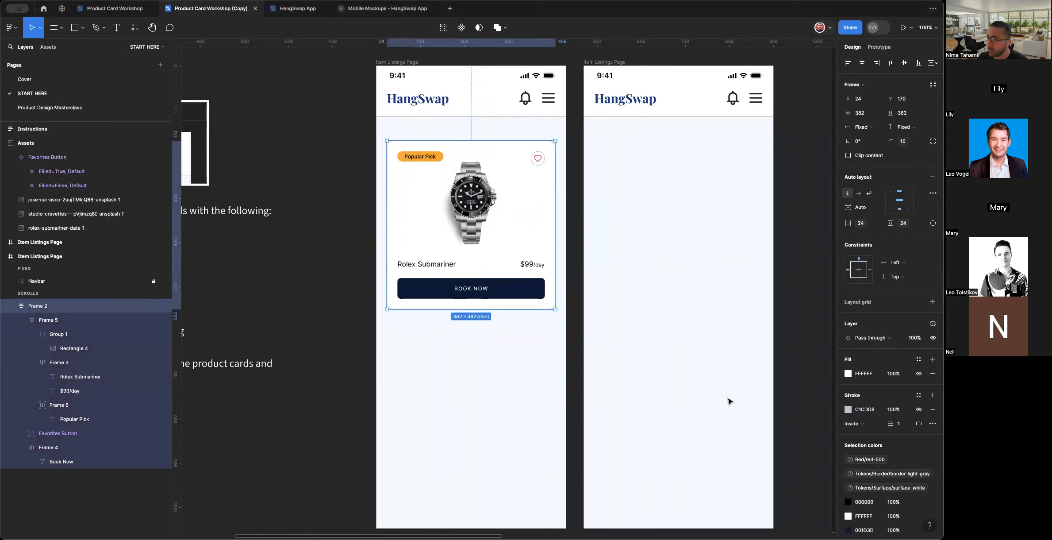
left_click(134, 27)
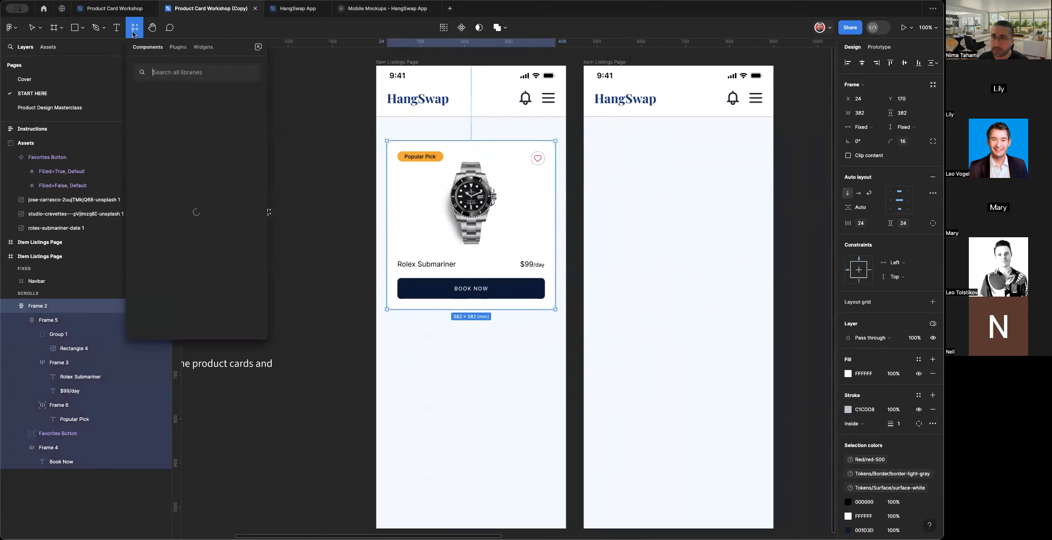
left_click(178, 48)
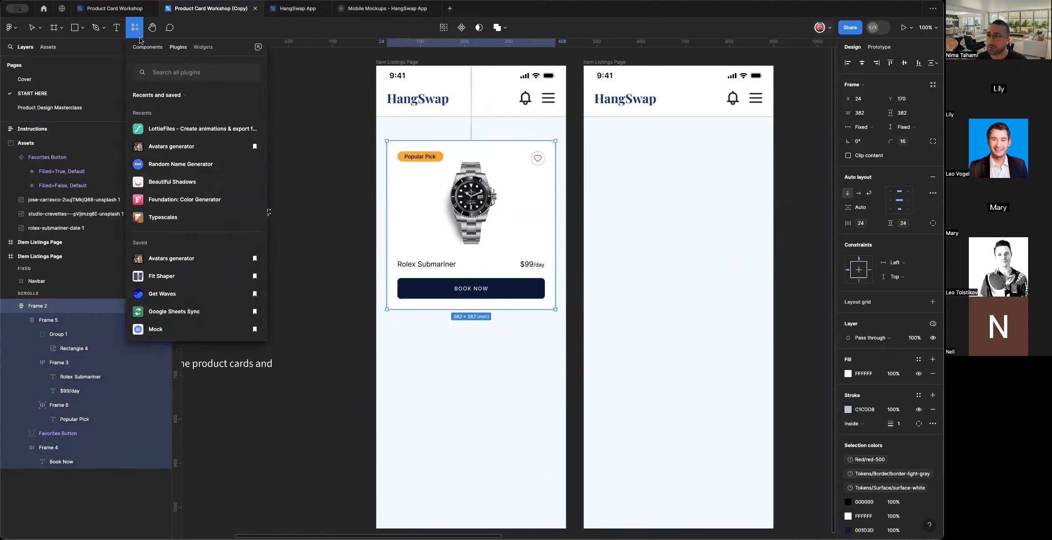
left_click(182, 187)
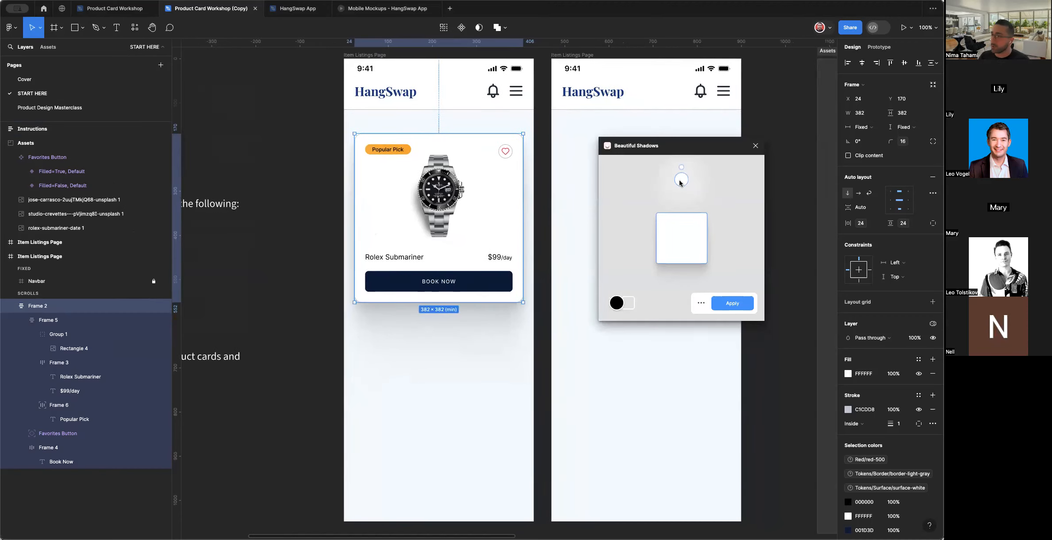
left_click_drag(680, 183, 680, 186)
left_click_drag(680, 239, 678, 243)
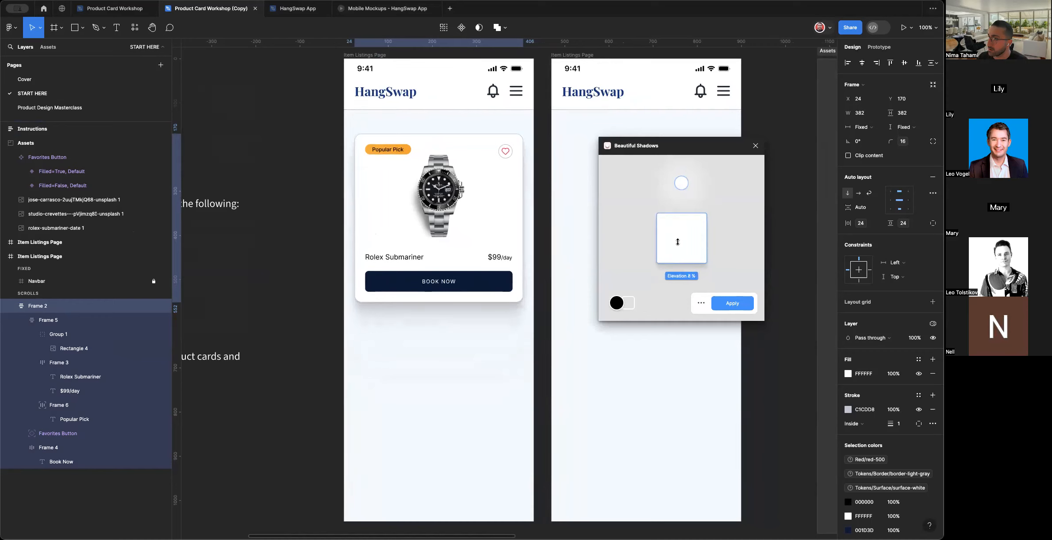
Set the shadow colour to a blue-grey of RGB 139, 149, 156 and apply the shadow to the card.
left_click(616, 302)
left_click_drag(616, 347, 602, 352)
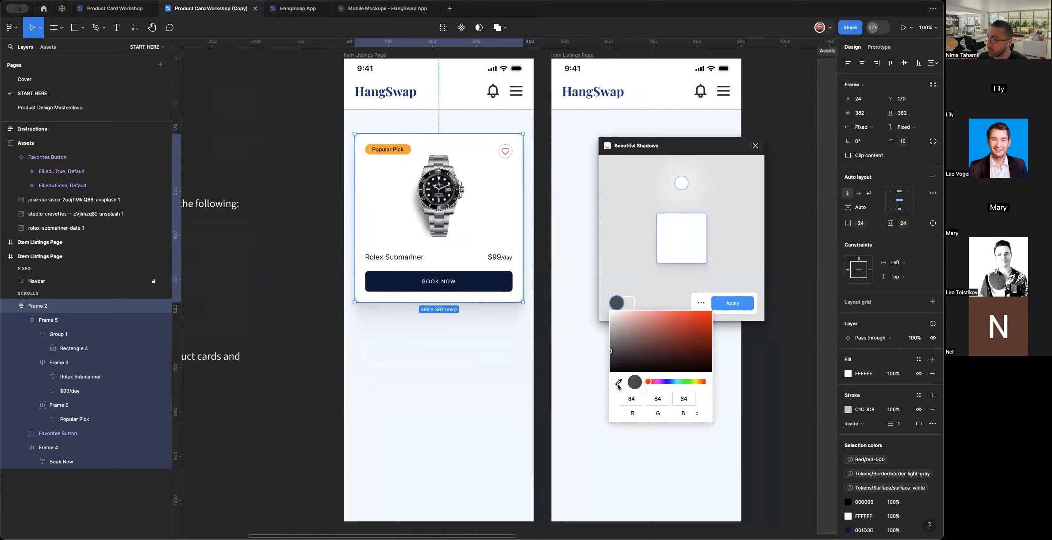
left_click(672, 381)
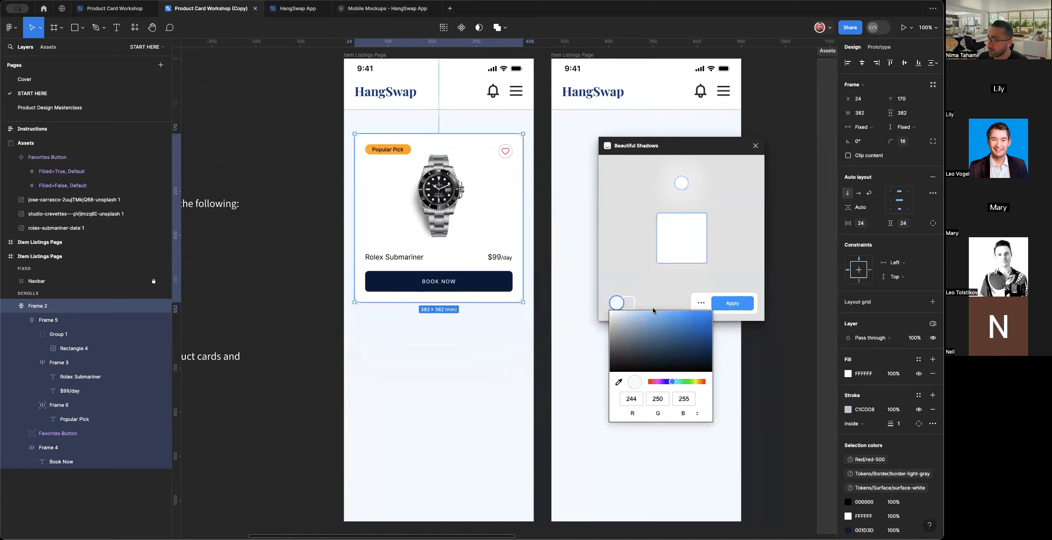
left_click(618, 341)
left_click_drag(618, 340, 619, 332)
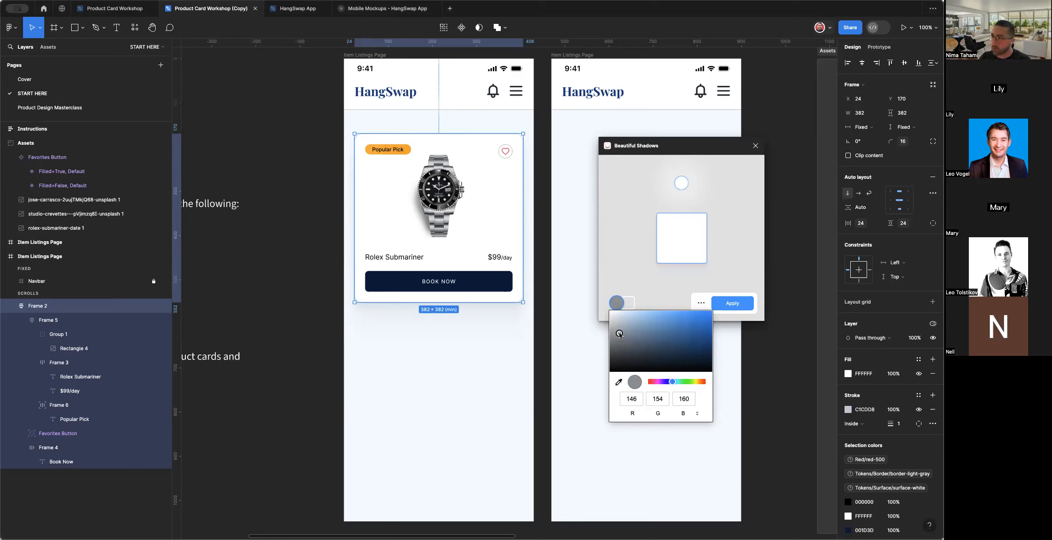
left_click_drag(619, 334, 621, 334)
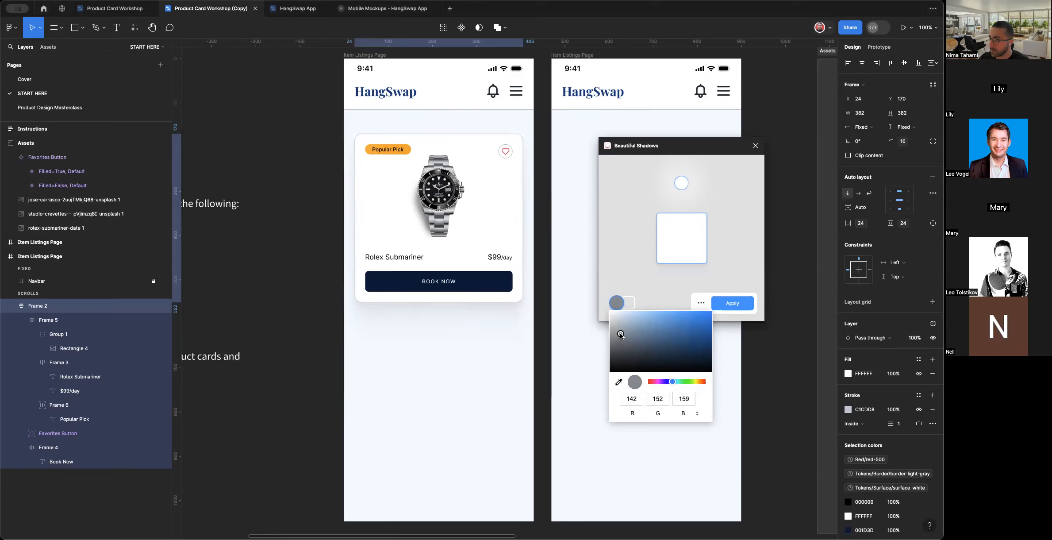
left_click(737, 303)
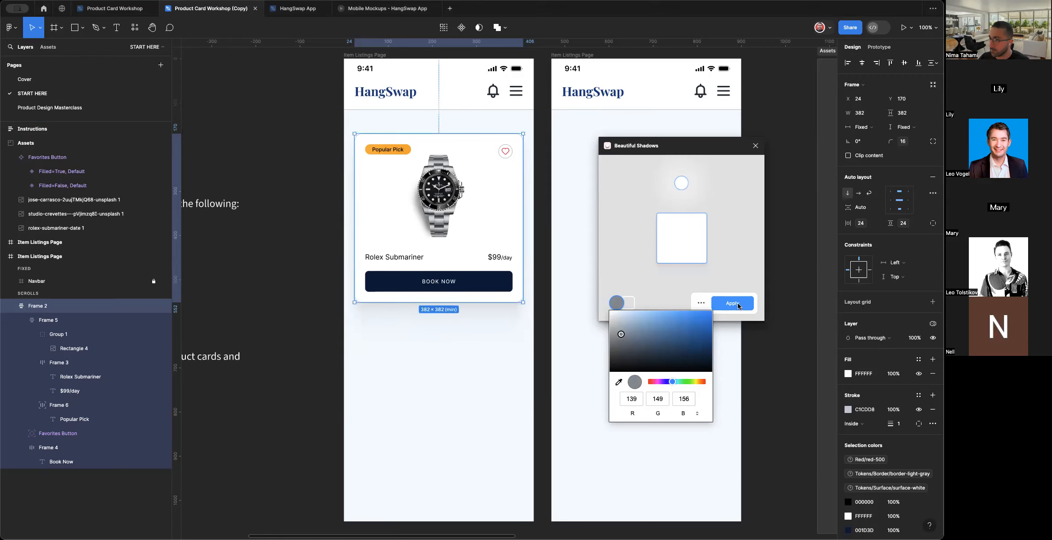
left_click(584, 333)
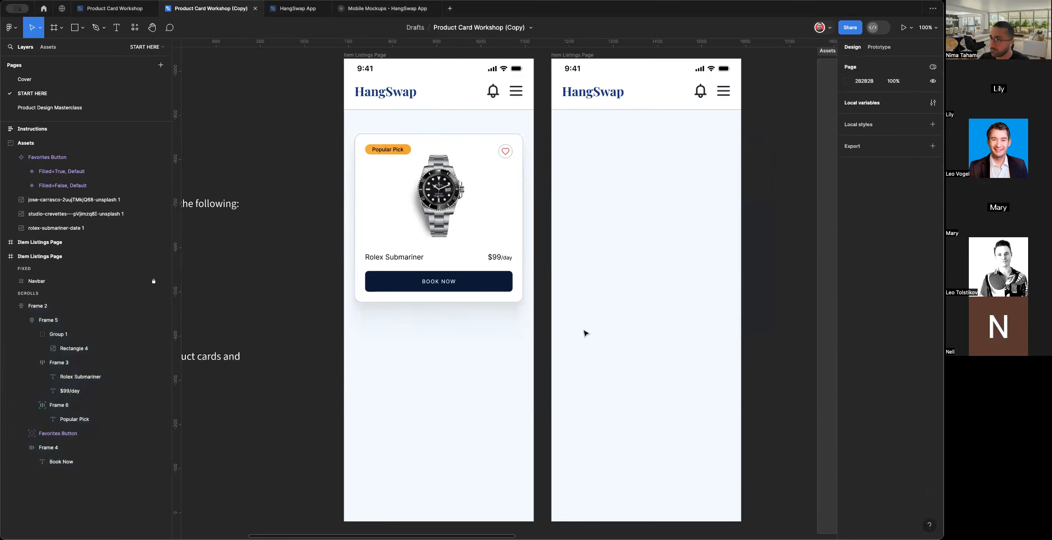
Check the shadowed card on the page and review the workshop instructions for Steps 2 and 3.
scroll(584, 331, "down", 2)
scroll(584, 331, "down", 1)
left_click(526, 252)
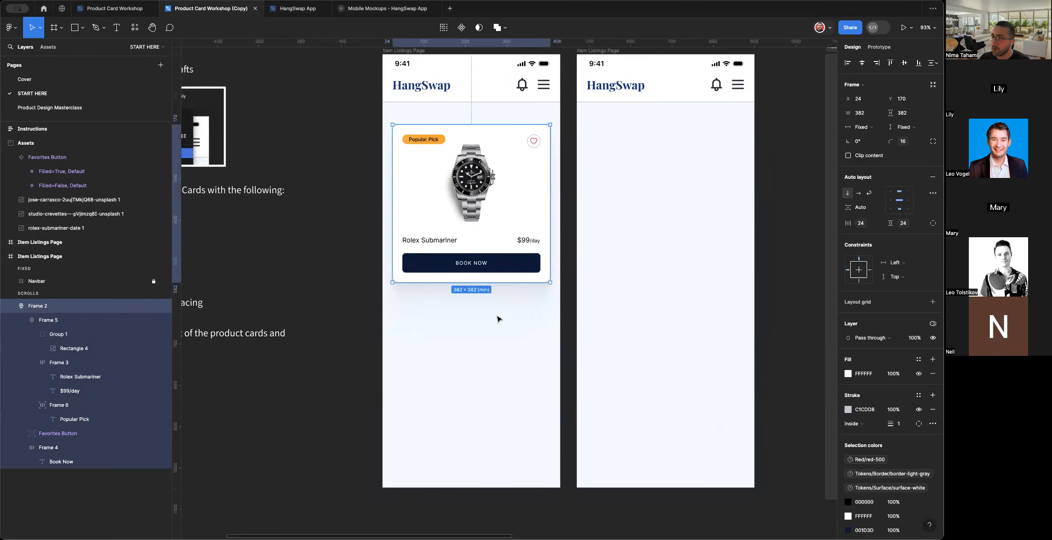
scroll(498, 318, "left", 5)
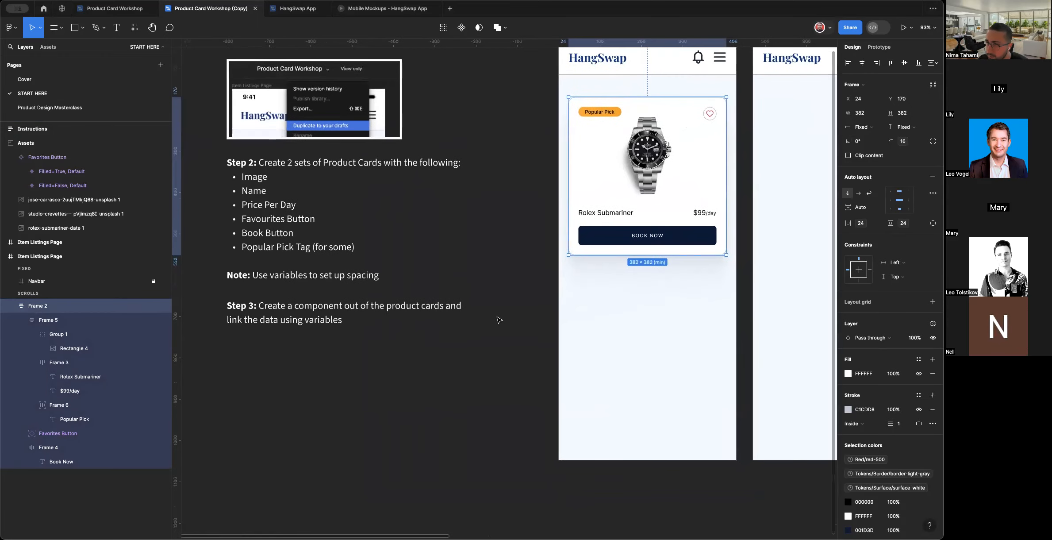
scroll(499, 320, "right", 3)
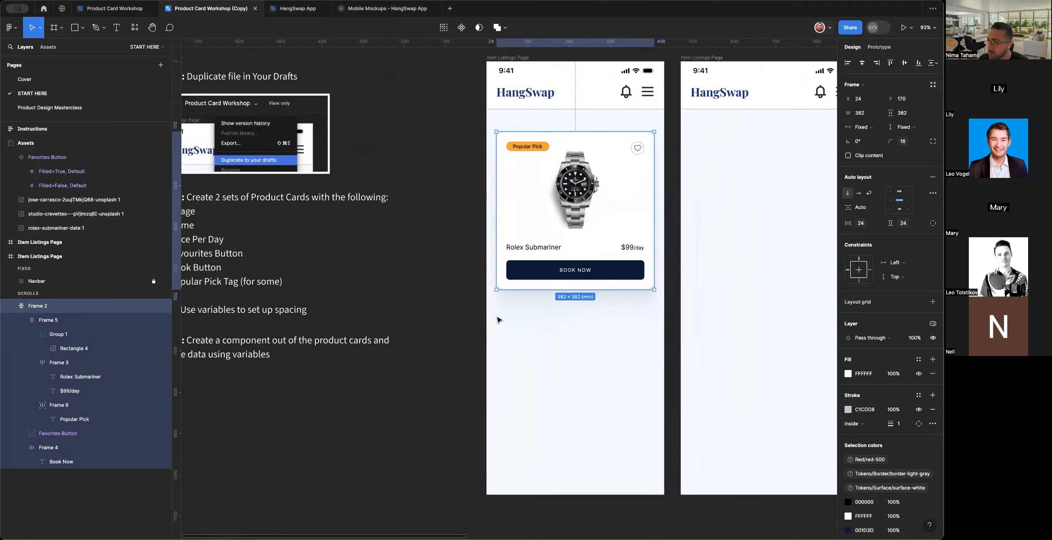
left_click(534, 327)
scroll(534, 327, "right", 4)
scroll(535, 327, "right", 1)
Move the product card up on the Item Listings Page to Y 140, keeping X at 24.
left_click(472, 236)
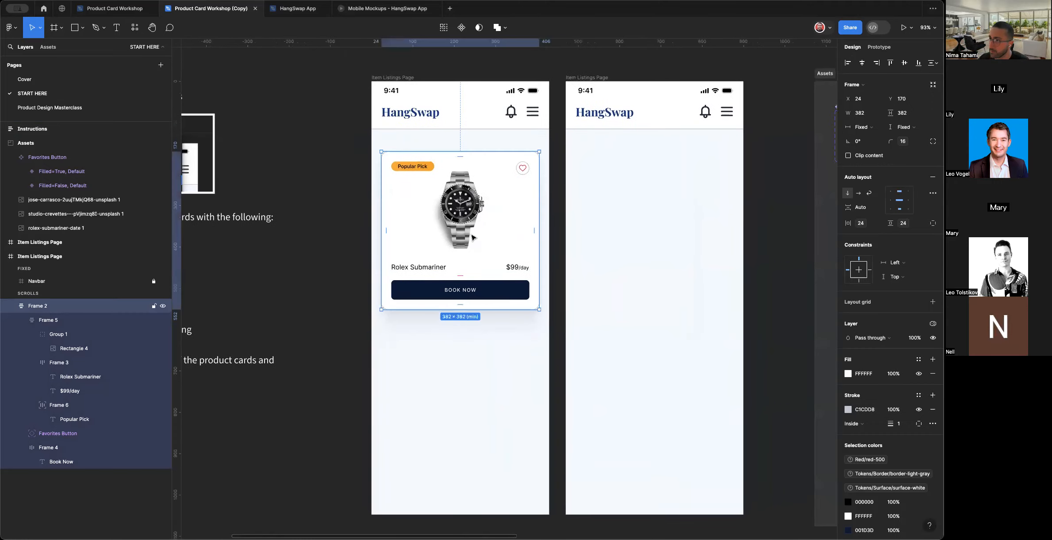
left_click_drag(472, 228, 484, 215)
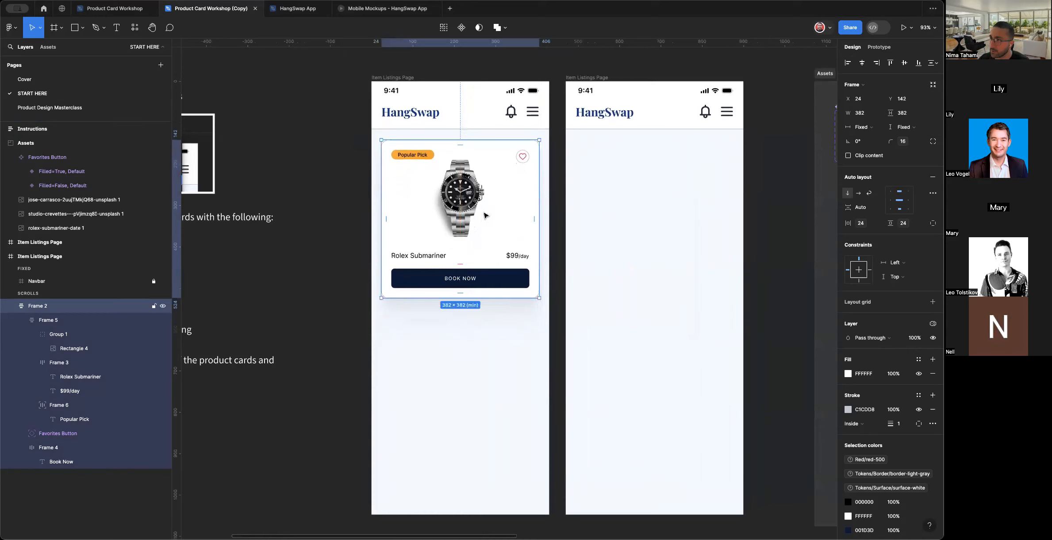
key("Up")
key("Up")
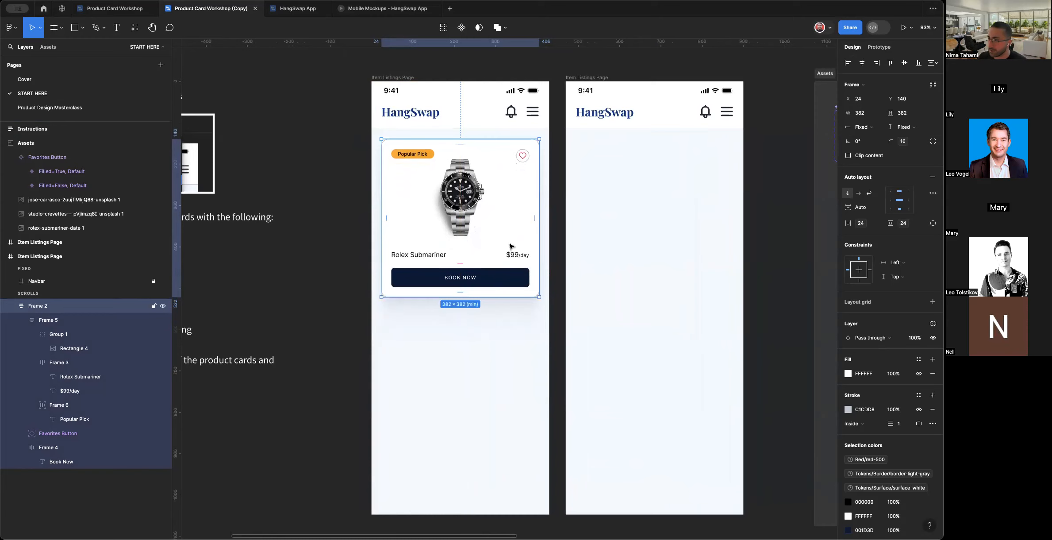
Duplicate the product card, place the copy 24 px below the original, and wrap both cards in an auto layout frame.
key("ctrl+d")
left_click_drag(486, 197, 485, 366)
left_click(441, 234, "shift")
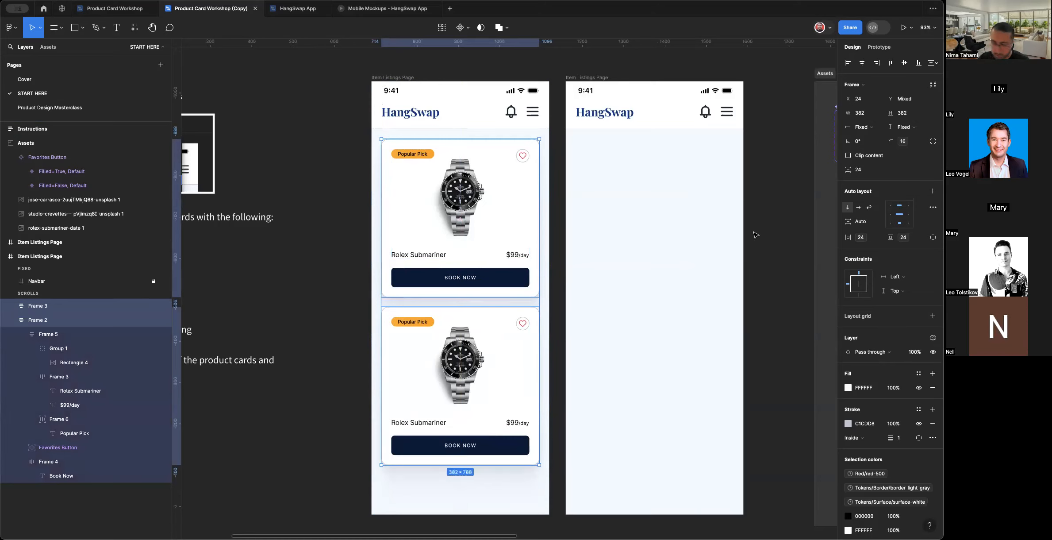
key("shift+a")
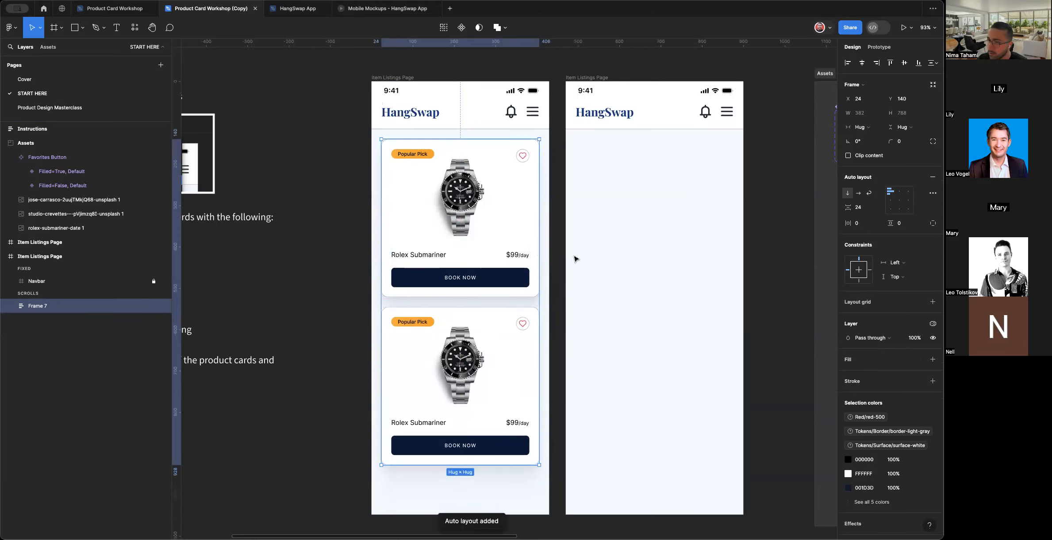
Duplicate the second product card inside the auto layout frame to add a third card to the list.
double_click(508, 342)
scroll(508, 343, "down", 5)
scroll(508, 342, "right", 2)
key("super+d")
key("Escape")
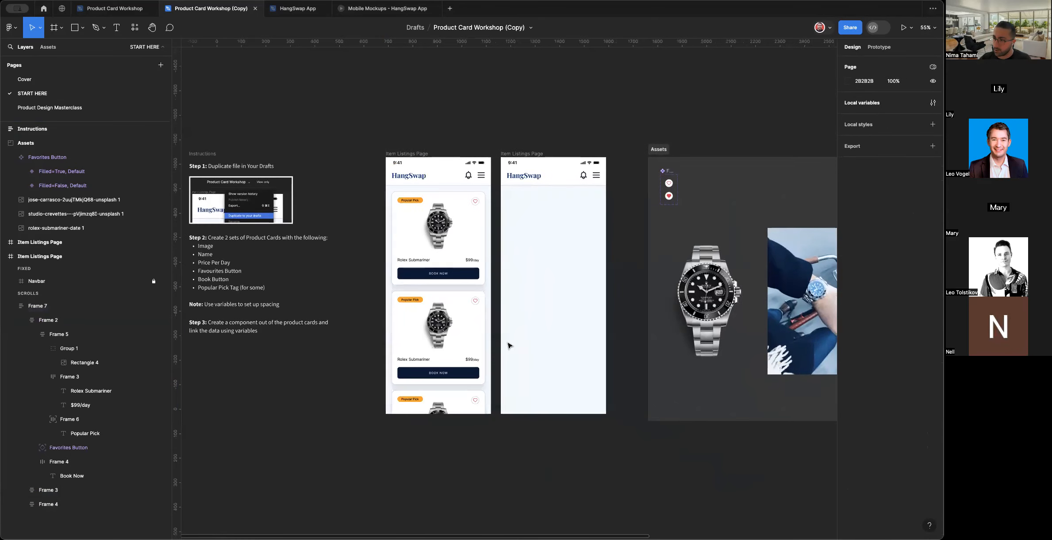
Create a new local variable collection named Products.
scroll(441, 411, "up", 2)
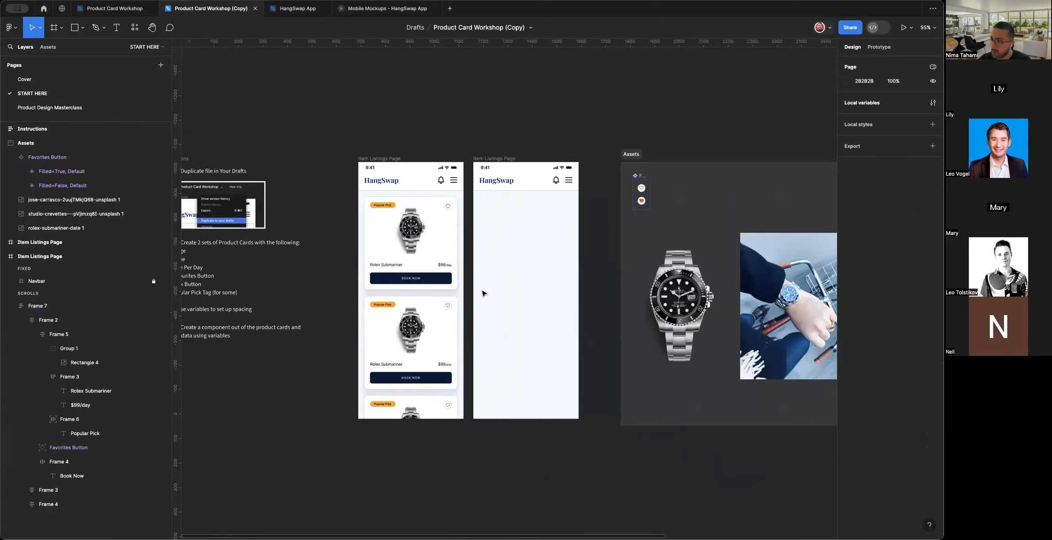
scroll(486, 258, "up", 2)
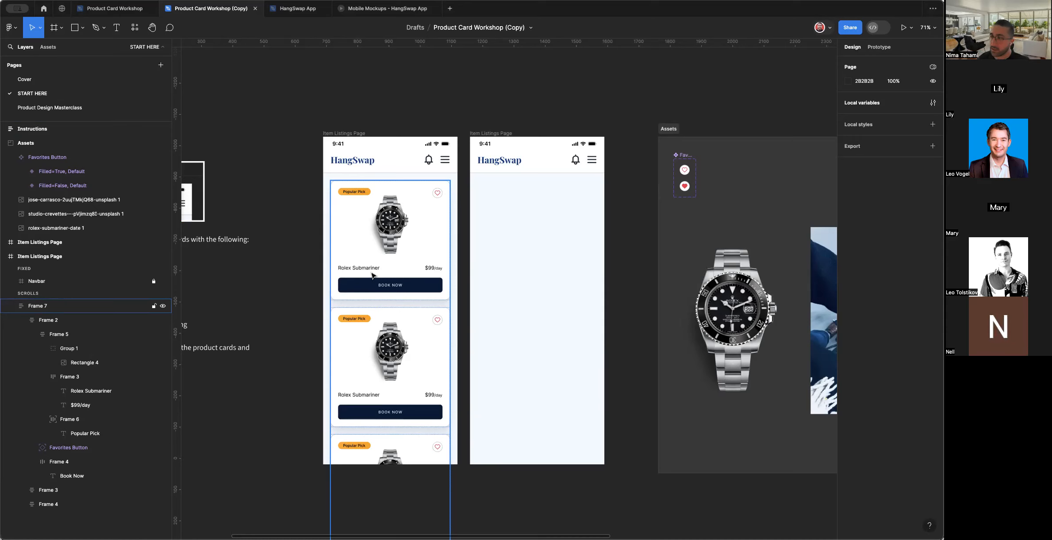
left_click(476, 265)
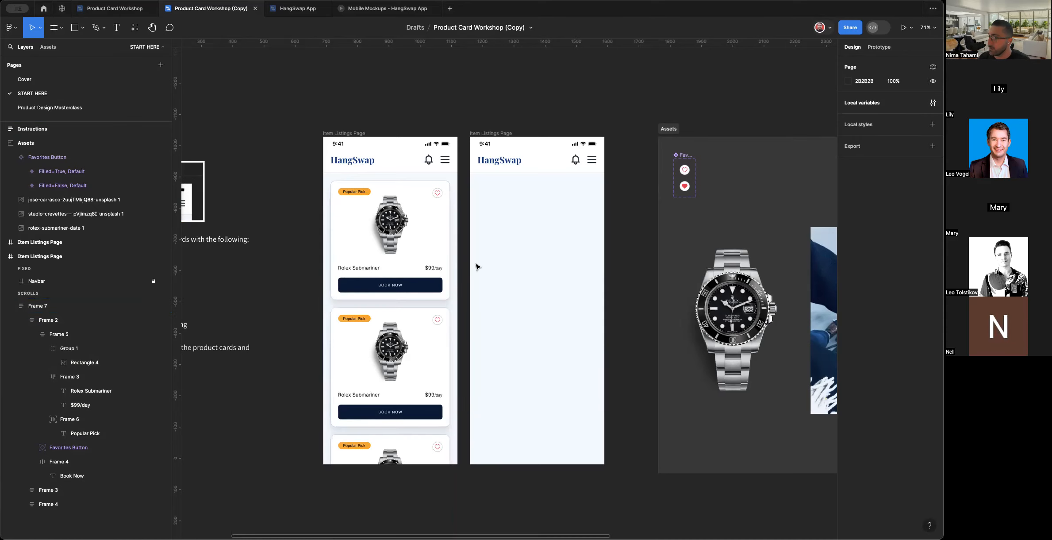
left_click(931, 103)
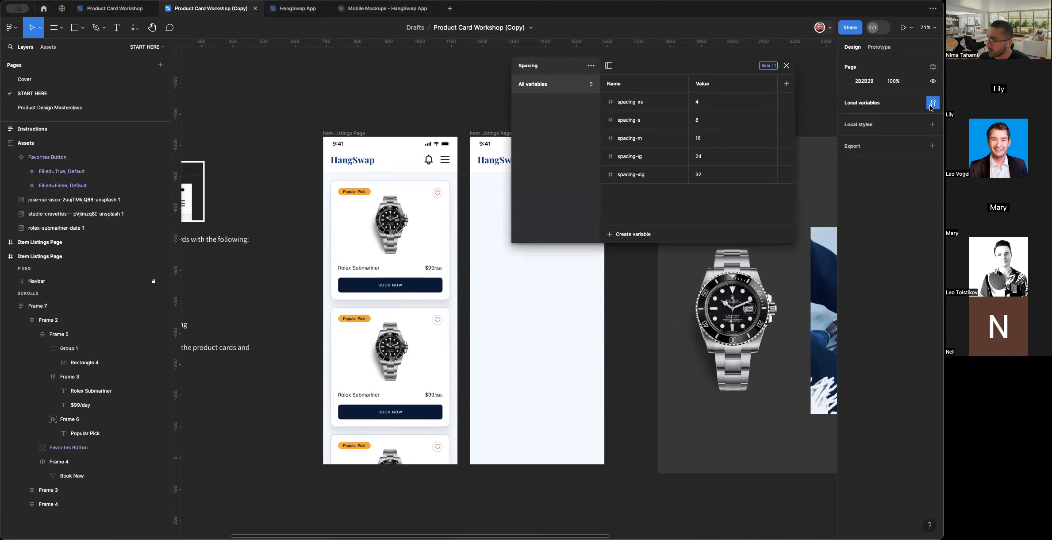
left_click(591, 65)
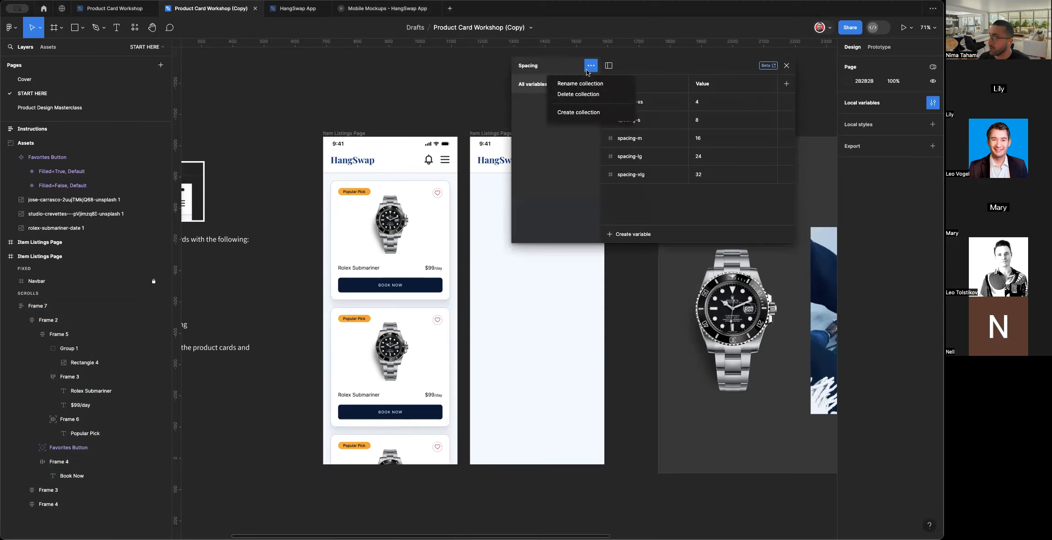
left_click(600, 114)
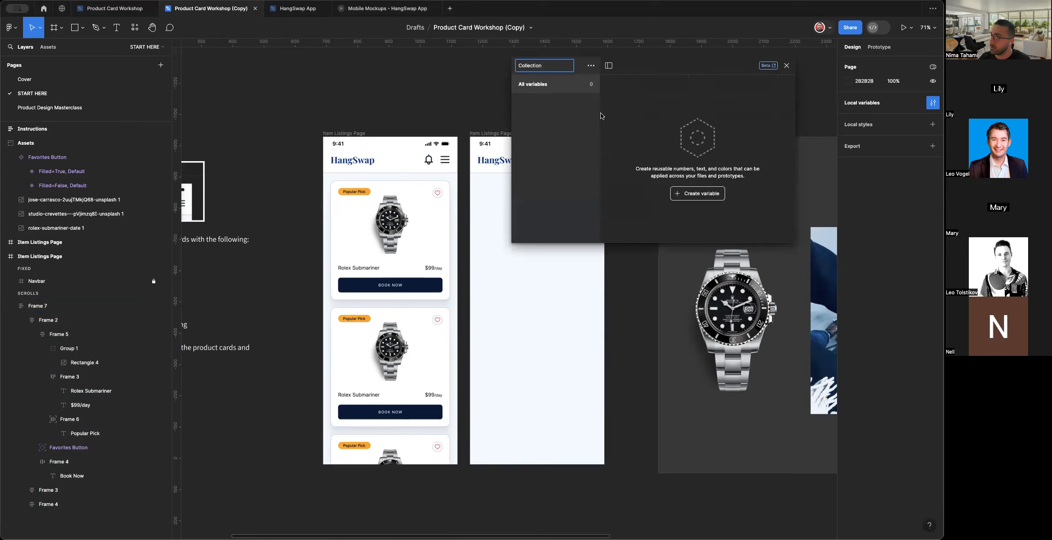
type("Products")
key("Return")
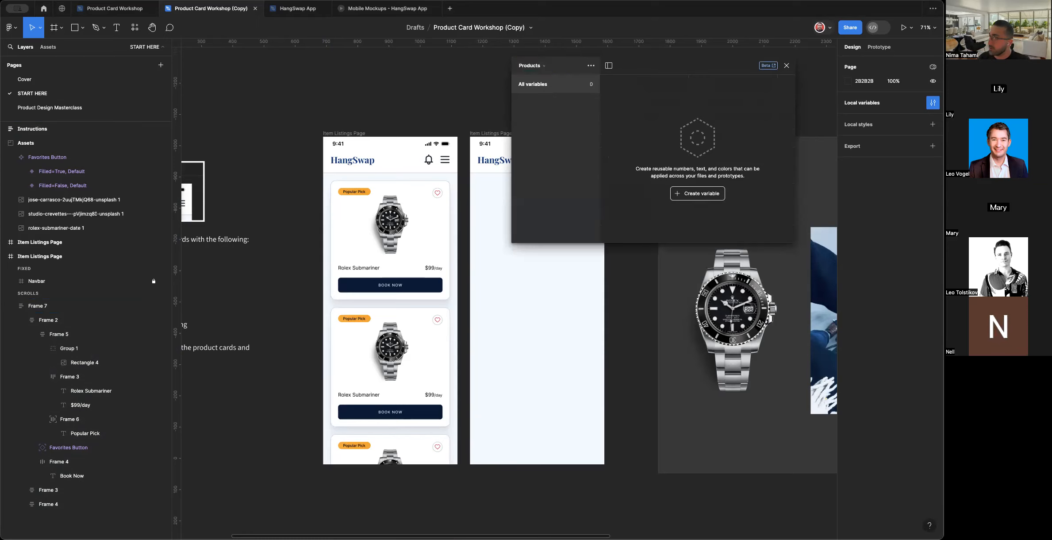
Add a string variable called name to the Products collection.
left_click(702, 197)
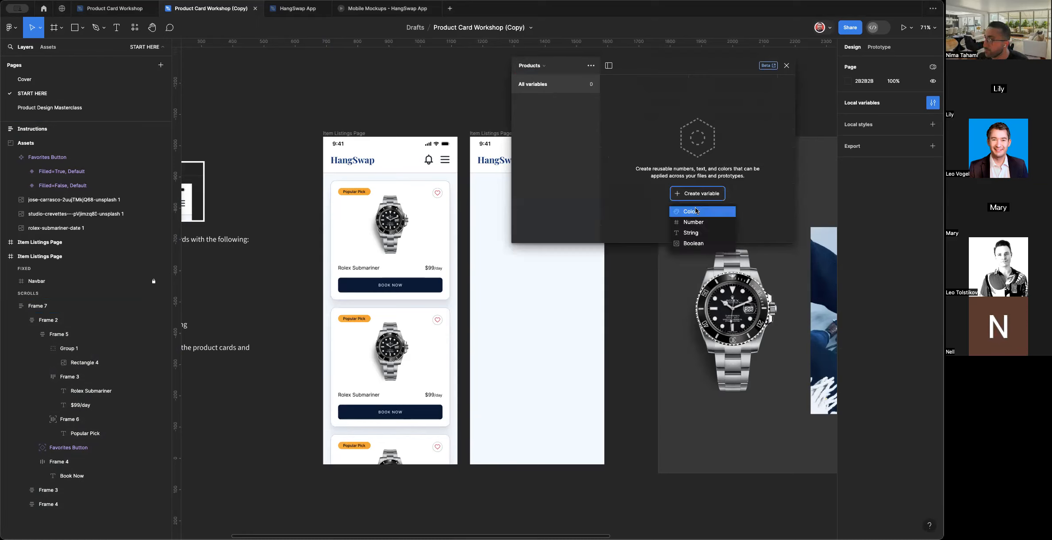
left_click(695, 233)
type("name")
key("Return")
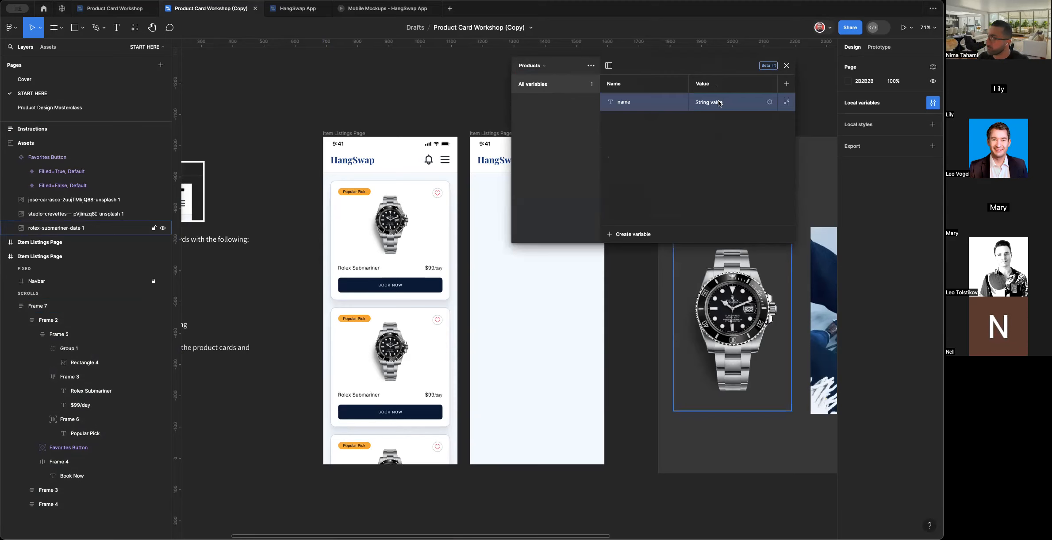
Add a number variable called price-per-day to the Products collection.
left_click(645, 234)
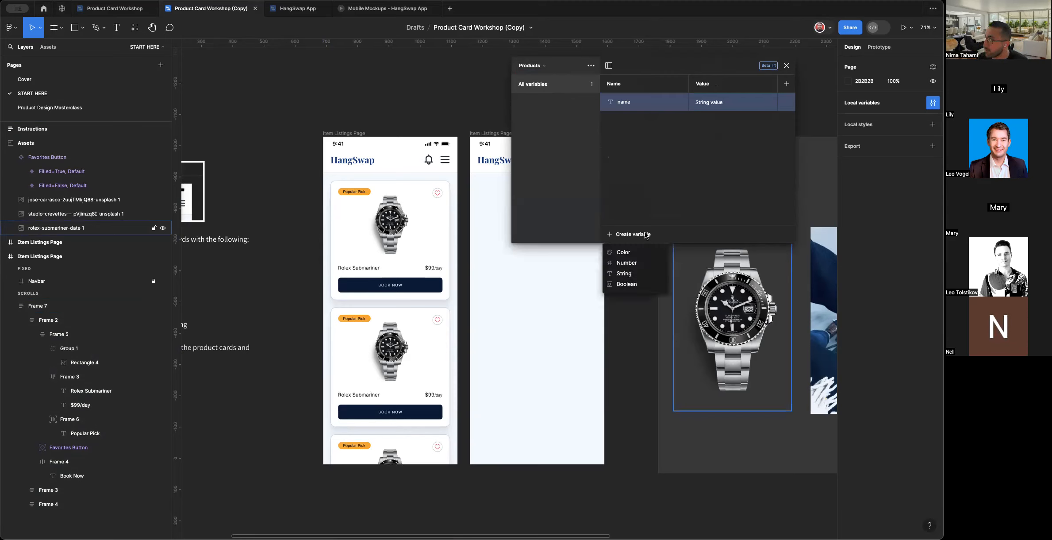
left_click(643, 263)
type("pr")
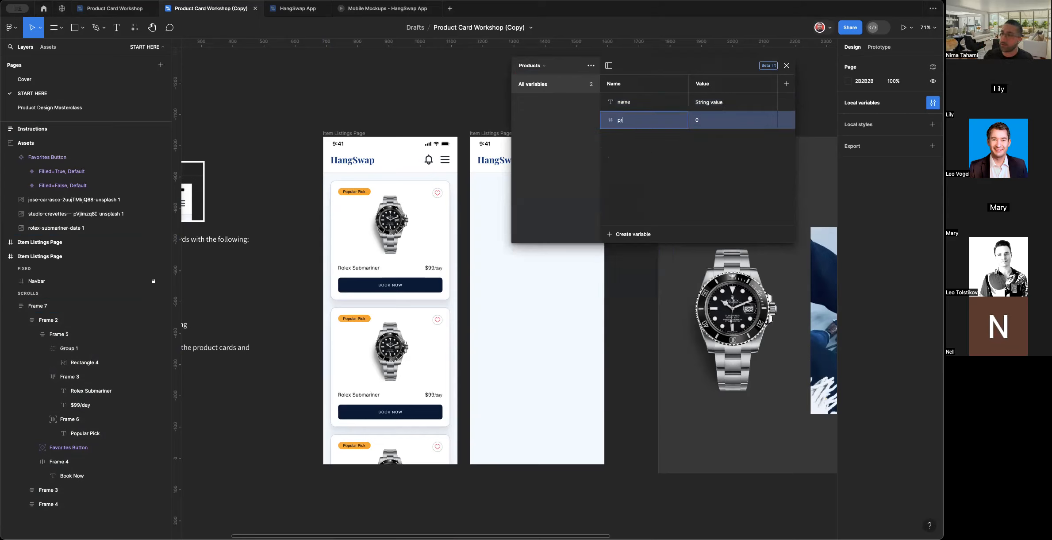
type("ice-per-day")
key("Return")
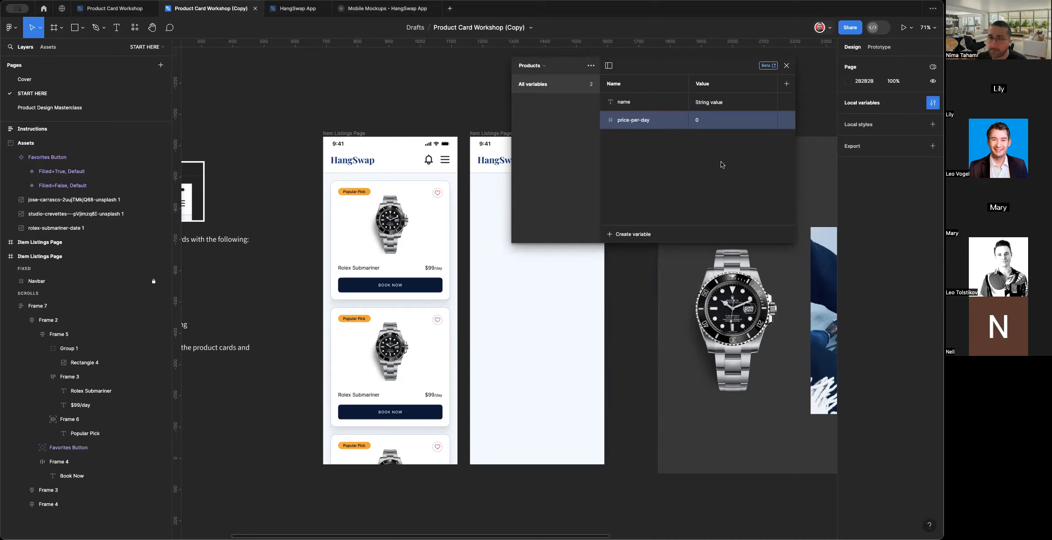
Look over the watch images in the Assets frame and the product cards on the Item Listings Page.
left_click(651, 237)
left_click(644, 236)
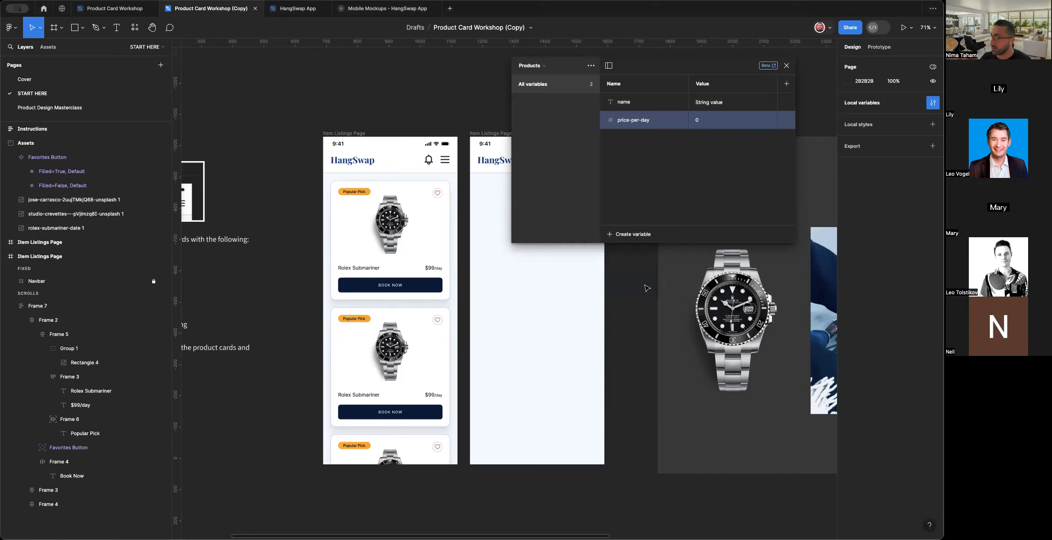
scroll(652, 280, "right", 6)
scroll(653, 280, "right", 4)
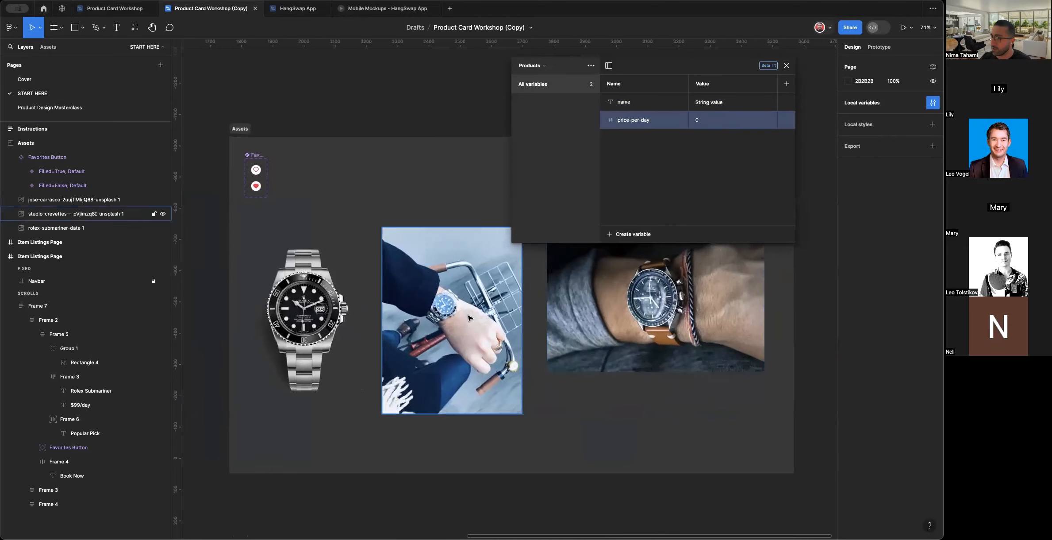
scroll(533, 320, "left", 3)
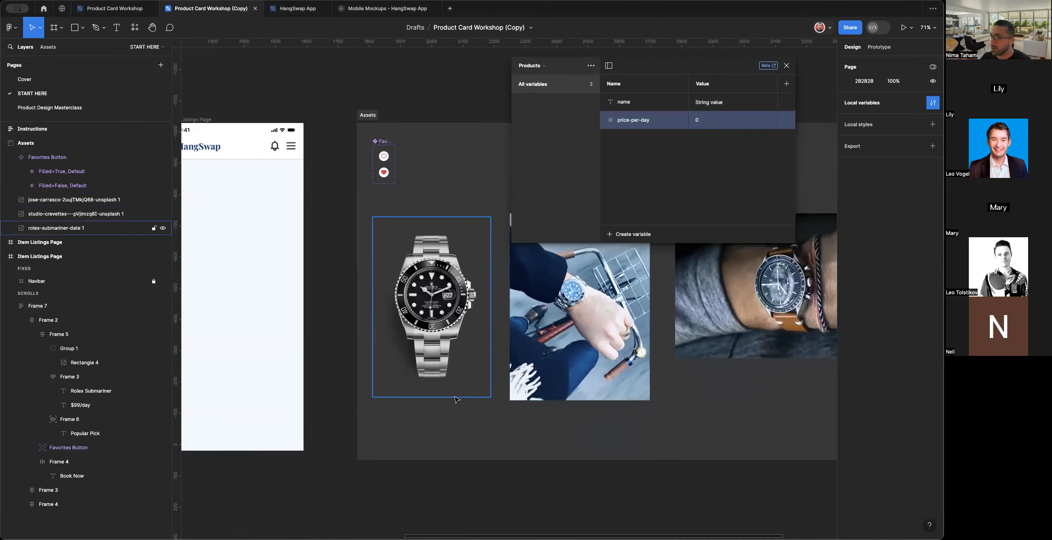
scroll(535, 319, "left", 5)
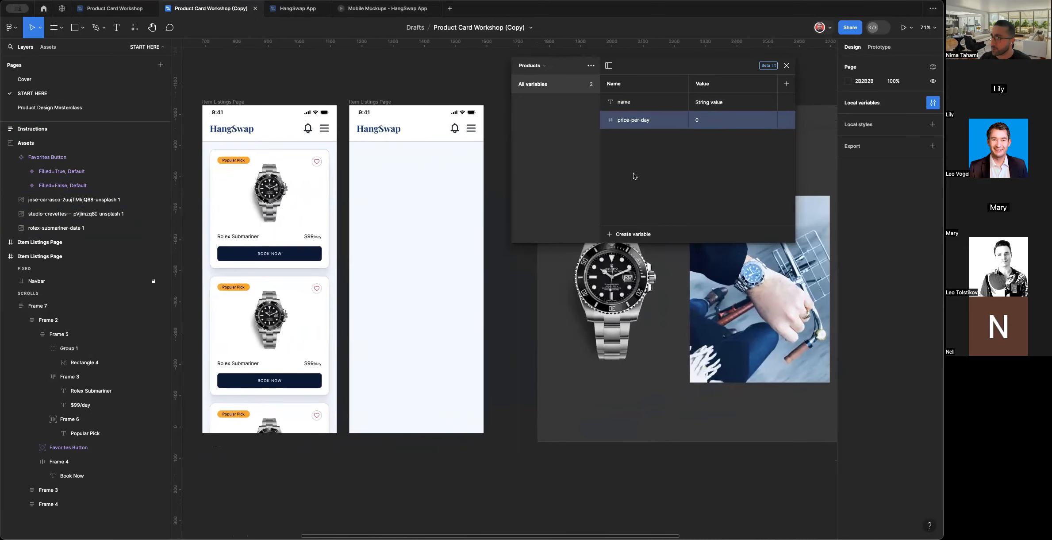
scroll(379, 300, "left", 1)
scroll(379, 300, "left", 1)
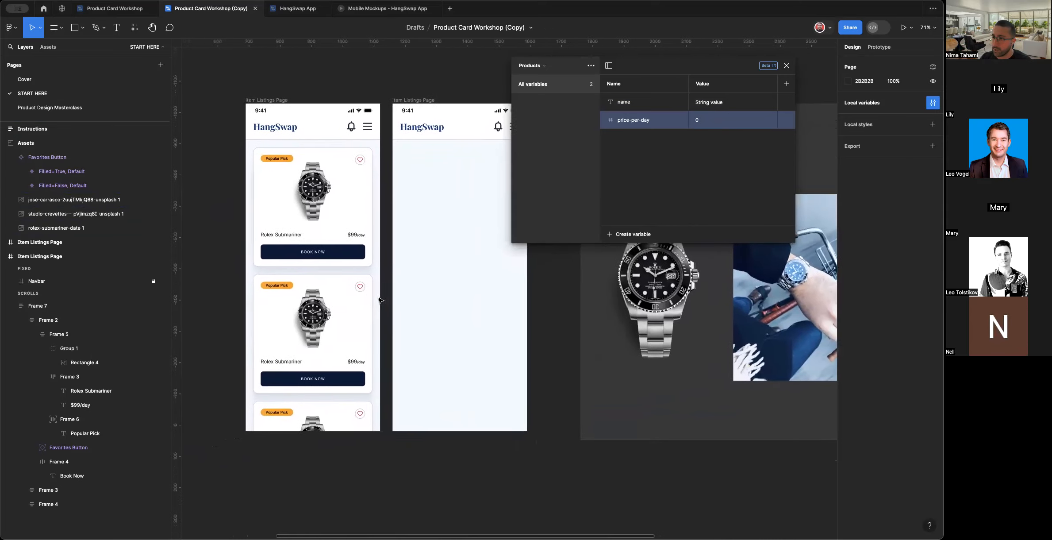
scroll(374, 234, "up", 5)
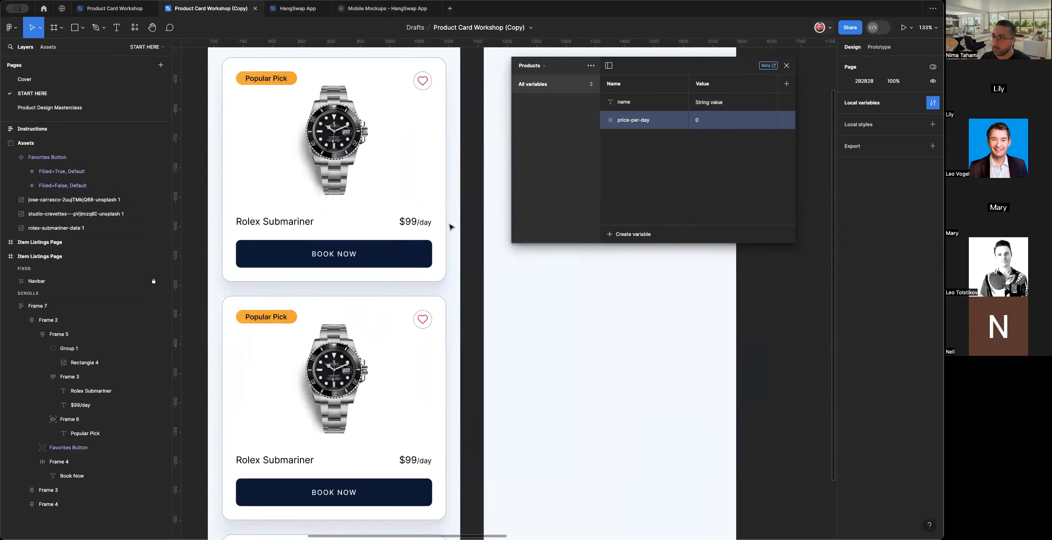
scroll(451, 223, "up", 2)
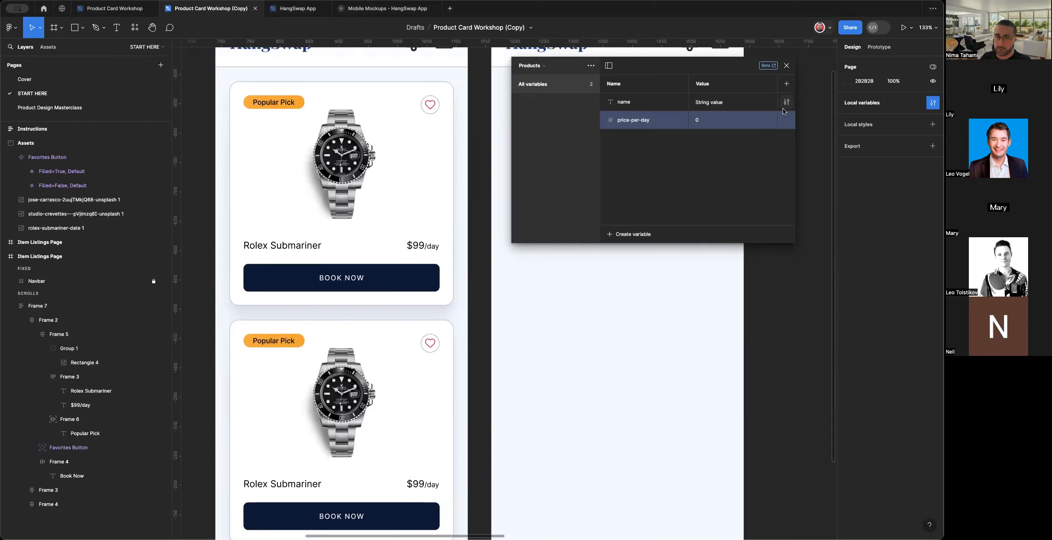
Bind the first card's Rolex Submariner text to the name variable.
left_click(304, 246)
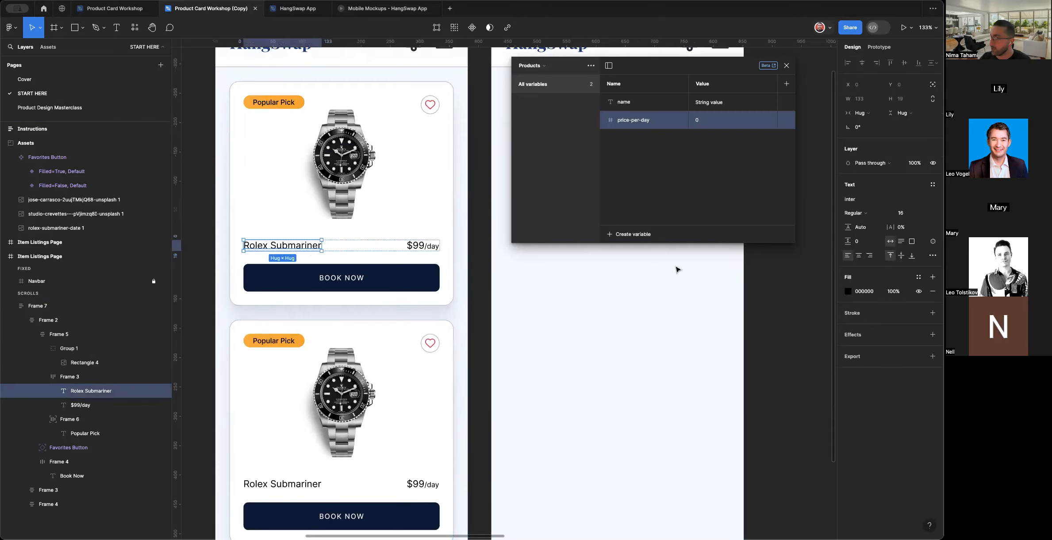
left_click(932, 242)
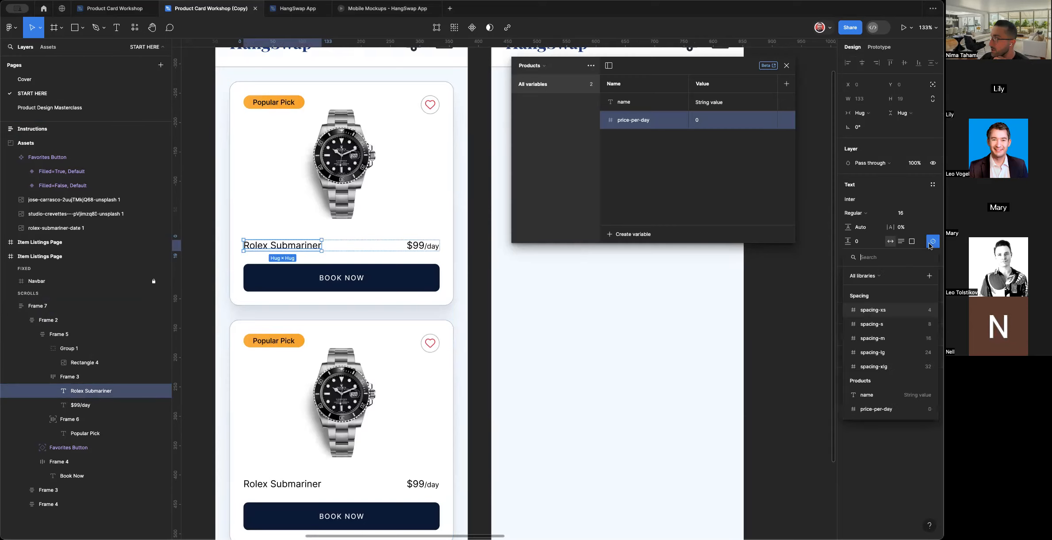
left_click(884, 393)
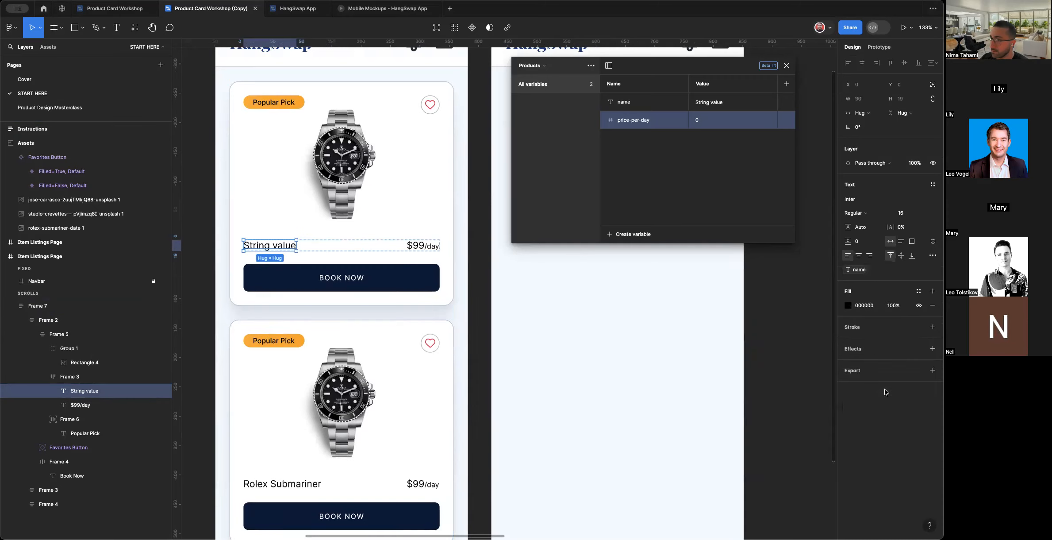
Duplicate the first card's $99/day price text twice within its row.
left_click(418, 246)
scroll(419, 246, "up", 5)
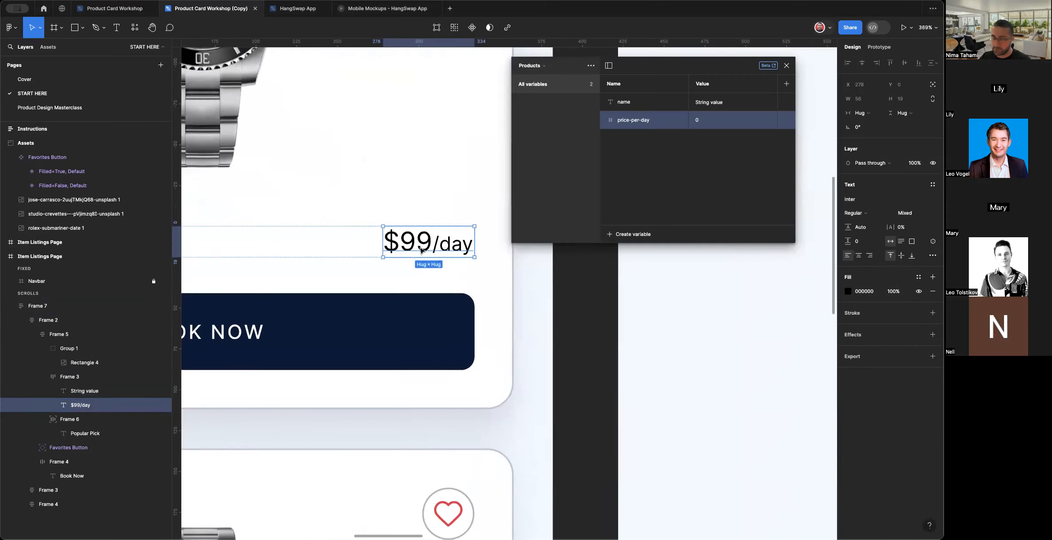
scroll(421, 250, "down", 3)
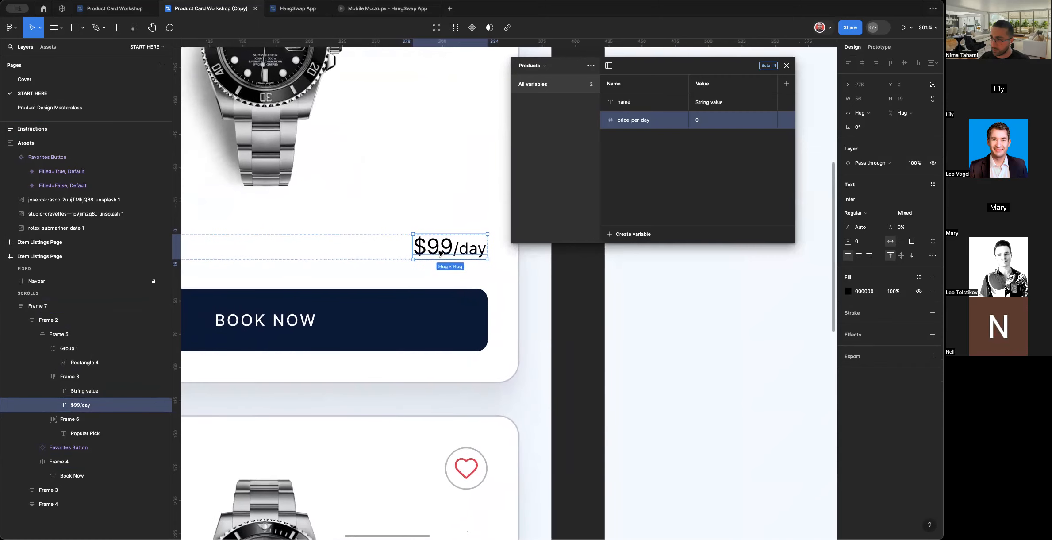
scroll(440, 252, "down", 4)
key("super+d")
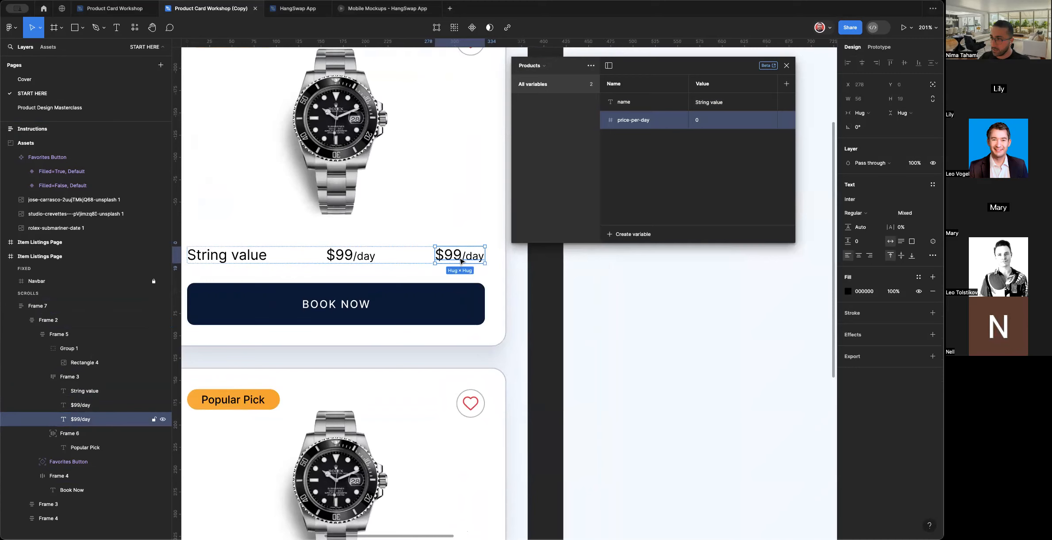
key("super+d")
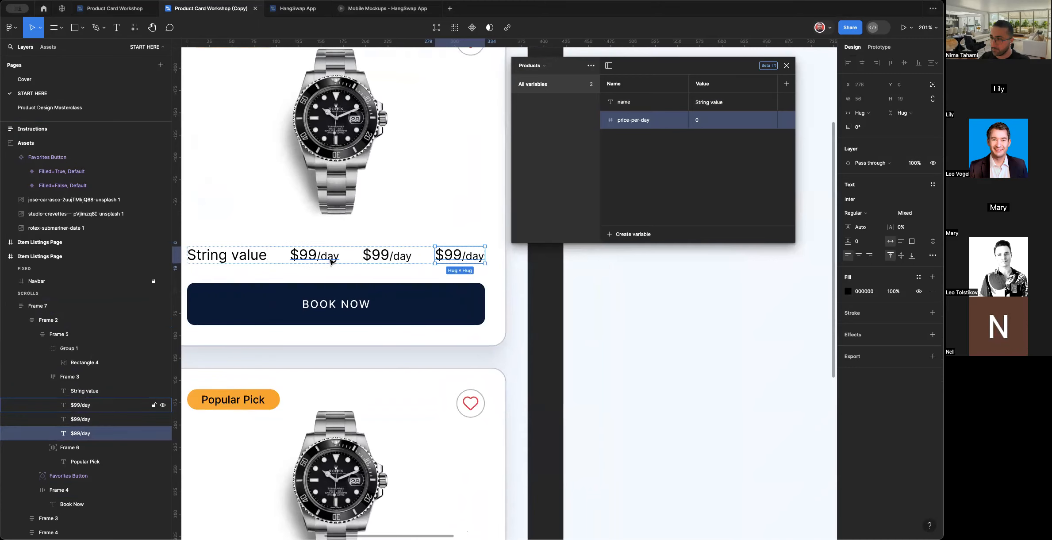
Wrap the three price texts in a horizontal auto layout frame with a gap of 0.
left_click(387, 255, "shift")
left_click(338, 259, "shift")
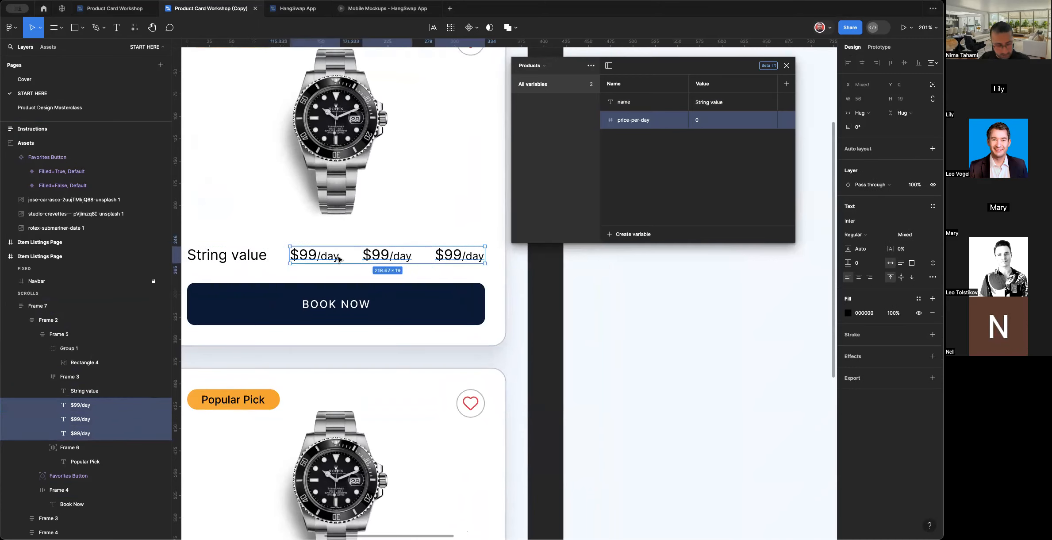
key("shift+a")
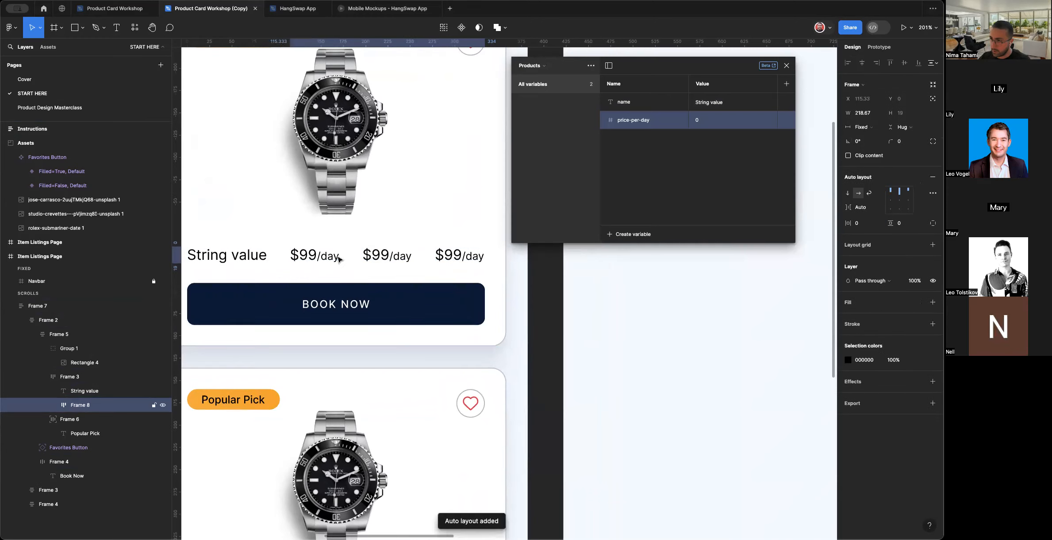
type("0")
key("Return")
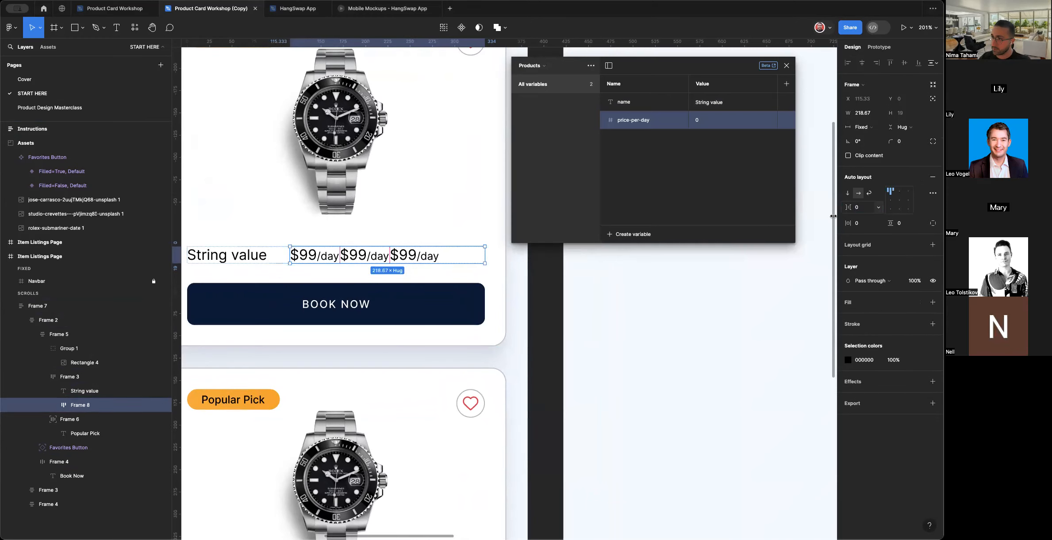
Delete $99 from the third price text so that it reads only /day.
left_click(277, 259)
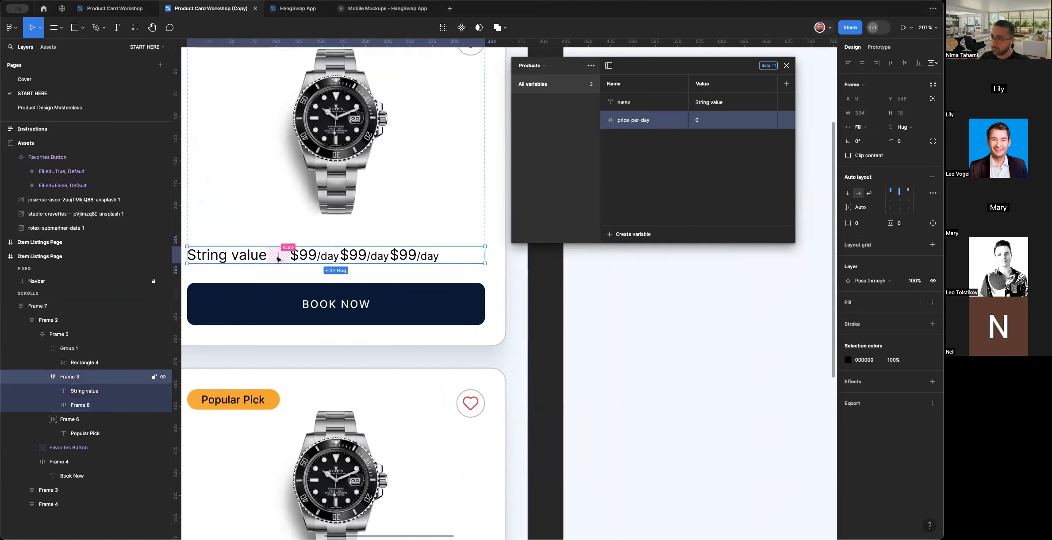
scroll(278, 259, "up", 3)
right_click(307, 250)
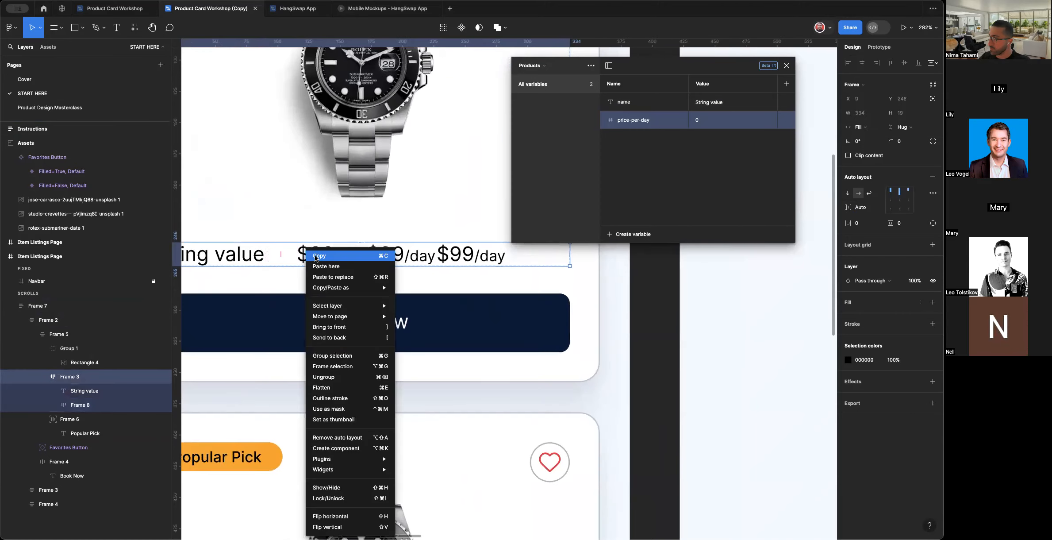
left_click(318, 256)
double_click(452, 253)
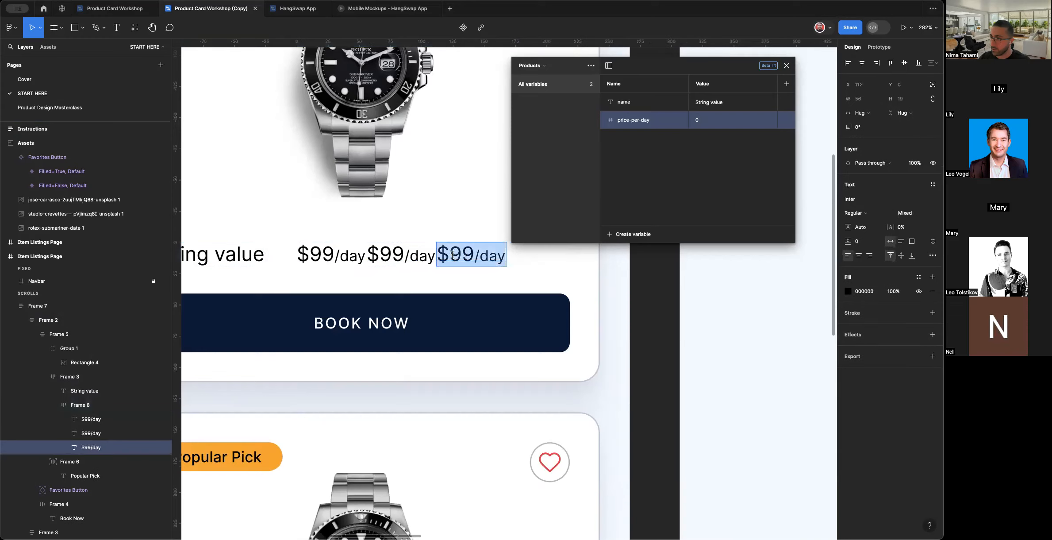
left_click_drag(474, 255, 437, 255)
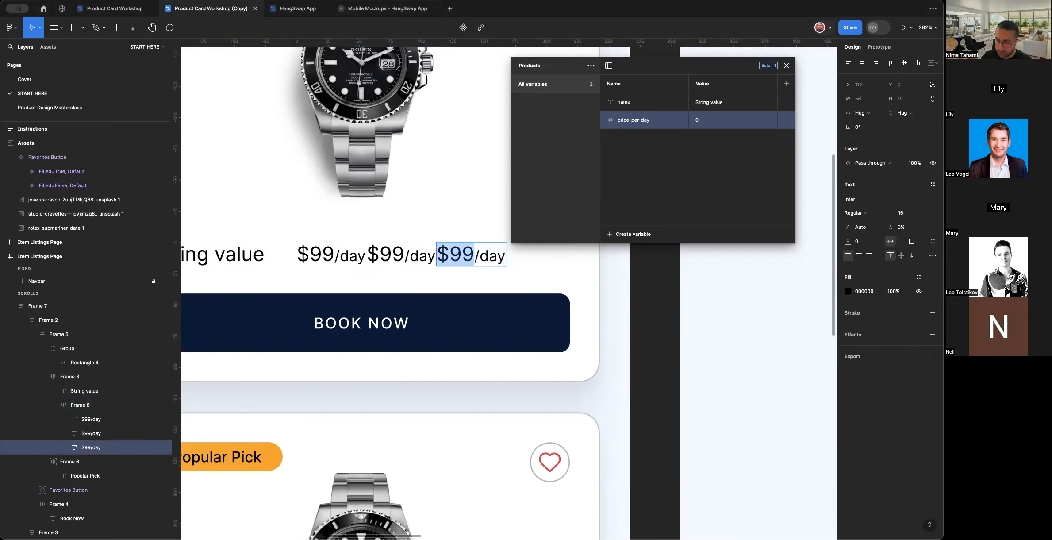
key("BackSpace")
key("Escape")
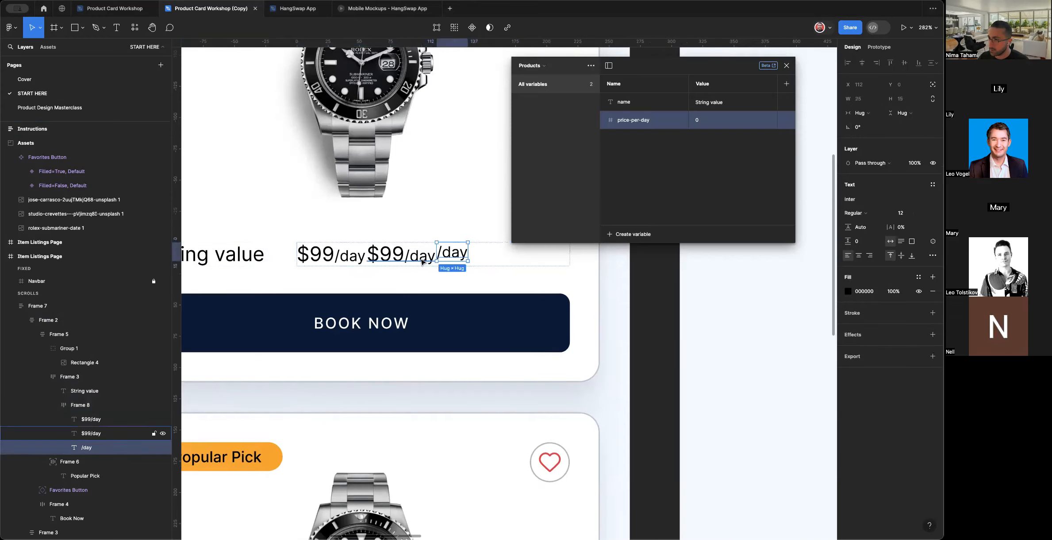
Reduce the middle price text to 99 by removing the dollar sign and /day.
double_click(420, 259)
left_click(418, 258)
key("Left")
key("Left")
key("shift+End")
key("BackSpace")
key("BackSpace")
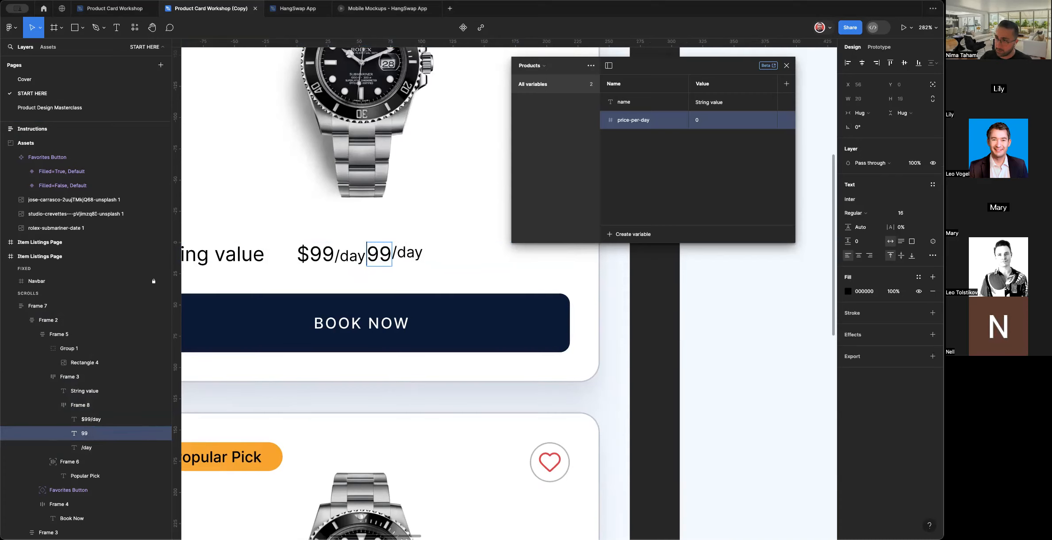
Reduce the first price text to only the dollar sign by removing 99/day.
key("Escape")
double_click(345, 258)
key("Left")
key("Right")
key("shift+End")
key("BackSpace")
key("Escape")
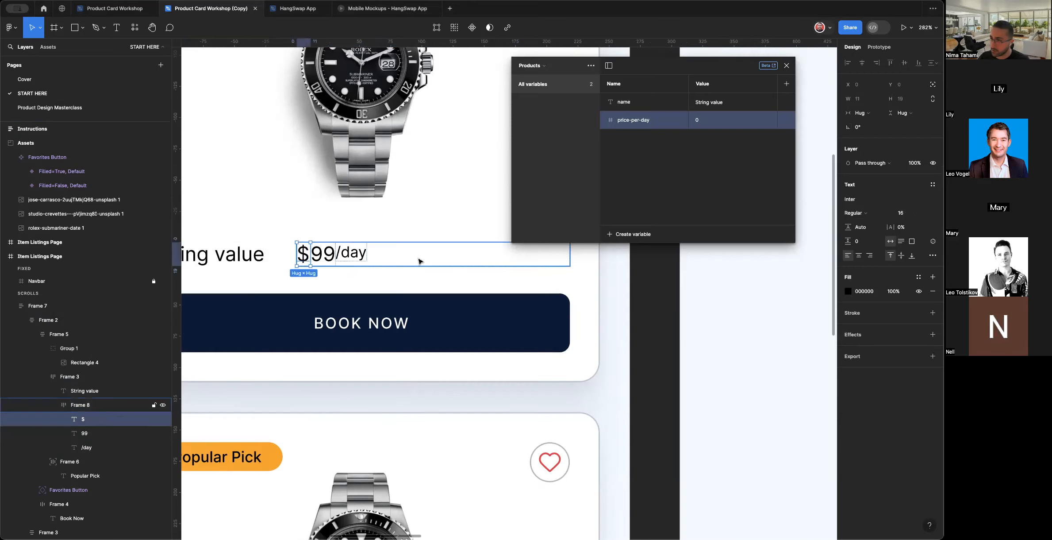
Align the contents of the first card's price frame to the right and center them vertically.
left_click(359, 257)
left_click(382, 260)
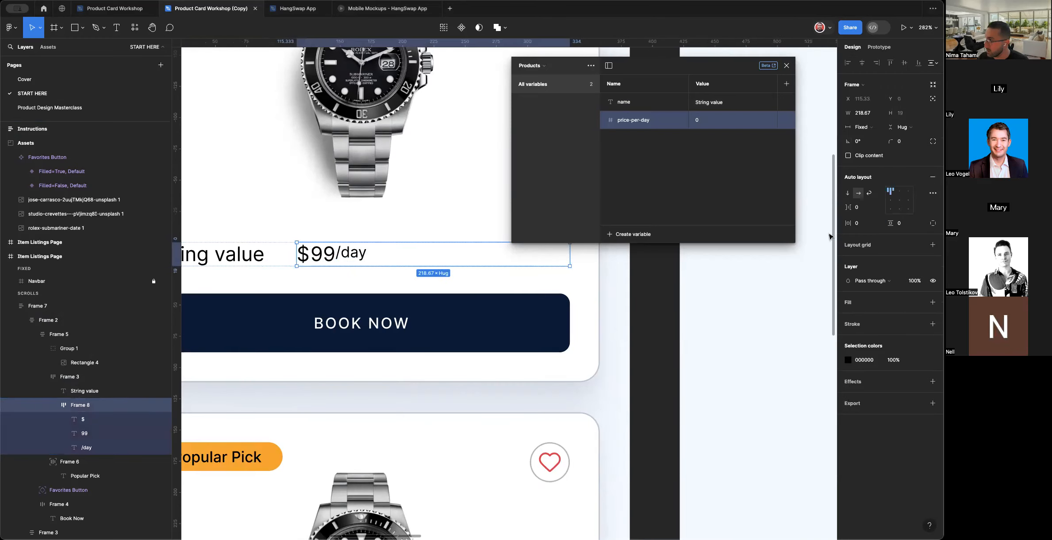
left_click(891, 201)
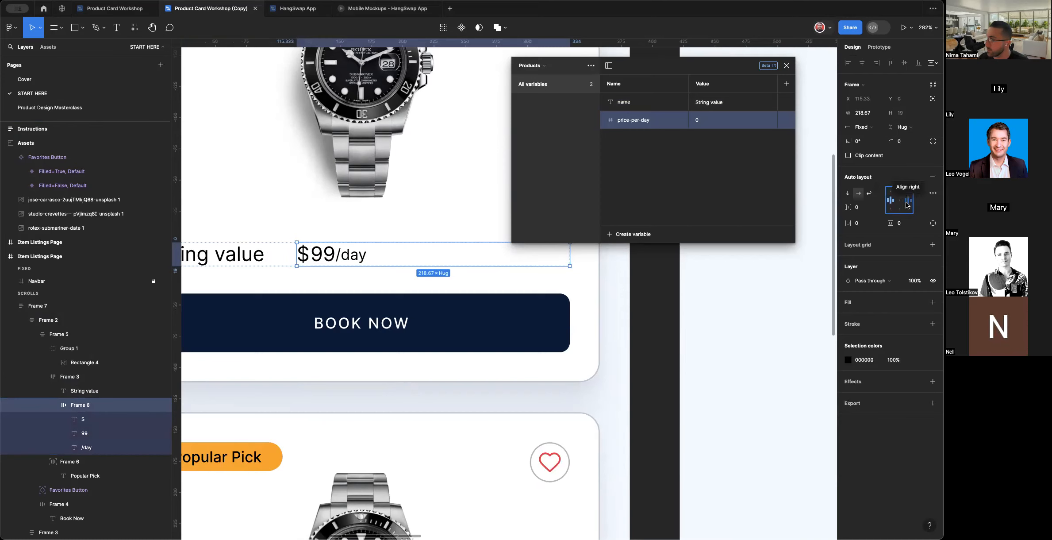
left_click(908, 200)
scroll(484, 320, "right", 3)
scroll(484, 320, "up", 1)
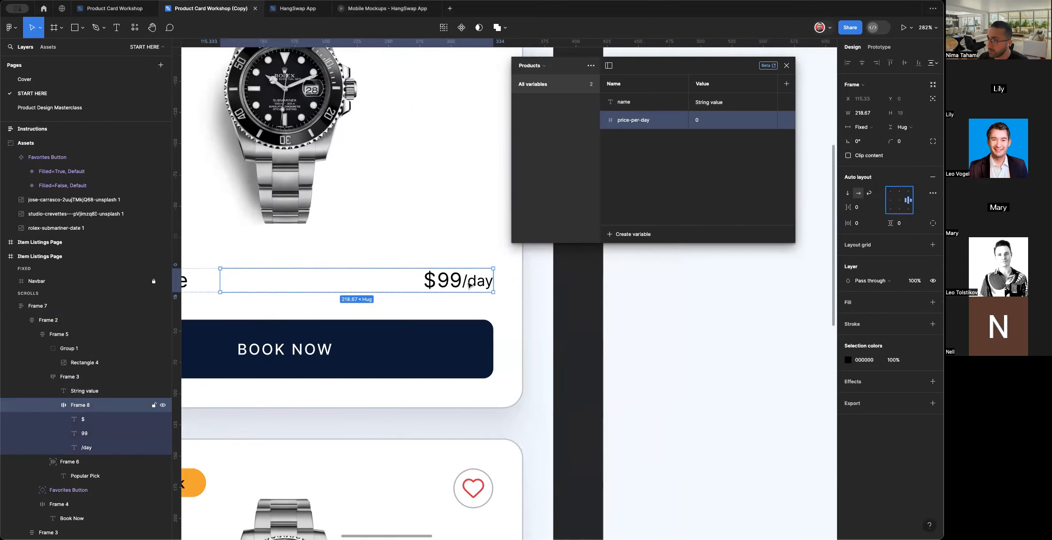
Link the 99 text in the first card's price row to the price-per-day variable.
left_click(453, 287)
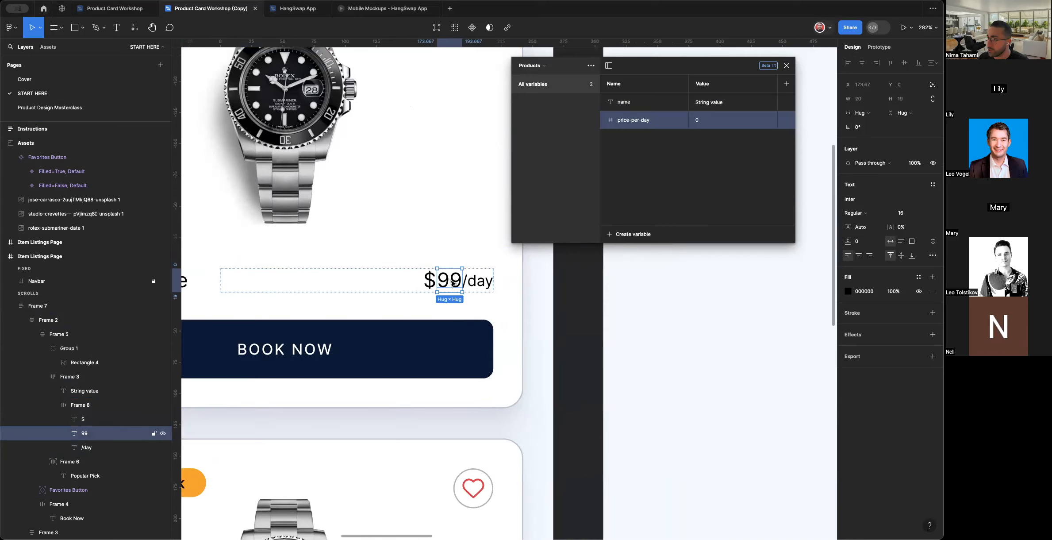
scroll(452, 285, "up", 5)
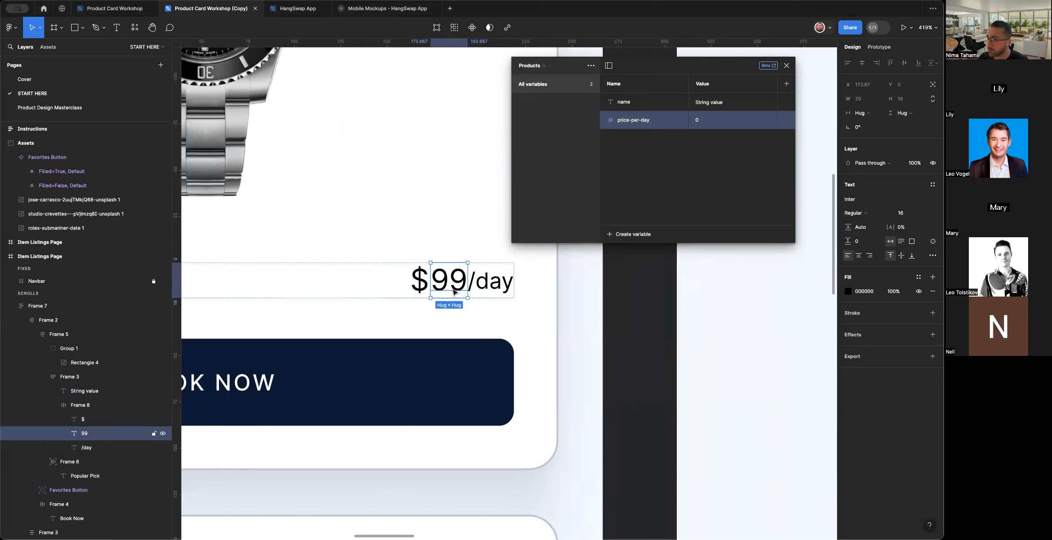
left_click(932, 242)
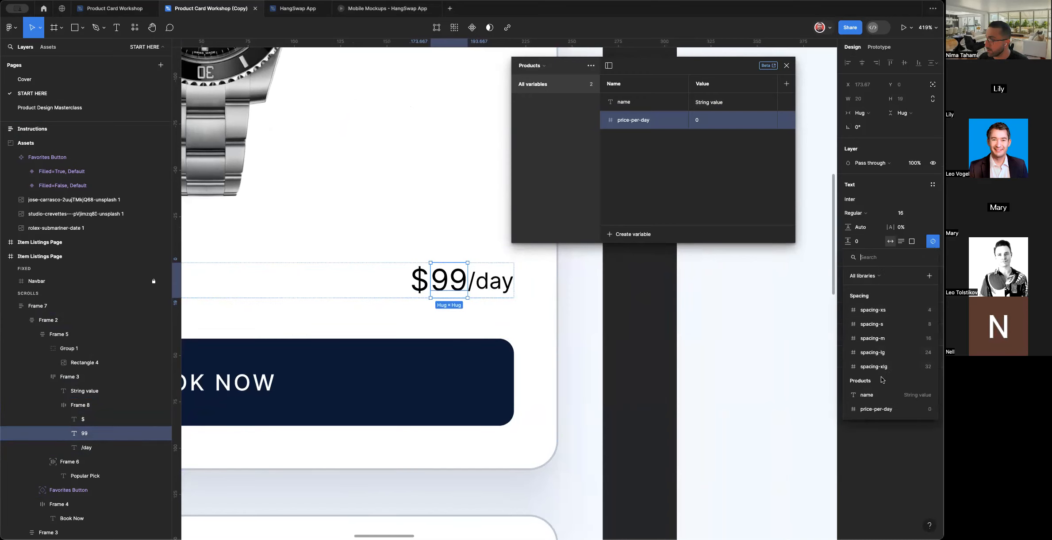
left_click(876, 409)
scroll(482, 338, "down", 3)
scroll(482, 338, "down", 3)
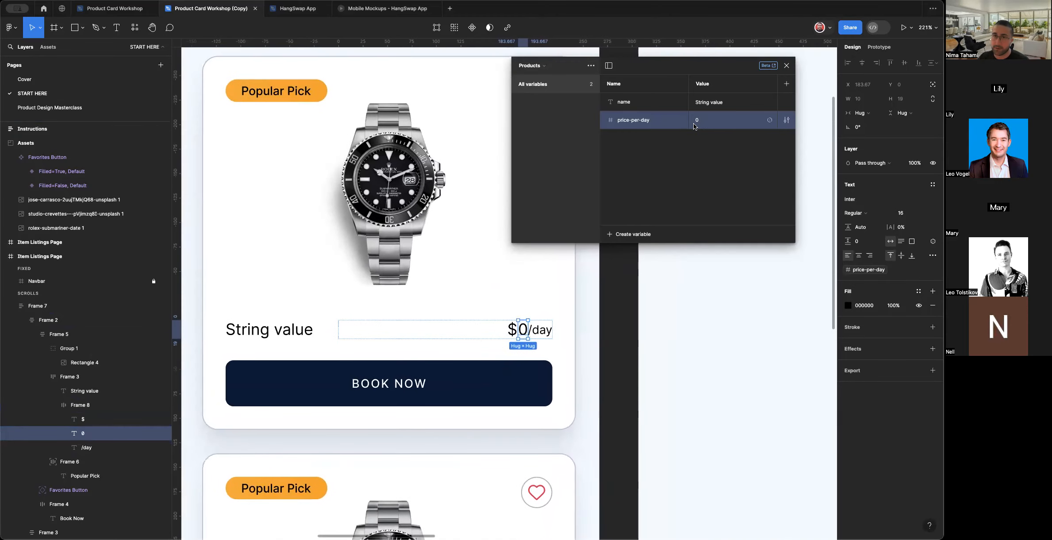
Set the name variable's value to Rolex Submariner.
left_click(710, 103)
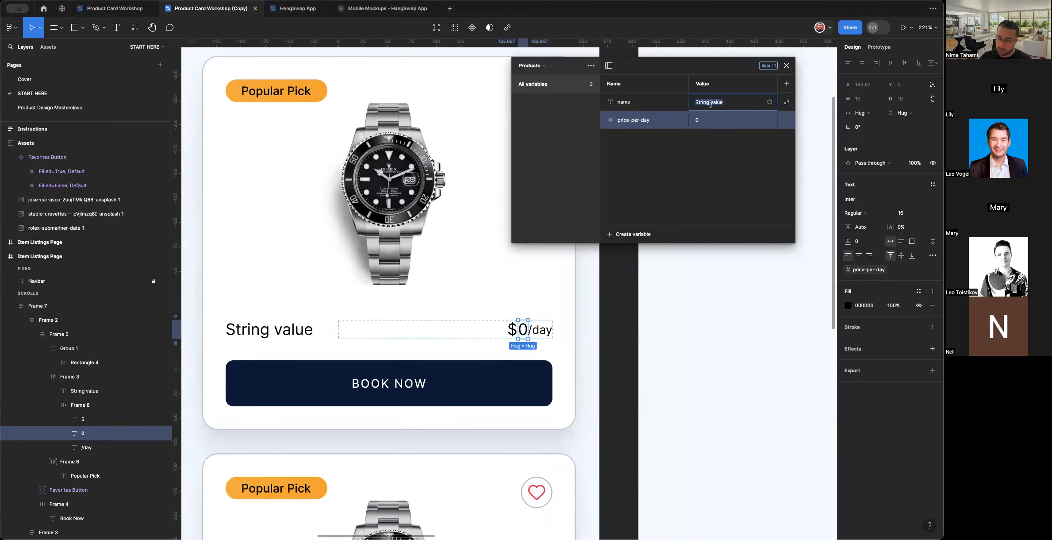
type("Rolex Submariner")
key("Return")
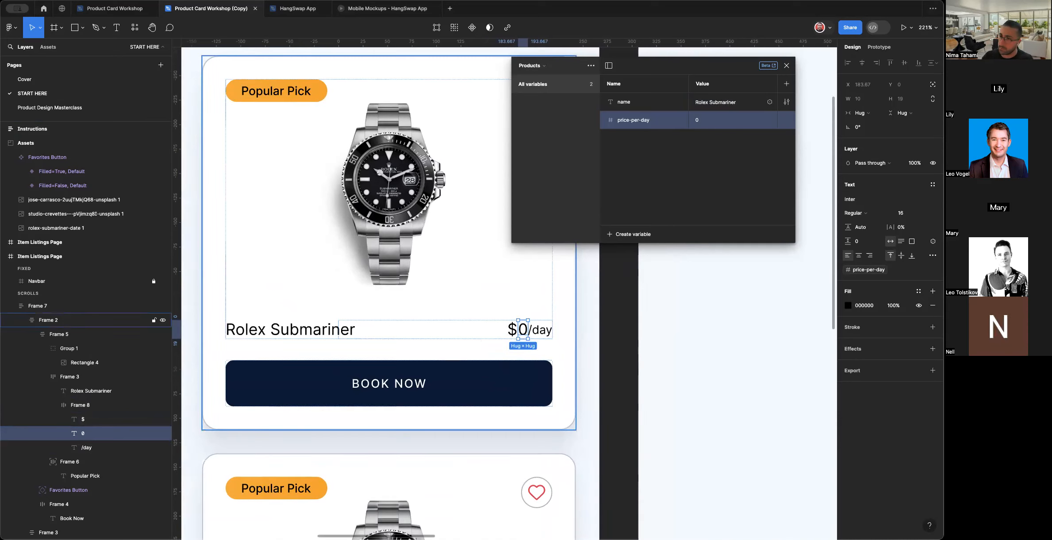
scroll(352, 338, "right", 1)
scroll(352, 338, "up", 1)
scroll(351, 338, "right", 1)
scroll(351, 338, "up", 1)
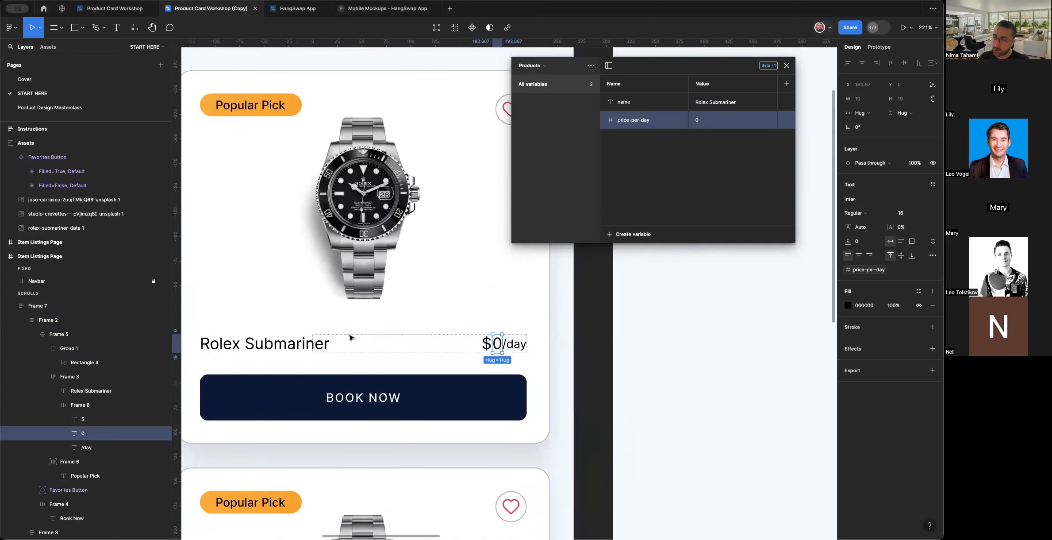
Set the price-per-day variable's value to 150 and close the variables window.
left_click(697, 122)
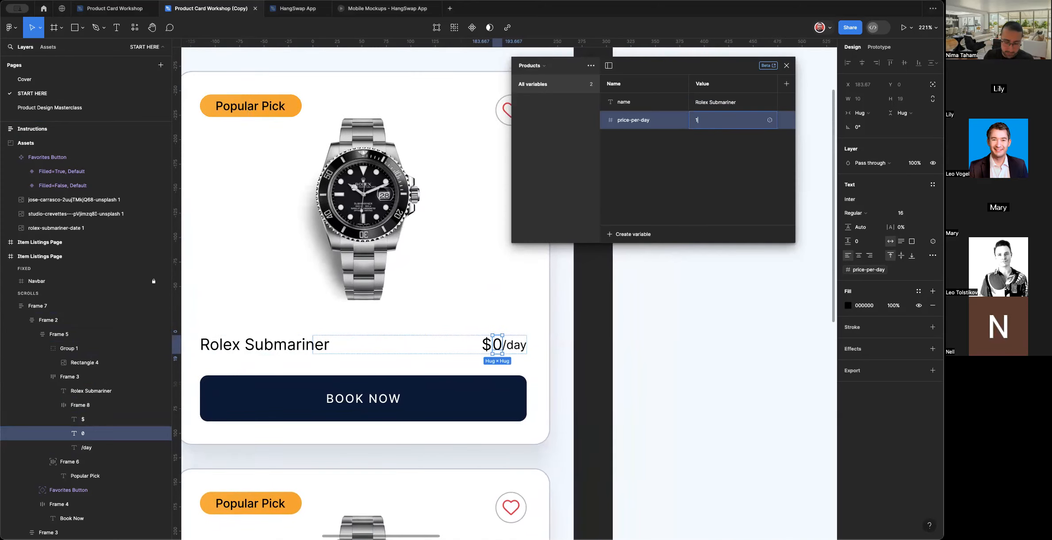
key("Return")
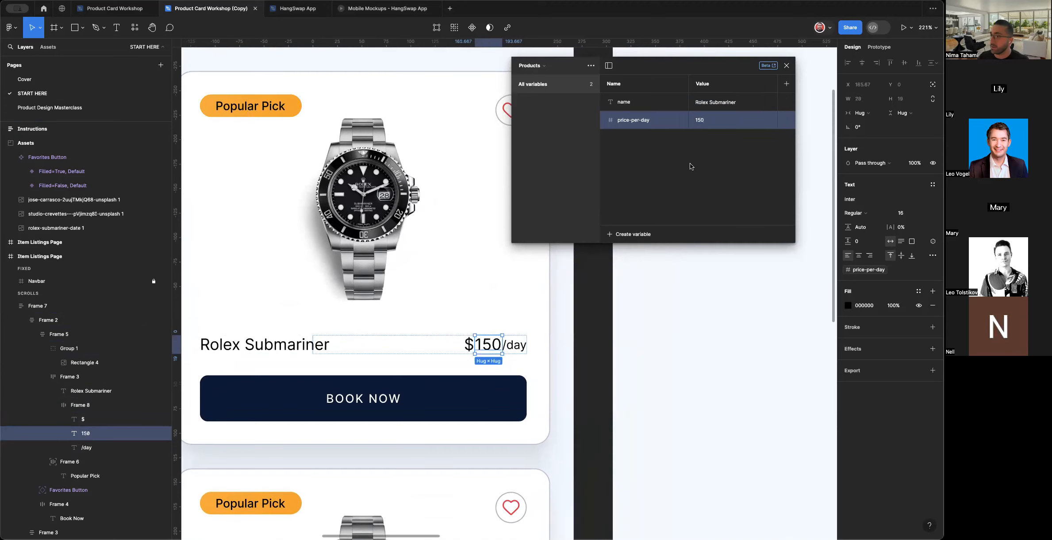
left_click(558, 336)
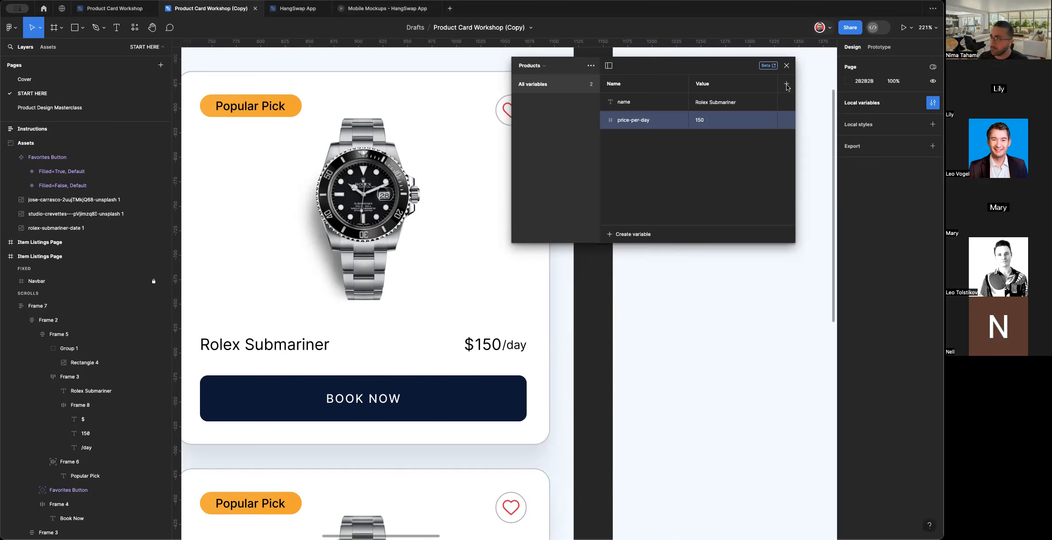
left_click(786, 66)
Review the workshop instructions, both item listings pages and the watch photos in the Assets frame.
scroll(665, 186, "down", 5)
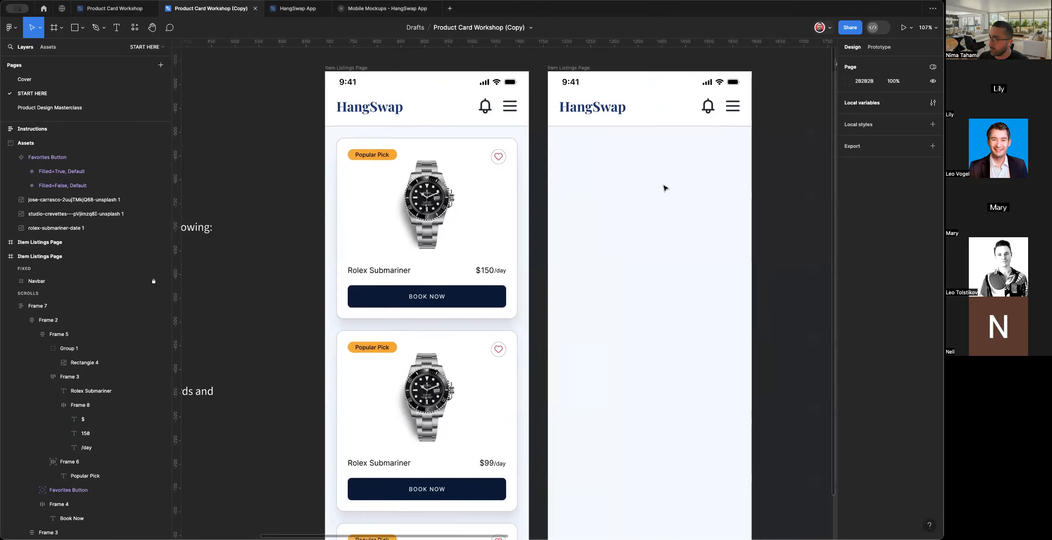
scroll(664, 188, "down", 3)
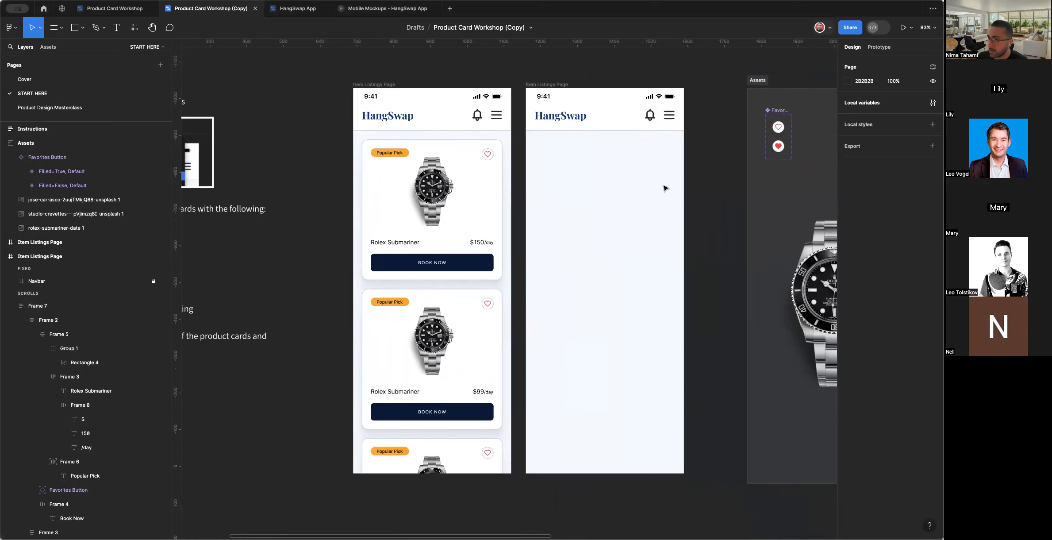
scroll(664, 188, "left", 3)
left_click(488, 241)
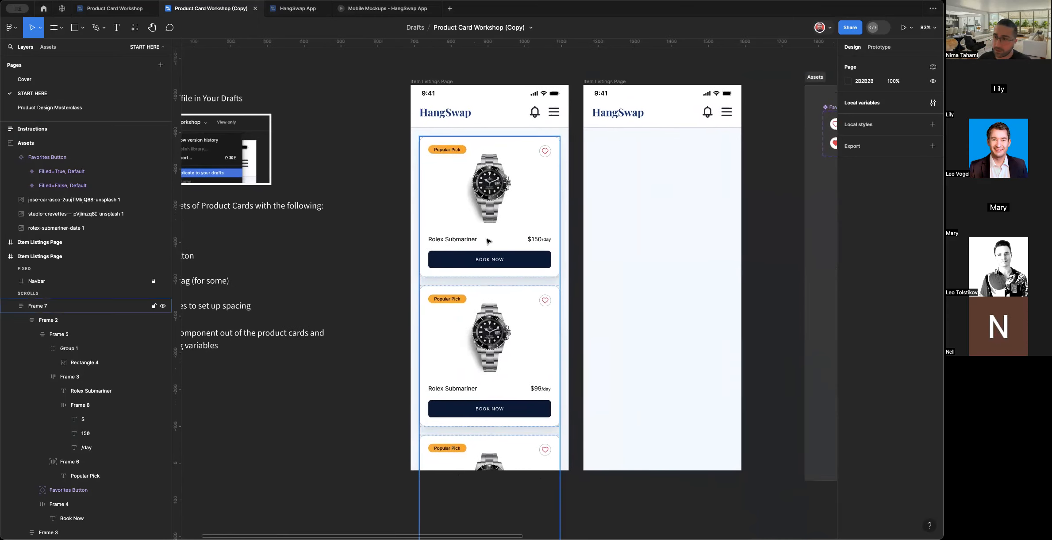
scroll(489, 240, "left", 8)
left_click(467, 274)
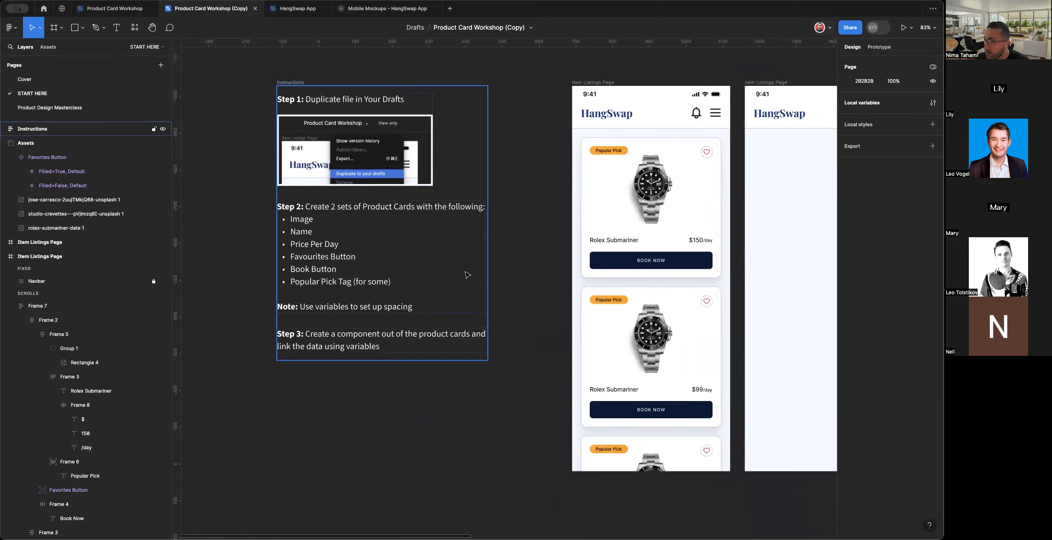
scroll(468, 275, "right", 10)
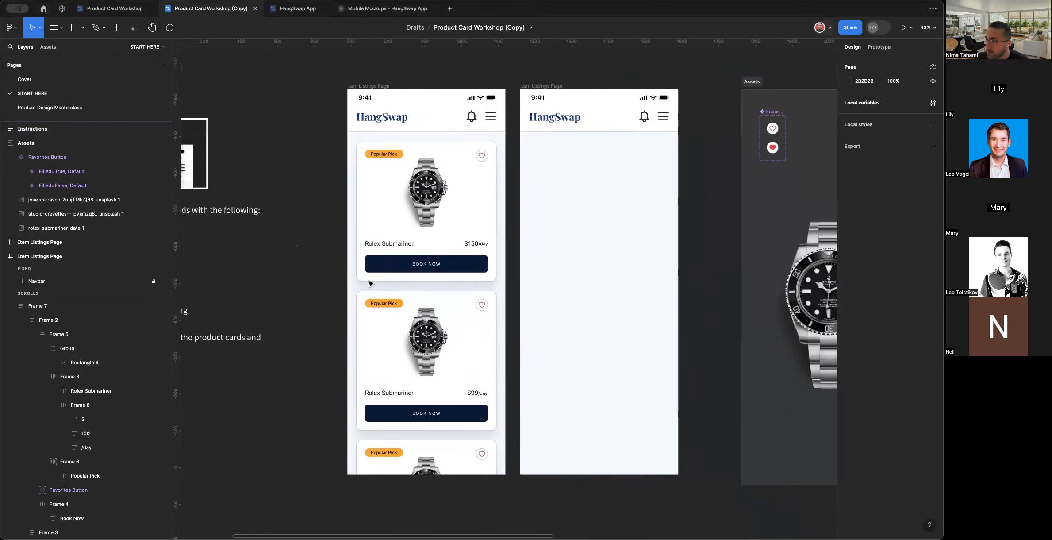
scroll(371, 284, "right", 20)
scroll(571, 341, "left", 2)
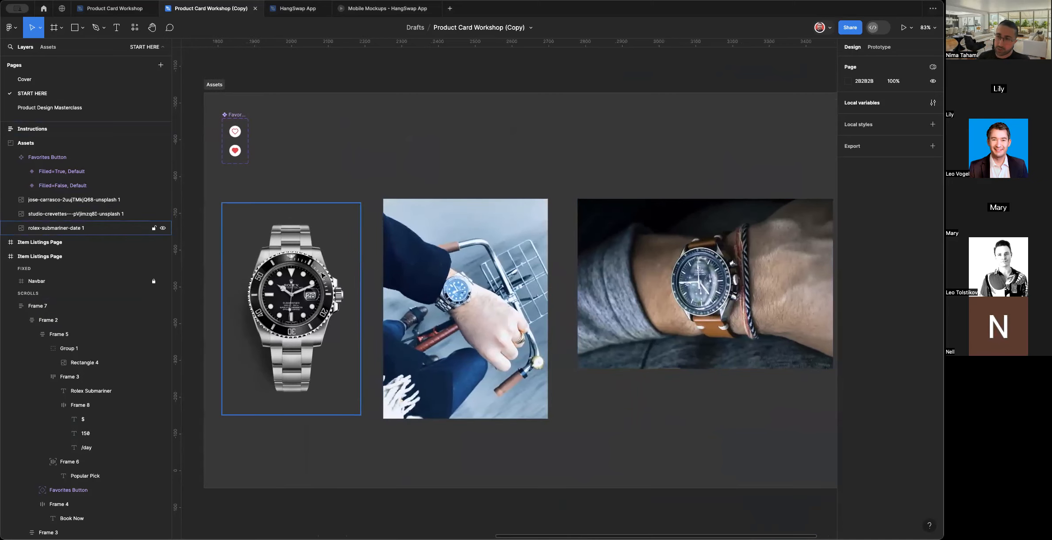
scroll(467, 345, "left", 15)
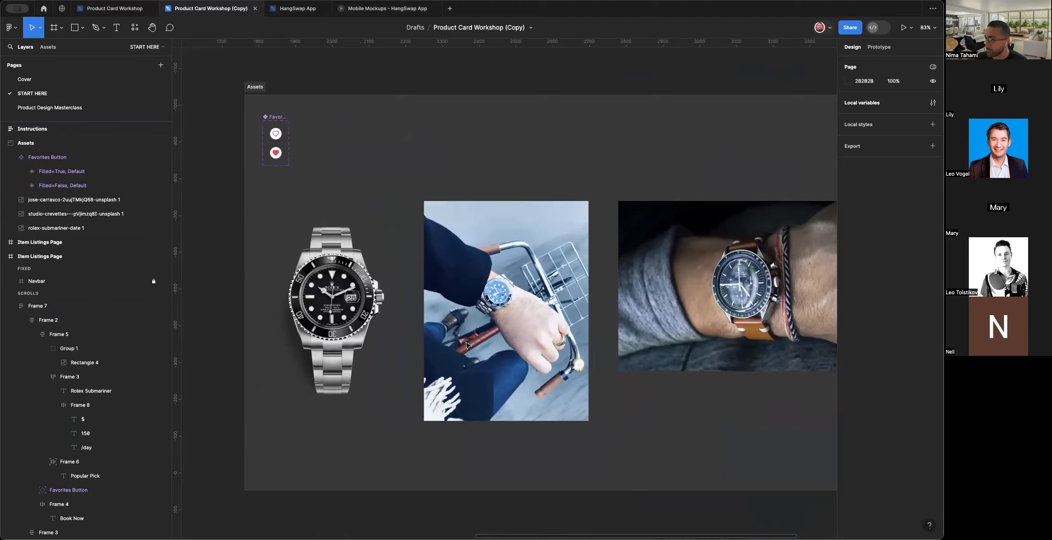
scroll(467, 345, "right", 1)
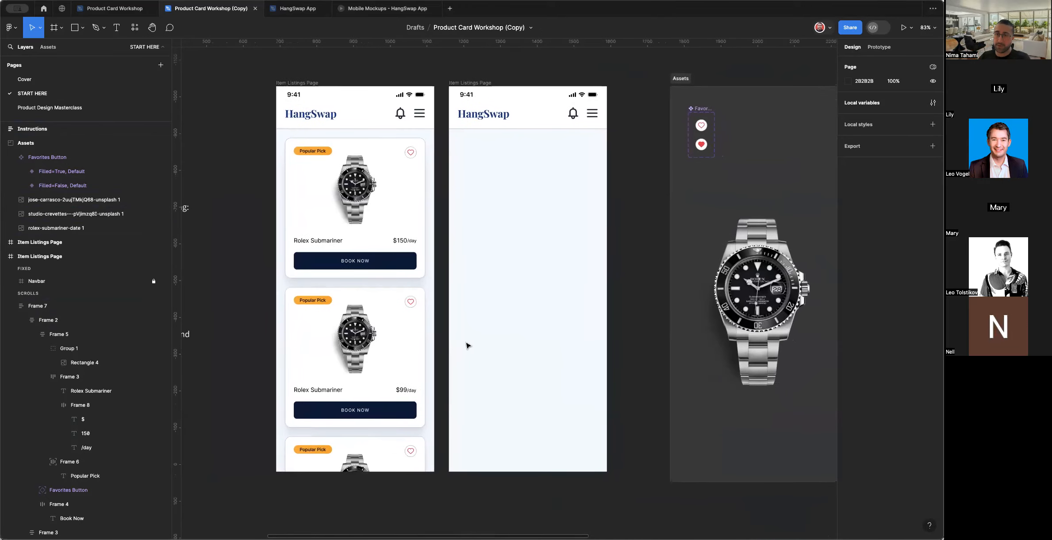
scroll(468, 345, "right", 2)
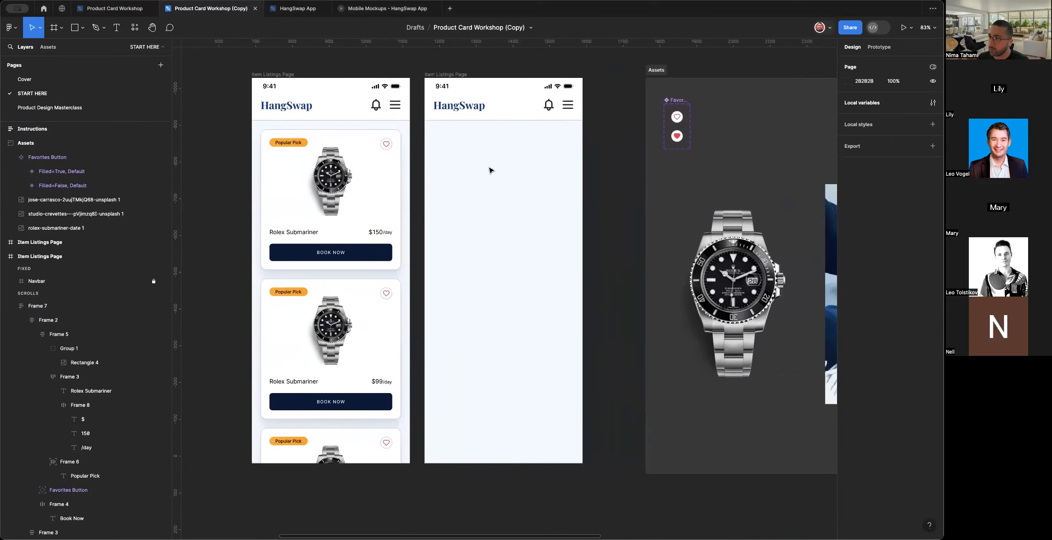
scroll(499, 341, "right", 5)
scroll(477, 259, "right", 3)
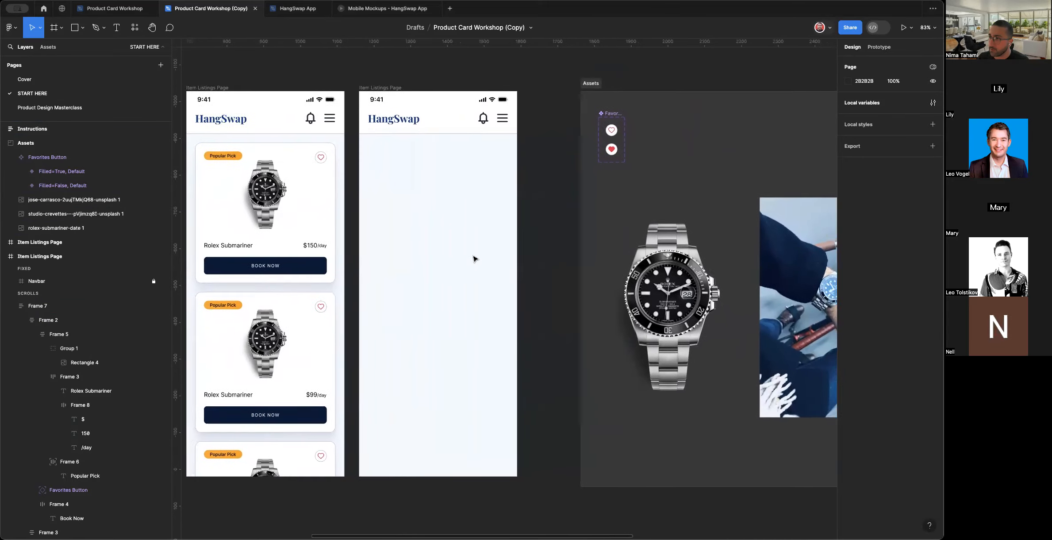
Copy the wrist photo of the watch with the brown strap from Assets into the empty Item Listings Page.
scroll(410, 221, "up", 3)
scroll(416, 249, "right", 6)
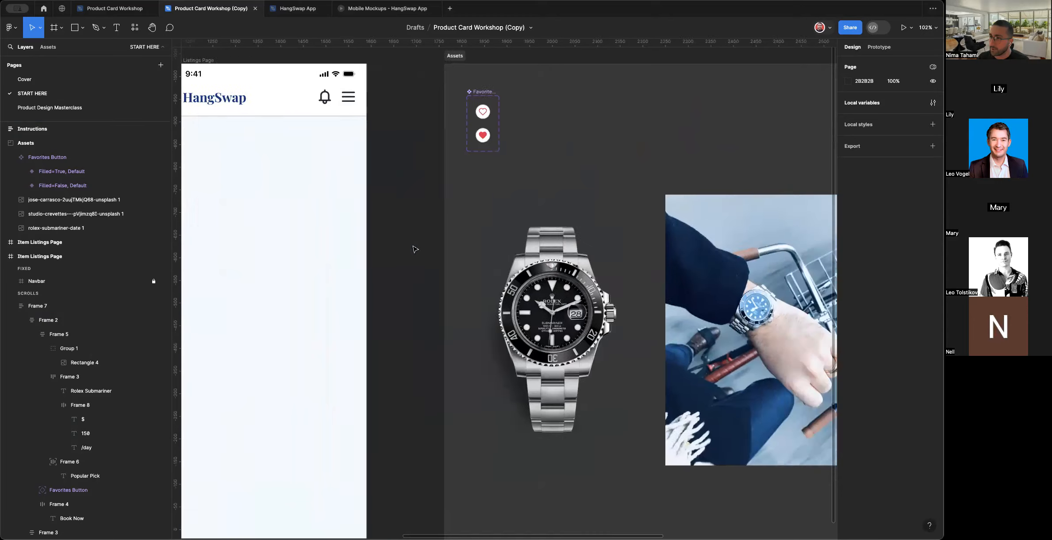
scroll(416, 249, "down", 4)
scroll(416, 249, "right", 1)
left_click(657, 288)
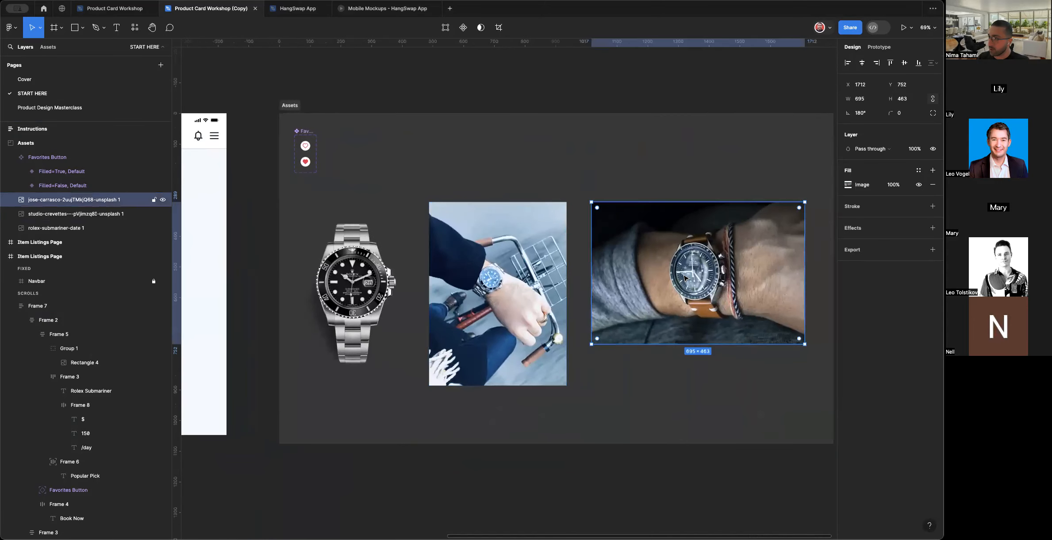
scroll(685, 277, "left", 10)
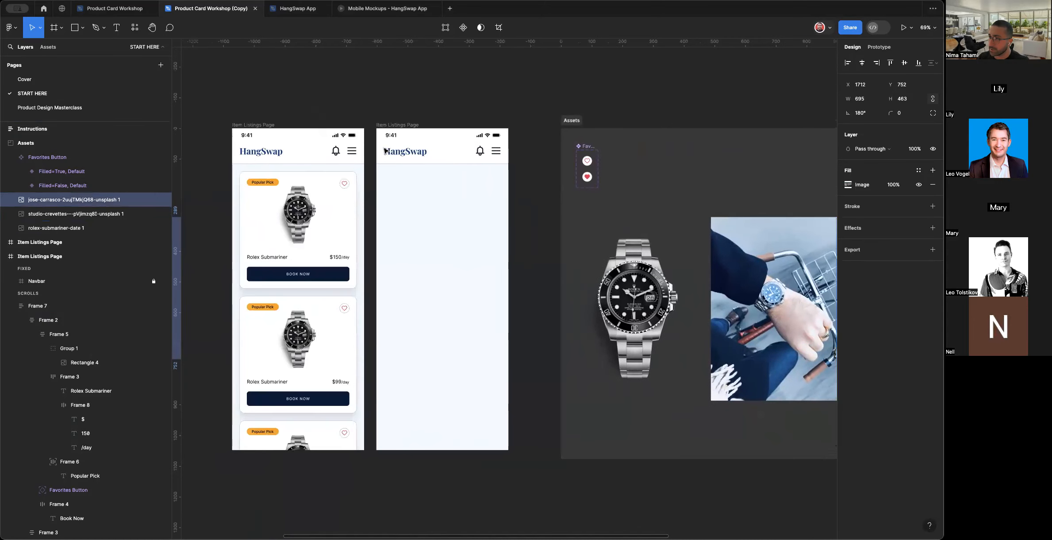
left_click(386, 124)
key("ctrl+v")
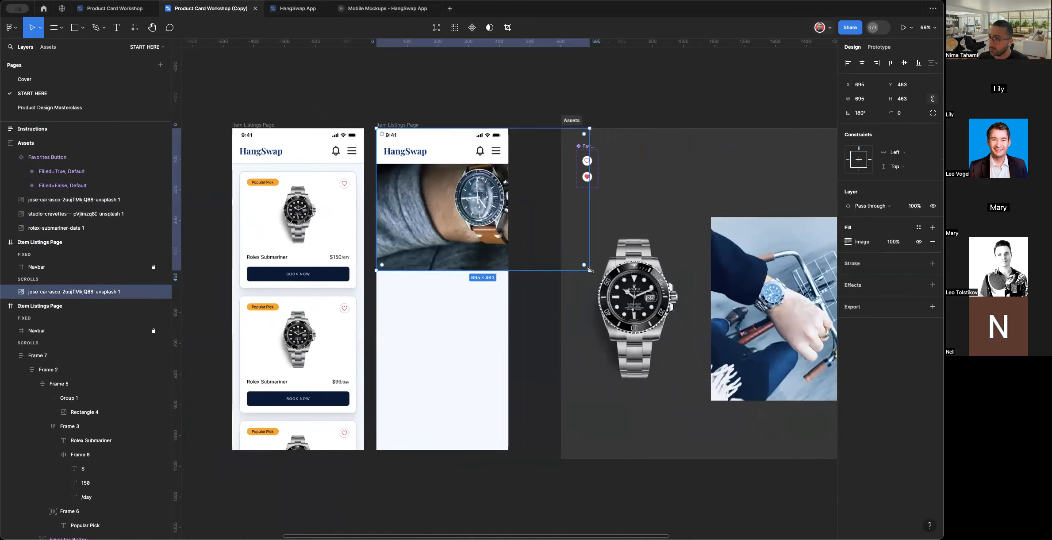
Scale the pasted wrist photo down to 386 × 257 and place it just below the page's navbar.
left_click_drag(589, 269, 486, 253)
scroll(485, 253, "up", 5)
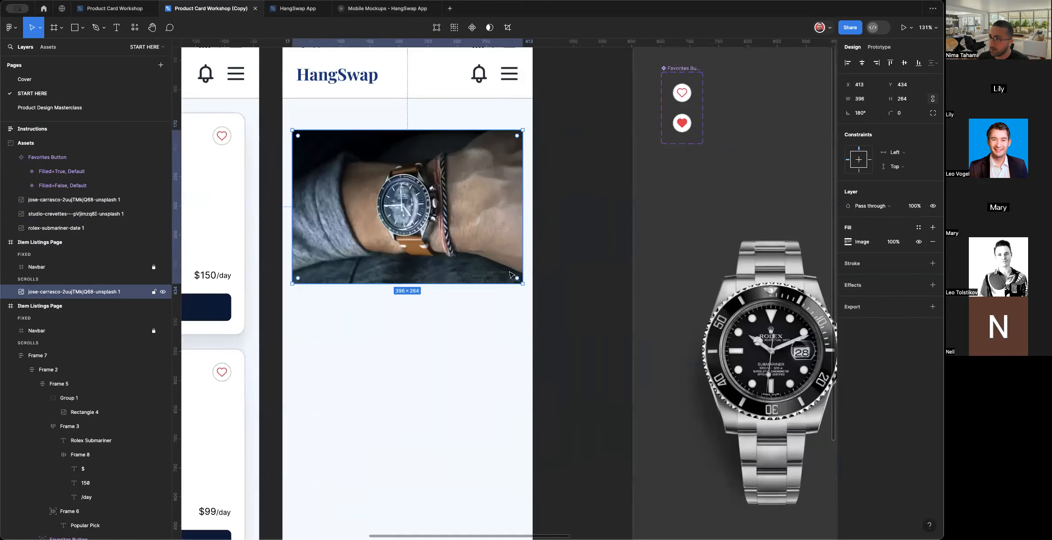
left_click_drag(519, 280, 516, 278)
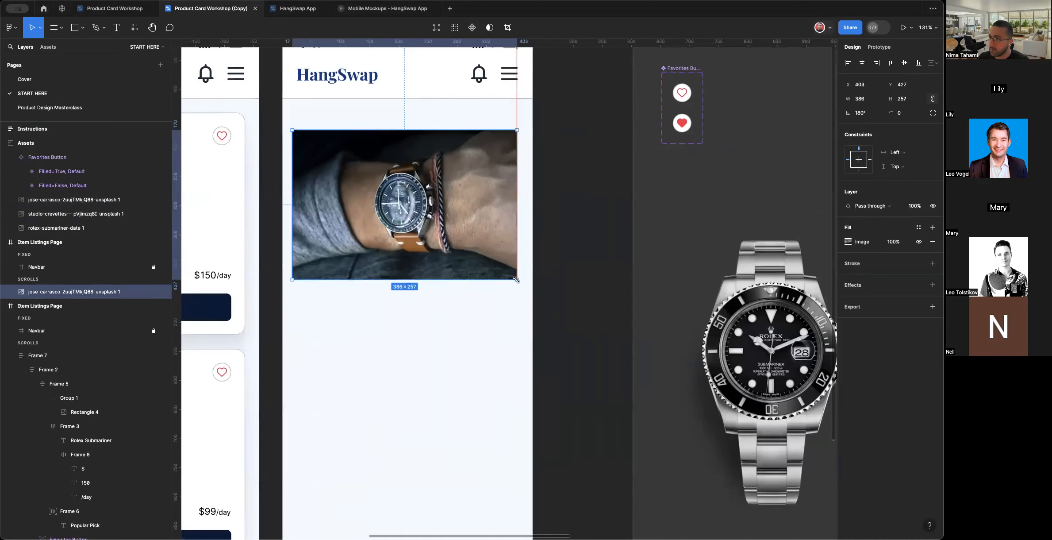
Resize the wrist photo to 382 × 226 with a 24-pixel margin to each side of the page.
key("alt")
key("Right")
key("Right")
key("Right")
key("Right")
key("Right")
key("Right")
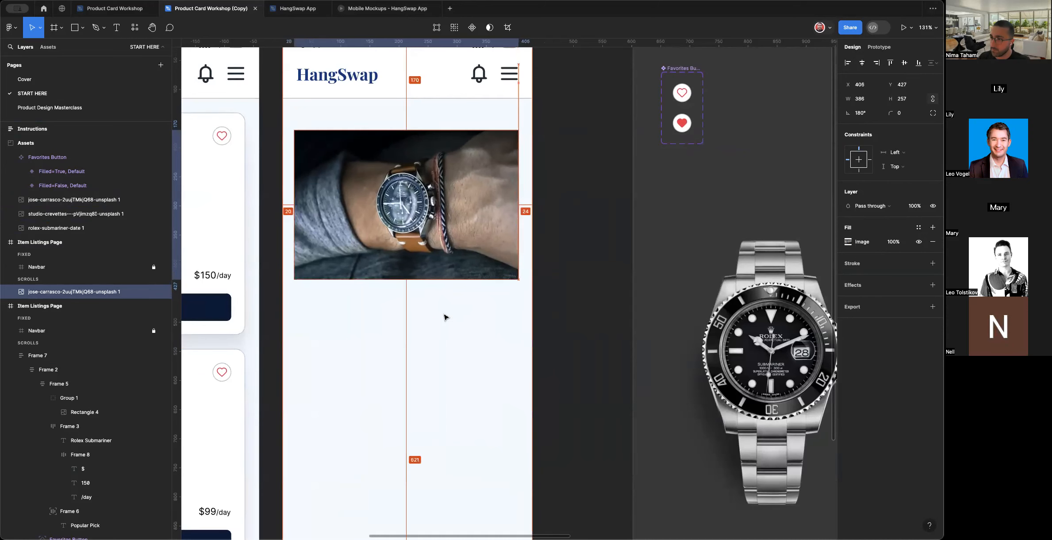
key("Right")
key("super+Left")
key("super+Left")
key("super+Left")
key("Left")
key("Left")
key("Left")
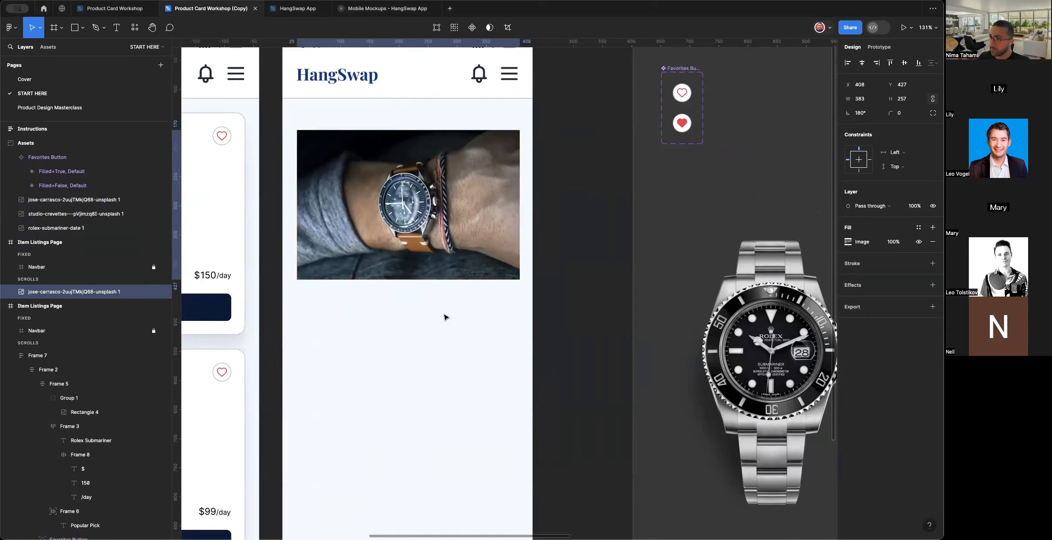
key("Left")
key("super+Left")
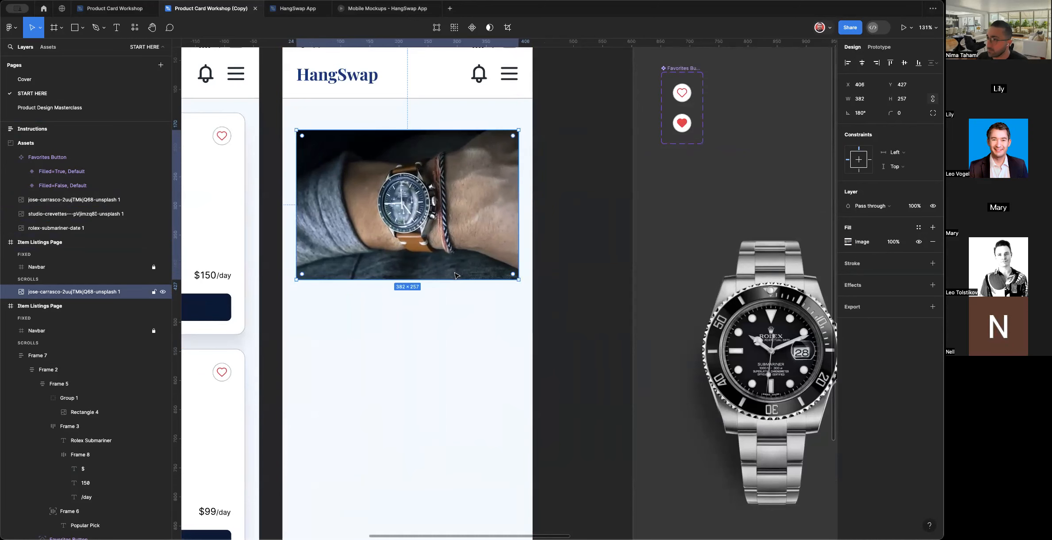
left_click_drag(454, 277, 452, 262)
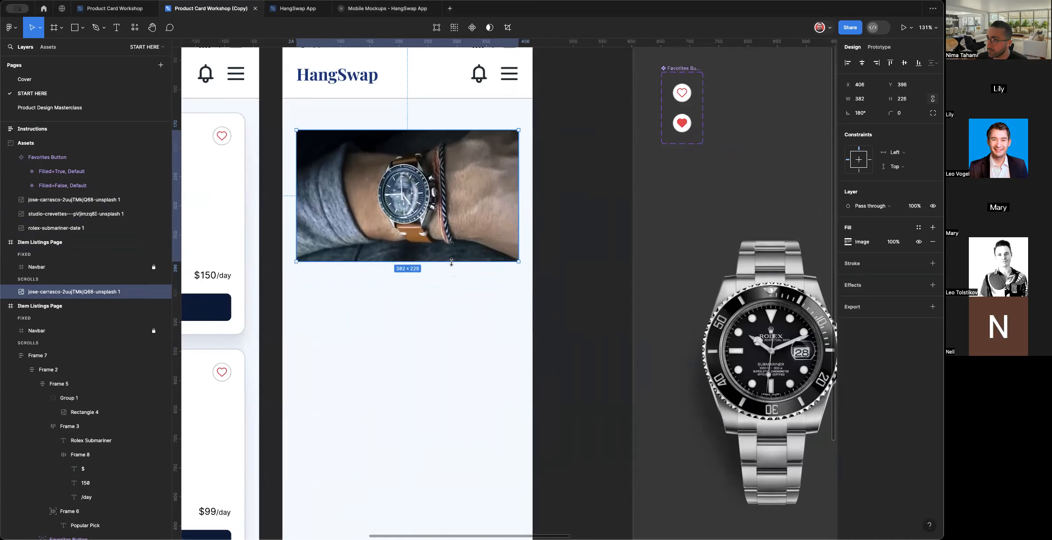
Wrap the wrist photo in an auto layout frame.
left_click(460, 280)
left_click(454, 239)
key("shift+a")
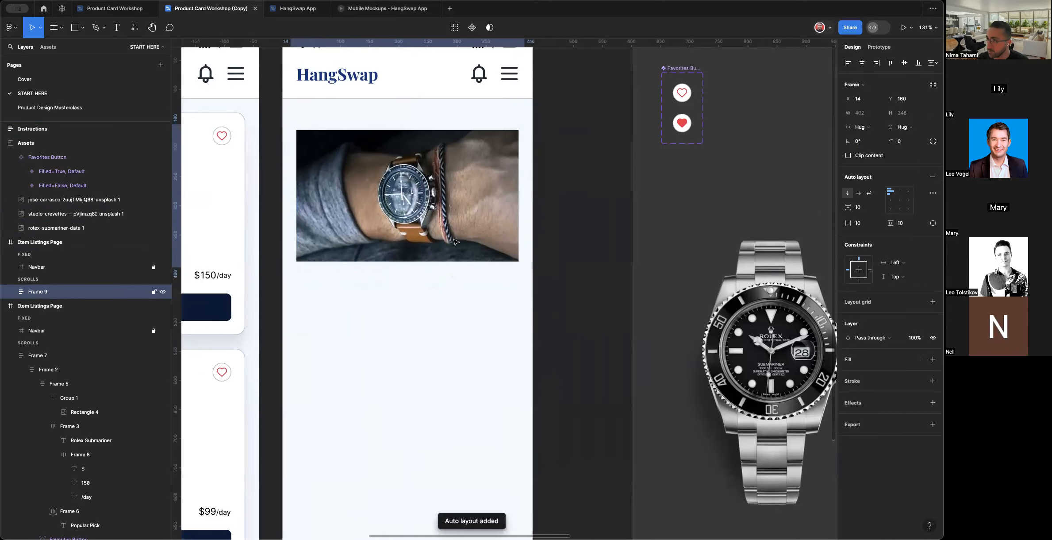
Copy the first Rolex Submariner card's properties and paste them onto the wrist photo's auto layout frame.
scroll(488, 258, "up", 1)
scroll(488, 258, "right", 1)
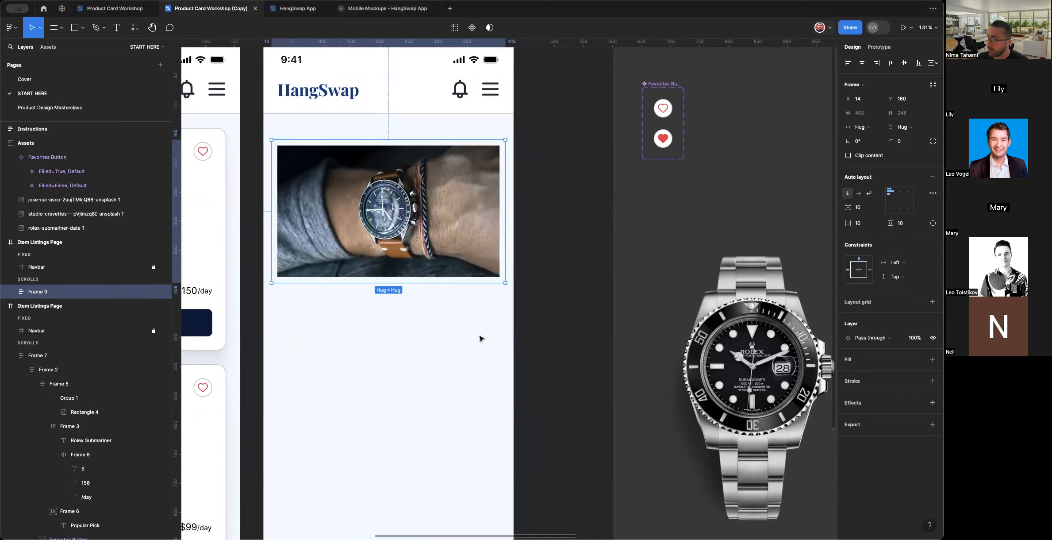
scroll(482, 338, "down", 5)
scroll(477, 334, "left", 3)
left_click(358, 263)
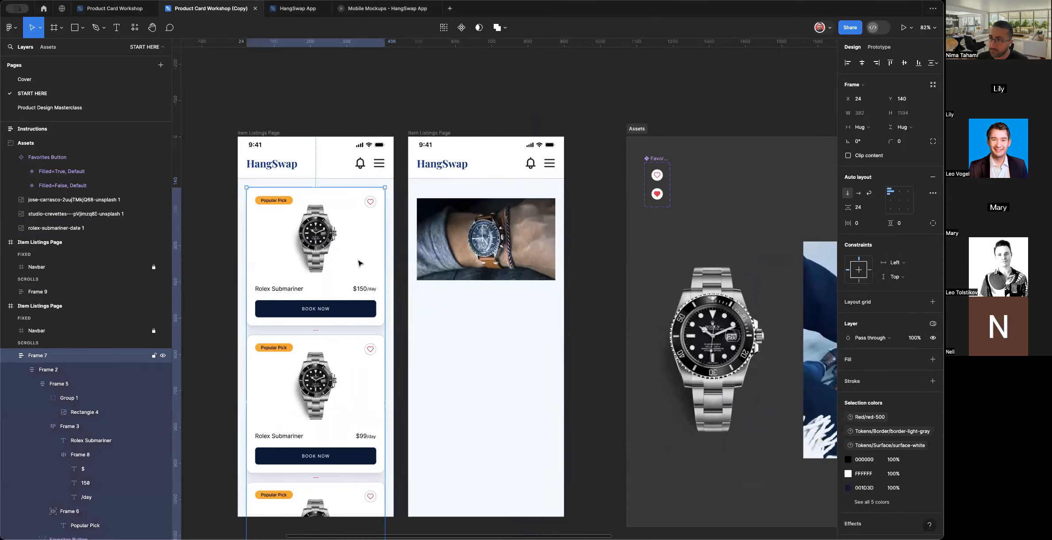
left_click(358, 263)
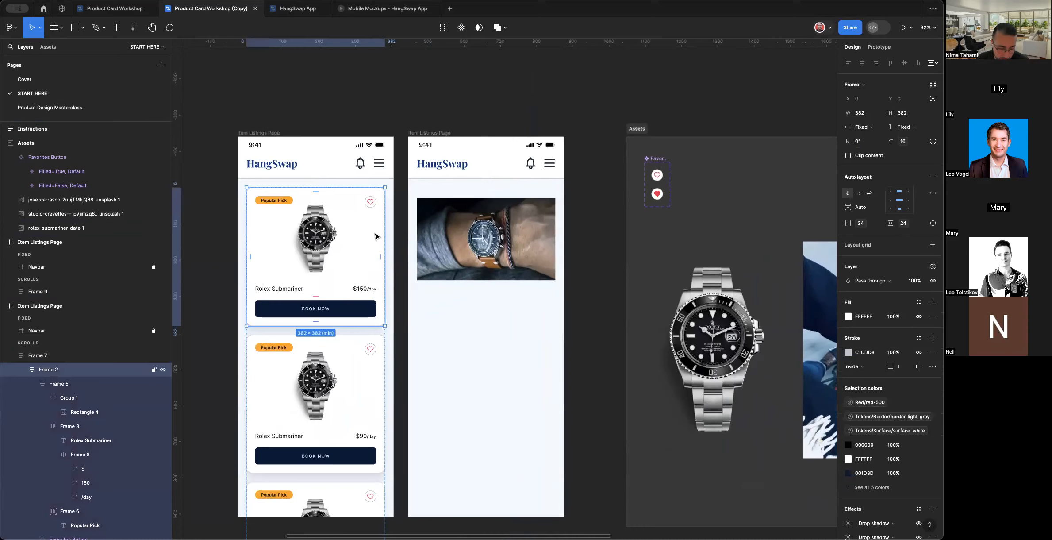
left_click(482, 235)
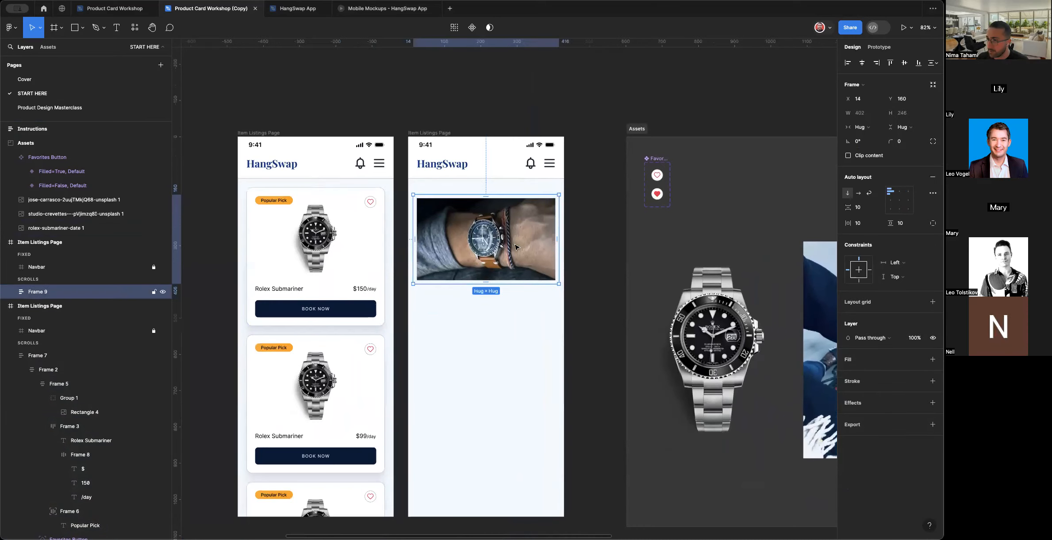
scroll(516, 252, "right", 2)
key("super+alt+v")
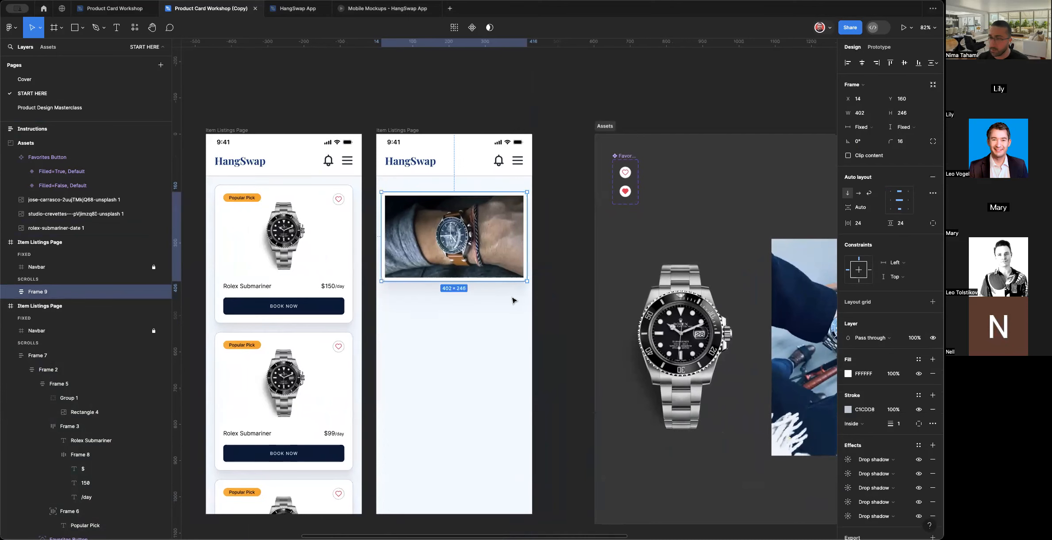
key("Escape")
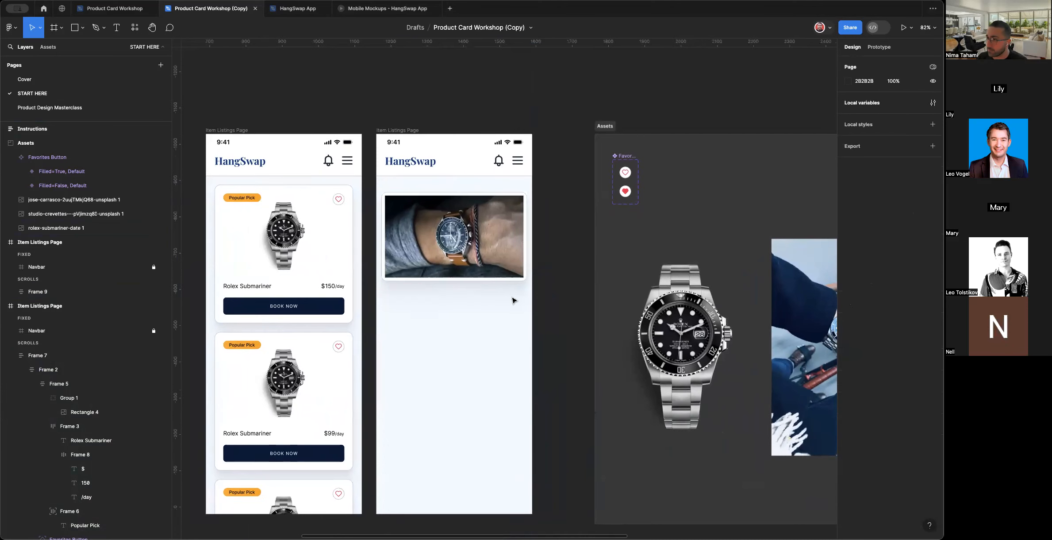
Round the corners of the wrist photo inside its card frame.
scroll(514, 300, "up", 5)
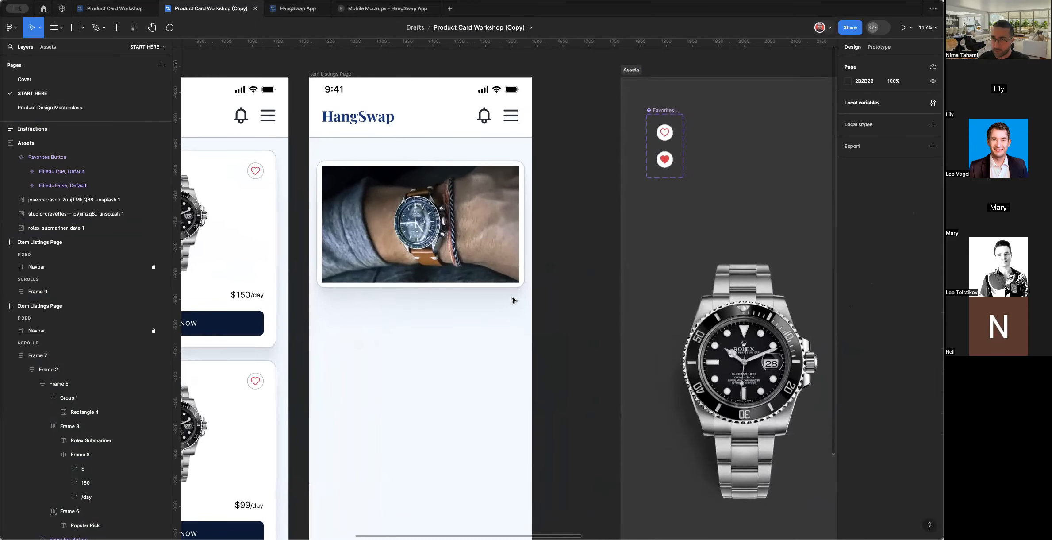
double_click(470, 228)
scroll(523, 163, "up", 5)
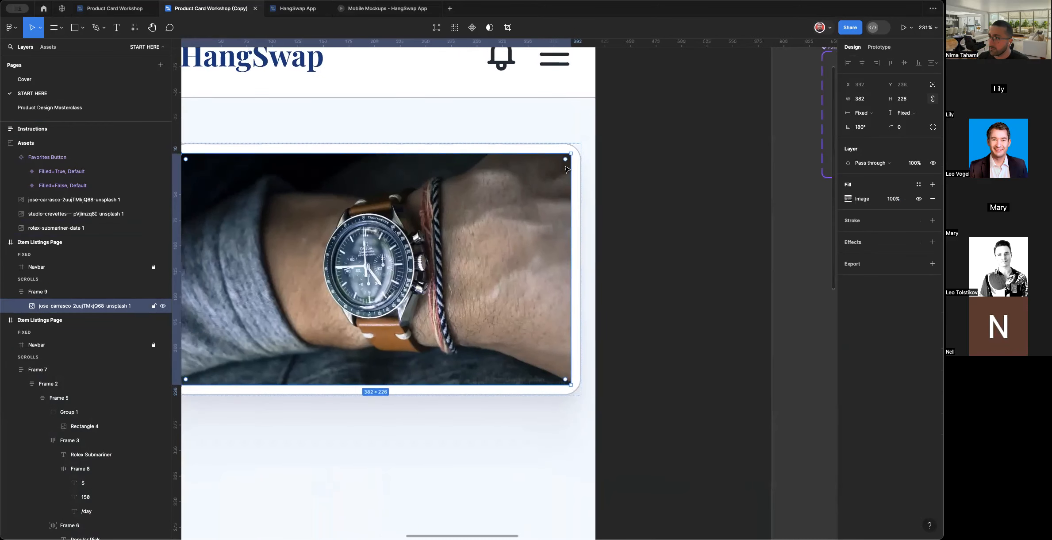
left_click_drag(563, 163, 564, 165)
scroll(563, 185, "left", 1)
scroll(560, 213, "down", 3)
left_click(624, 217)
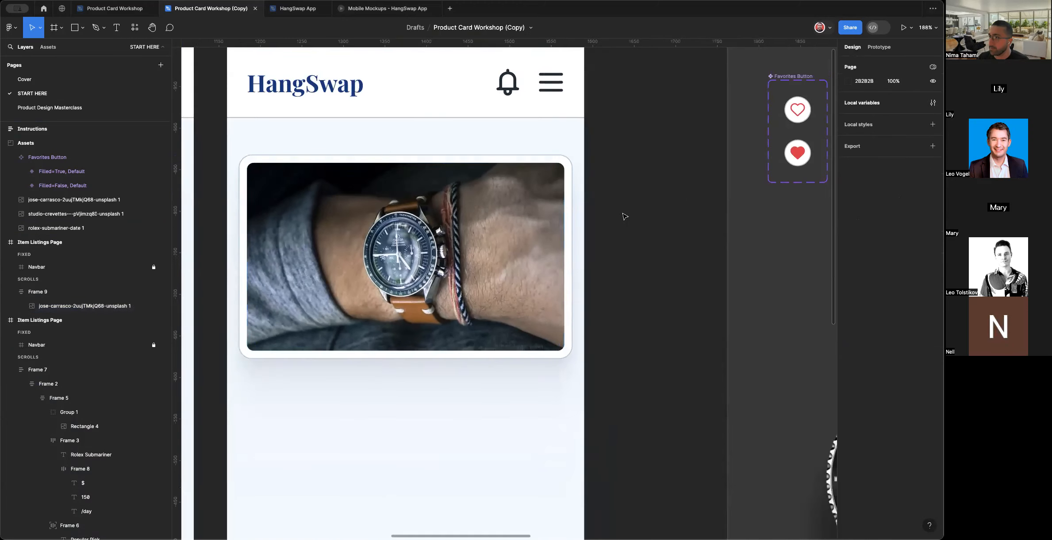
Copy the Rolex Submariner name and $150/day price row from the first card into the wrist photo card.
scroll(625, 216, "down", 3)
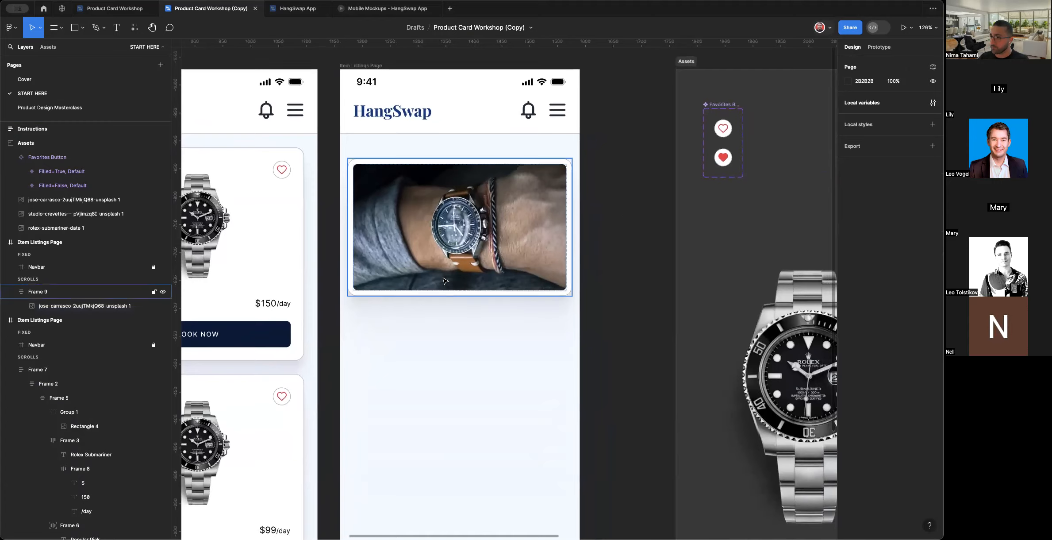
scroll(430, 282, "left", 5)
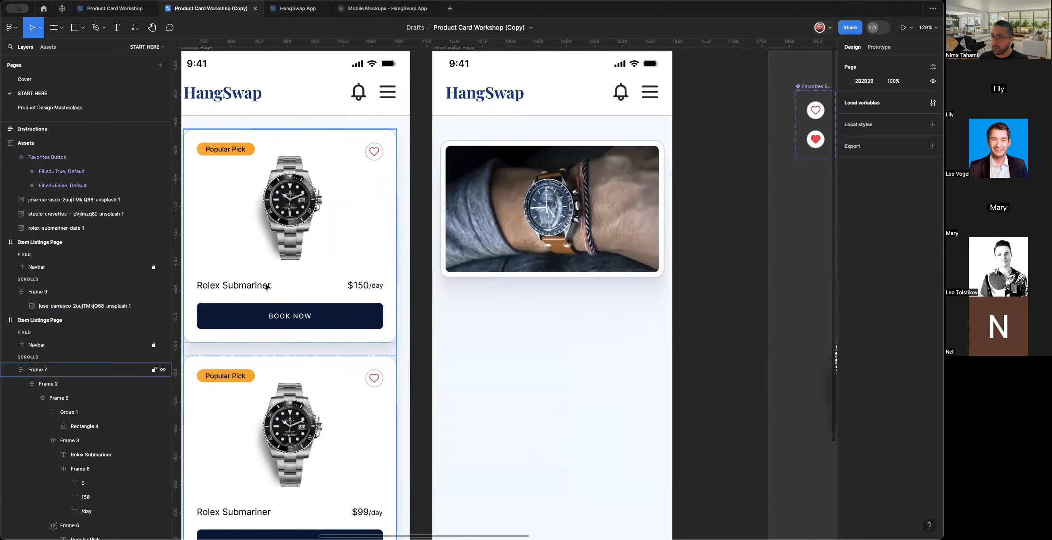
left_click(267, 287)
left_click(267, 287)
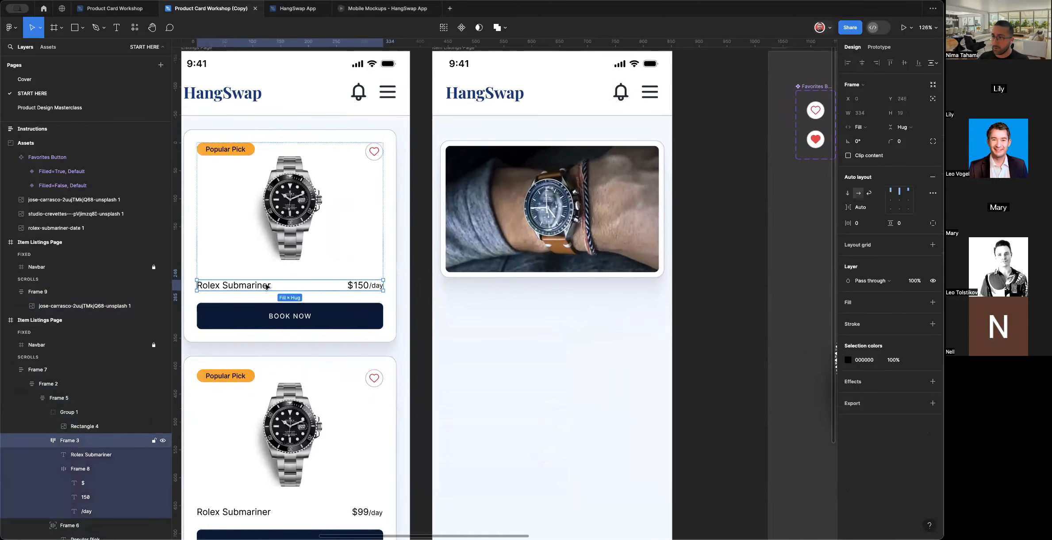
scroll(294, 292, "down", 2)
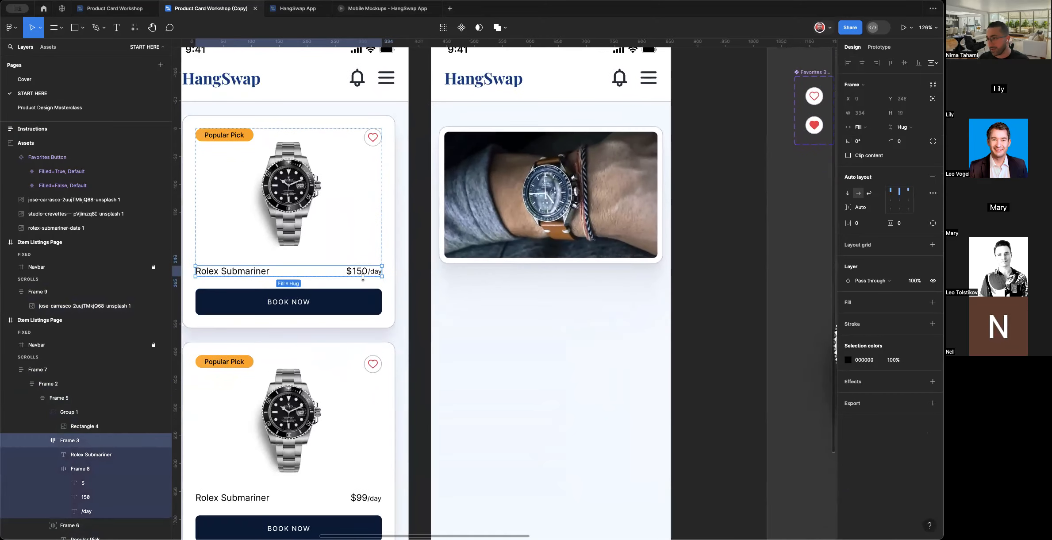
left_click(520, 244)
scroll(567, 293, "right", 2)
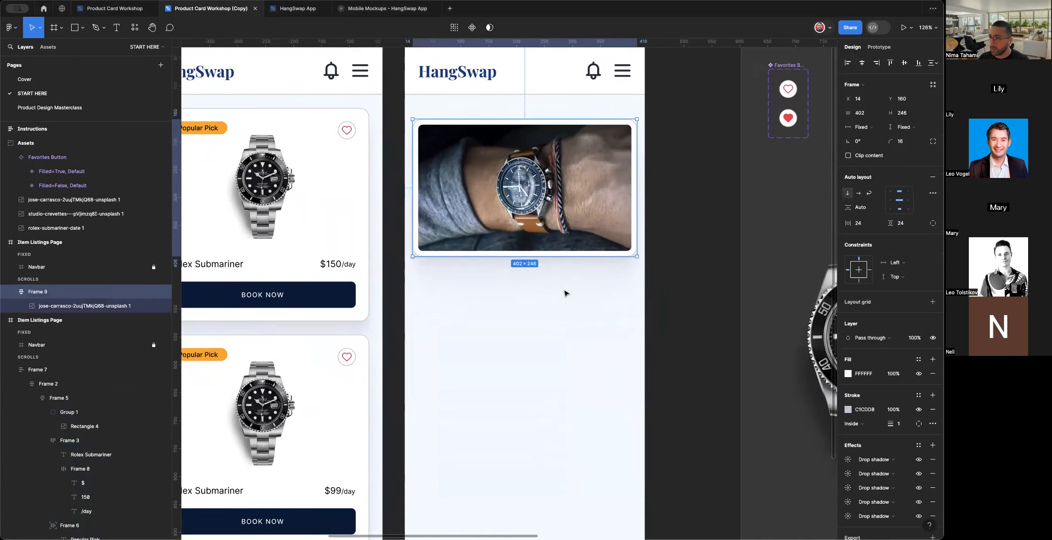
key("ctrl+v")
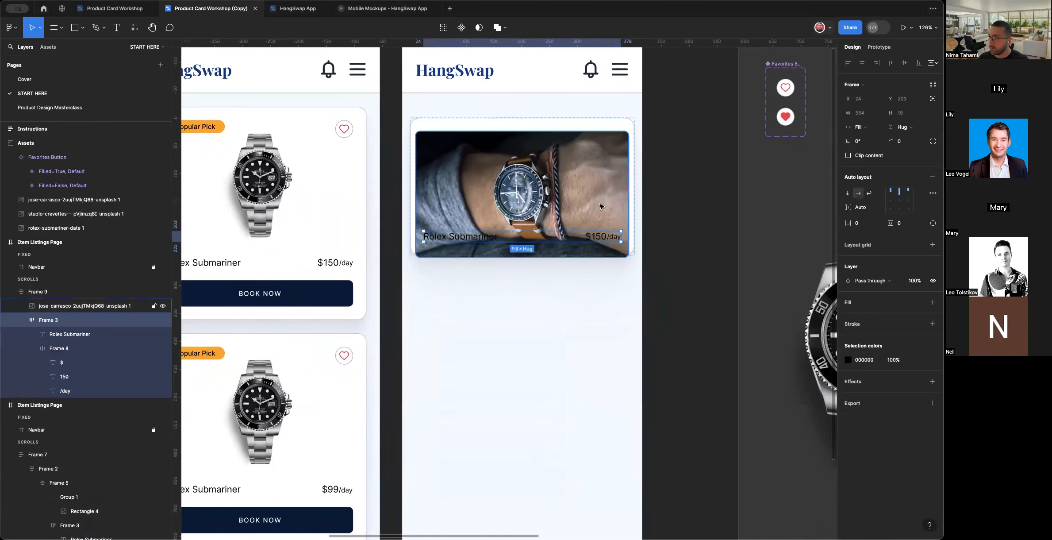
Set the wrist photo card's vertical resizing to Hug so it fits the photo and text row.
key("Escape")
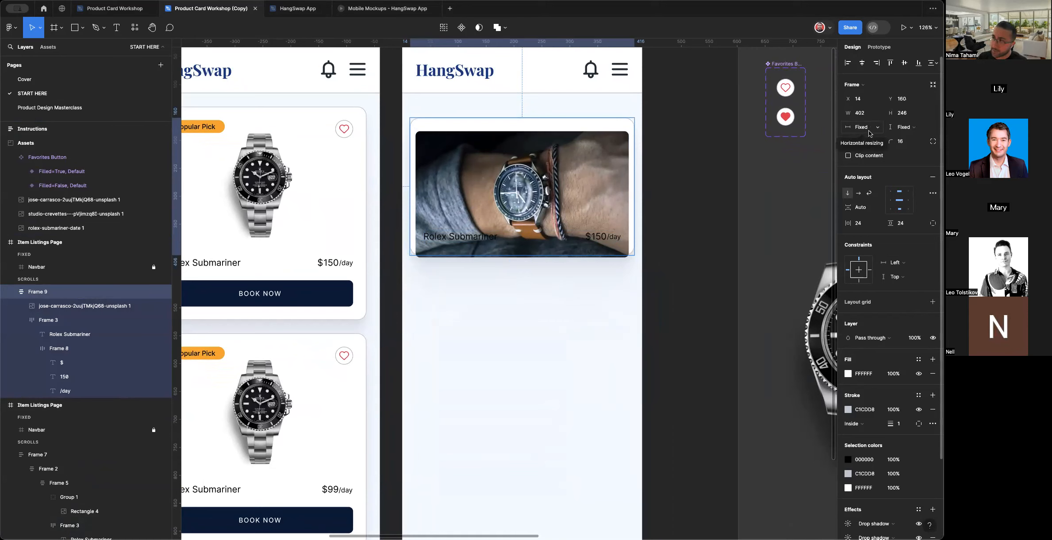
left_click(897, 132)
left_click(898, 133)
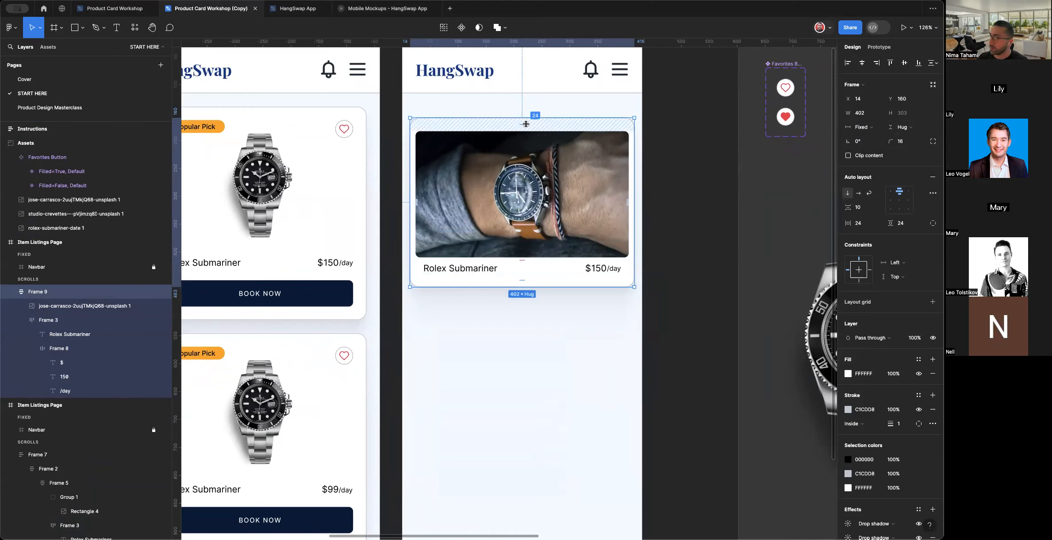
Link the wrist photo card's vertical and horizontal padding to the spacing-s variable (8).
left_click(920, 224)
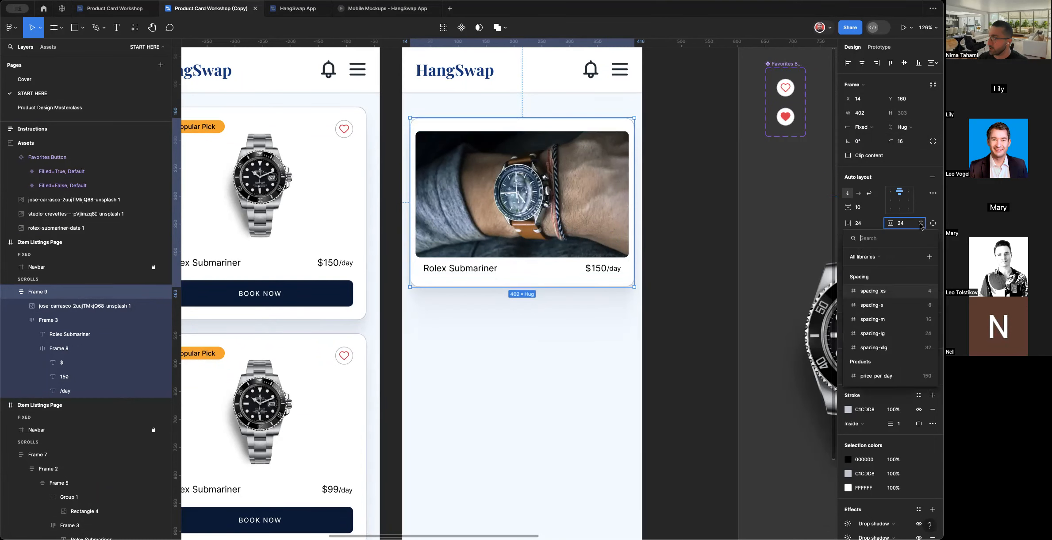
left_click(885, 307)
left_click(878, 224)
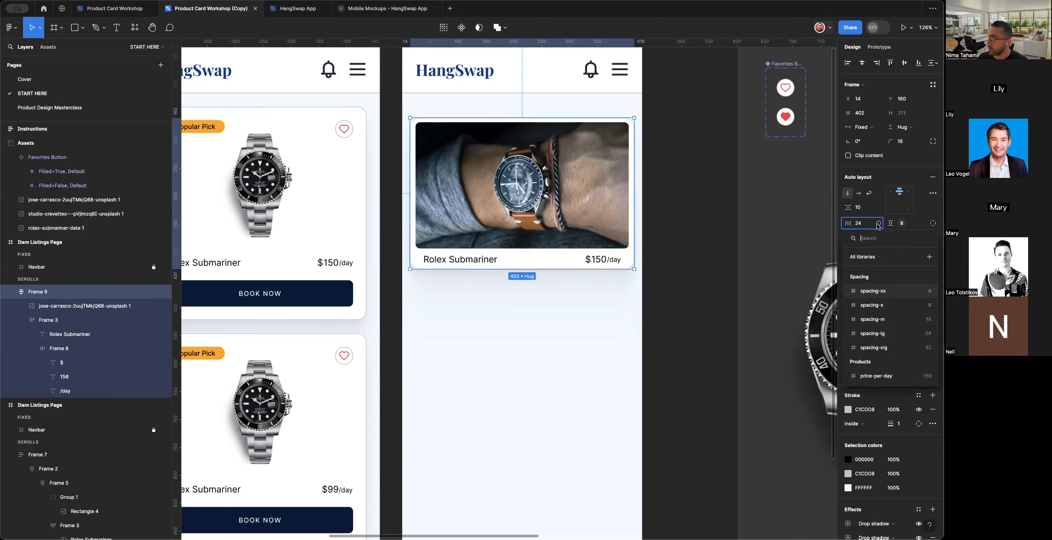
left_click(874, 304)
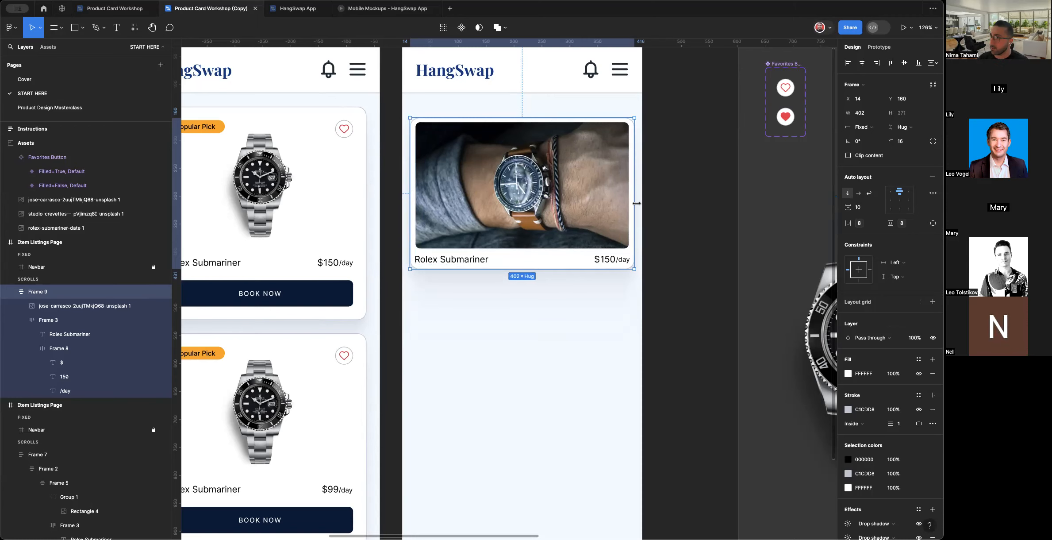
left_click(662, 206)
scroll(662, 205, "up", 1)
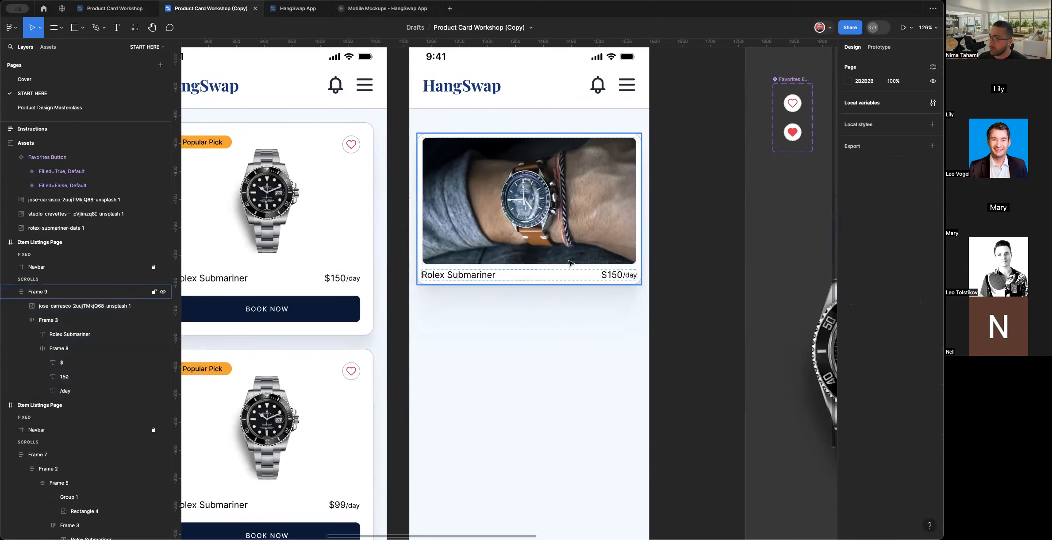
Examine how the name and price row lines up with the photo and the card's edges.
scroll(569, 259, "up", 4)
double_click(647, 284)
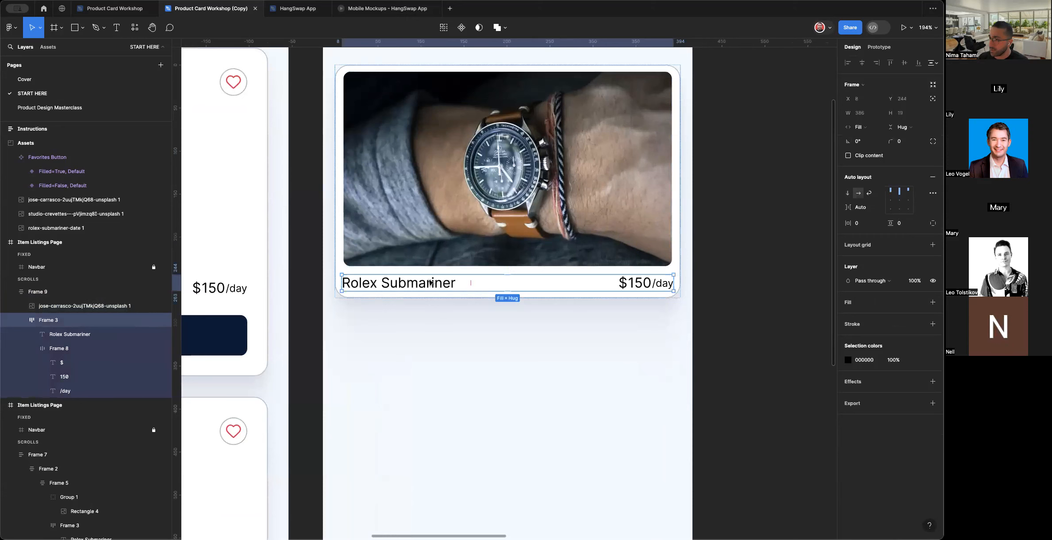
left_click(477, 329)
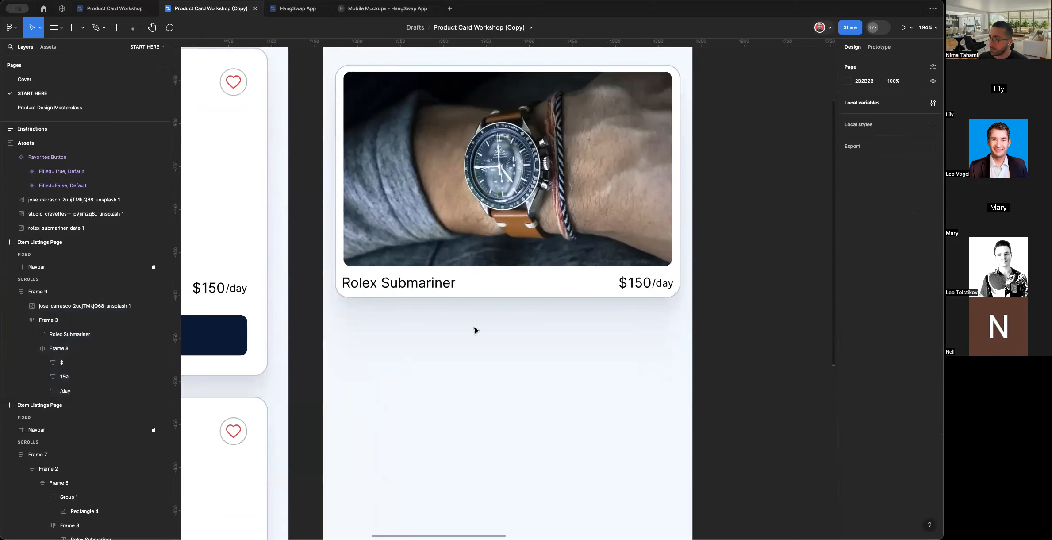
double_click(445, 288)
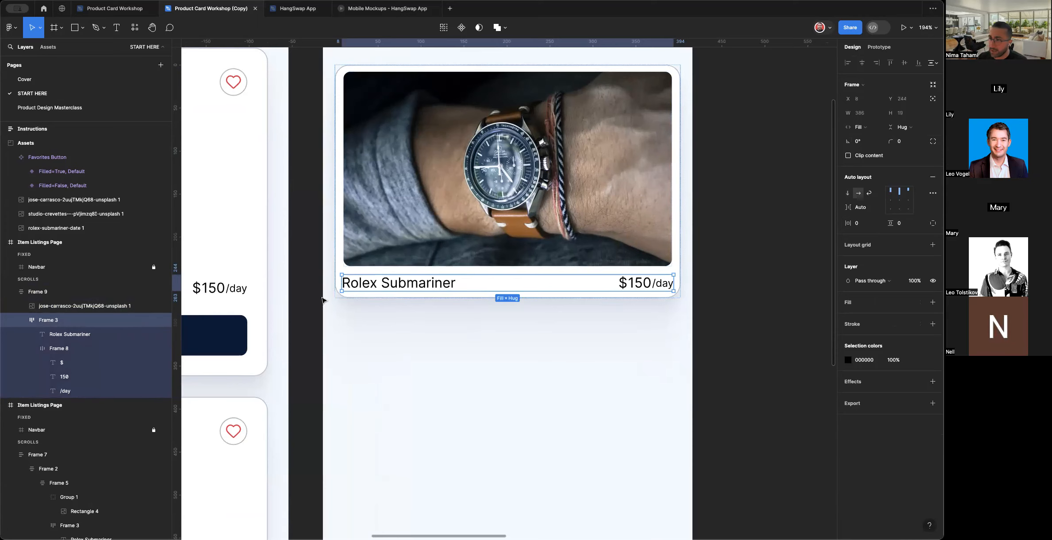
scroll(348, 273, "up", 5)
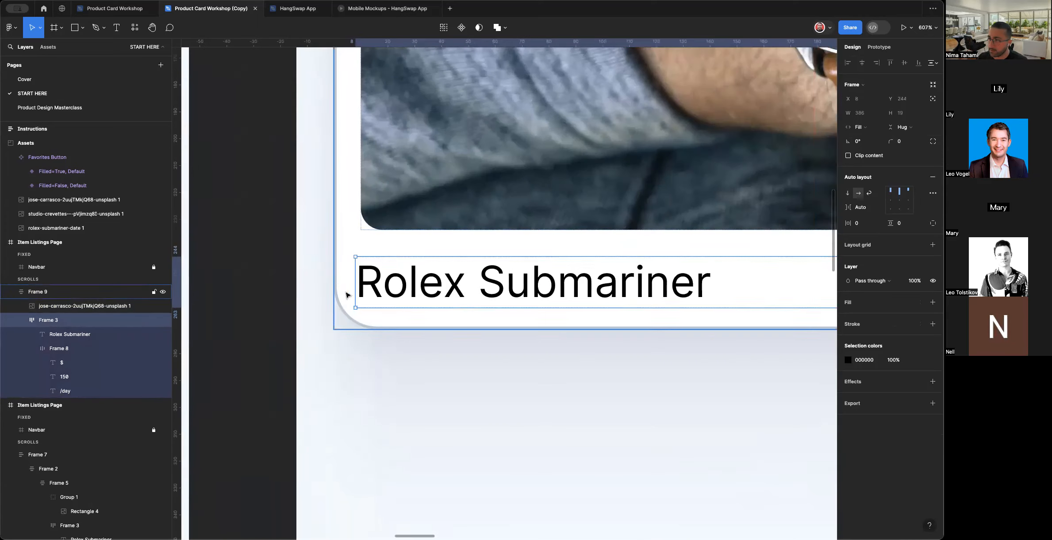
scroll(350, 283, "down", 5)
left_click(356, 332)
Link the horizontal and vertical padding of the wrist photo card's name and price row to spacing-m (16).
left_click(392, 285)
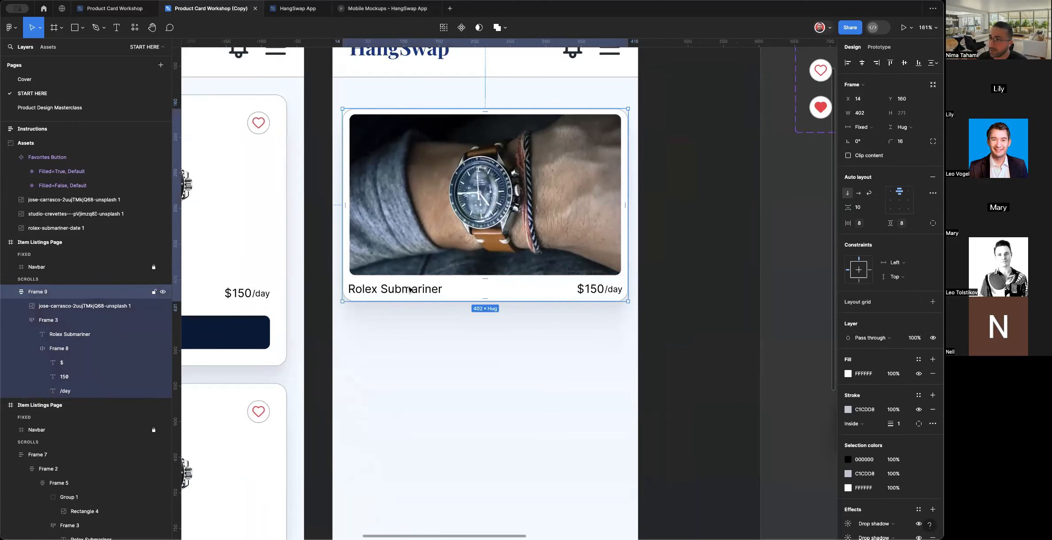
scroll(409, 290, "right", 1)
left_click(399, 295)
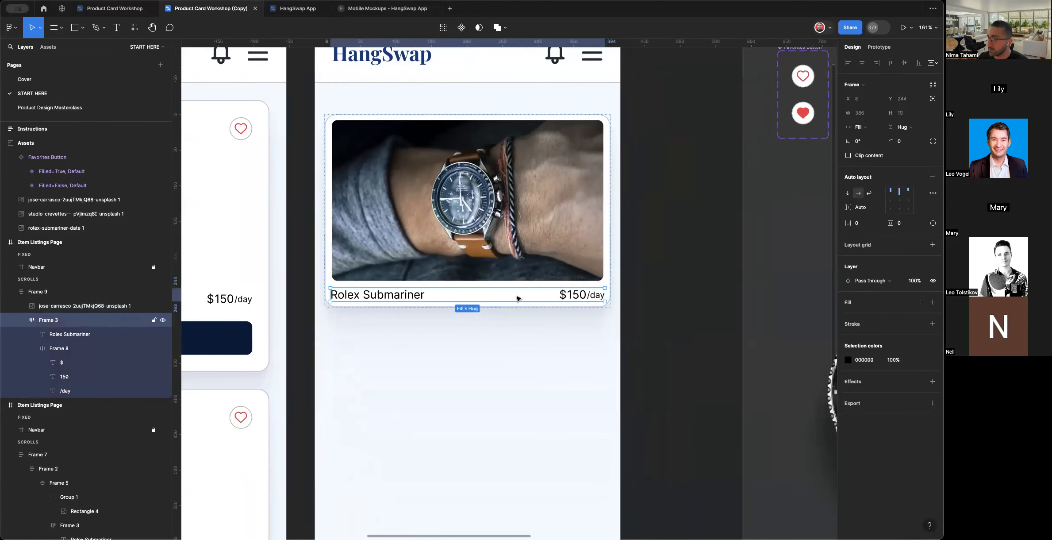
left_click(878, 223)
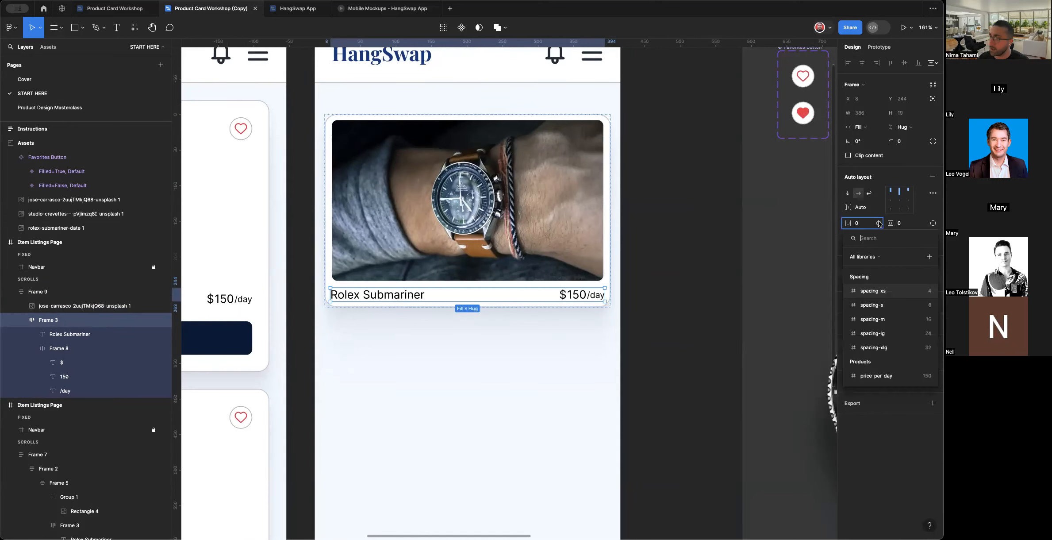
left_click(886, 319)
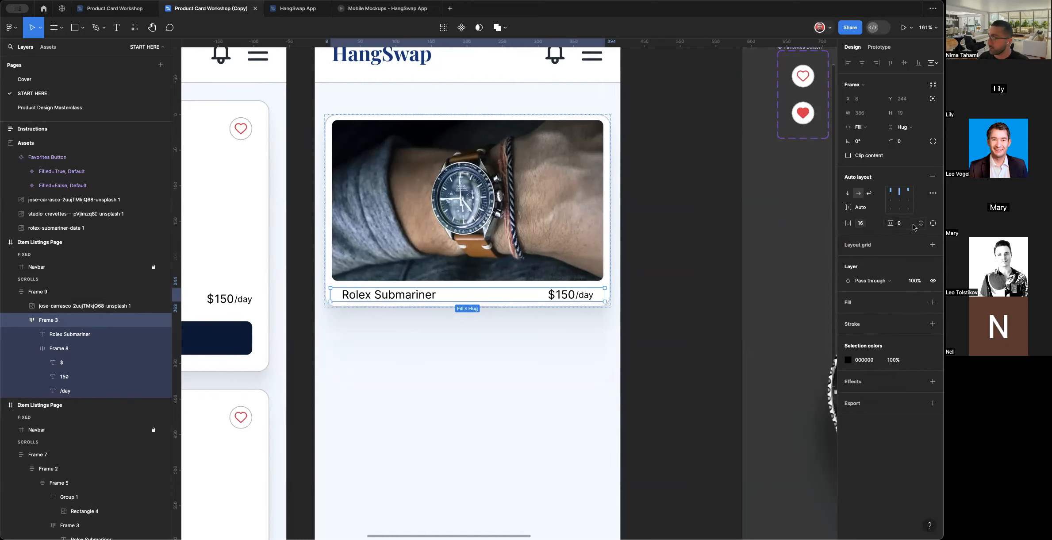
left_click(920, 224)
left_click(884, 324)
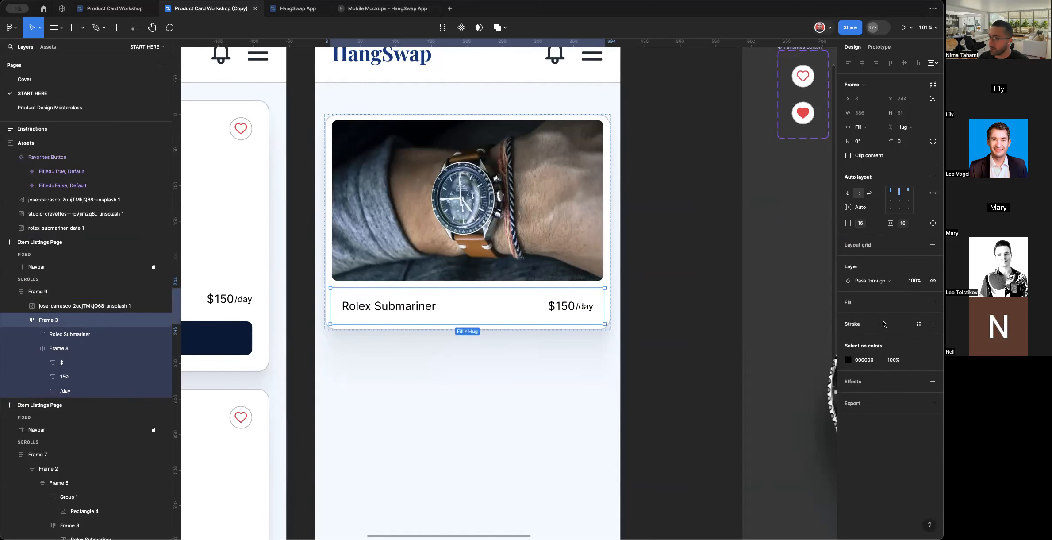
left_click(669, 314)
scroll(669, 315, "up", 2)
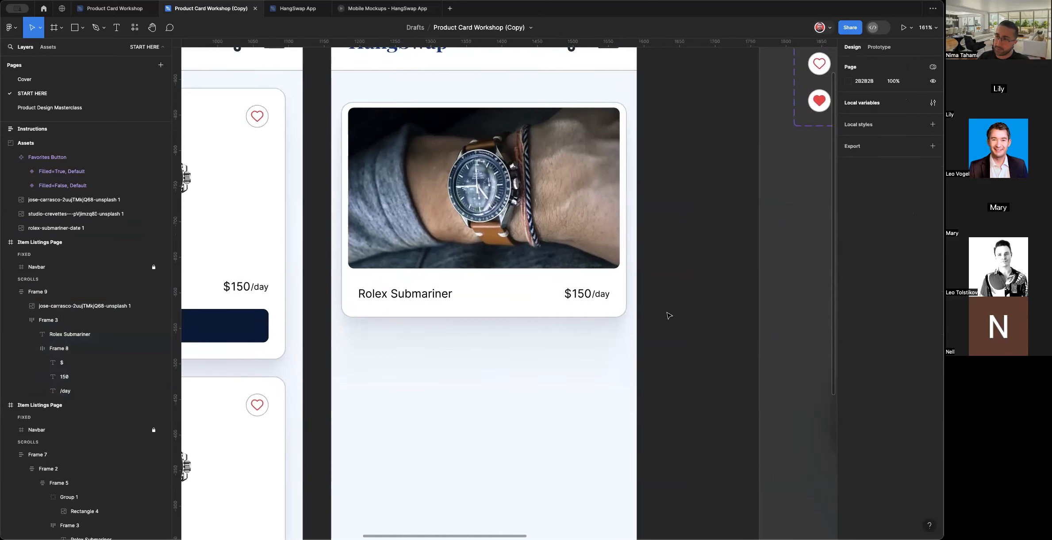
Link the name and price row's vertical padding to spacing-s (8).
left_click(534, 328)
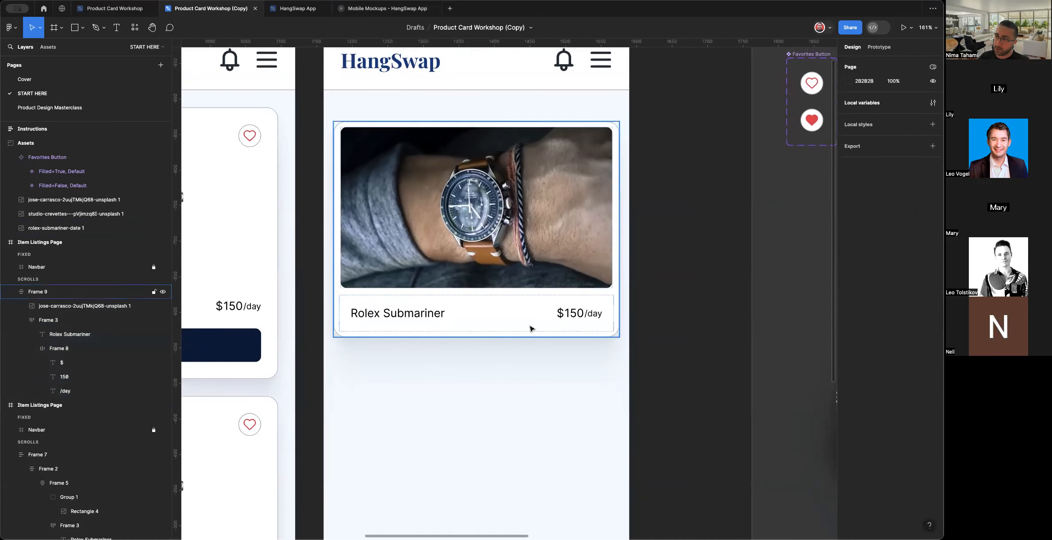
left_click(588, 322)
left_click(921, 223)
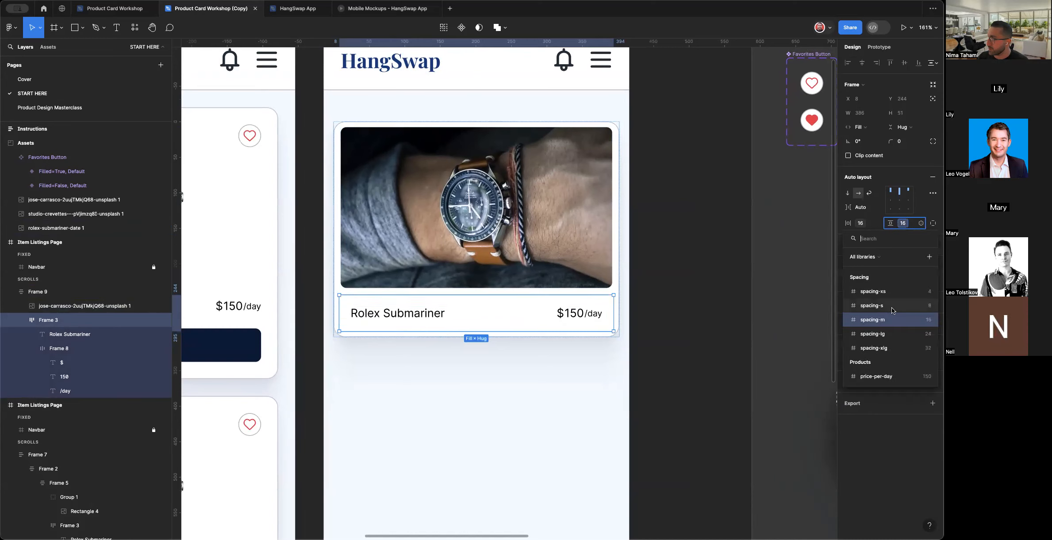
left_click(891, 308)
left_click(671, 309)
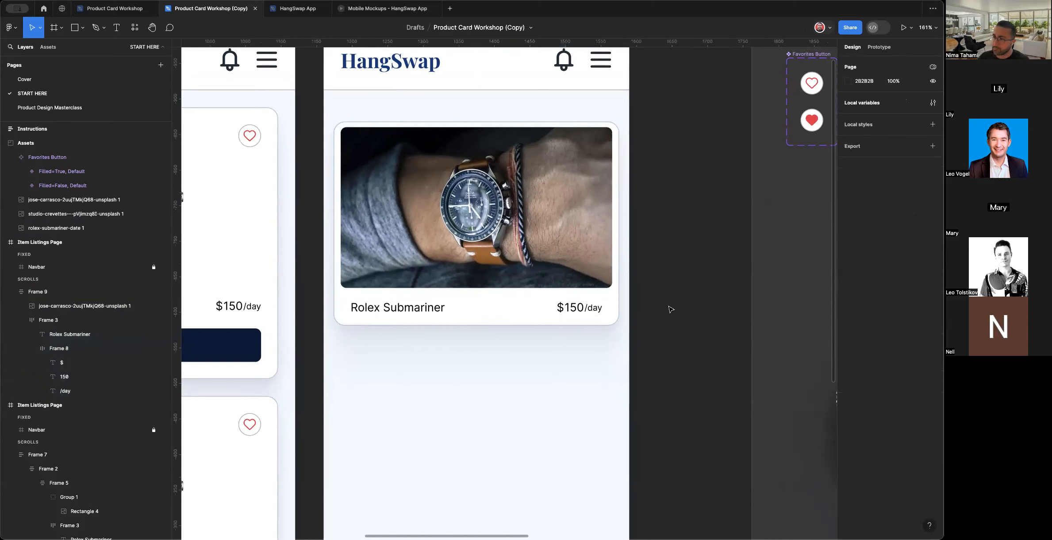
scroll(423, 349, "left", 5)
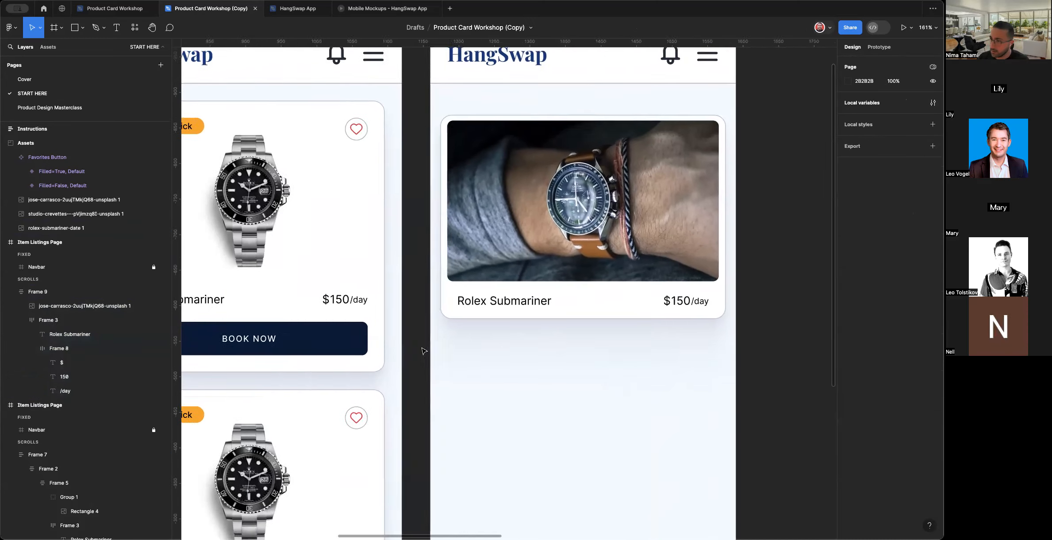
Copy the Book Now button from the first watch card into the wrist photo card, below the name and price row.
left_click(347, 342)
double_click(347, 343)
key("super+c")
scroll(542, 324, "right", 4)
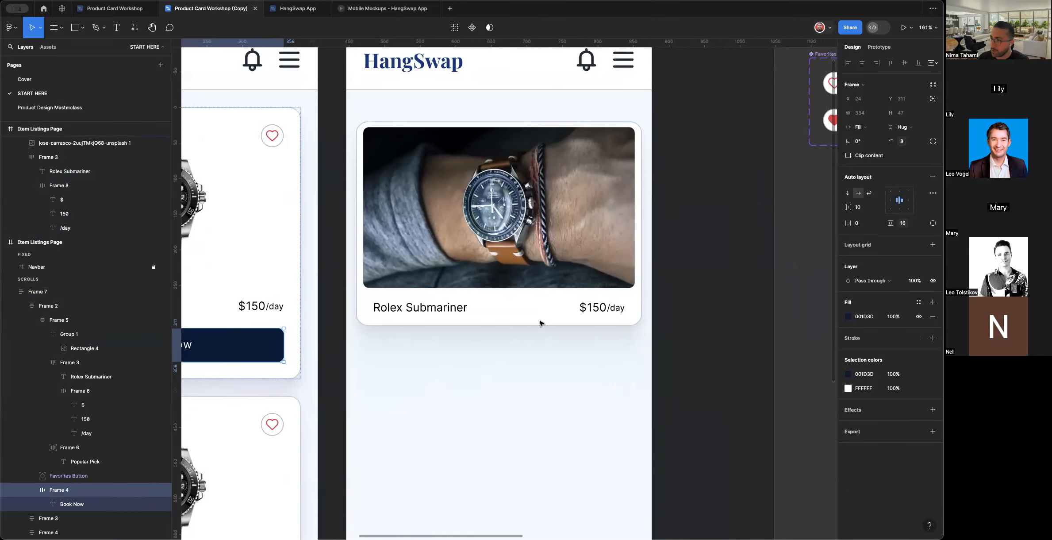
left_click(552, 309)
key("super+v")
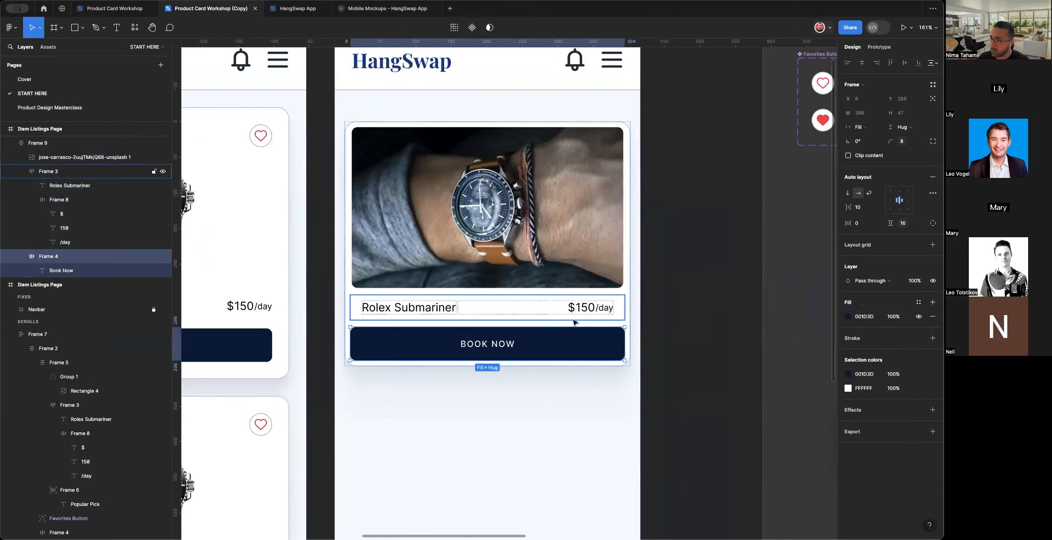
left_click(658, 376)
scroll(658, 376, "right", 2)
scroll(657, 376, "down", 1)
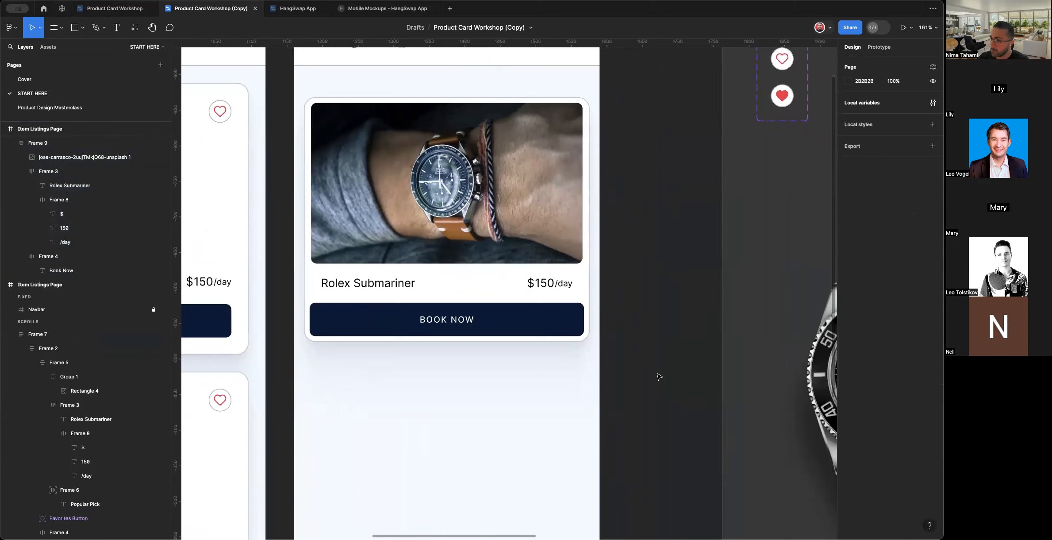
scroll(537, 326, "up", 1)
scroll(537, 326, "left", 1)
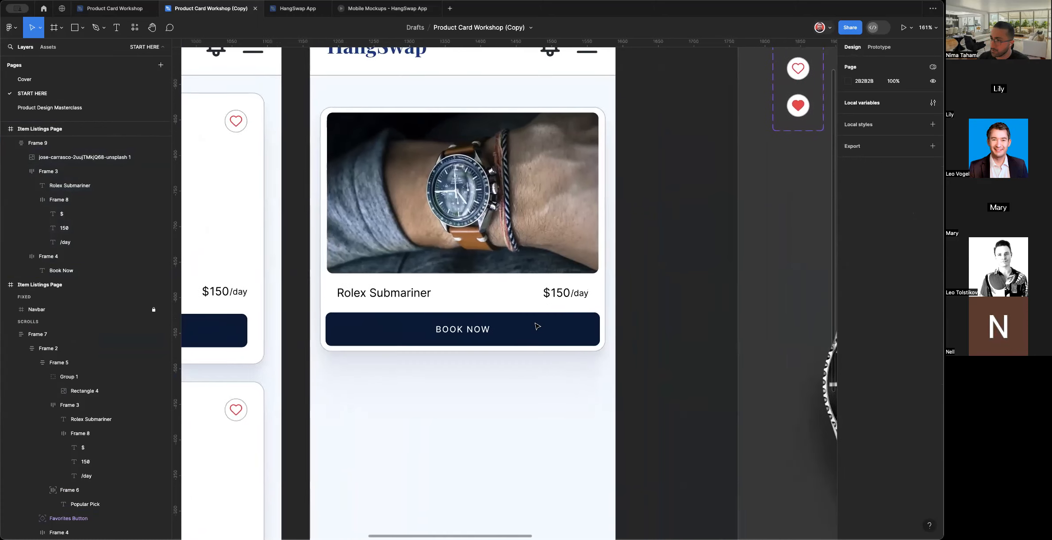
Wrap the wrist photo card's Book Now button in an auto layout frame and turn off the button's absolute position.
double_click(406, 327)
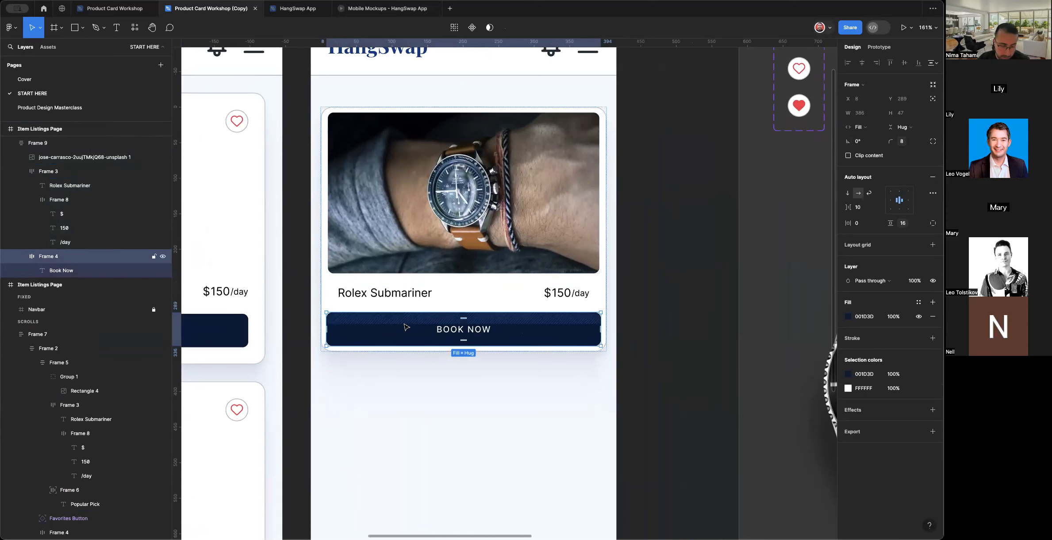
key("shift+a")
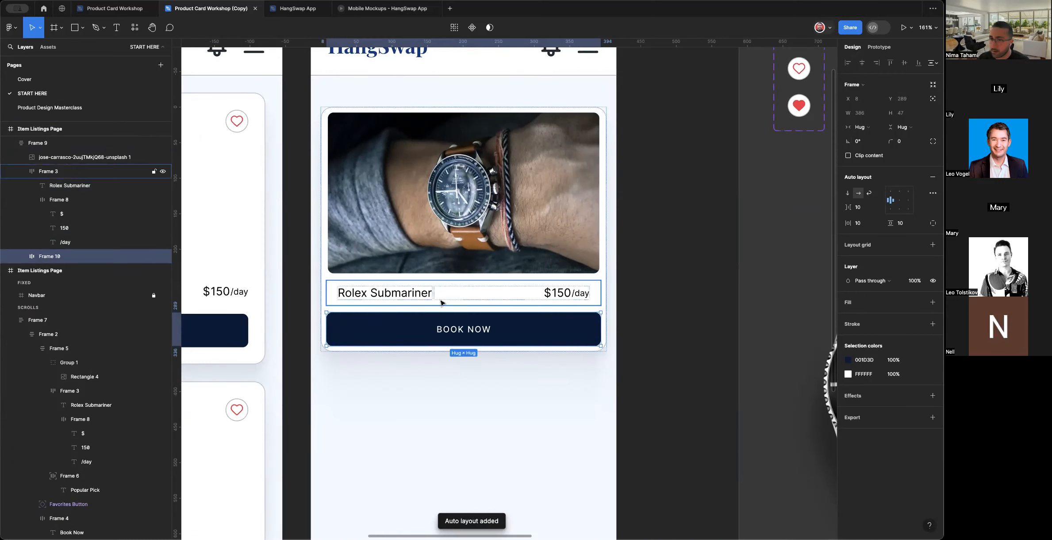
left_click(21, 256)
left_click(61, 271)
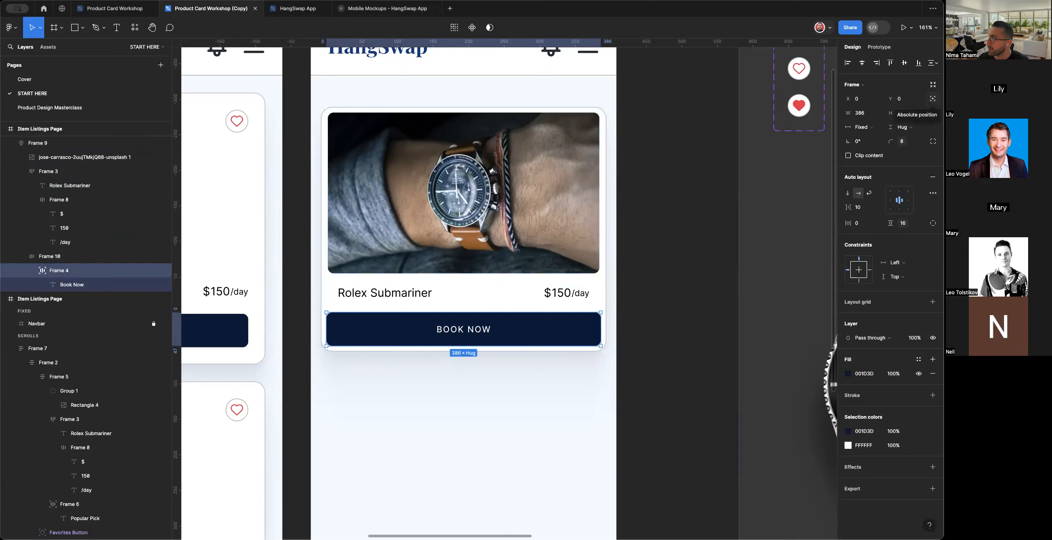
left_click(933, 98)
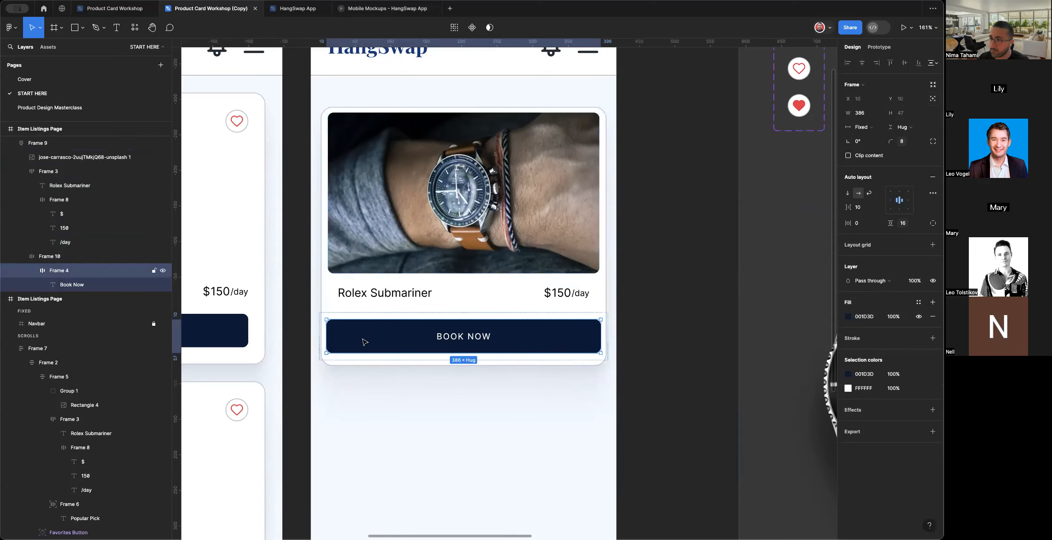
Set the horizontal resizing of the Book Now button's wrapper frame to Fill container.
left_click(376, 315)
left_click(859, 127)
left_click(866, 137)
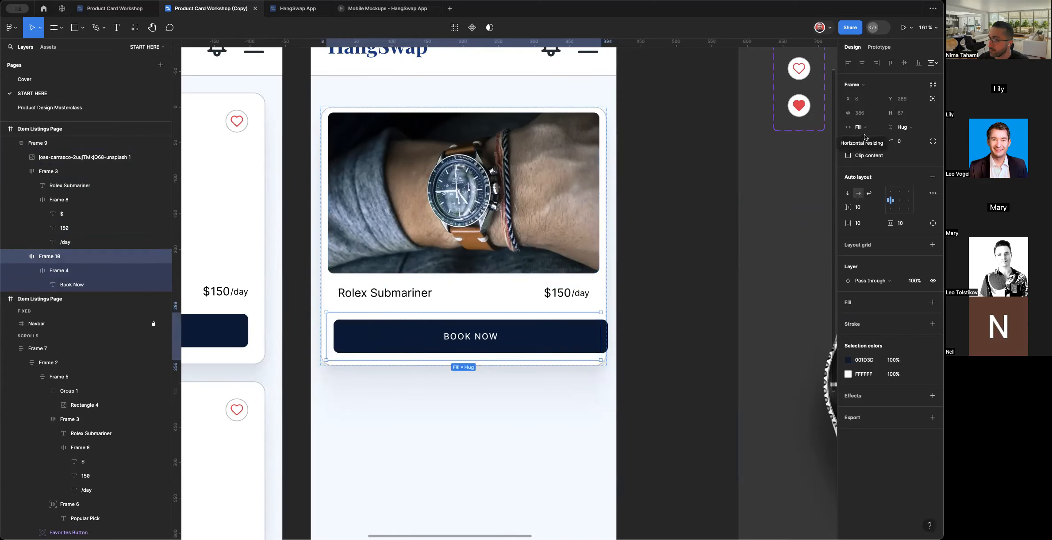
Set the Book Now wrapper frame's horizontal padding to 16, matching the name and price row.
left_click(858, 226)
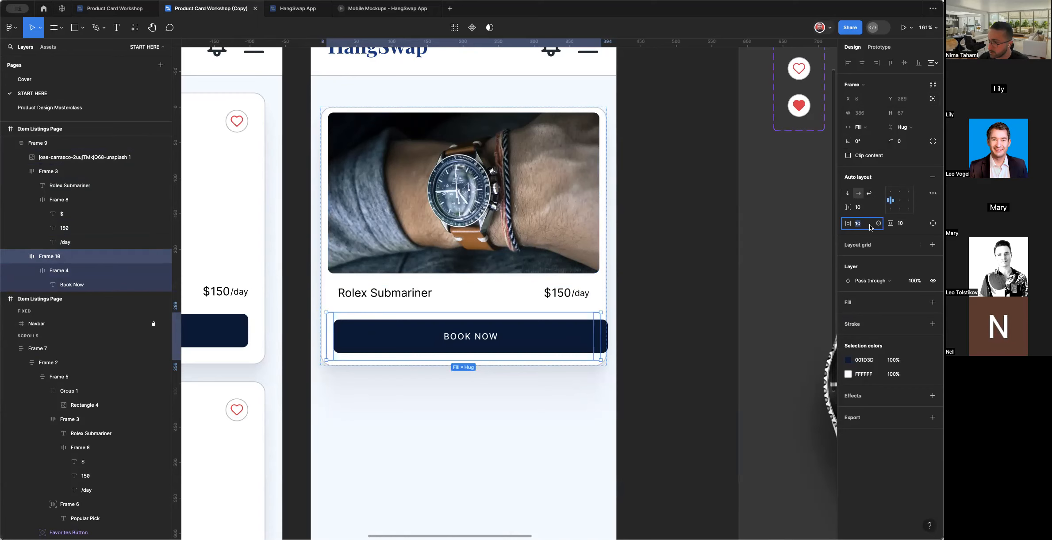
left_click(372, 301)
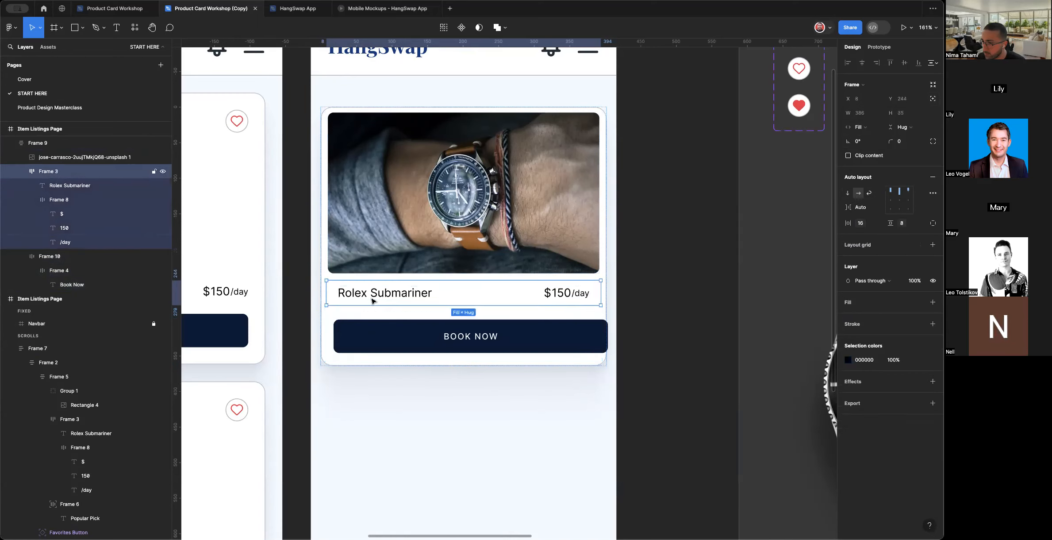
left_click(358, 299)
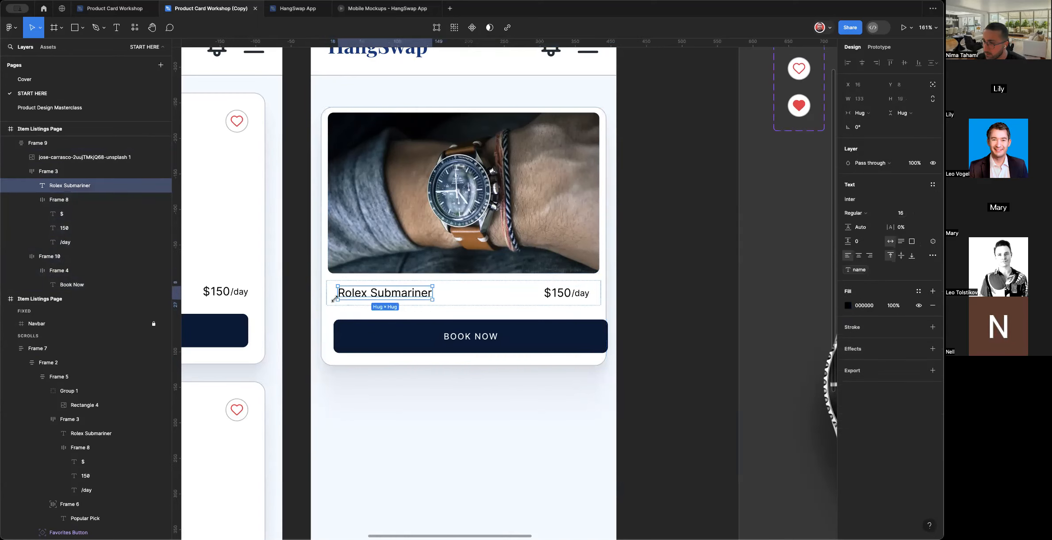
left_click(355, 331)
scroll(350, 343, "up", 5)
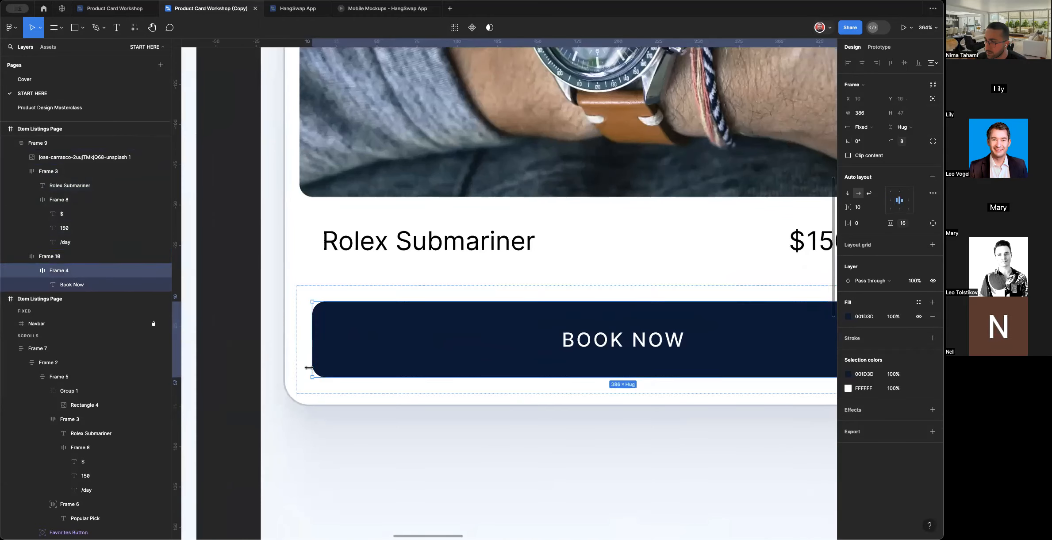
scroll(303, 376, "down", 5)
left_click(863, 223)
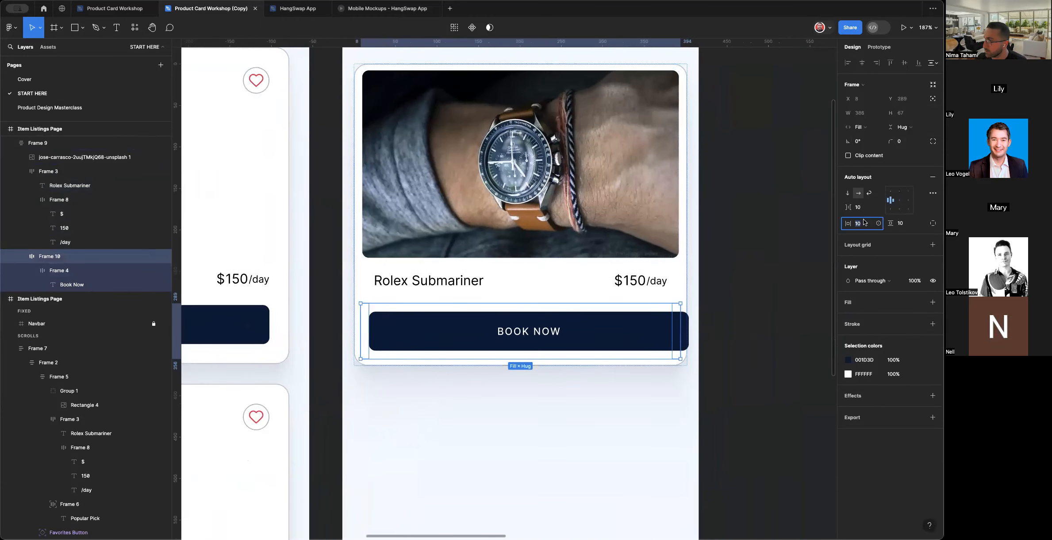
type("16")
key("Return")
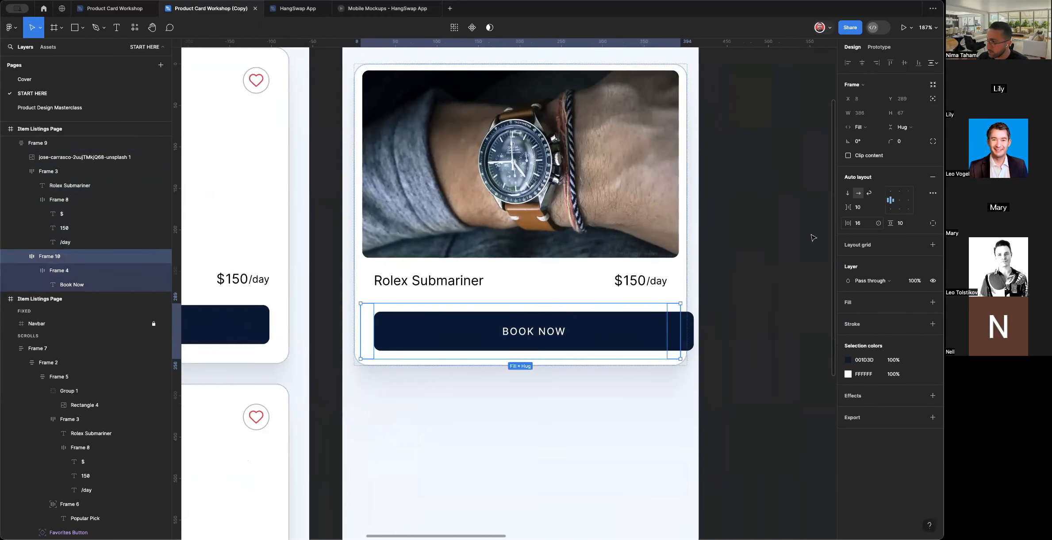
Make the Book Now button fill the width of its wrapper frame.
left_click(627, 333)
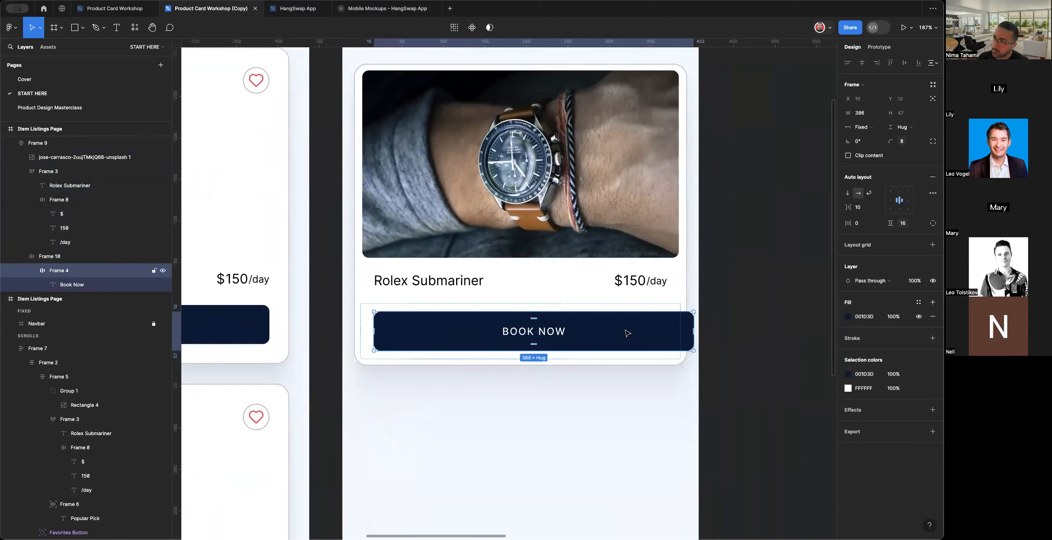
left_click(876, 127)
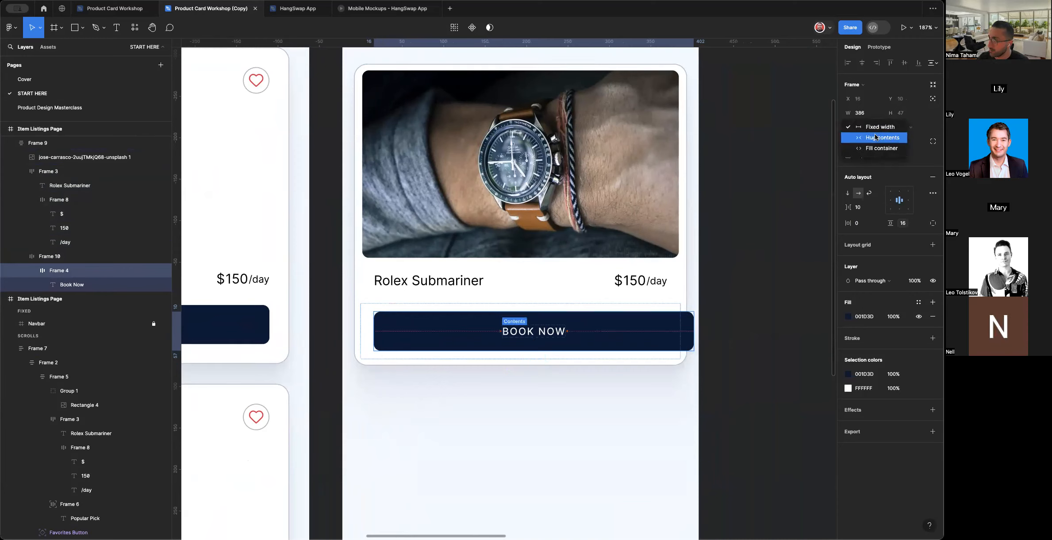
left_click(874, 147)
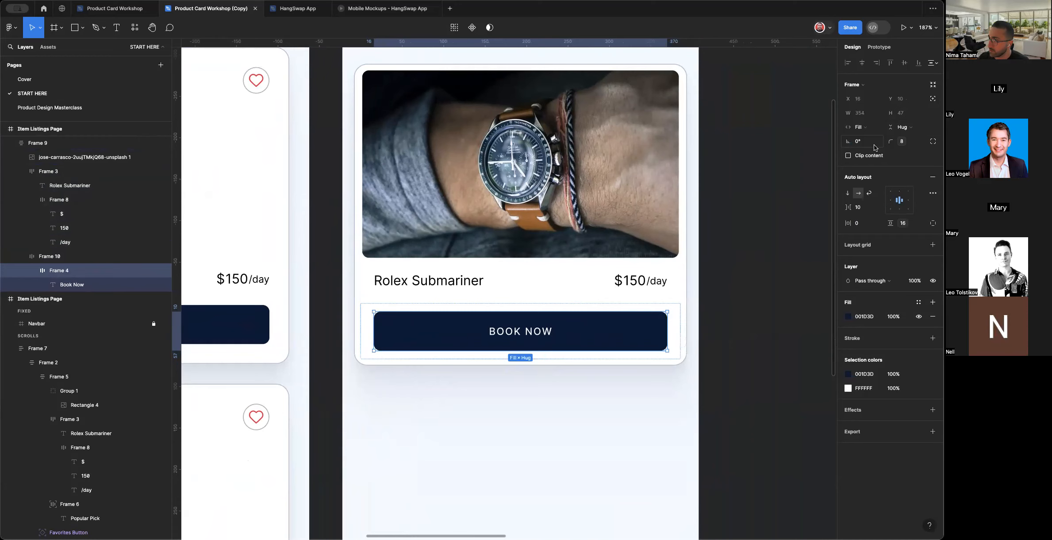
left_click(770, 312)
scroll(770, 312, "right", 2)
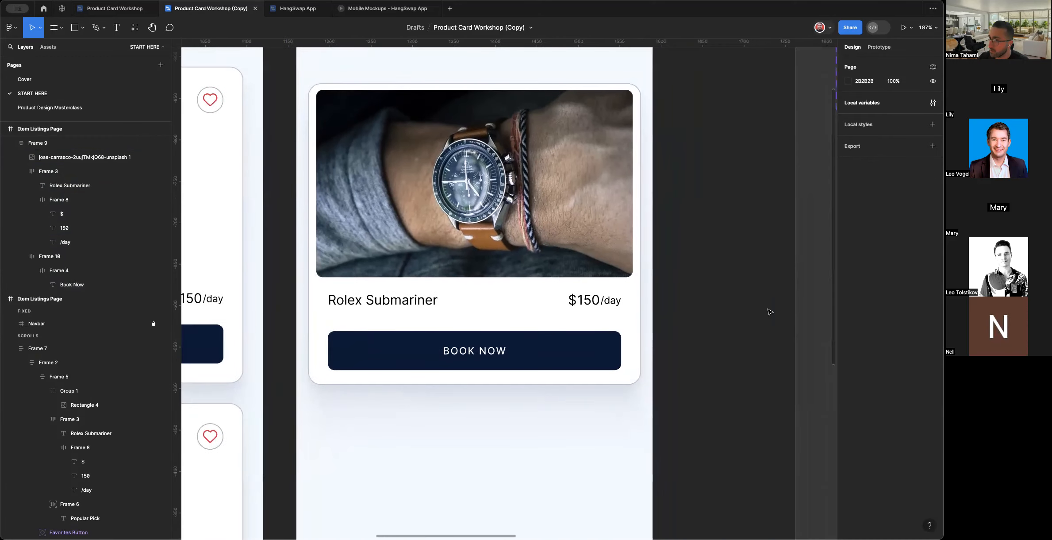
scroll(770, 312, "down", 2)
scroll(770, 312, "down", 3)
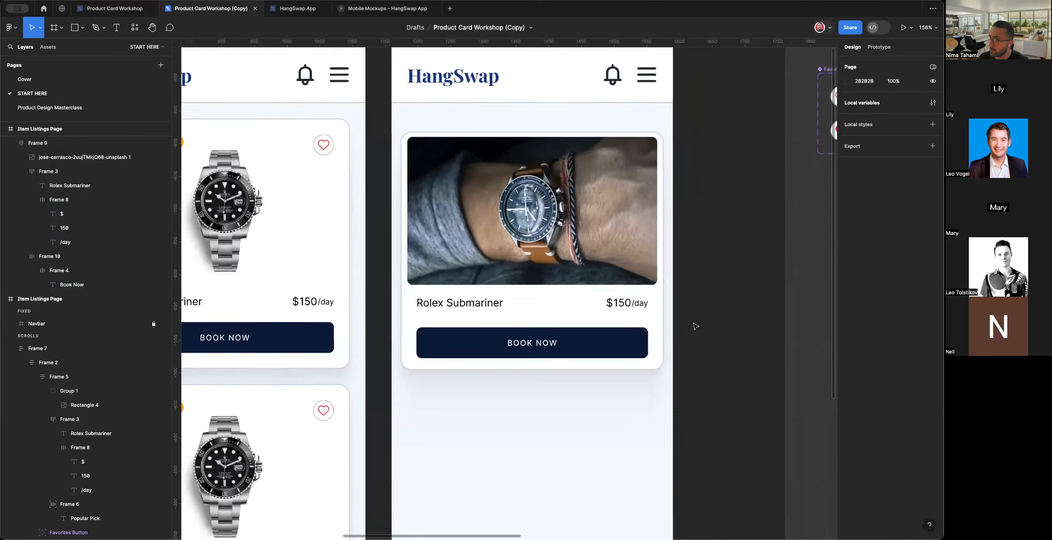
Copy the Popular Pick tag and heart button from the first watch card into the wrist photo card.
scroll(695, 326, "left", 2)
double_click(301, 167)
double_click(299, 163)
double_click(299, 163)
double_click(299, 163)
key("Escape")
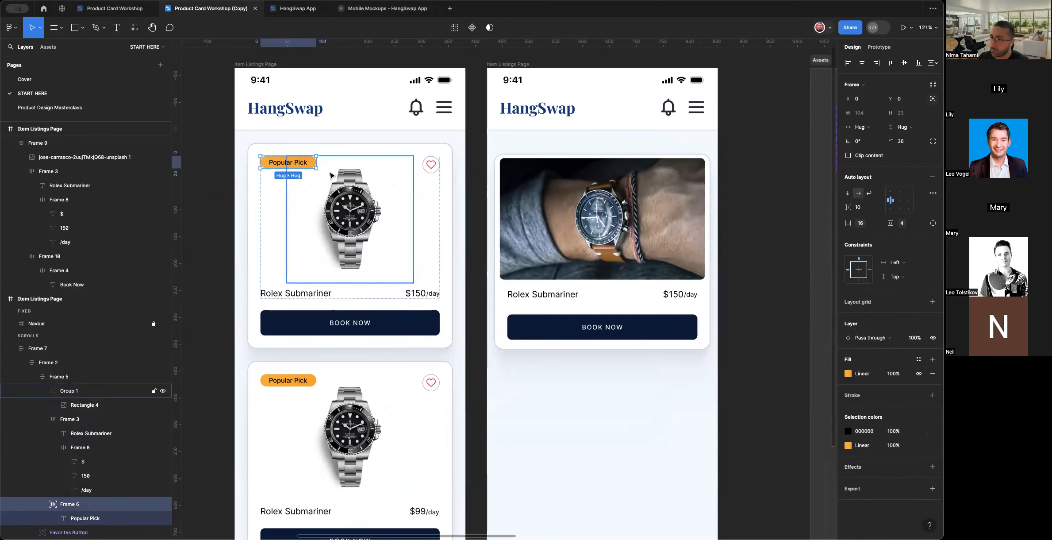
left_click(431, 165, "shift")
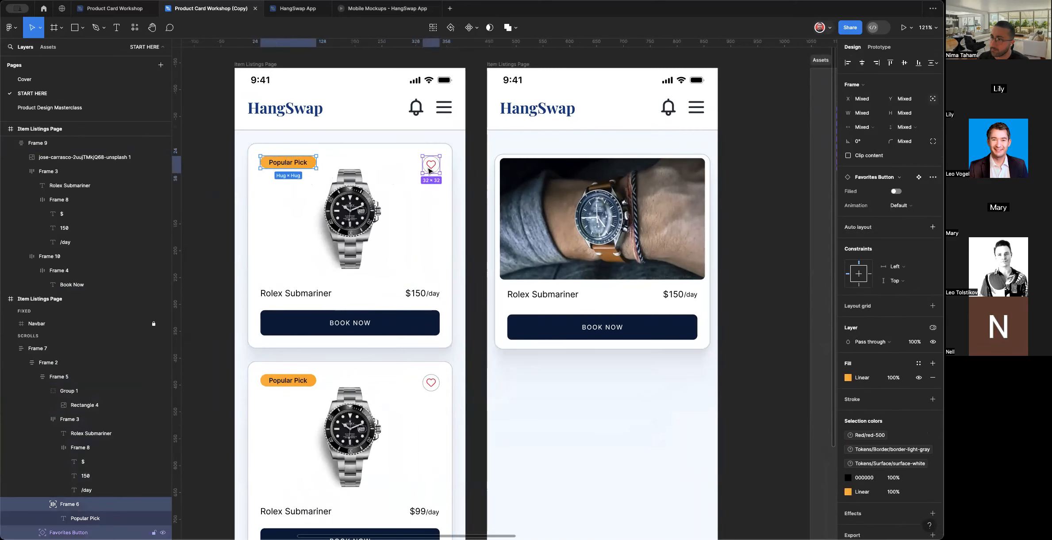
key("ctrl+c")
left_click(508, 239)
scroll(507, 239, "right", 2)
key("ctrl+v")
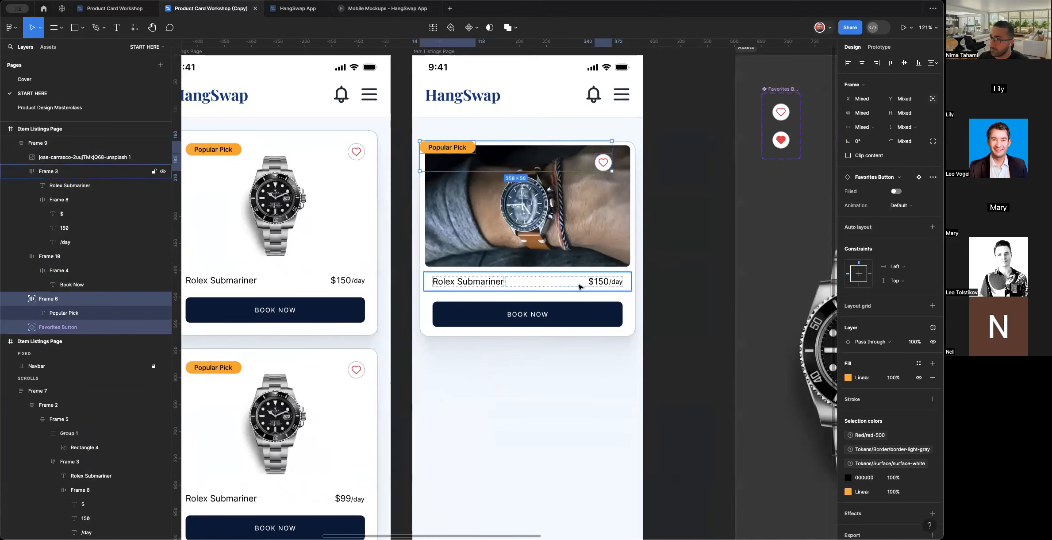
Bring the pasted tag and heart button into the card's layout flow and wrap them in a horizontal auto layout frame.
key("shift+a")
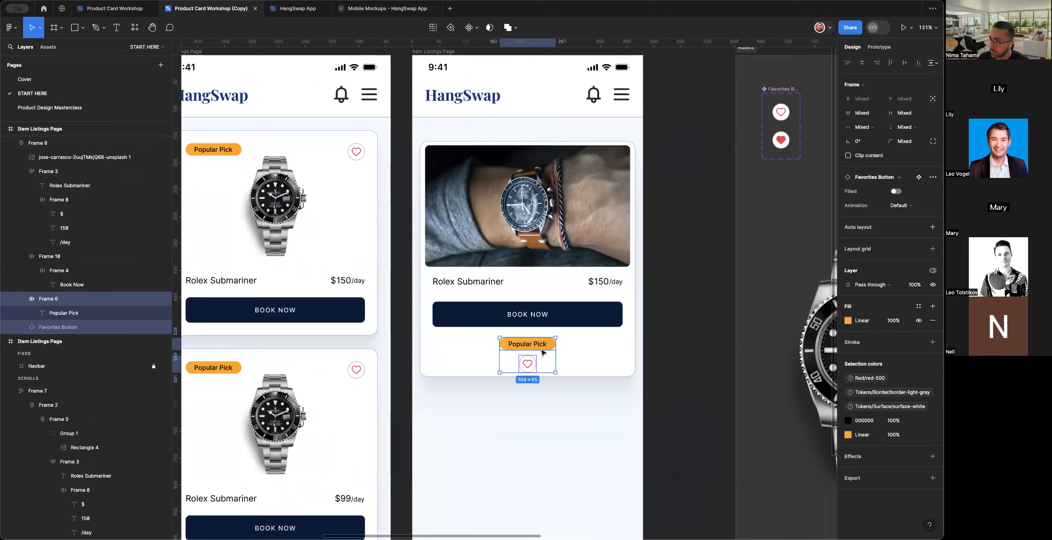
key("shift+a")
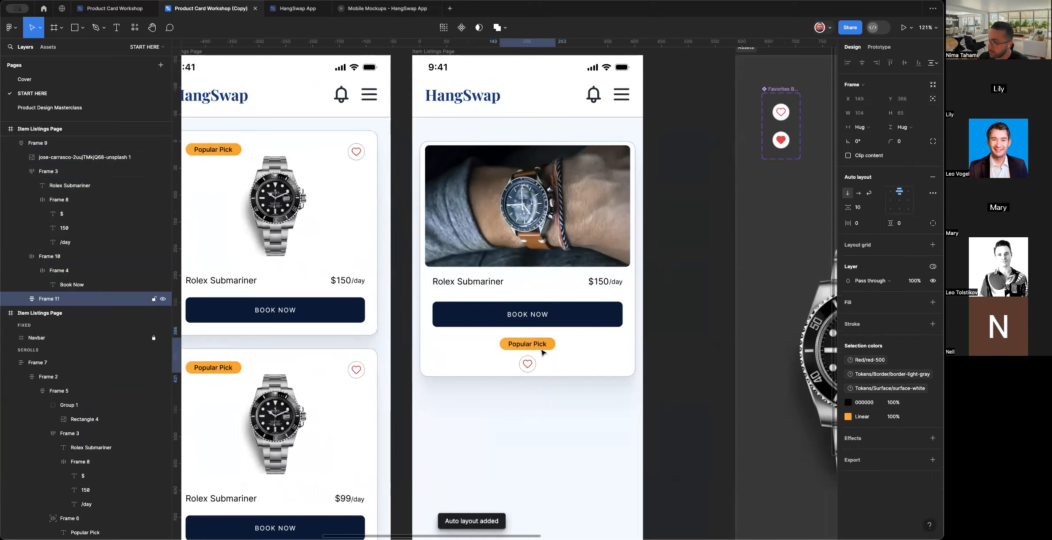
left_click(858, 193)
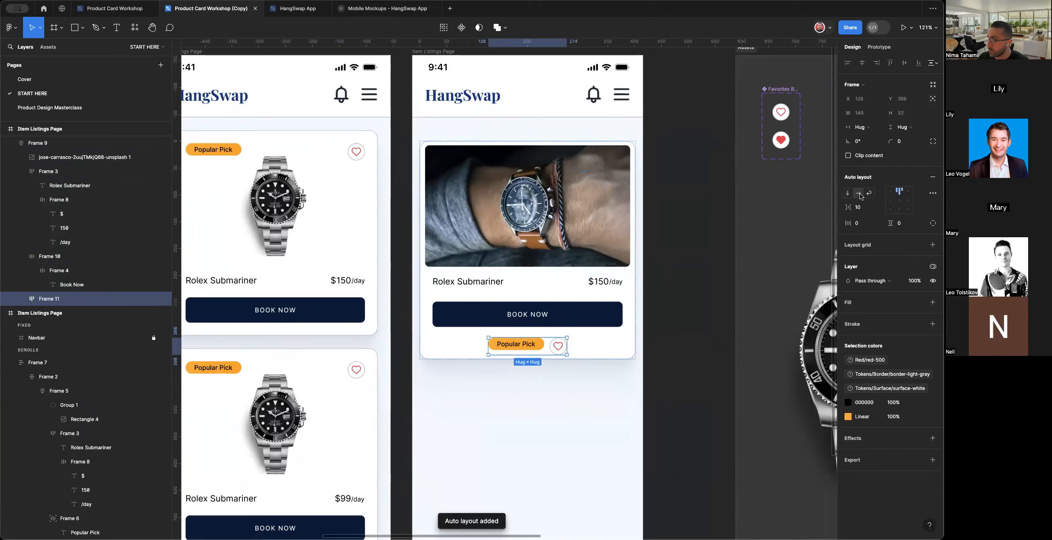
Make the tag and heart row fill the card's width with Auto spacing, and move it above the Book Now button.
left_click(865, 131)
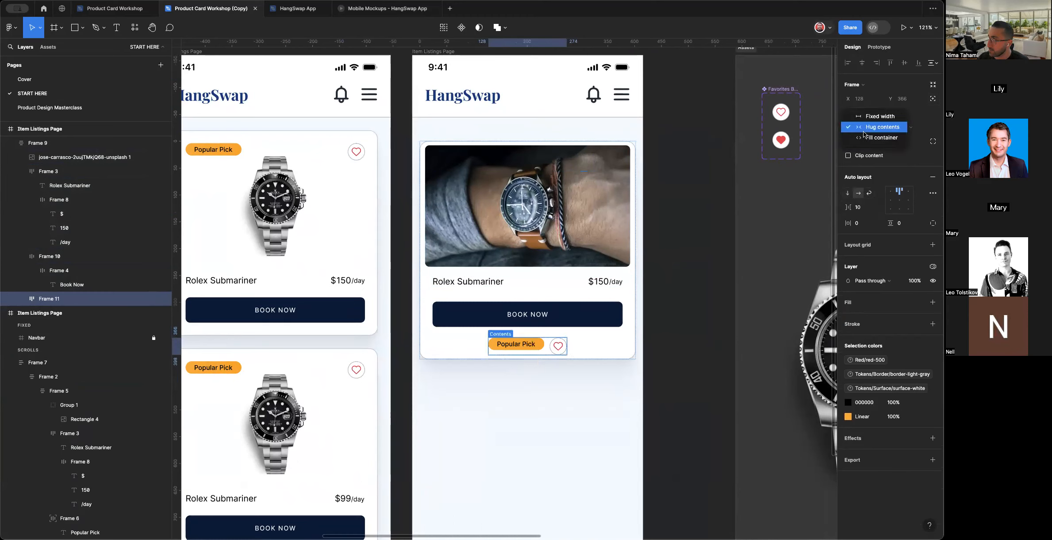
left_click(867, 138)
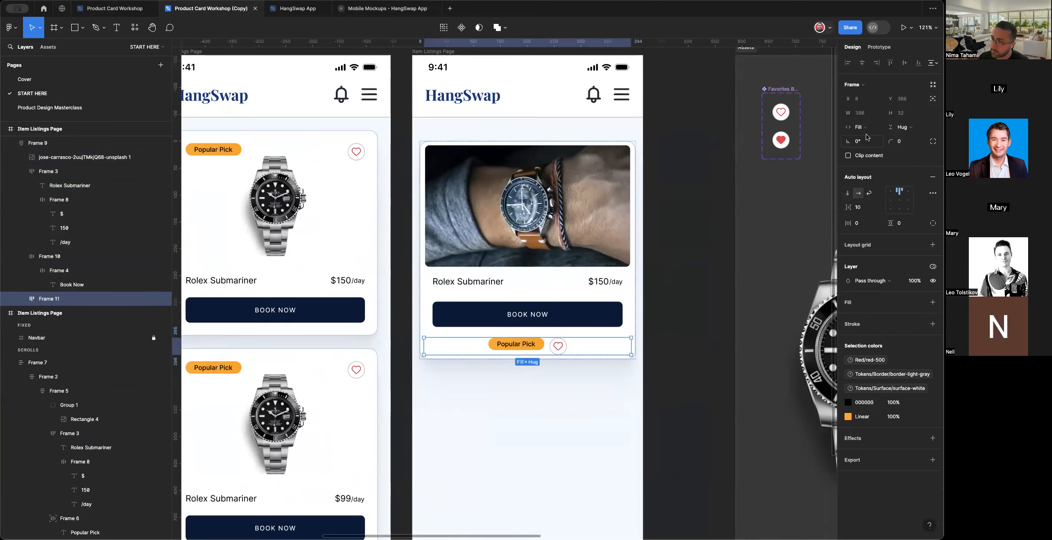
left_click(883, 208)
left_click(879, 219)
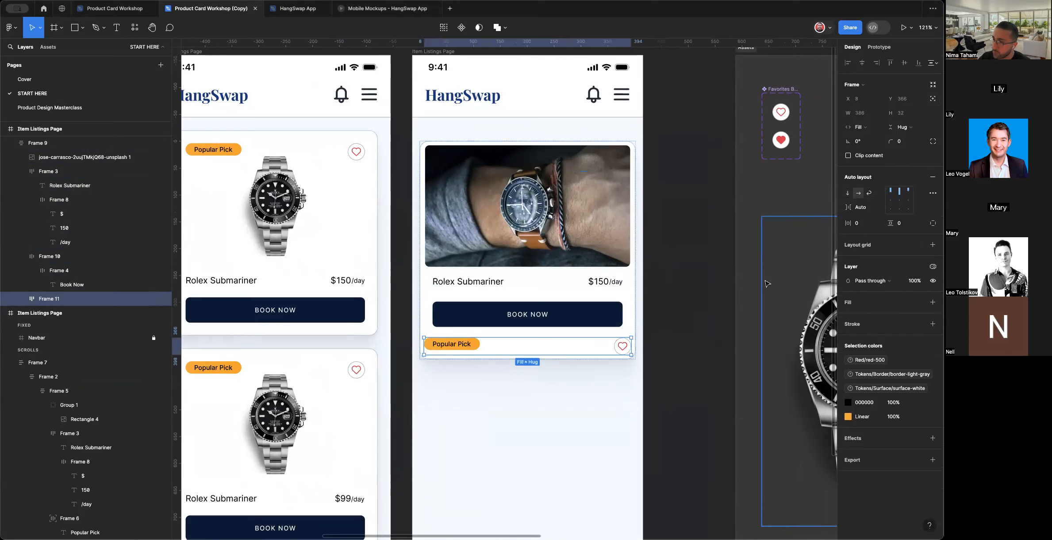
key("Up")
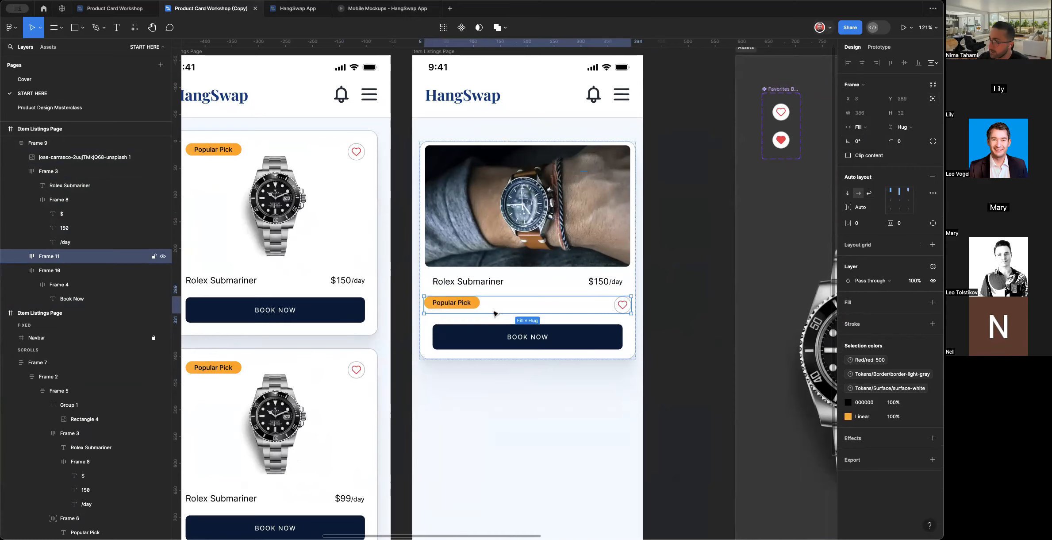
Try linking the tag and heart row's horizontal padding to the spacing-lg variable (24).
scroll(495, 313, "up", 5)
left_click(878, 223)
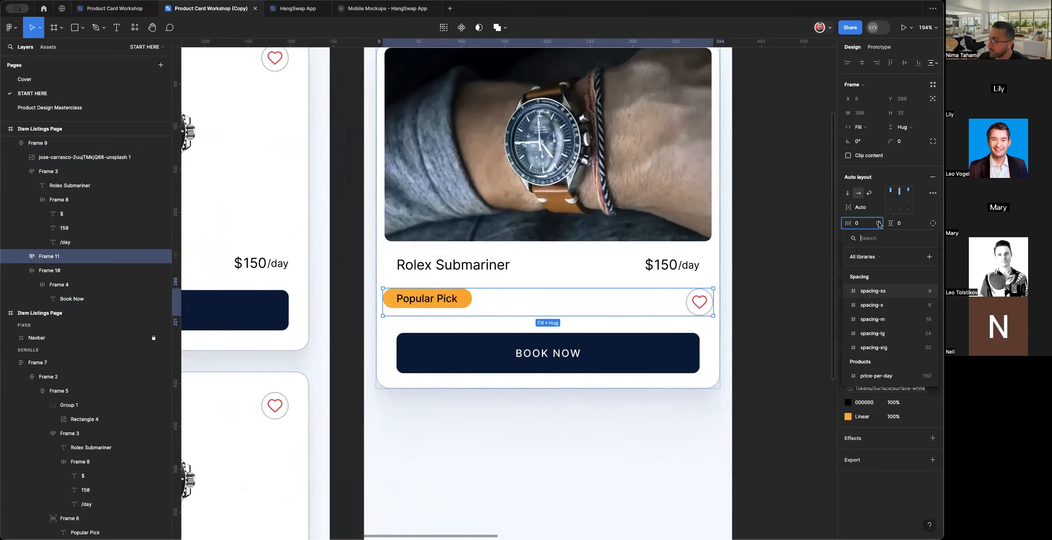
left_click(886, 332)
scroll(680, 301, "right", 3)
key("super+z")
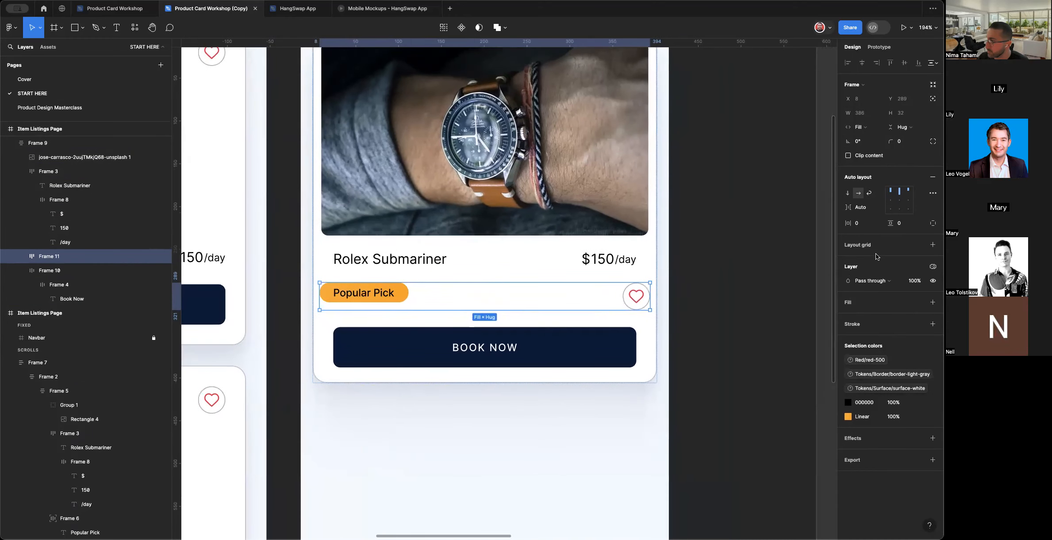
Link the tag and heart row's horizontal padding to the spacing-m variable (16).
left_click(879, 224)
left_click(889, 318)
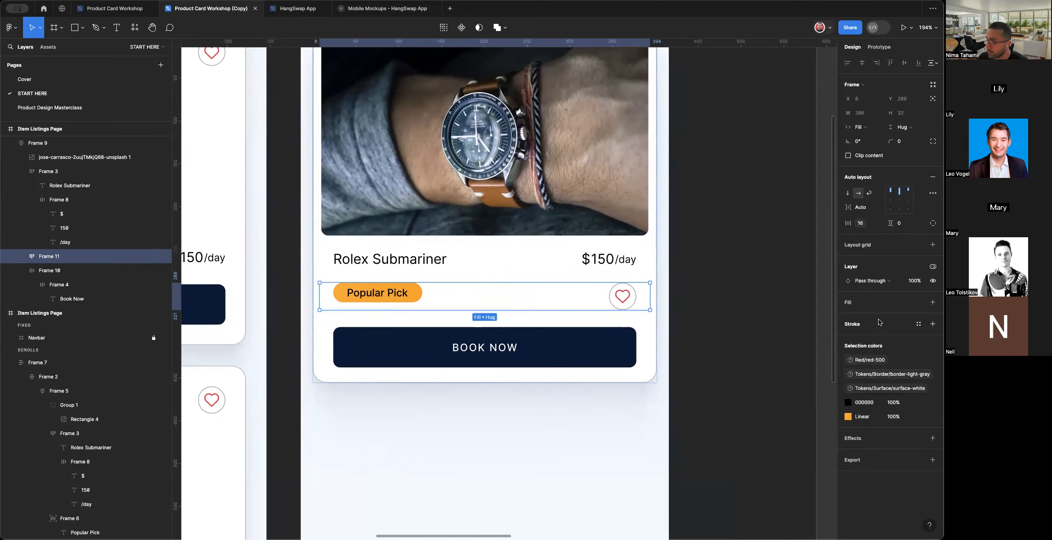
left_click(725, 296)
Vertically centre the Popular Pick tag and heart button within their row on the wrist photo card.
scroll(724, 296, "up", 1)
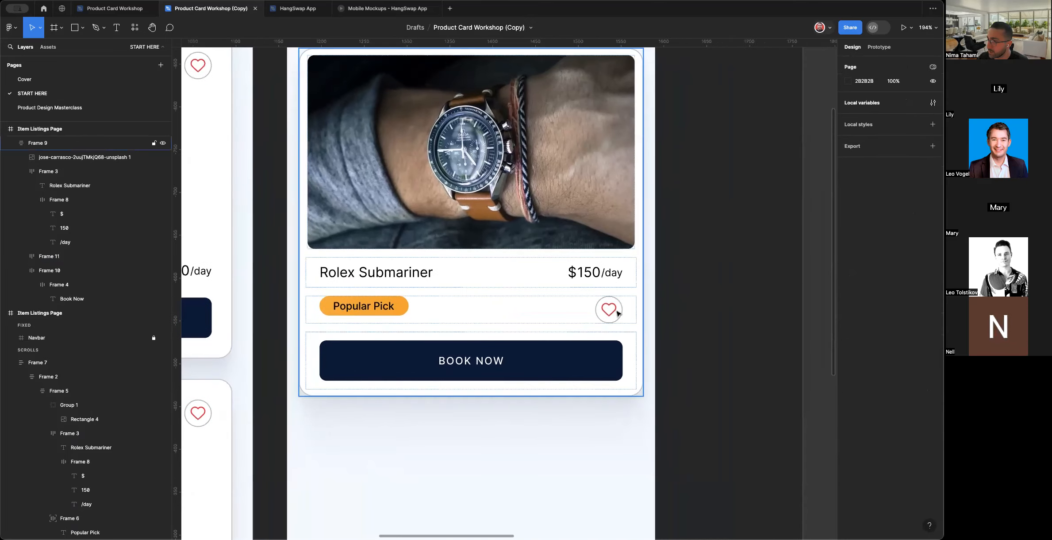
double_click(618, 313)
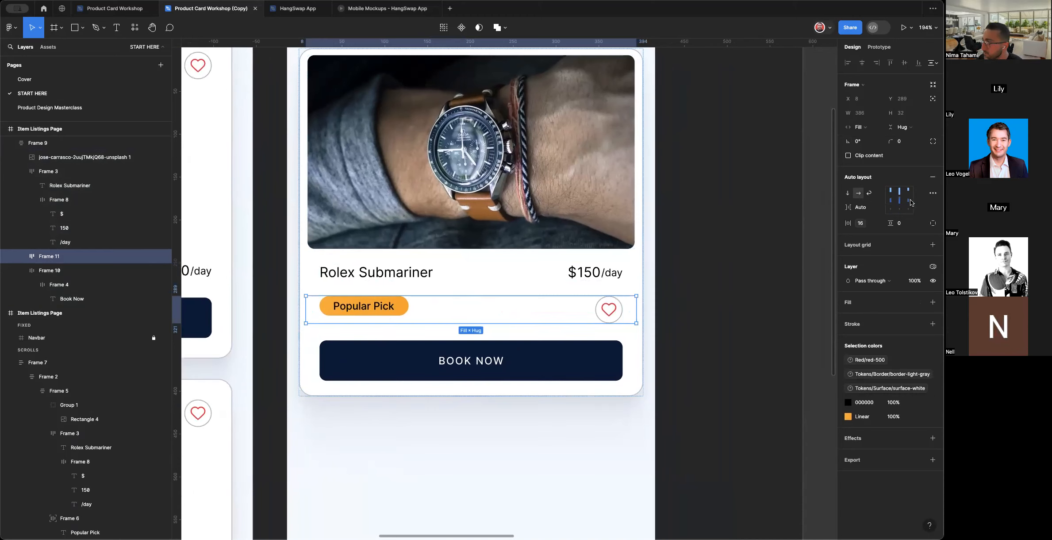
key("alt+v")
left_click(654, 283)
Inspect the wrist photo card's layout up close and compare it with the cards on the neighbouring listings page.
scroll(663, 286, "down", 3)
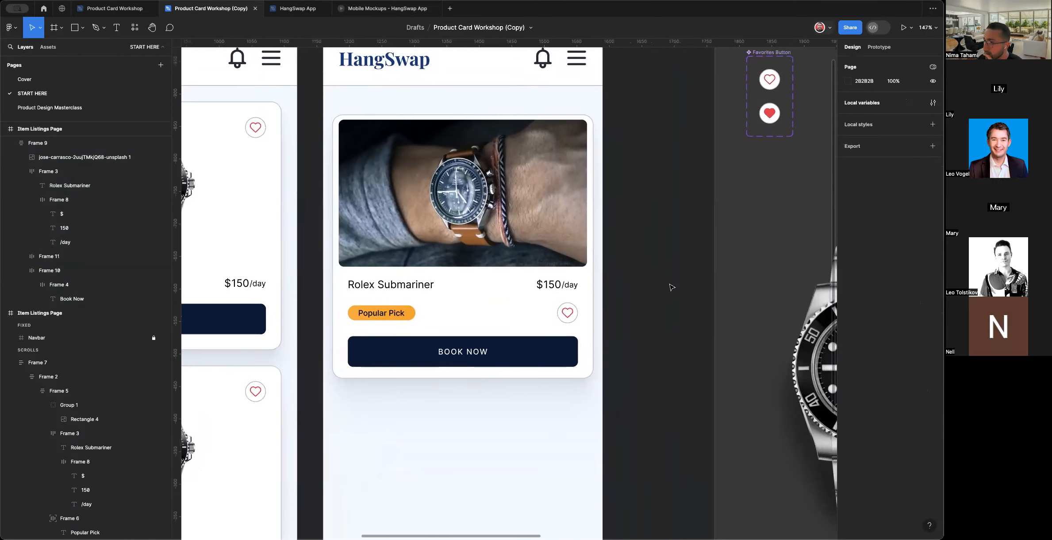
scroll(641, 292, "down", 3)
scroll(586, 306, "up", 4)
scroll(586, 306, "up", 1)
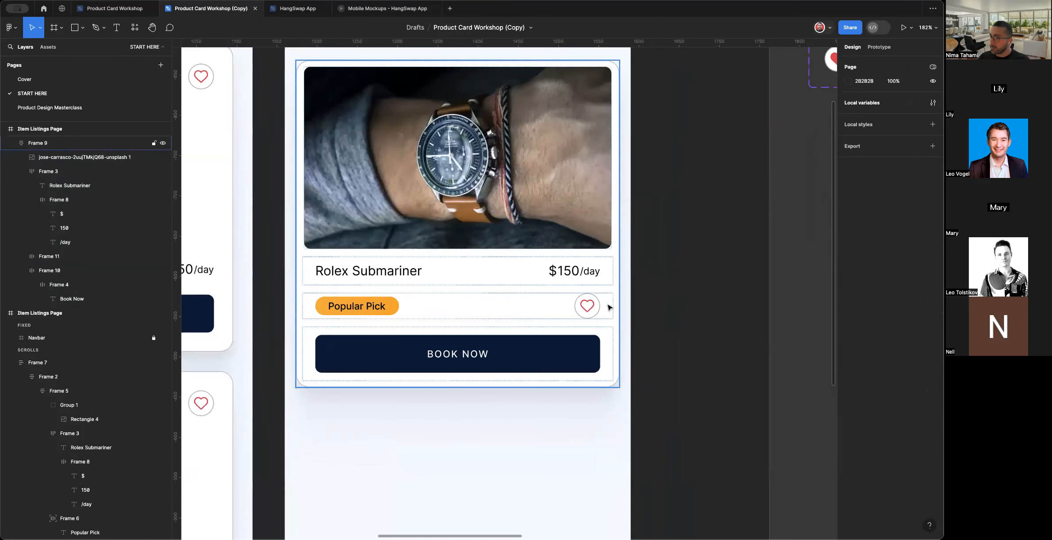
left_click(589, 308)
left_click(681, 300)
scroll(680, 300, "down", 5)
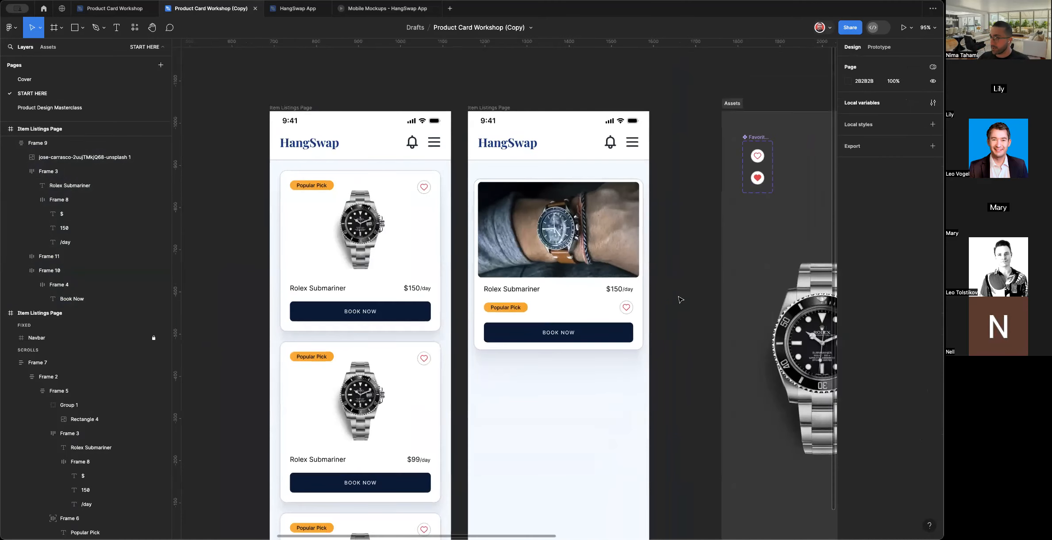
scroll(680, 300, "right", 10)
scroll(680, 300, "down", 2)
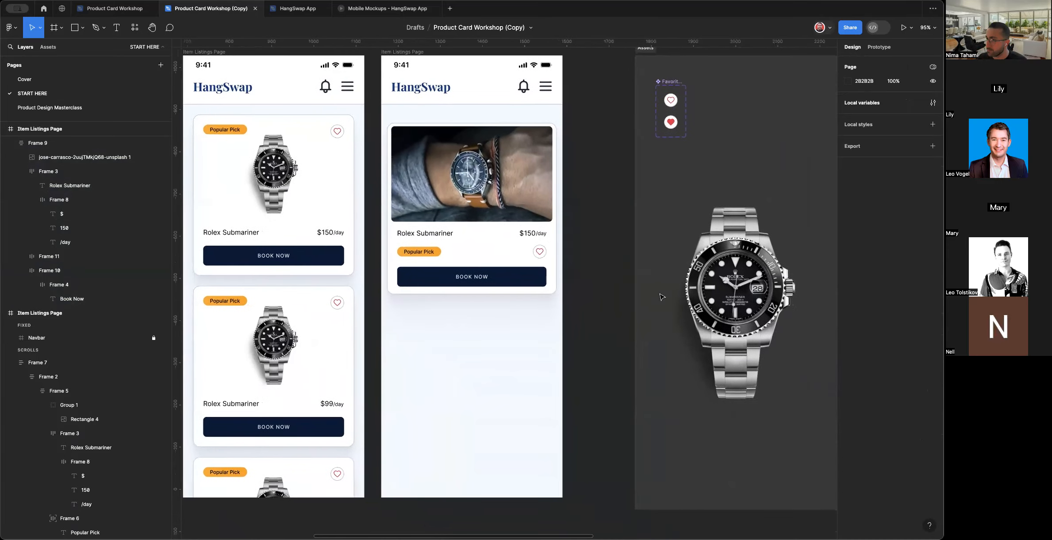
scroll(662, 297, "left", 5)
scroll(662, 296, "down", 1)
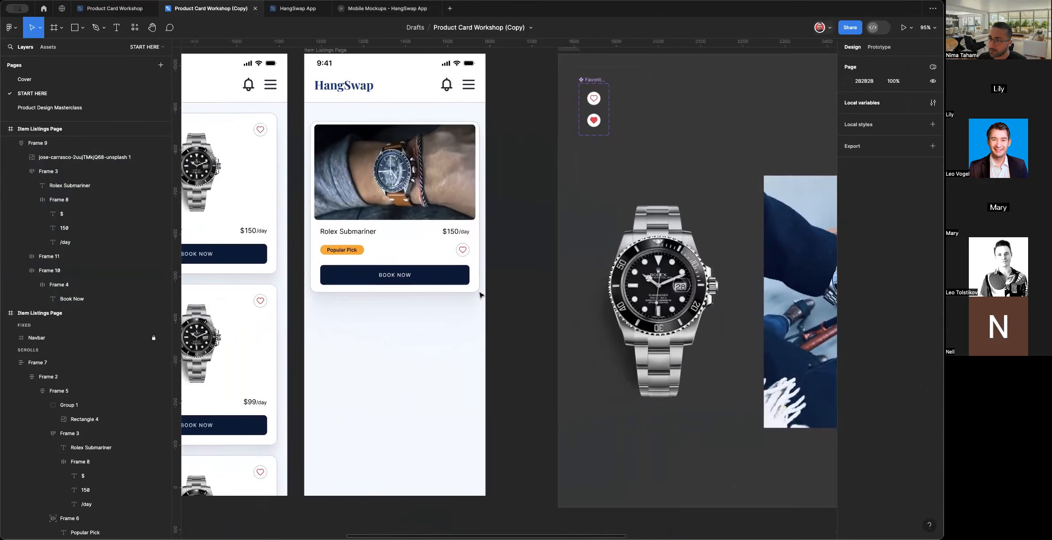
scroll(480, 294, "down", 4)
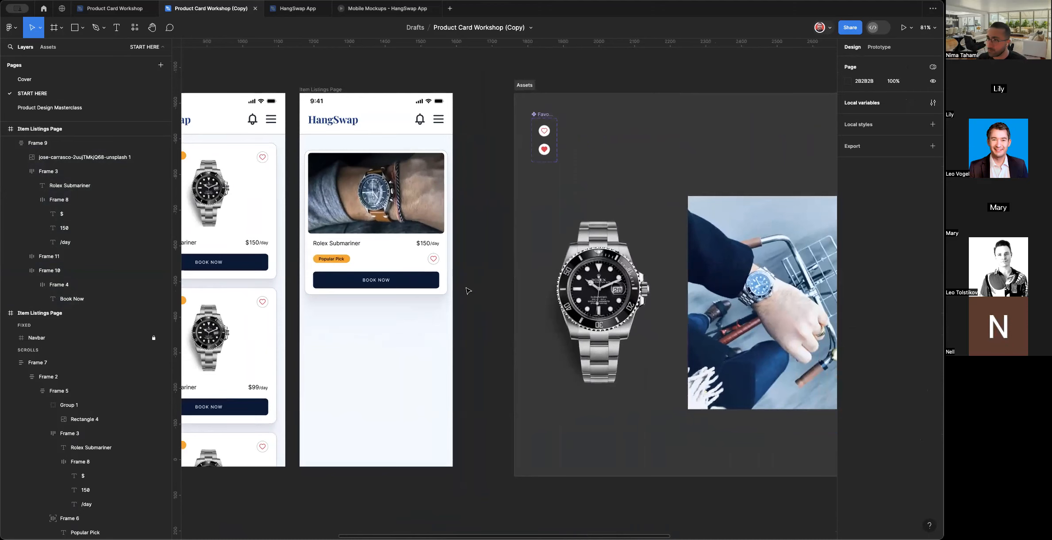
scroll(496, 298, "left", 3)
scroll(497, 298, "right", 3)
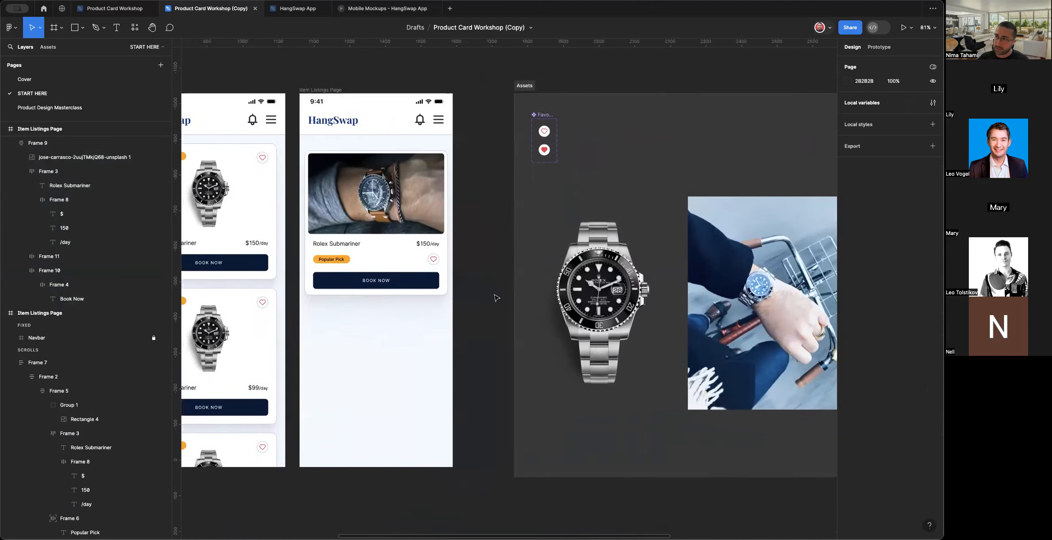
Turn the dark wrist watch photo in the Assets frame into a component.
scroll(496, 298, "right", 10)
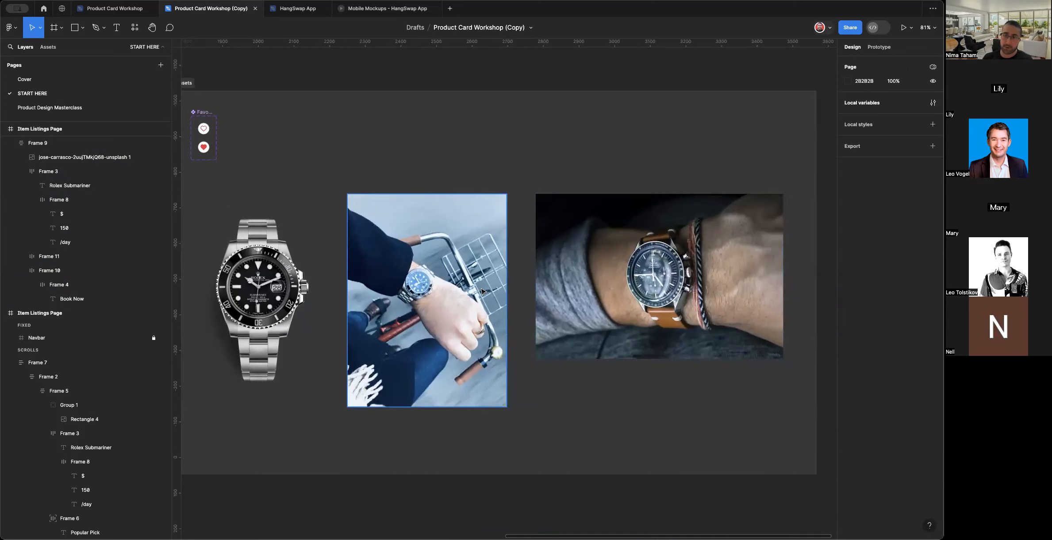
scroll(482, 290, "right", 2)
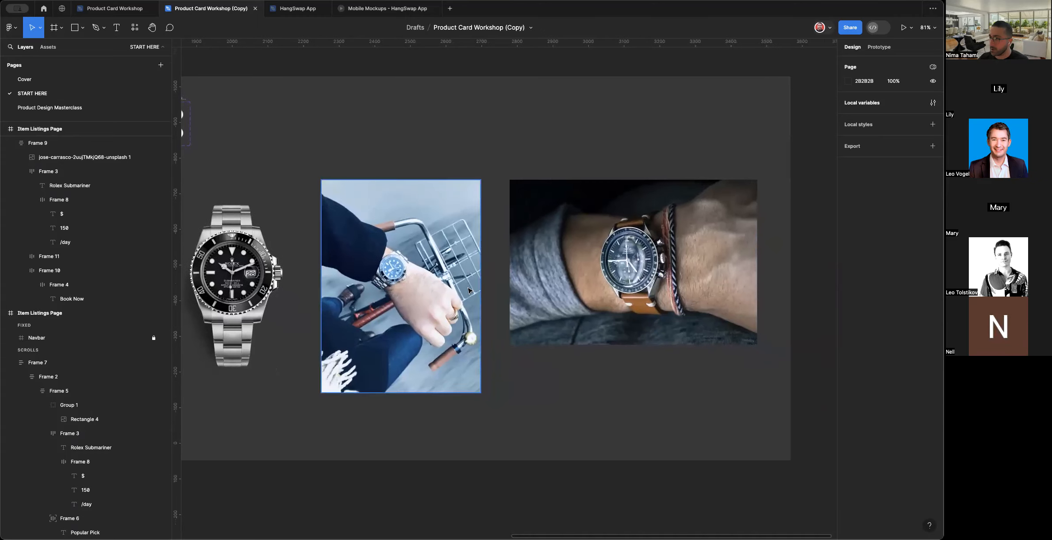
left_click(460, 284)
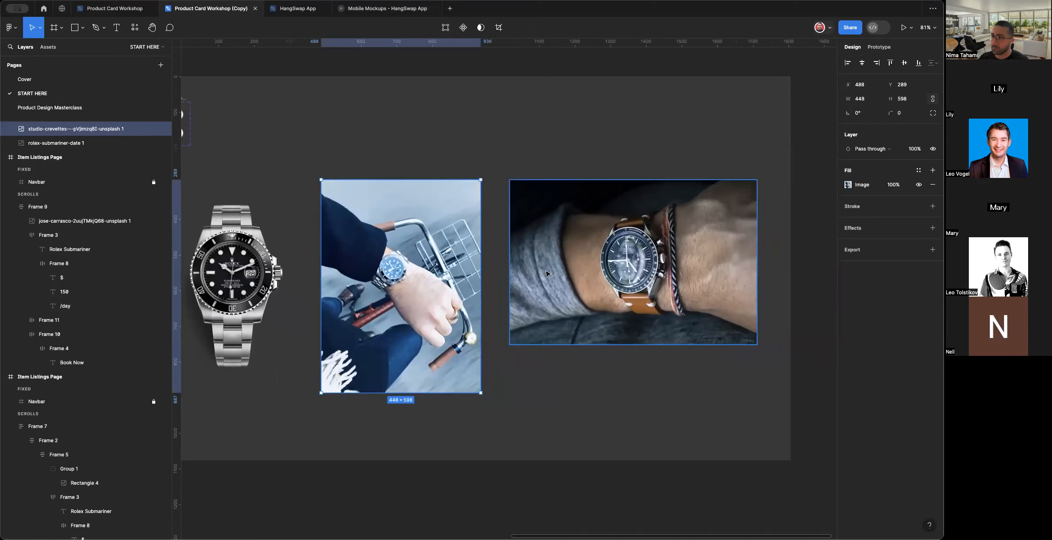
left_click(503, 260)
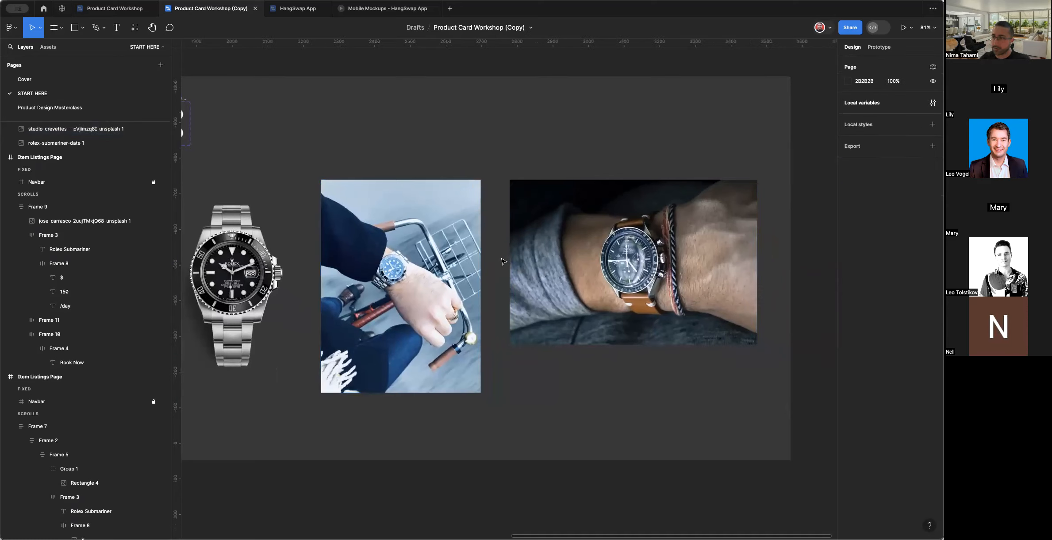
left_click(551, 251)
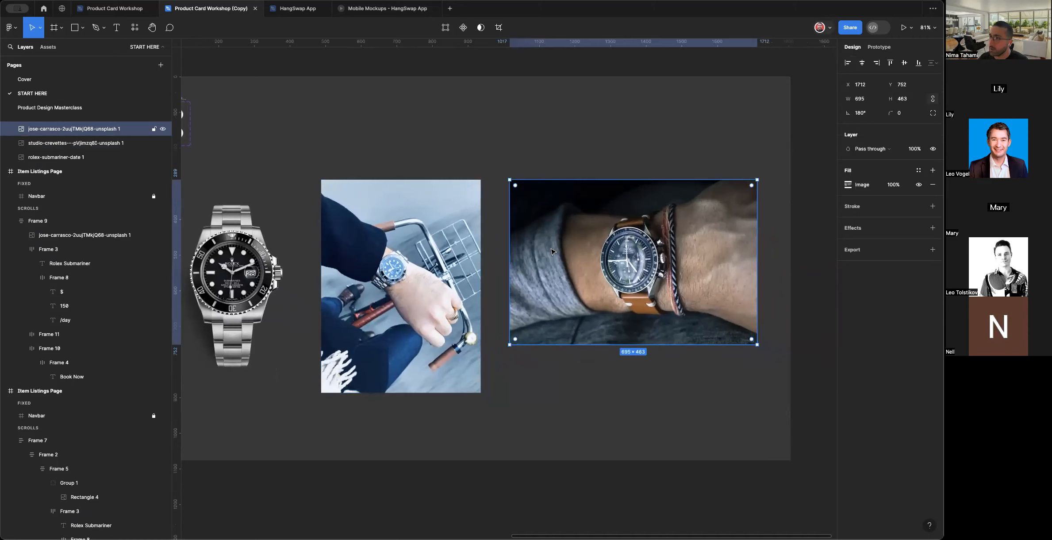
left_click(463, 27)
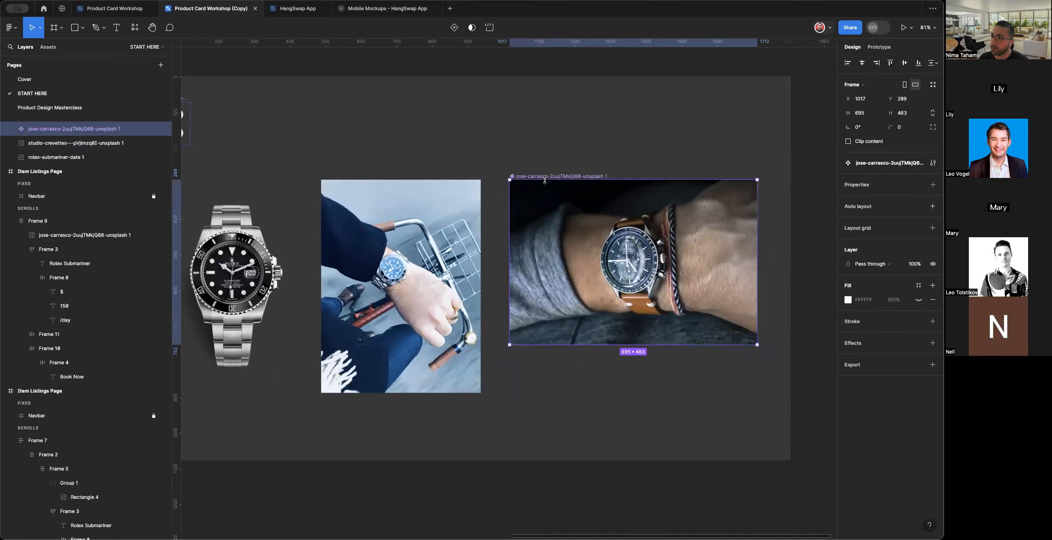
Give the photo component a variant property, add a second variant, and move the component set up inside the Assets frame.
scroll(547, 197, "right", 3)
left_click(932, 185)
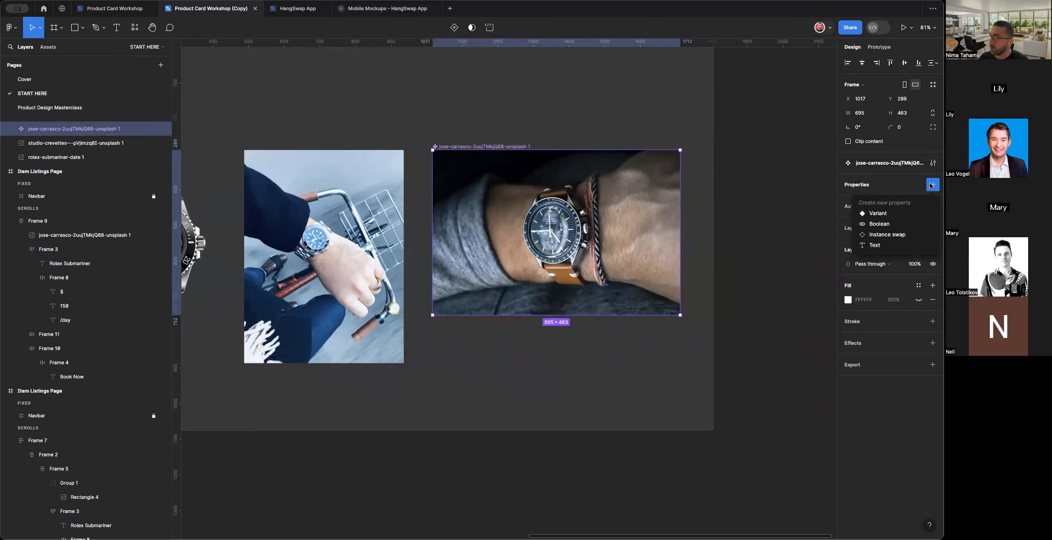
left_click(882, 212)
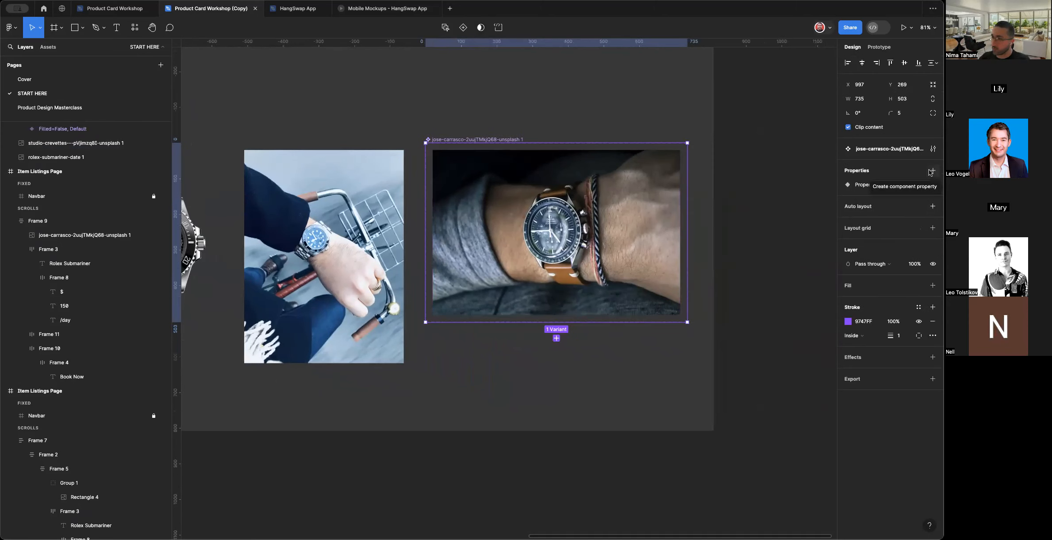
left_click(556, 338)
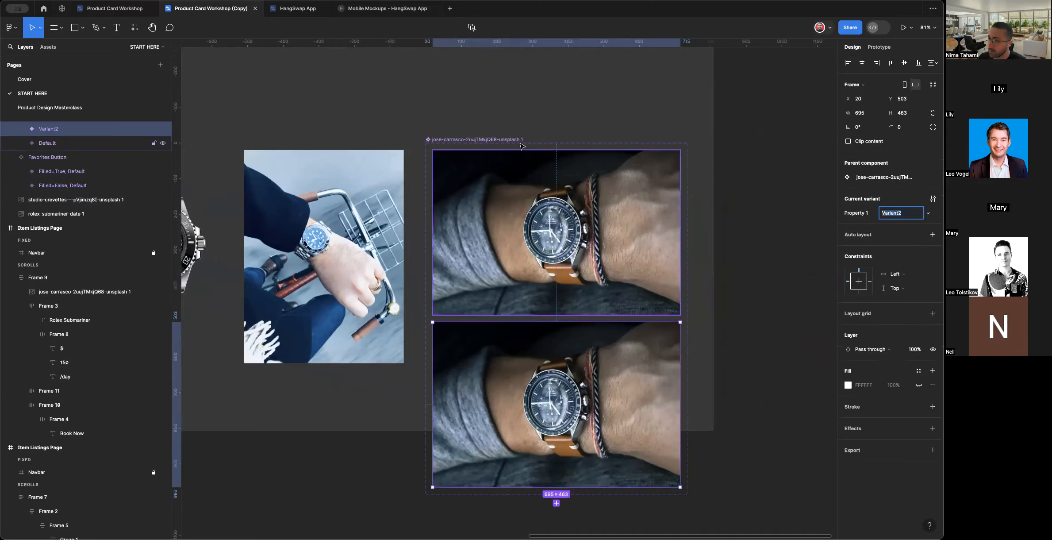
scroll(486, 177, "down", 3)
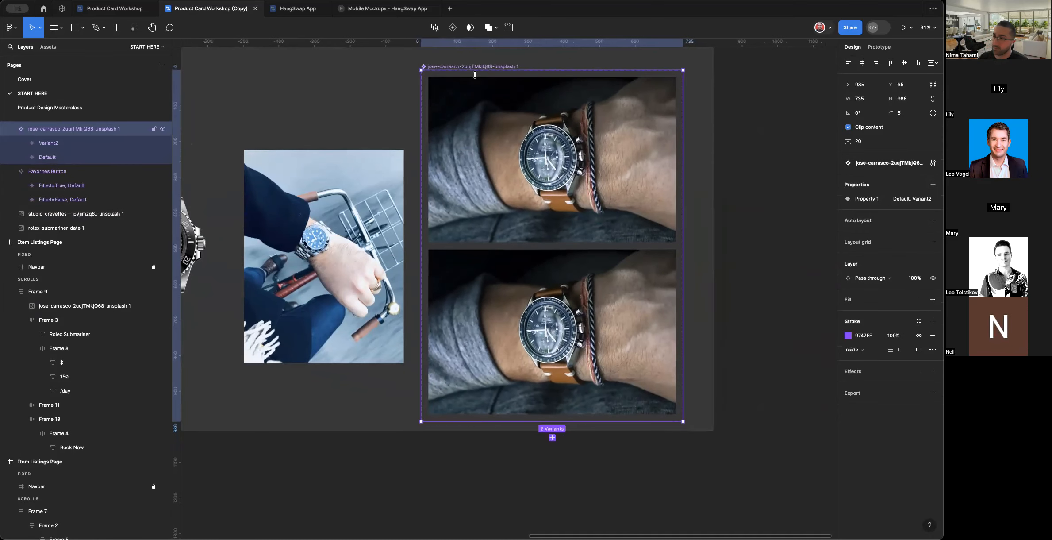
Copy the bicycle wrist photo's properties and paste them onto the image layer inside the second variant.
left_click(337, 267)
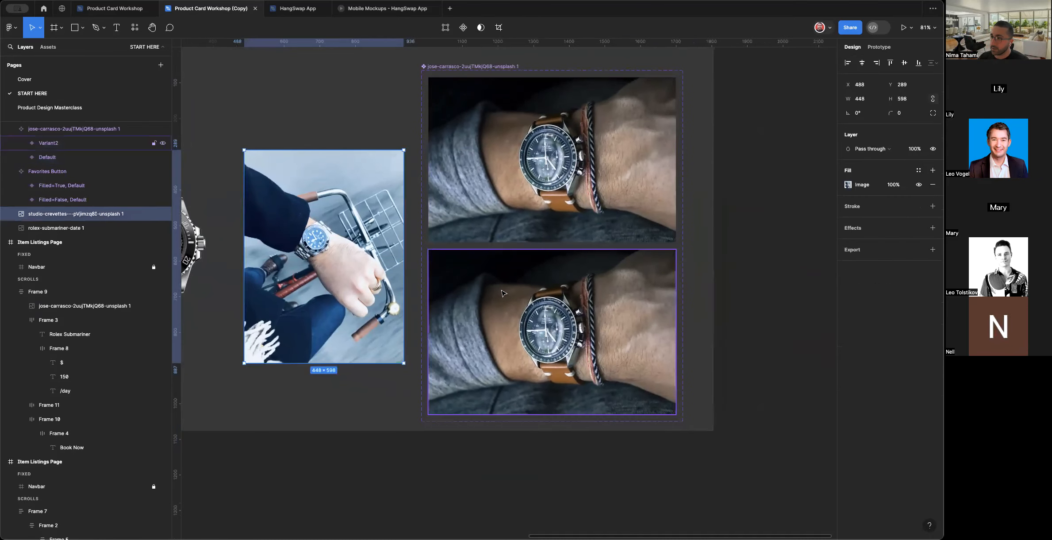
left_click(460, 287)
key("super+v")
key("super+z")
left_click(315, 268)
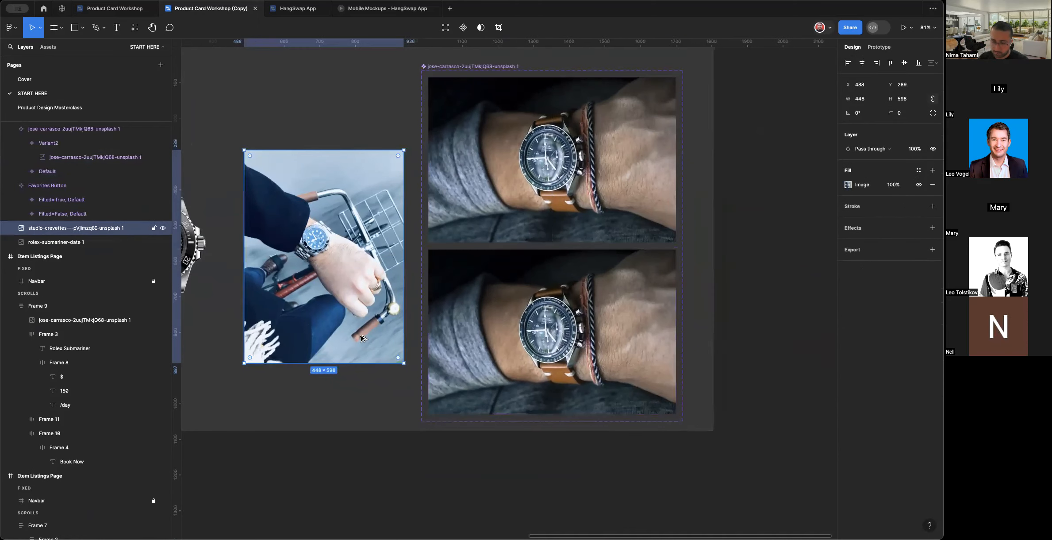
left_click(569, 341)
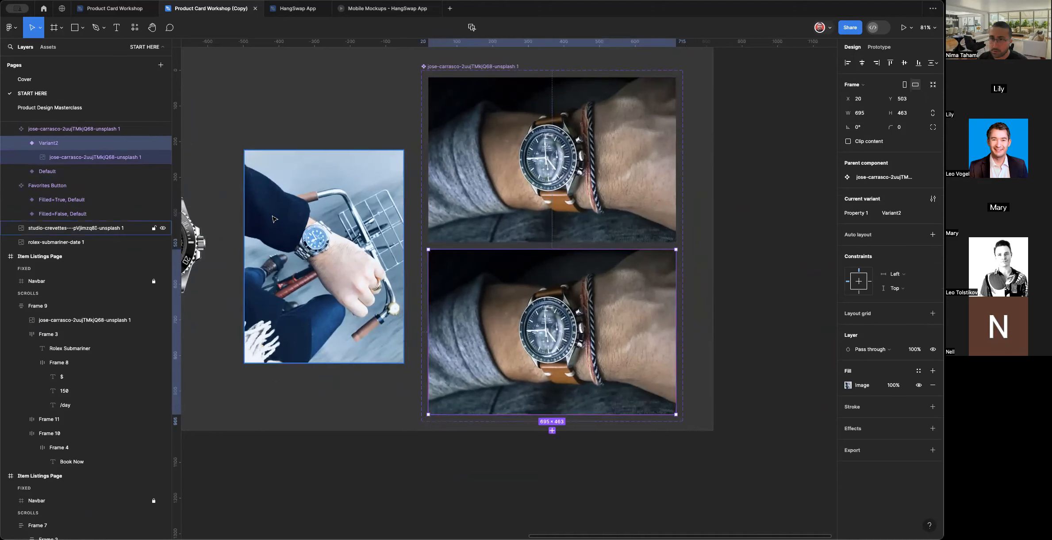
left_click(106, 158)
key("alt+super+v")
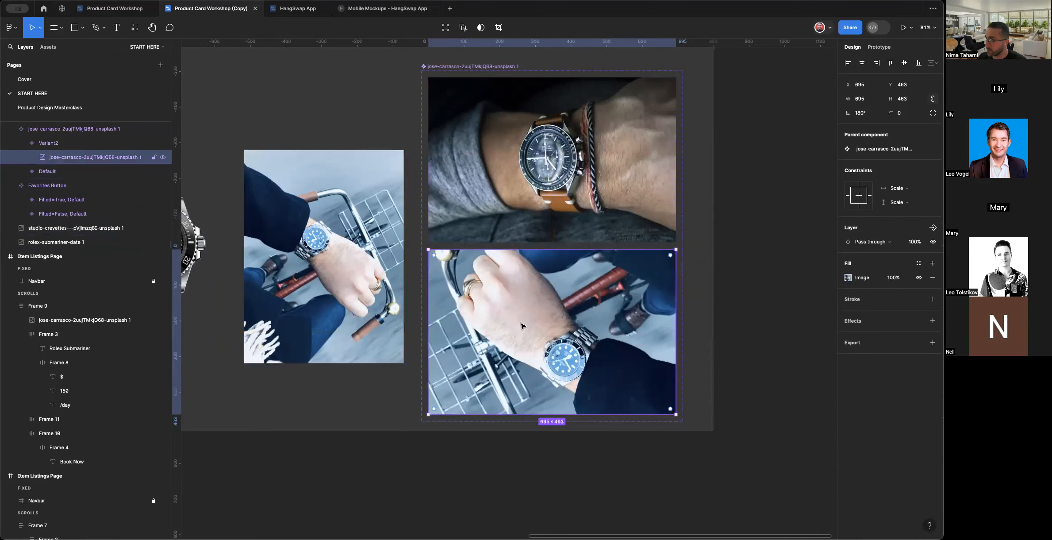
key("super+z")
key("super+shift+z")
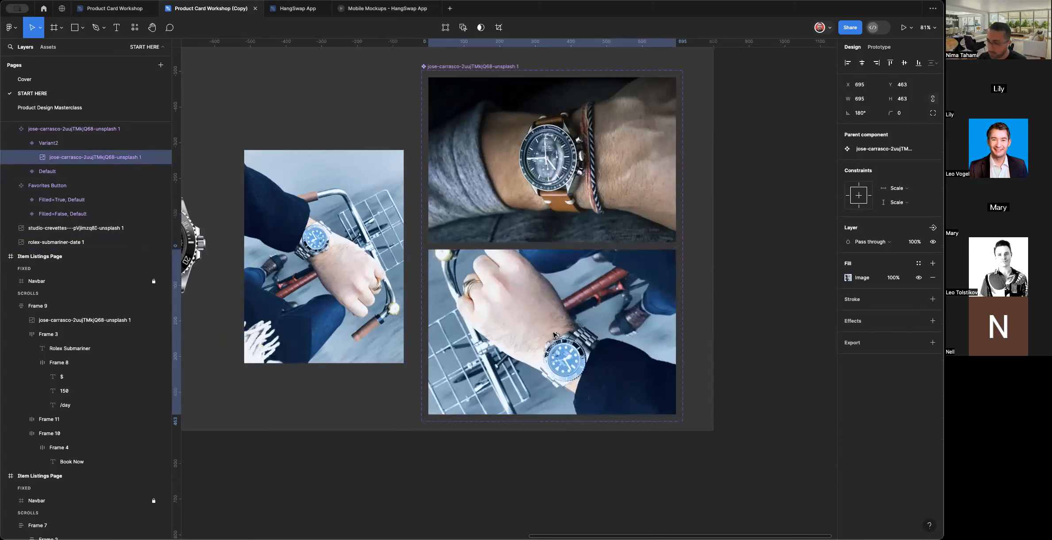
Flip the second variant's bicycle photo vertically and horizontally so it matches the original's orientation.
key("shift+v")
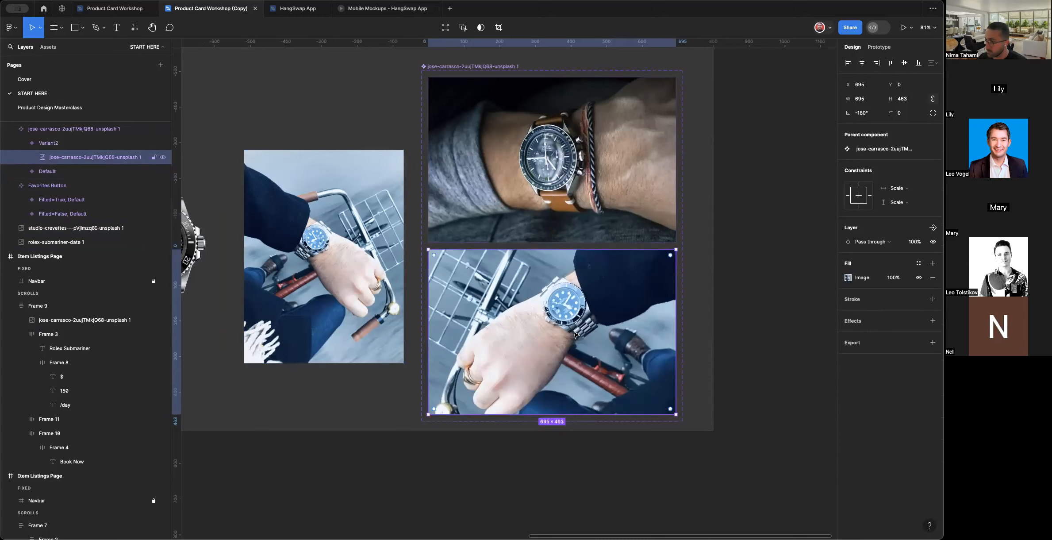
key("shift+h")
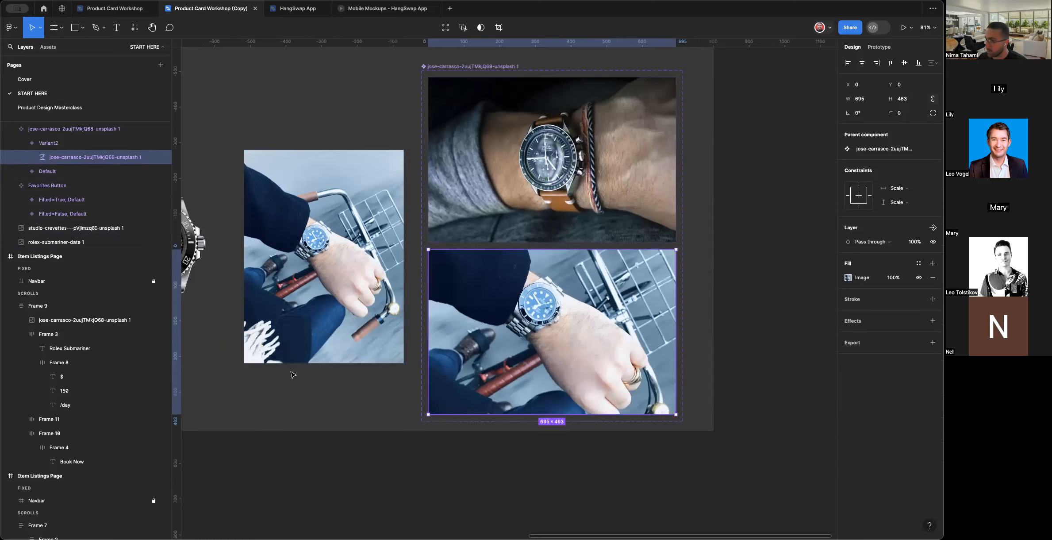
left_click(323, 340)
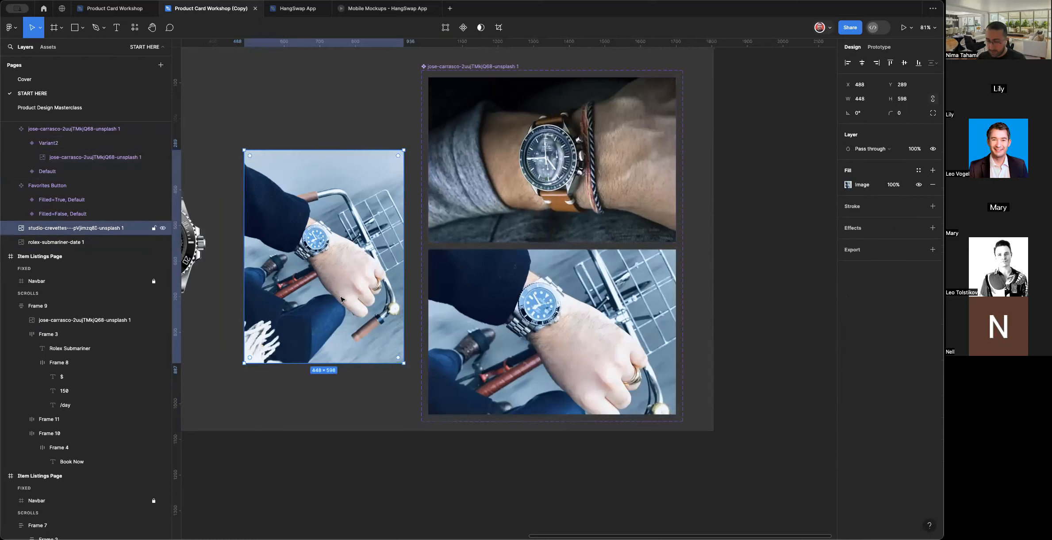
Rename the photo component set as Images.
scroll(341, 299, "right", 5)
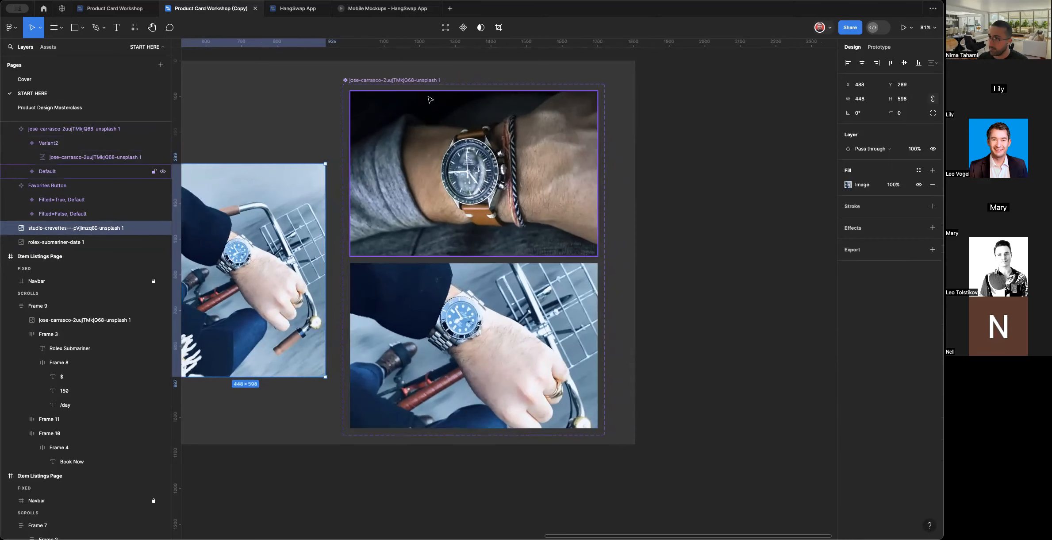
double_click(417, 79)
type("Images")
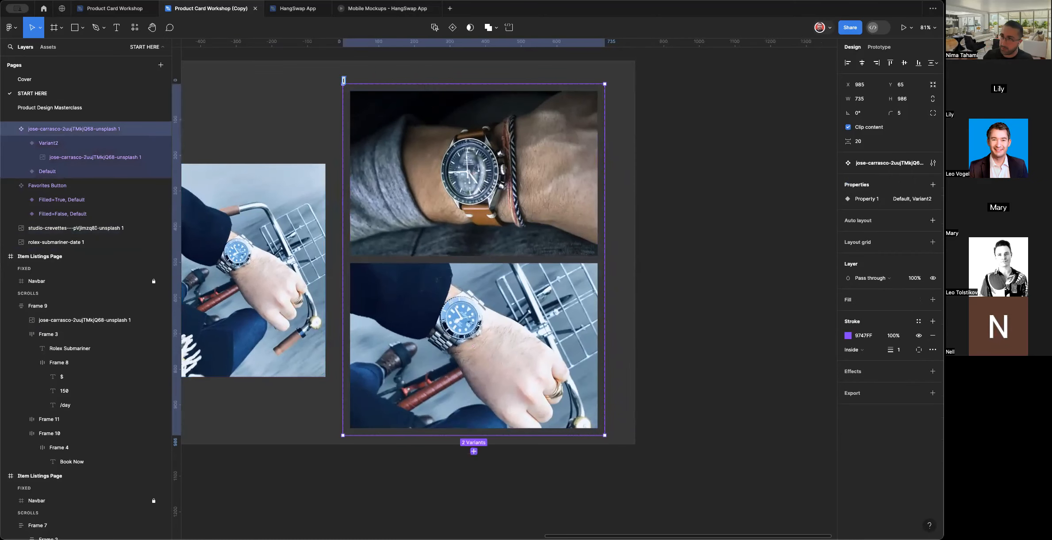
key("Return")
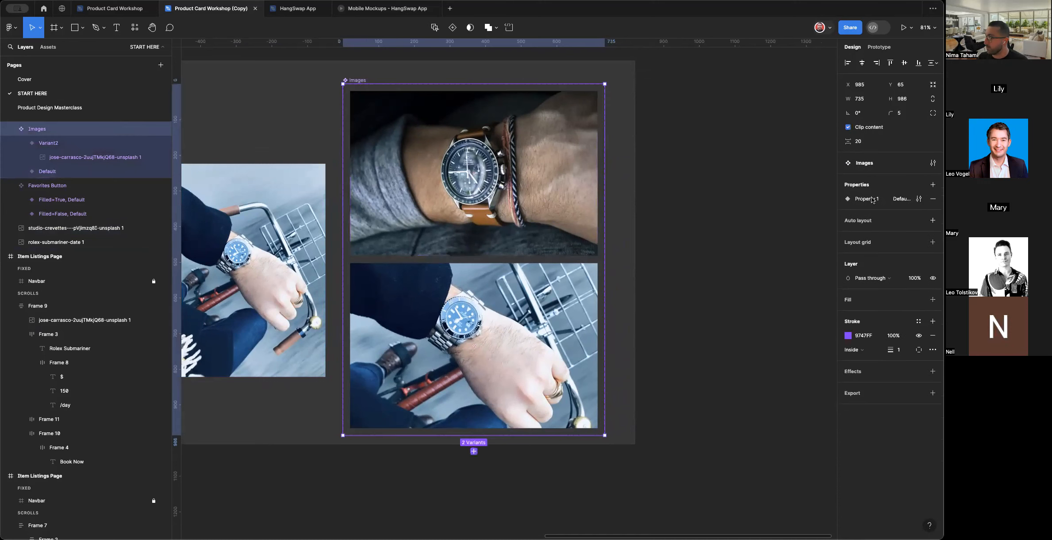
Set Property 1 to omega for the dark wrist photo variant and rolex for the bicycle photo variant.
left_click(566, 201)
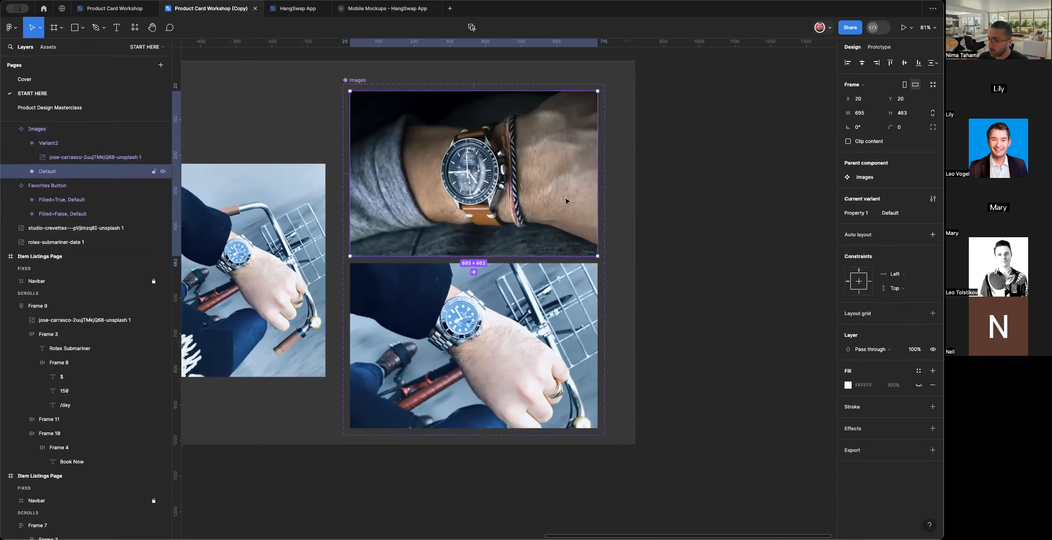
left_click(885, 213)
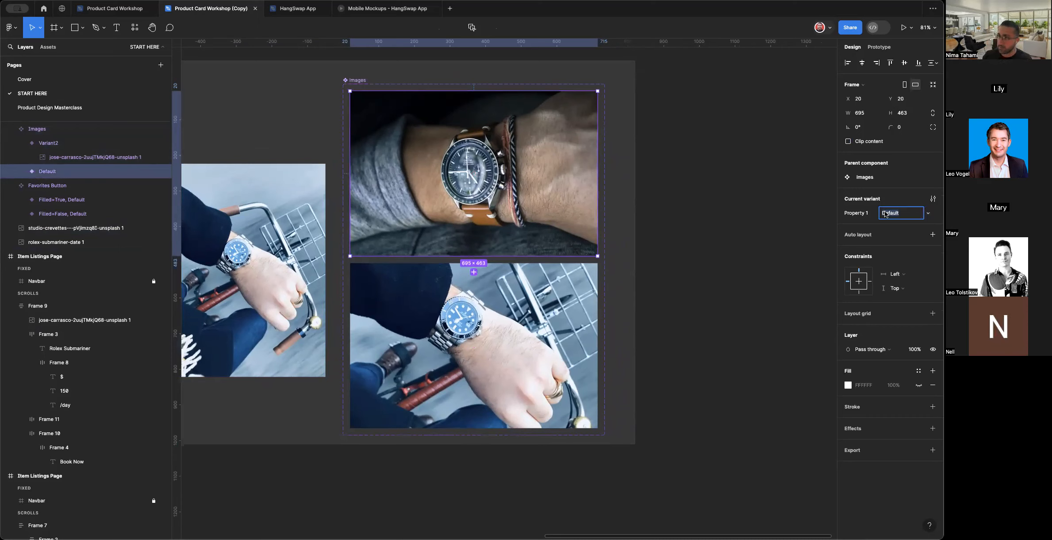
type("omega")
key("Return")
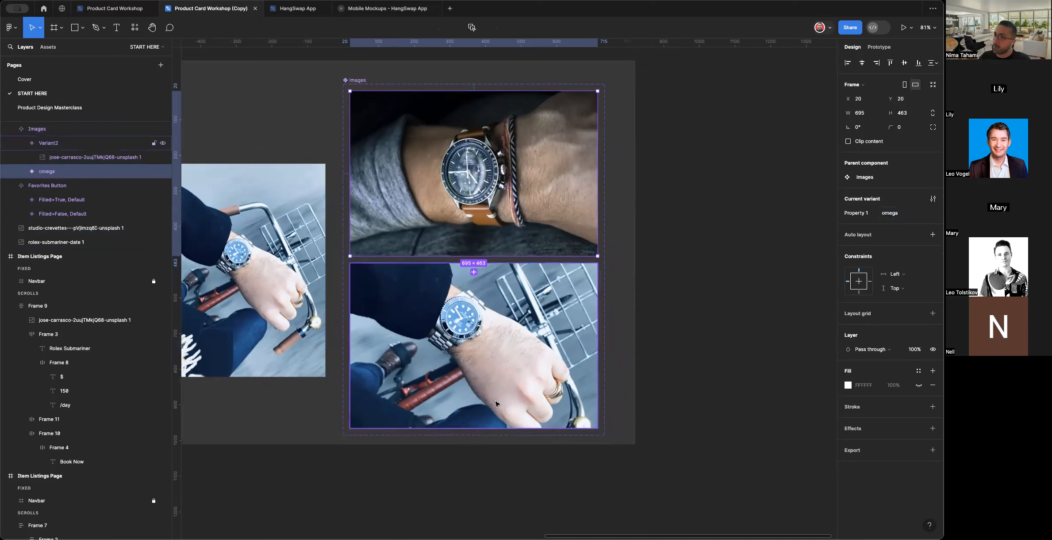
left_click(480, 393)
left_click(891, 217)
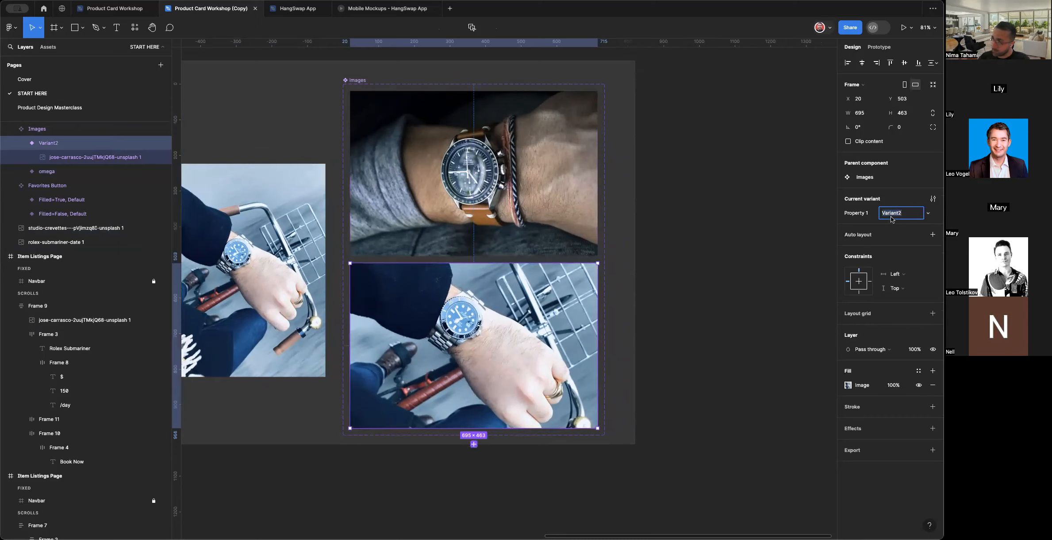
type("rolex")
key("Return")
scroll(540, 310, "down", 3)
scroll(542, 321, "left", 10)
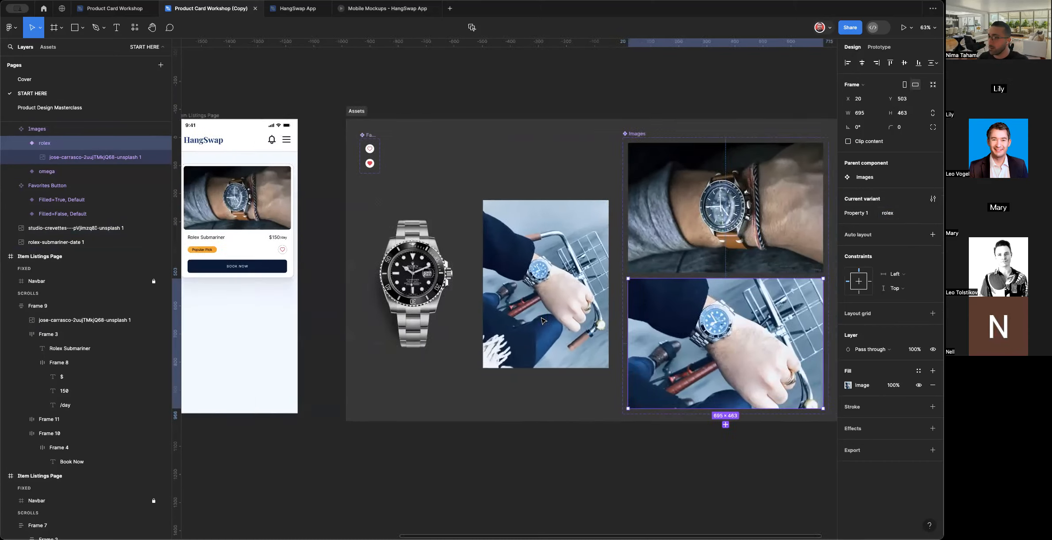
Create a string variable named image in the Products collection with the value Rolex.
left_click(468, 234)
scroll(469, 235, "up", 5)
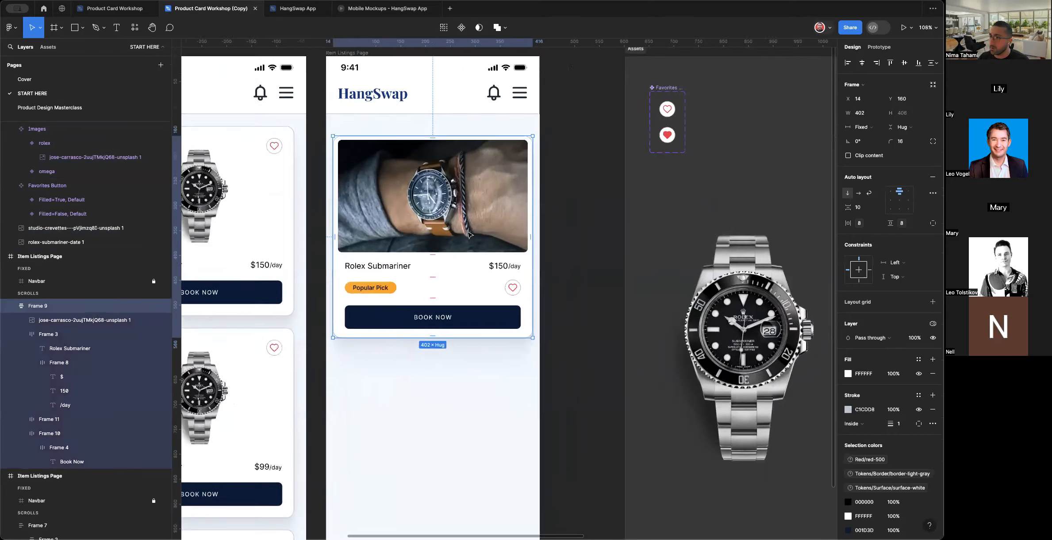
left_click(558, 216)
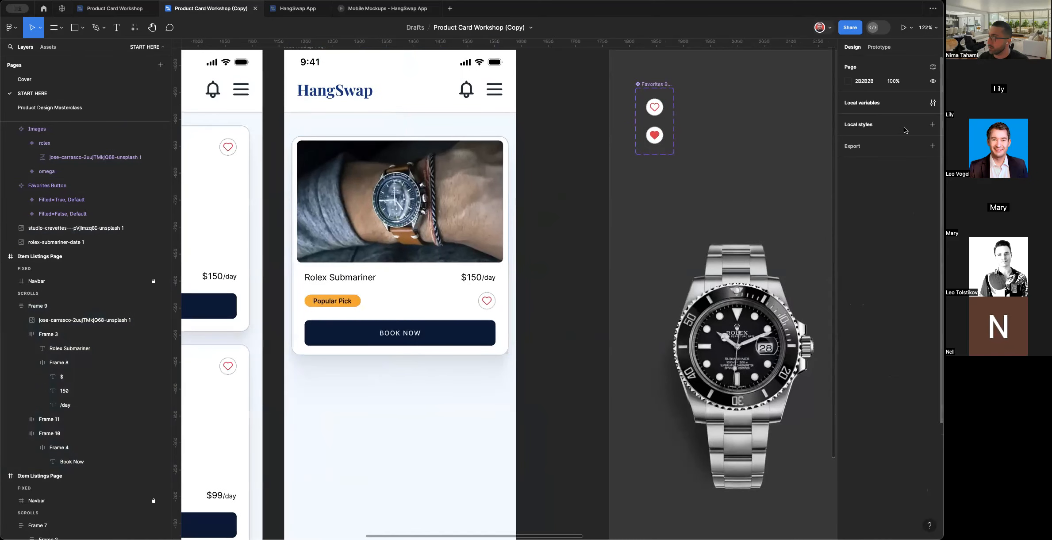
left_click(932, 102)
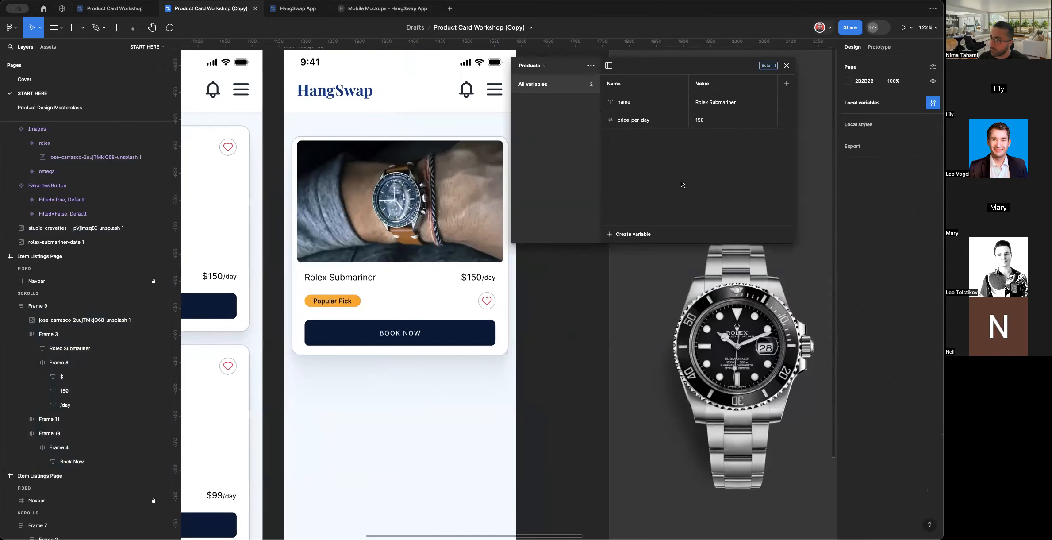
left_click(634, 234)
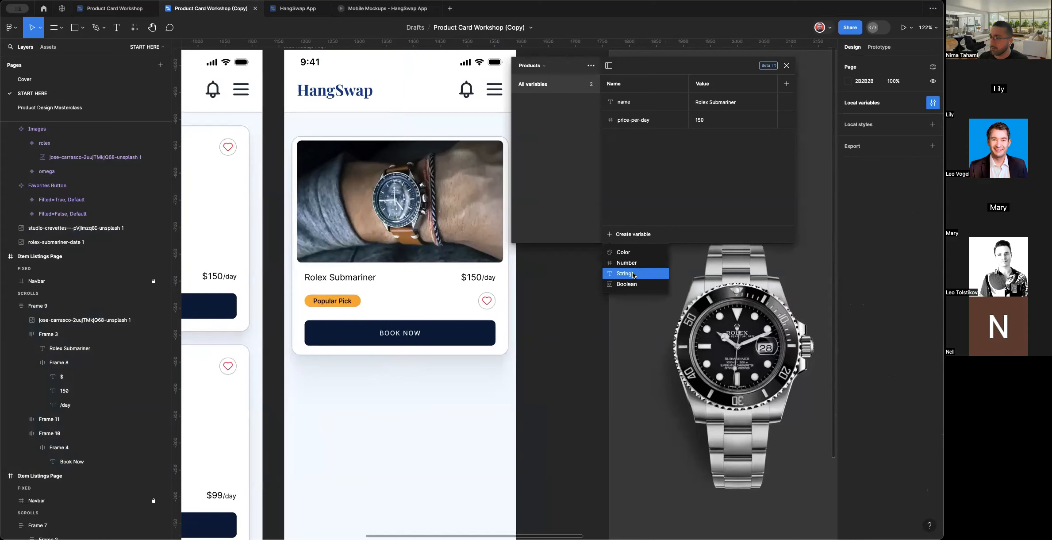
left_click(634, 274)
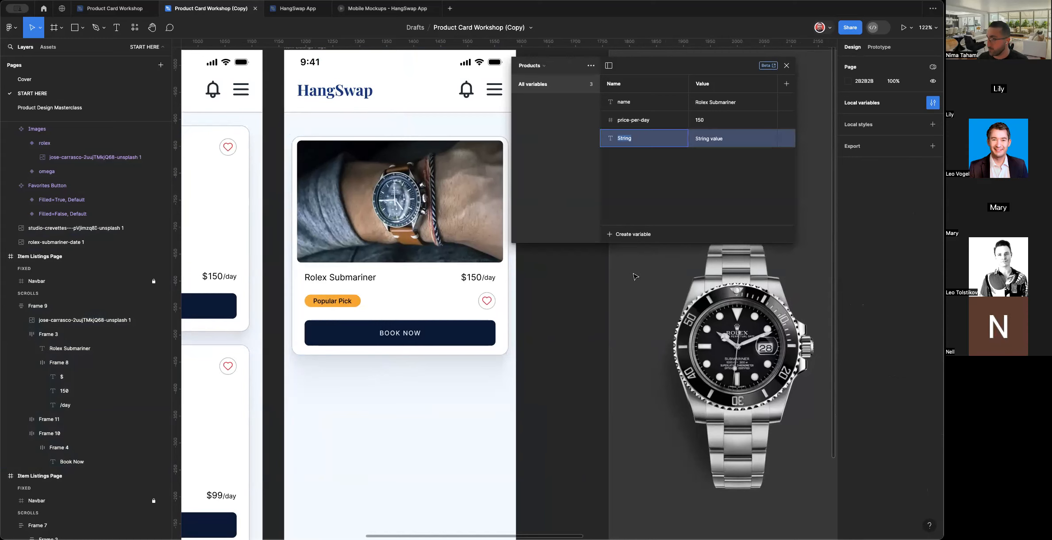
type("image")
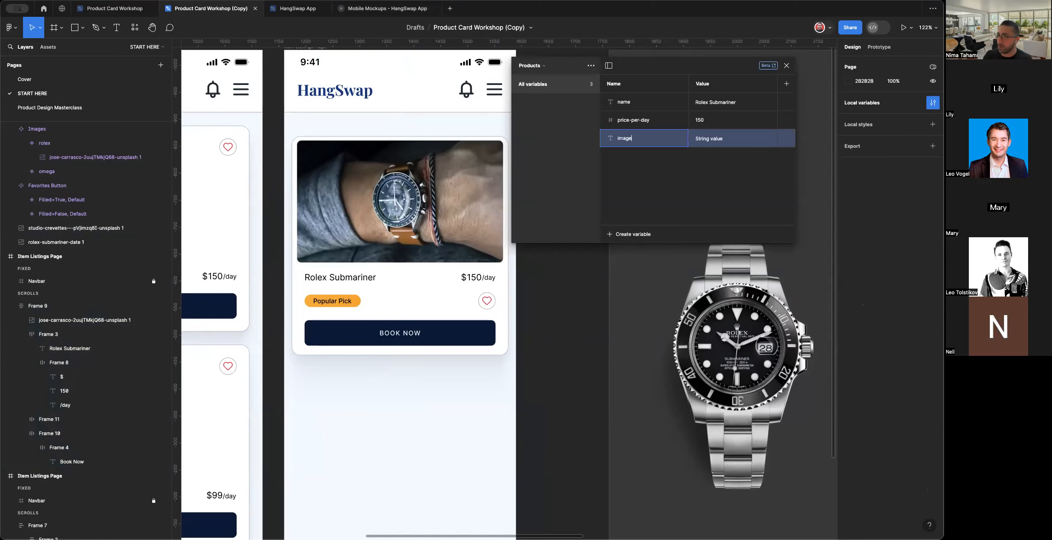
left_click(704, 134)
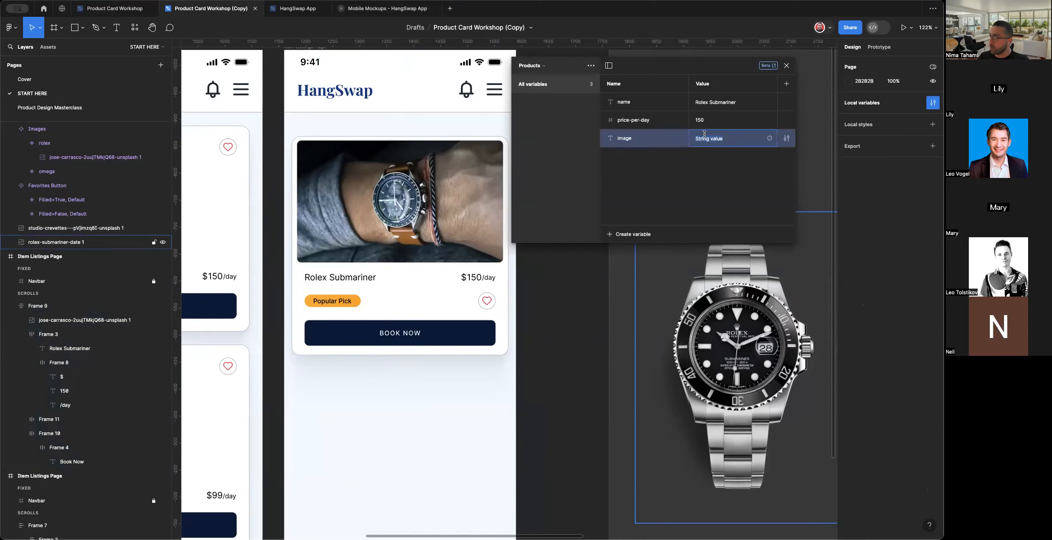
type("Rolex")
key("Return")
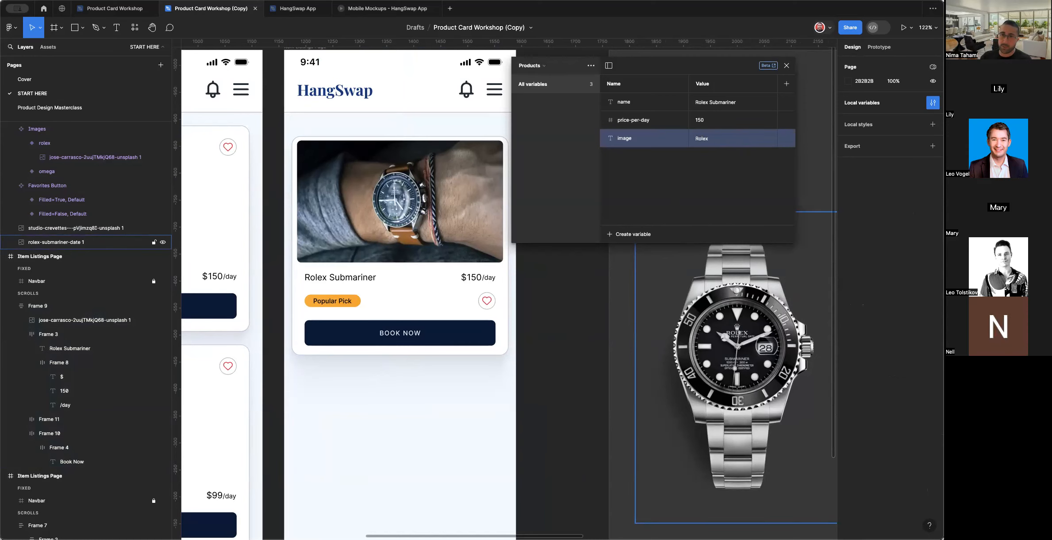
left_click(787, 66)
Check the variant names in the Images component set and set the image variable's value to rolex in lowercase to match.
scroll(711, 134, "down", 5)
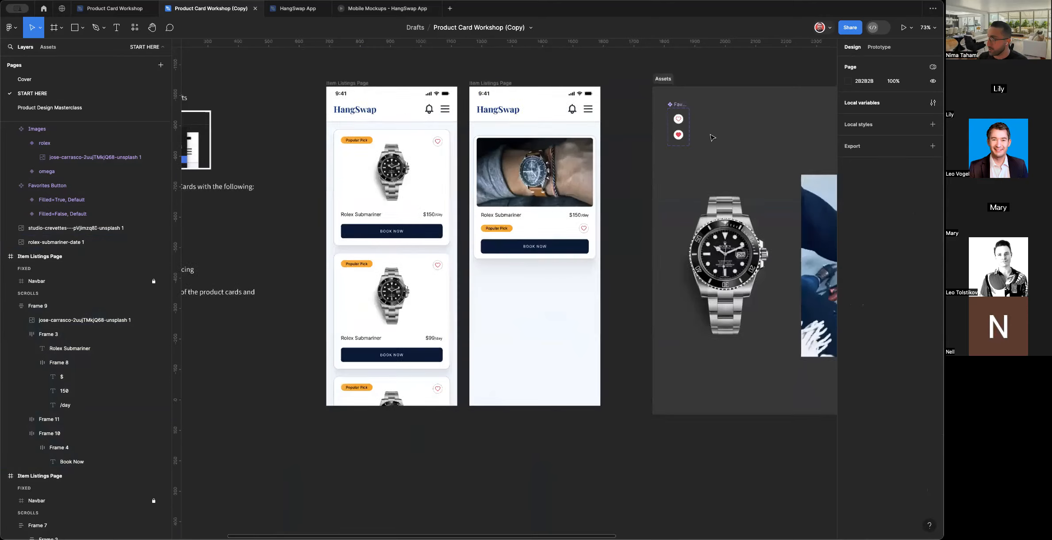
scroll(711, 137, "right", 7)
scroll(667, 251, "right", 4)
left_click(656, 270)
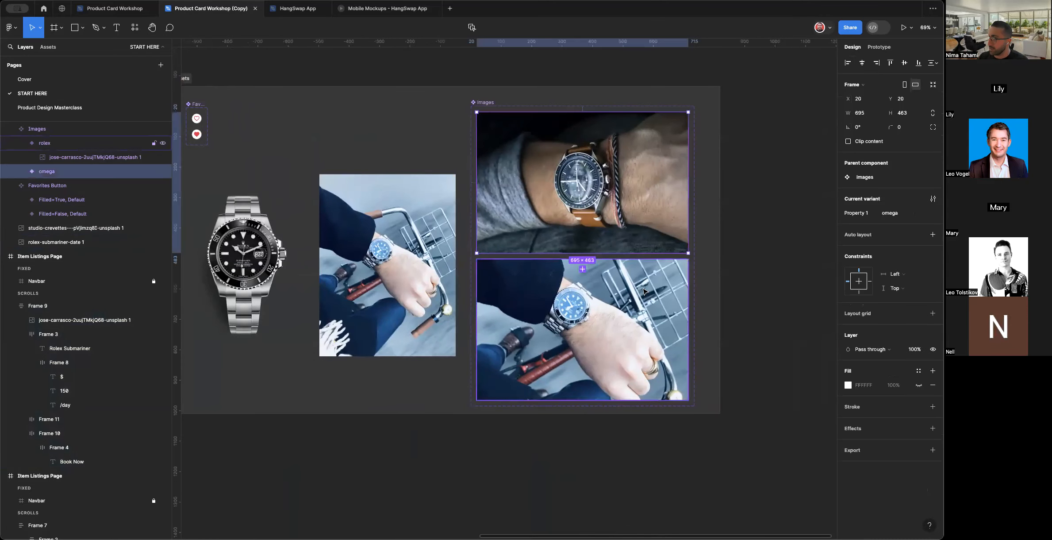
scroll(639, 275, "left", 5)
scroll(716, 261, "right", 4)
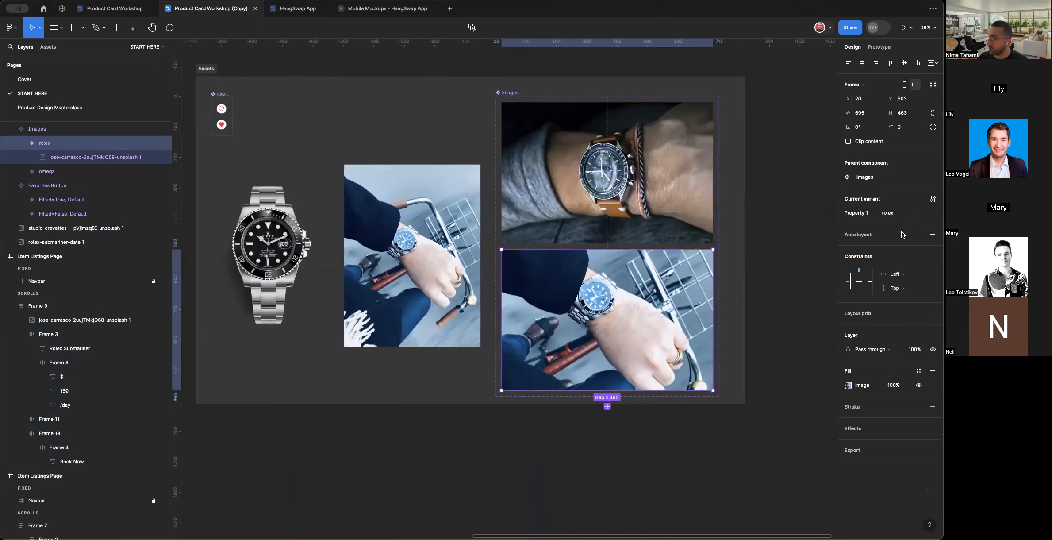
left_click(789, 246)
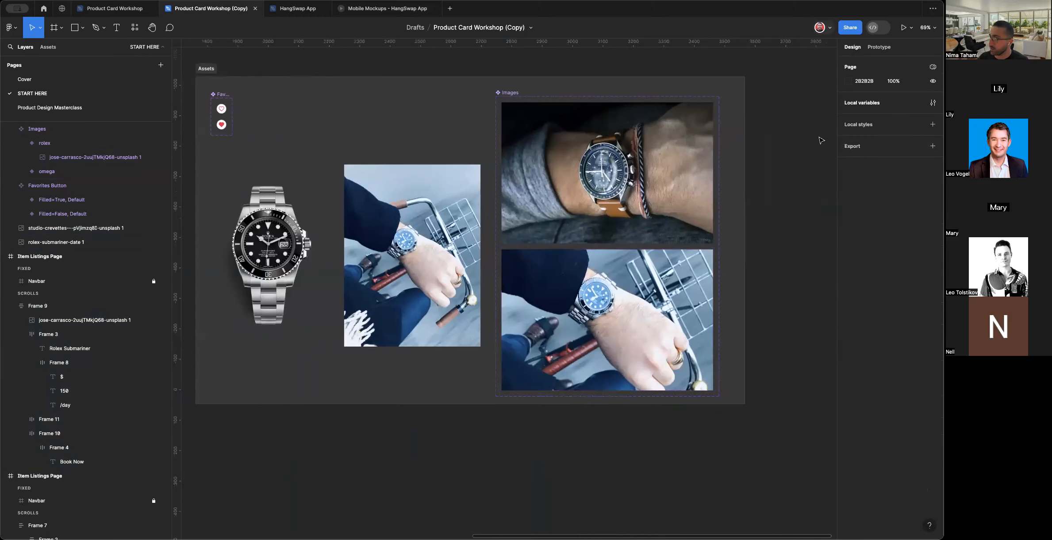
left_click(931, 103)
left_click(708, 141)
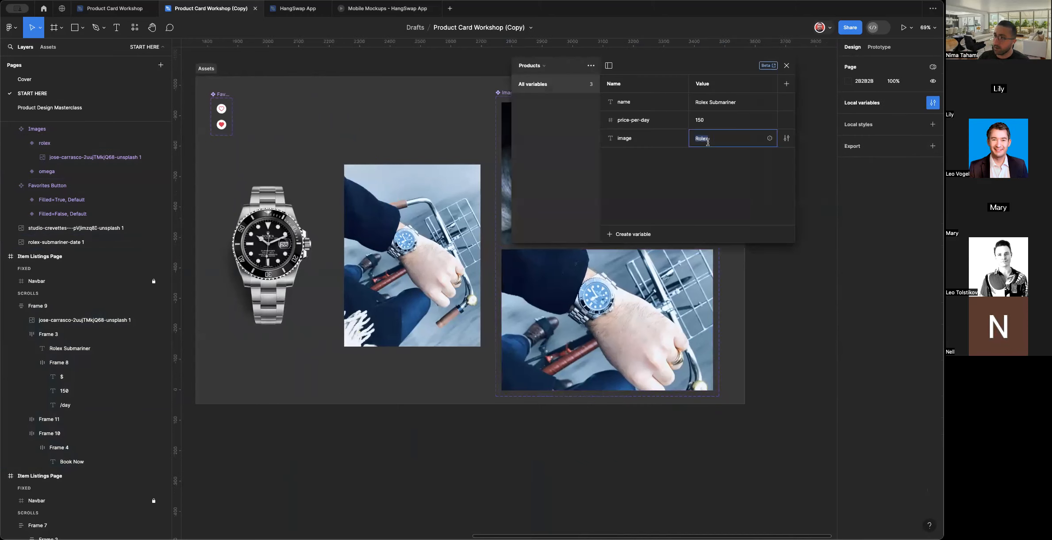
type("rolex")
key("Return")
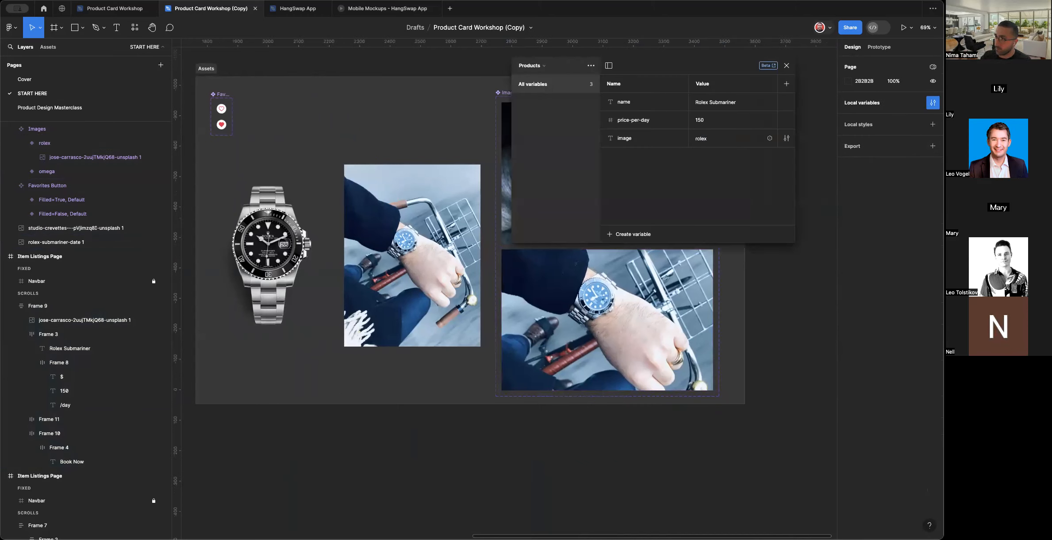
left_click(786, 66)
Copy the omega variant from the Images component set and paste it into the product card below its photo.
scroll(546, 178, "left", 2)
scroll(544, 176, "left", 1)
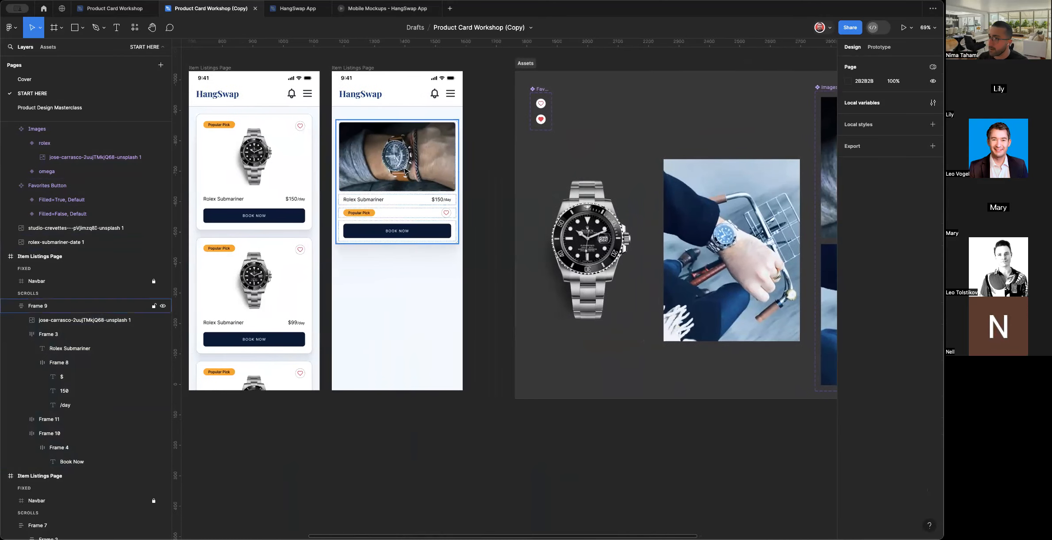
double_click(398, 173)
scroll(542, 177, "right", 8)
left_click(625, 142)
scroll(486, 177, "left", 6)
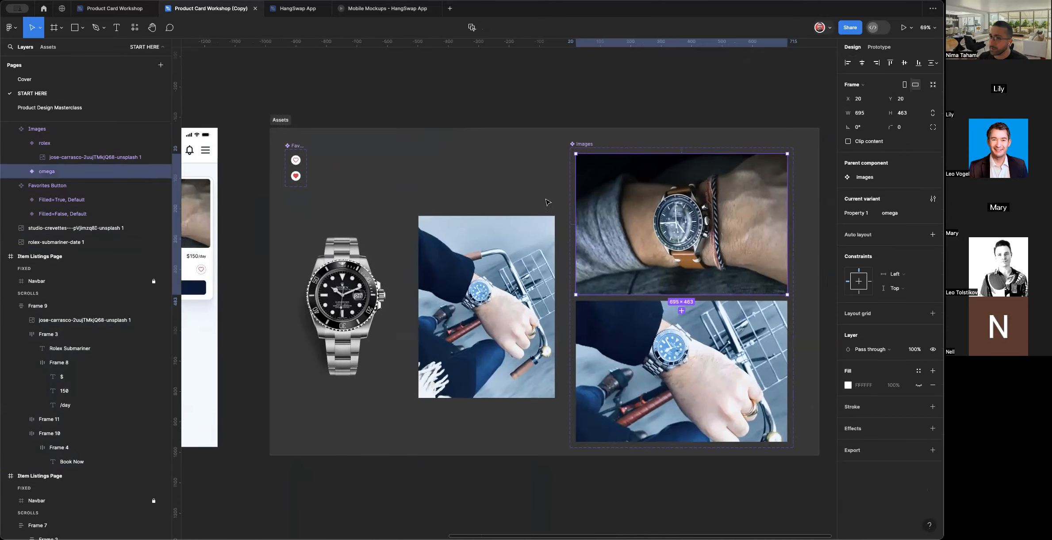
left_click(312, 212)
scroll(312, 212, "up", 5)
double_click(310, 210)
scroll(311, 210, "left", 2)
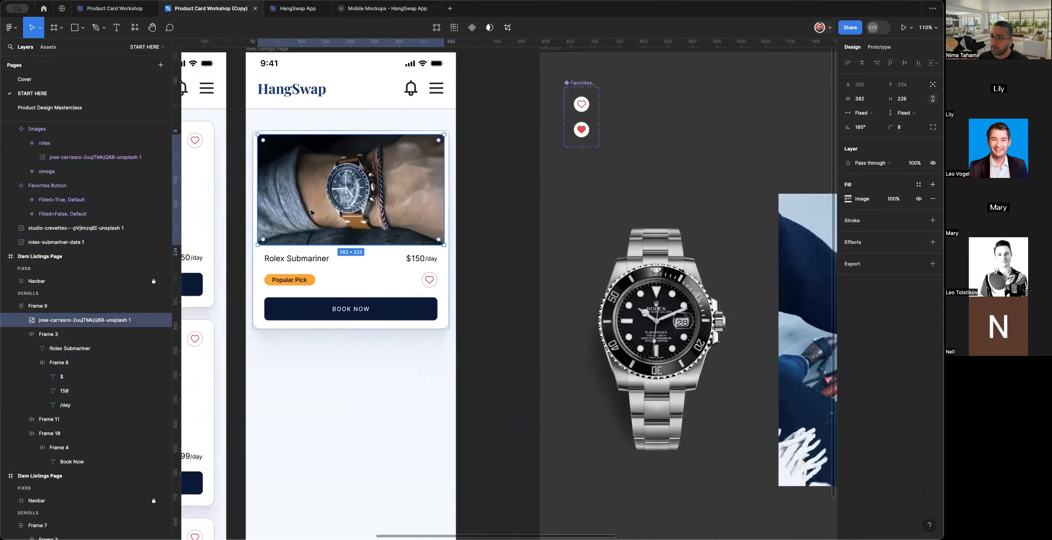
key("super+v")
Set the pasted image instance's width to fill the container and reduce its height to 192.
left_click(861, 127)
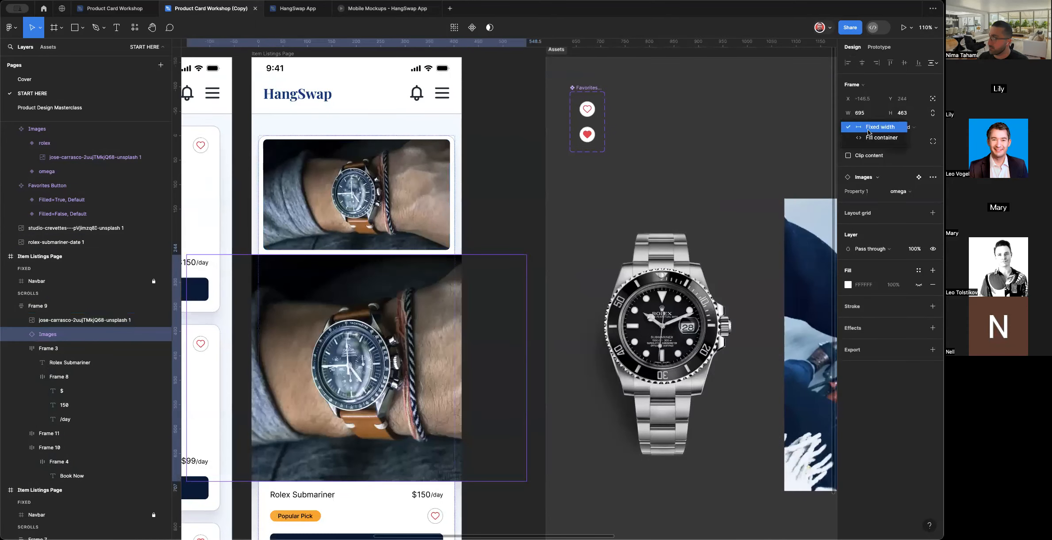
left_click(874, 137)
left_click(903, 127)
left_click(899, 138)
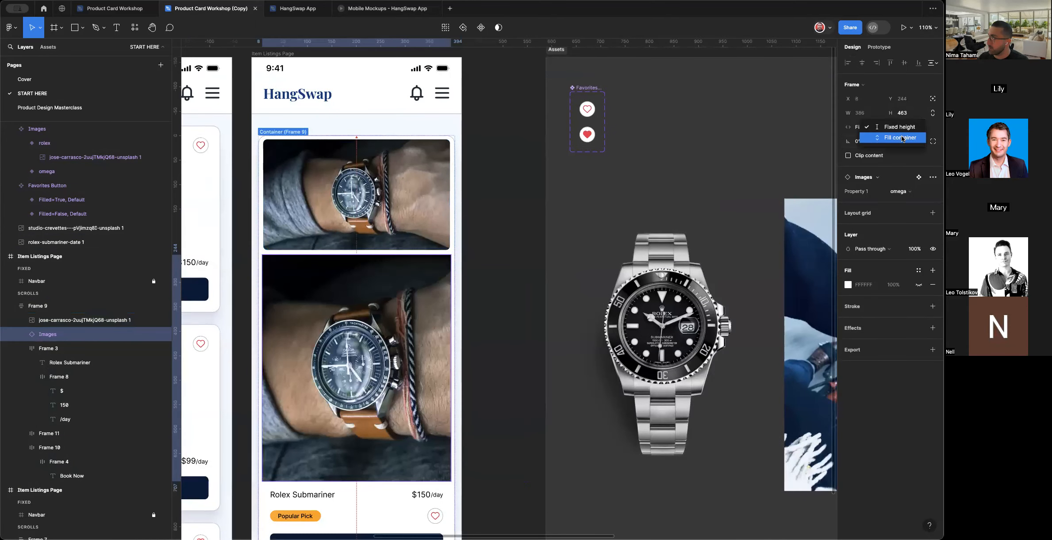
left_click_drag(378, 480, 376, 349)
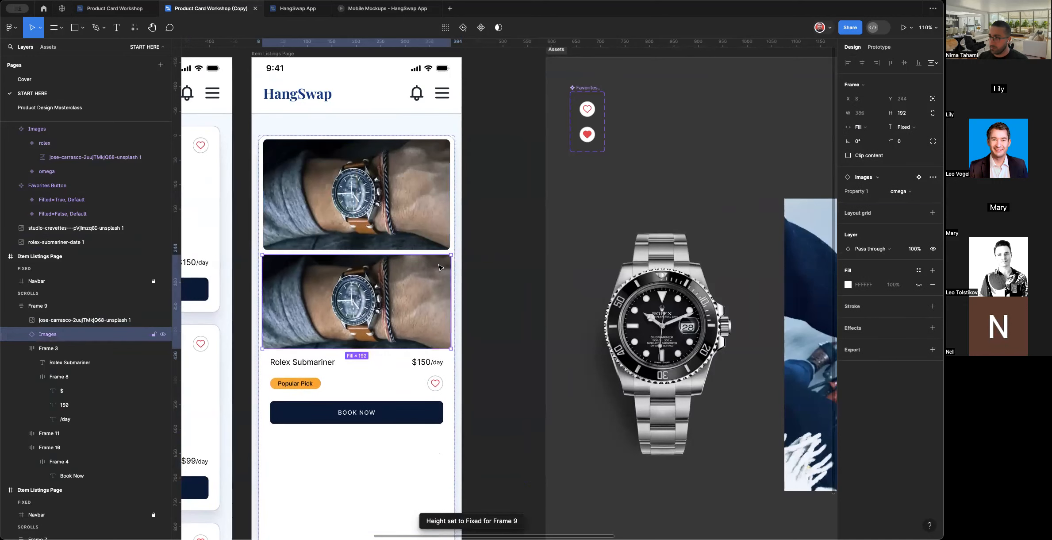
Set the image instance's corner radius to 8 and delete the original photo above it from the card.
left_click(911, 145)
type("8")
key("Return")
left_click(401, 187)
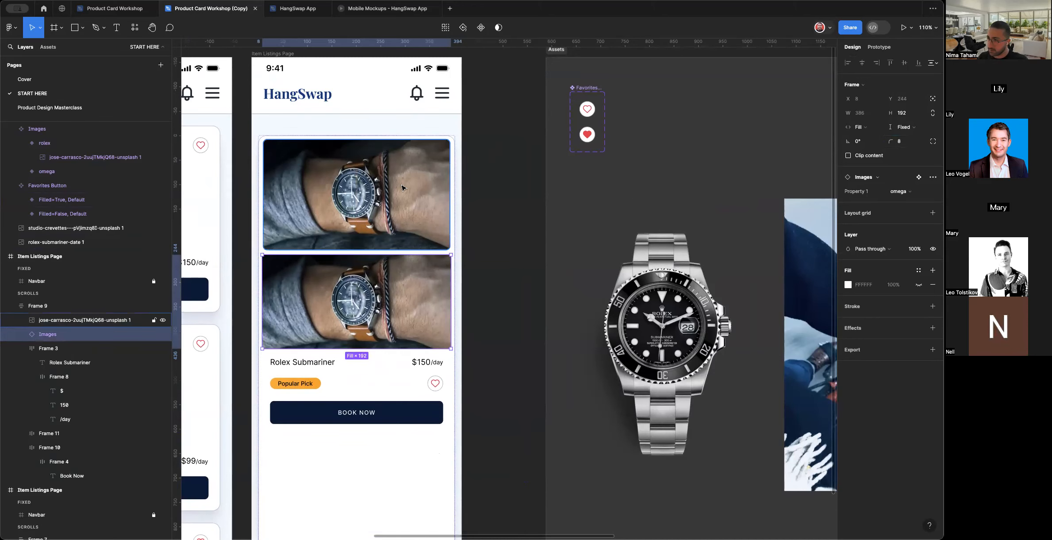
key("Delete")
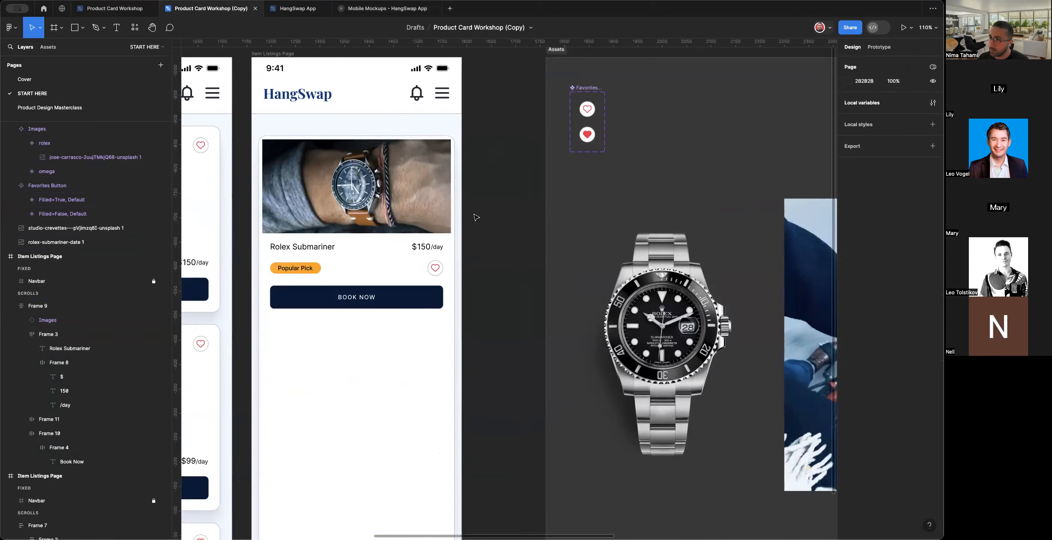
Set the product card frame's height to hug its contents.
left_click(410, 368)
scroll(410, 369, "up", 1)
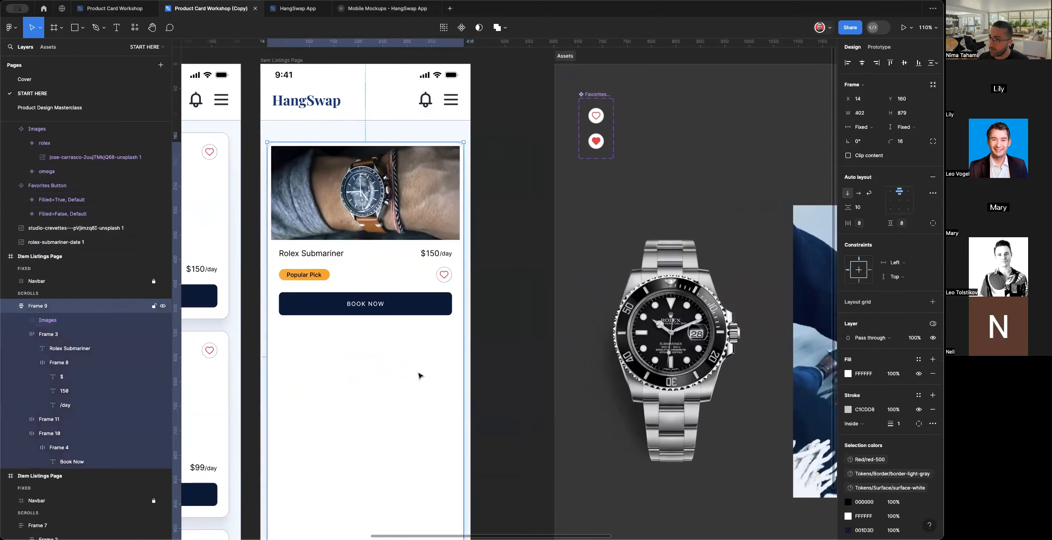
left_click(913, 127)
left_click(912, 136)
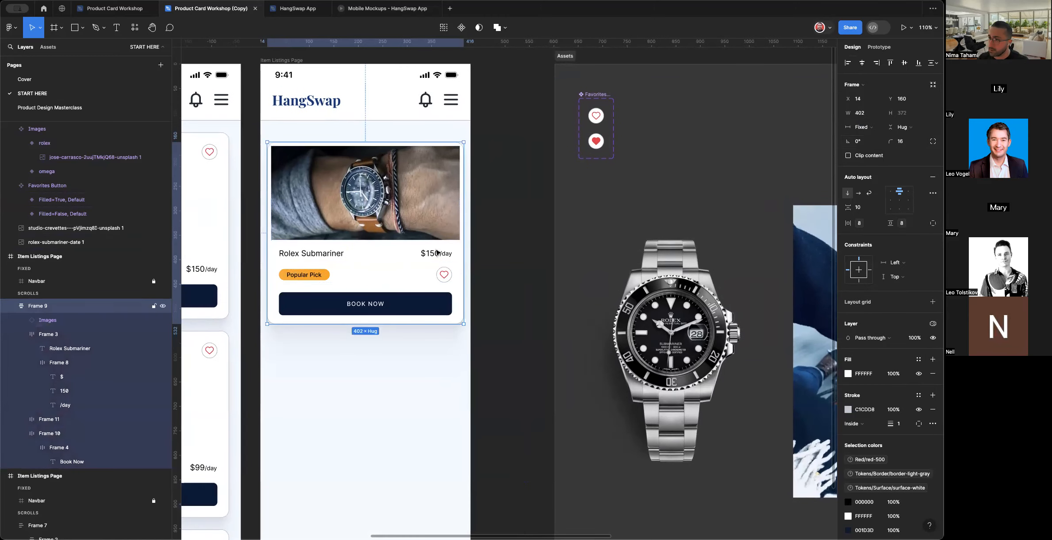
Turn on Clip content for the image instance in the product card so its corners are rounded.
left_click(429, 232)
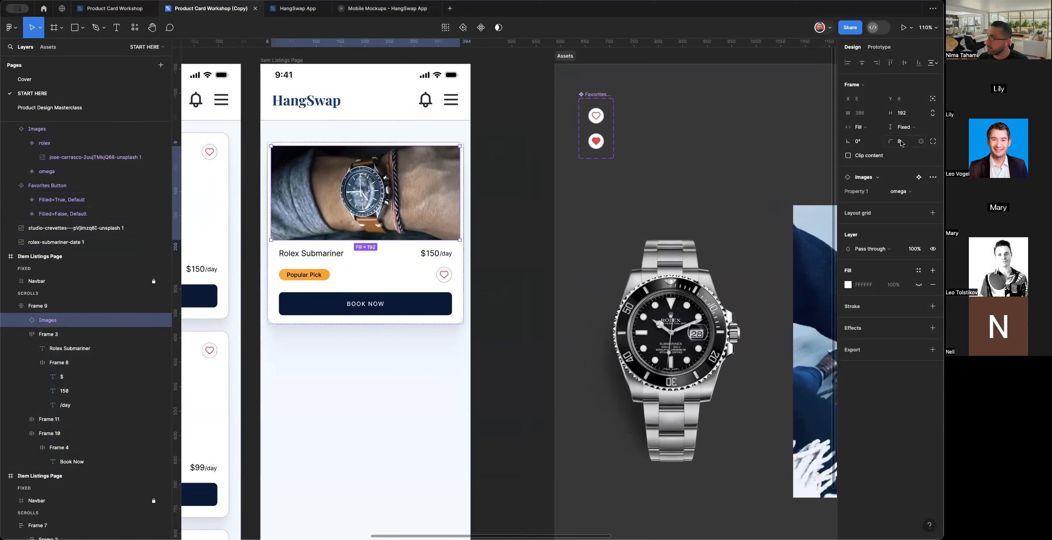
scroll(504, 224, "up", 1)
left_click(504, 225)
left_click(419, 217)
left_click(420, 218)
Try the rolex variant on the card's image instance and switch it back to omega.
left_click(906, 192)
left_click(906, 197)
left_click(906, 196)
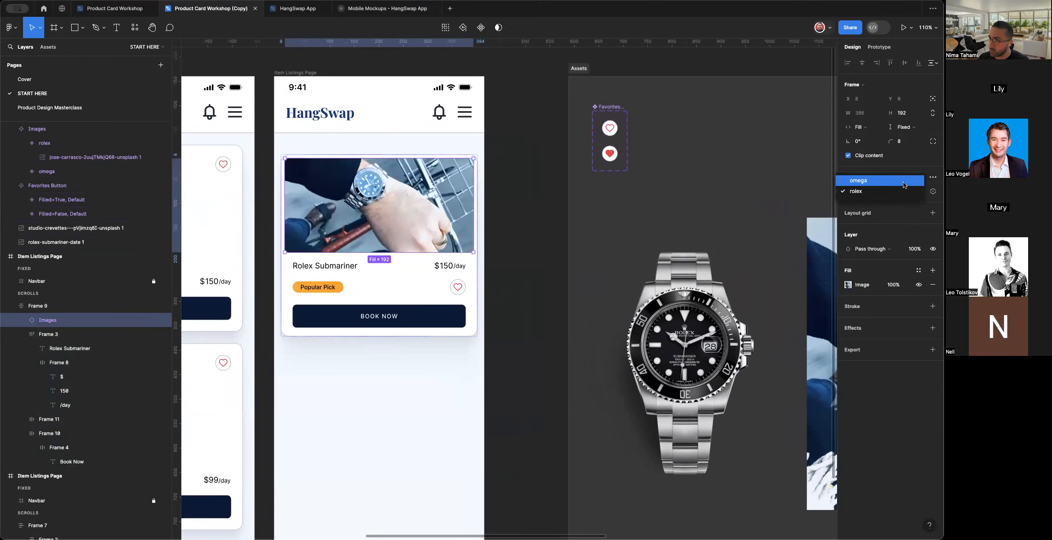
left_click(904, 186)
left_click(558, 243)
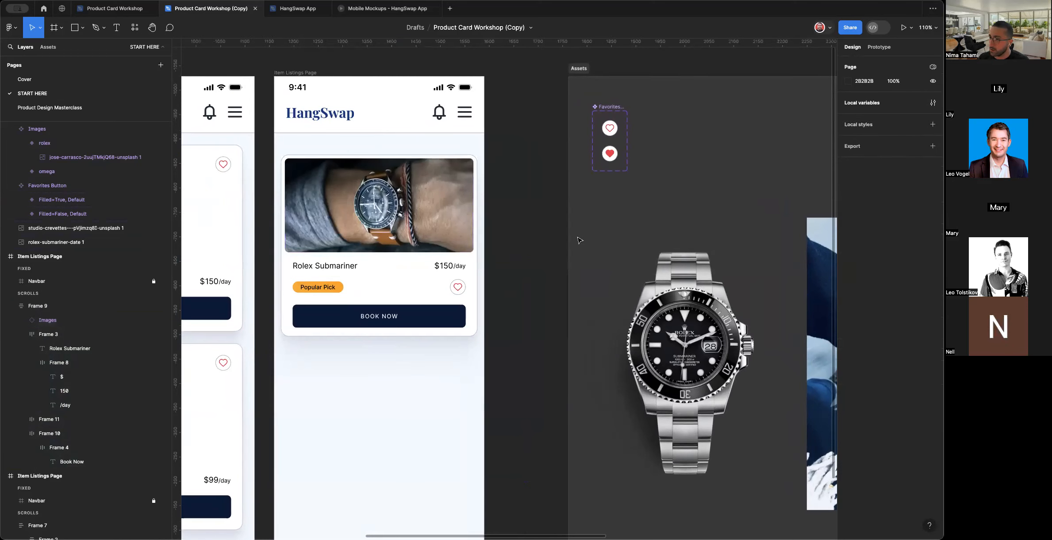
Review the Products variables and bind Property 1 of the card's image instance to the image variable.
left_click(933, 102)
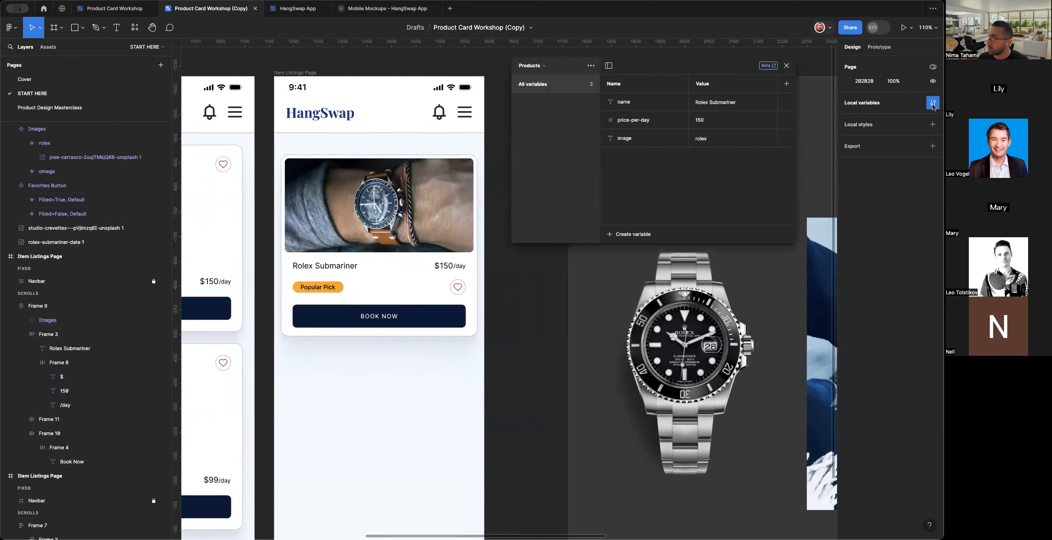
left_click(786, 65)
left_click(428, 206)
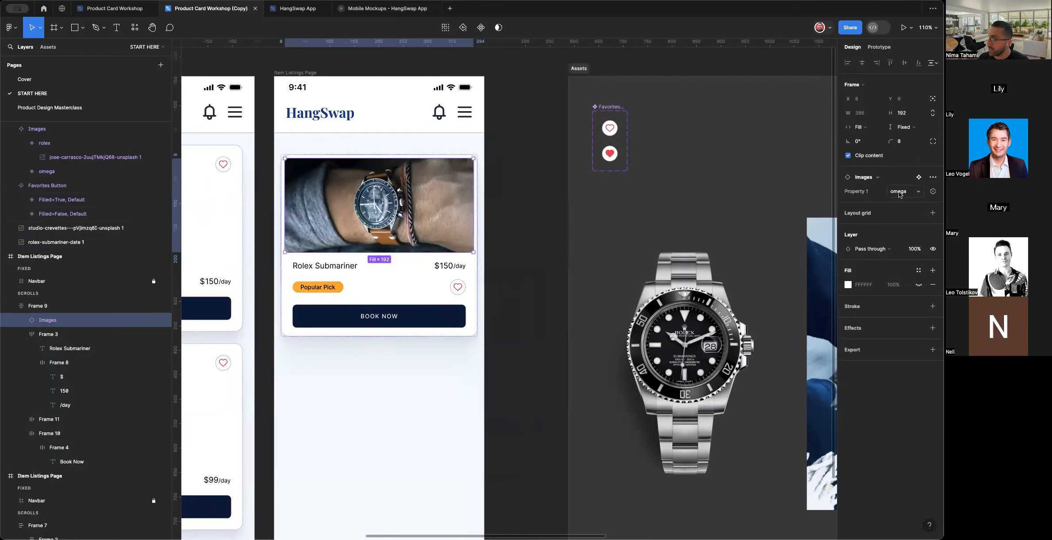
left_click(932, 192)
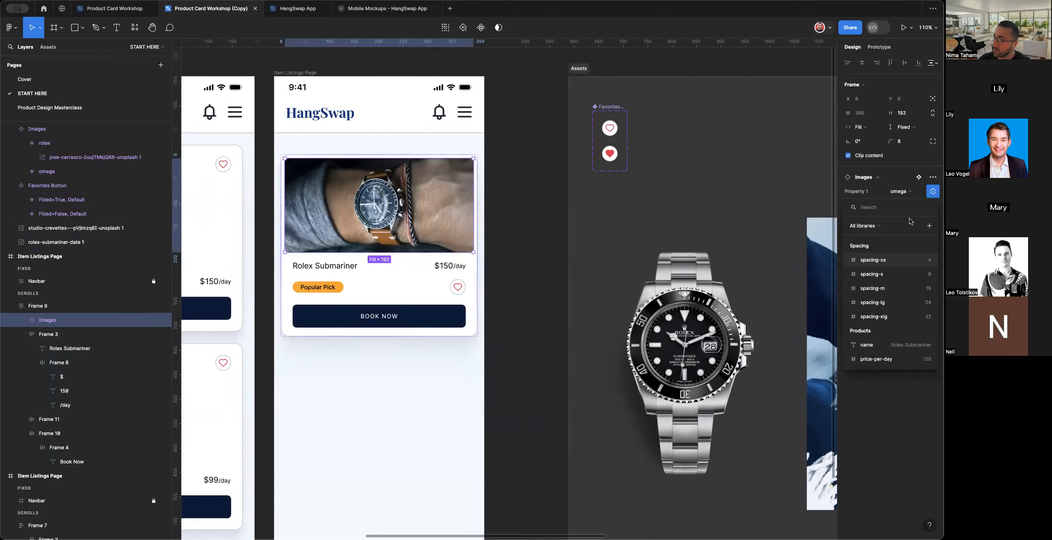
scroll(889, 310, "down", 2)
left_click(880, 357)
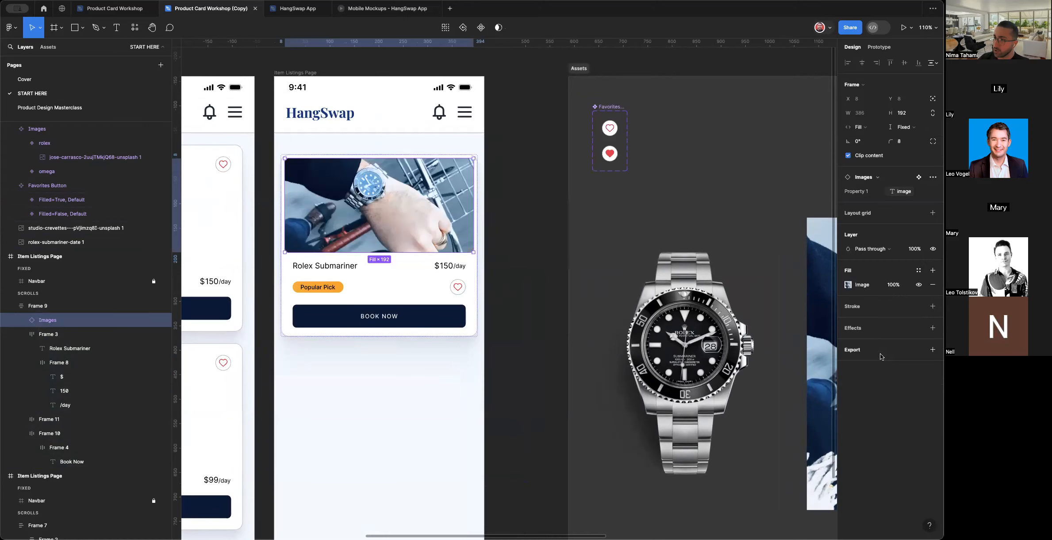
Change the image variable's value to omega to swap the photo in the product card.
left_click(507, 216)
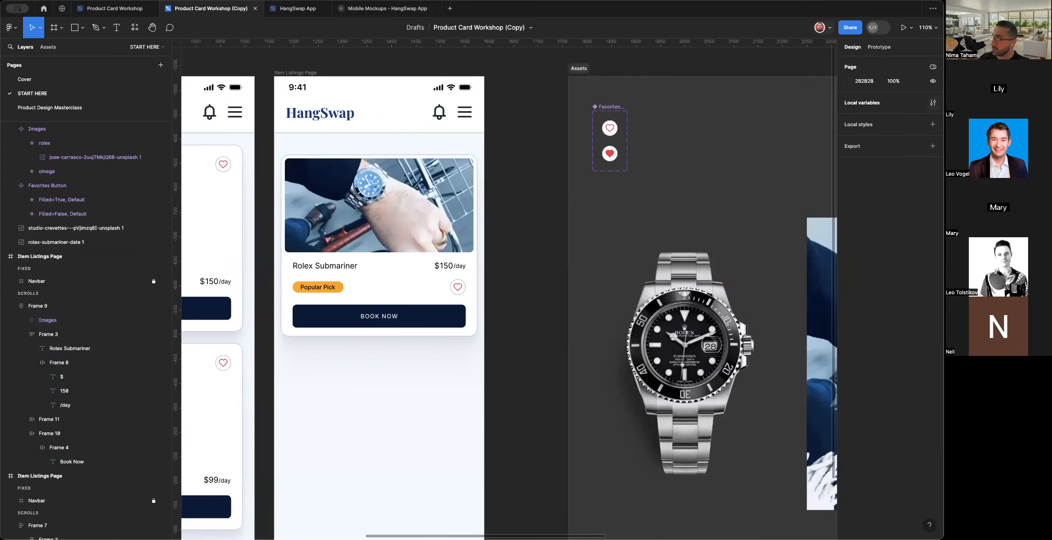
left_click(933, 103)
double_click(700, 140)
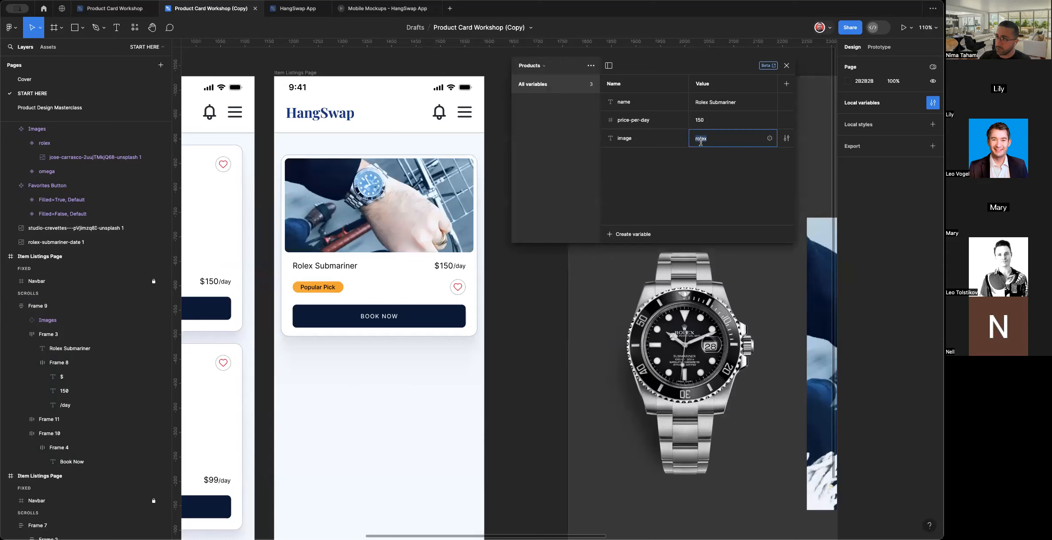
type("omega")
key("Return")
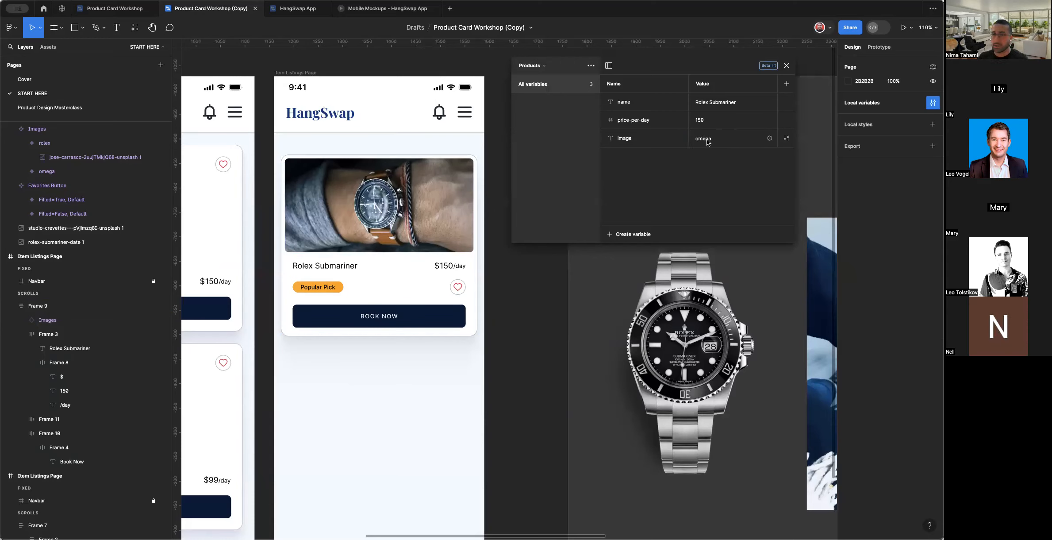
left_click(787, 66)
scroll(547, 252, "down", 5)
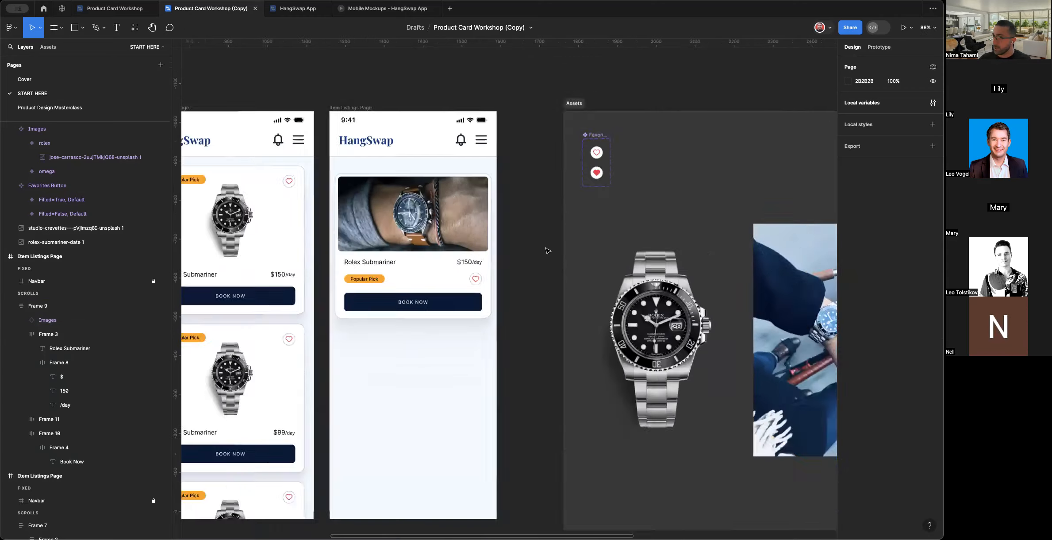
Open the Product Design Masterclass page and look over the course banner with its upcoming cohort and course contents.
scroll(547, 252, "down", 1)
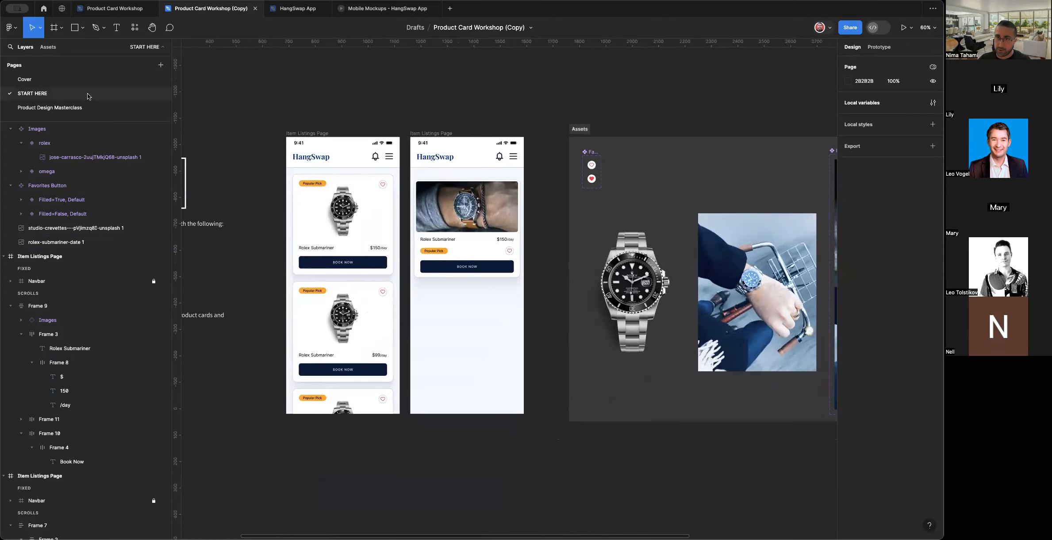
left_click(92, 107)
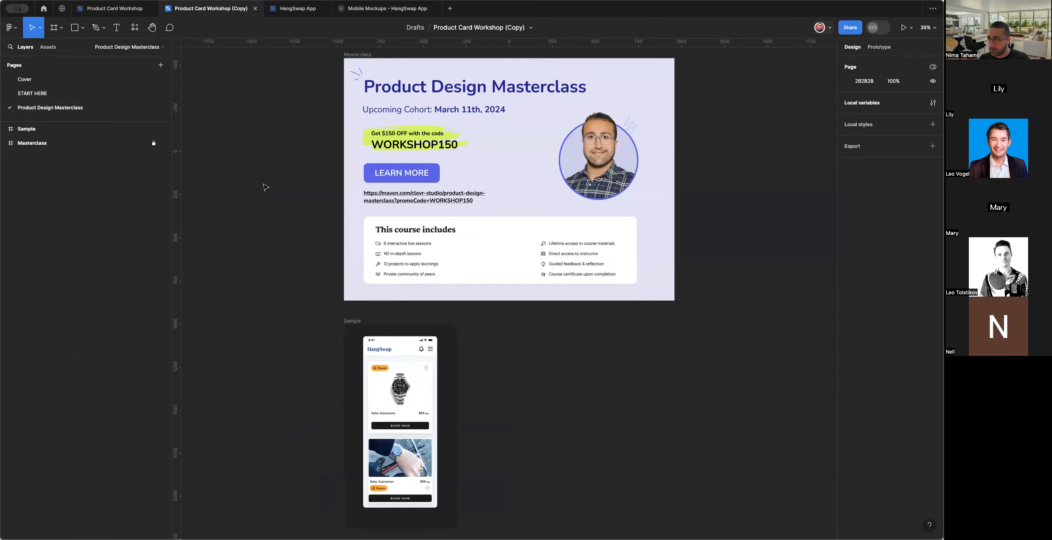
scroll(265, 187, "up", 2)
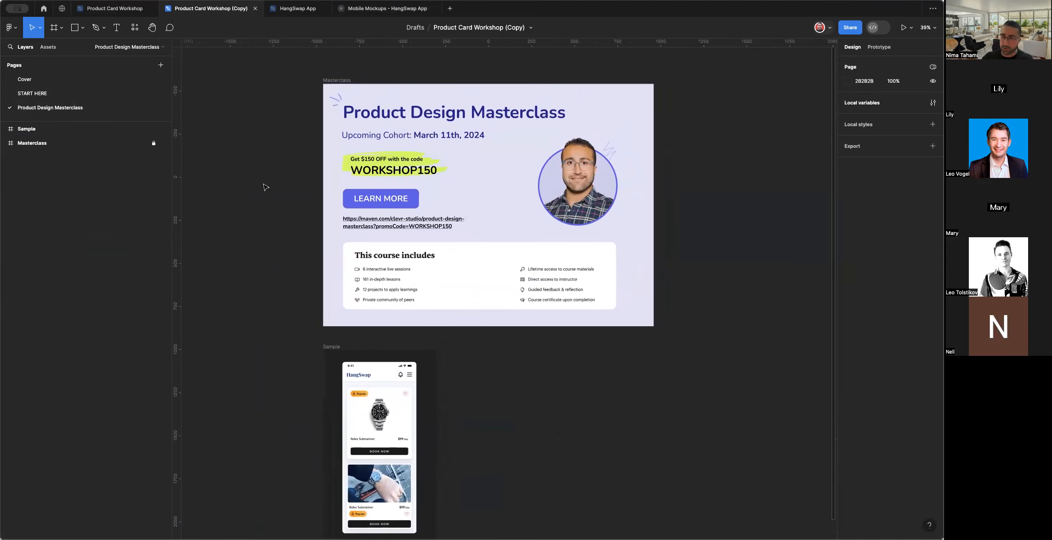
scroll(266, 187, "up", 5)
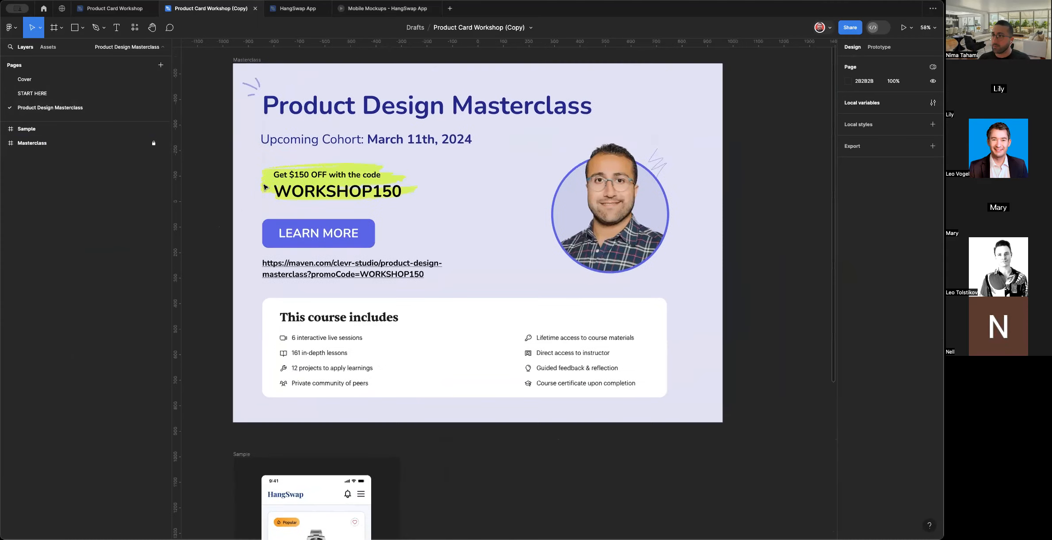
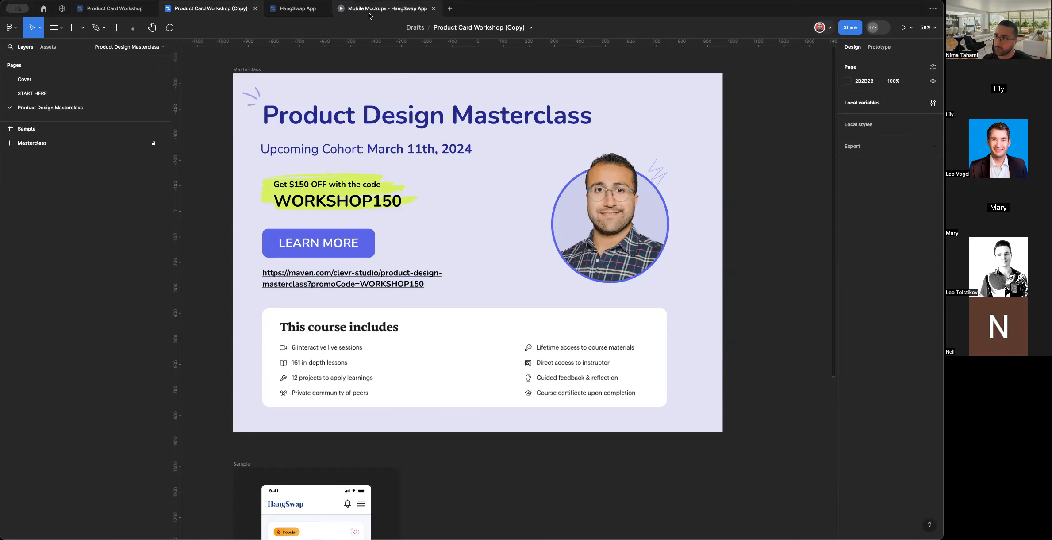
Switch to the HangSwap App mobile prototype, open the Rolex Daytona listing and go back to all listings.
left_click(384, 8)
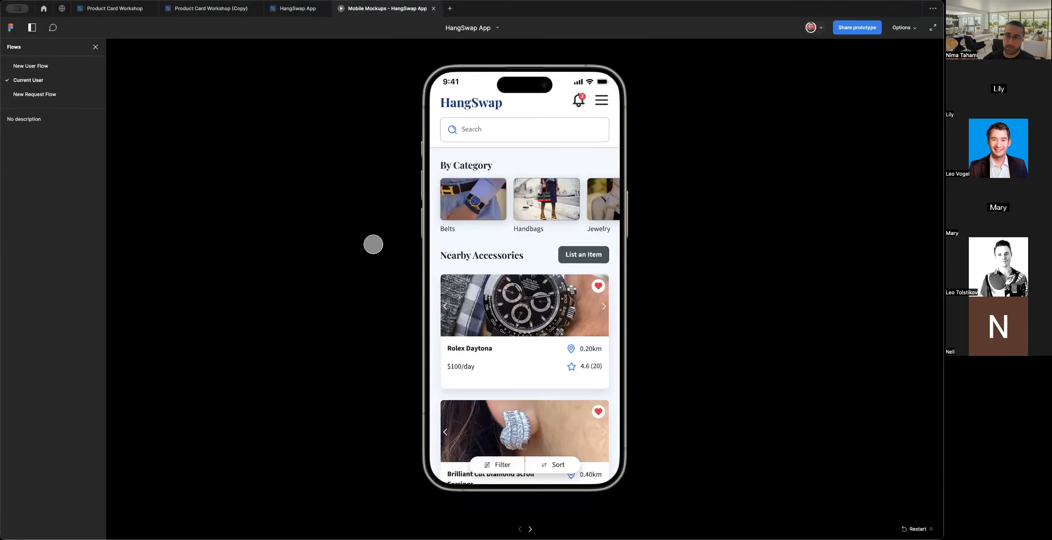
scroll(514, 285, "down", 3)
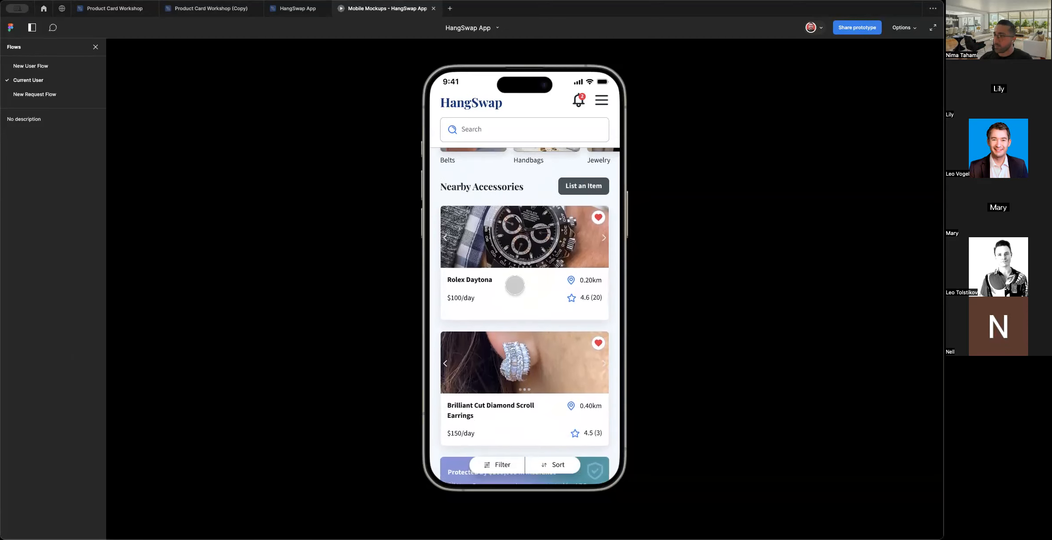
scroll(514, 285, "down", 3)
scroll(514, 284, "up", 2)
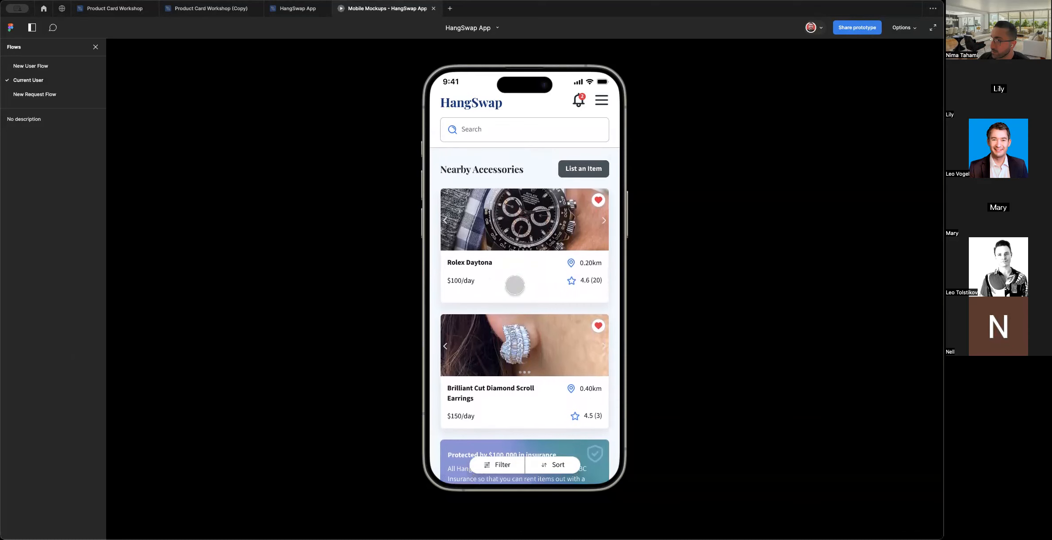
left_click(544, 259)
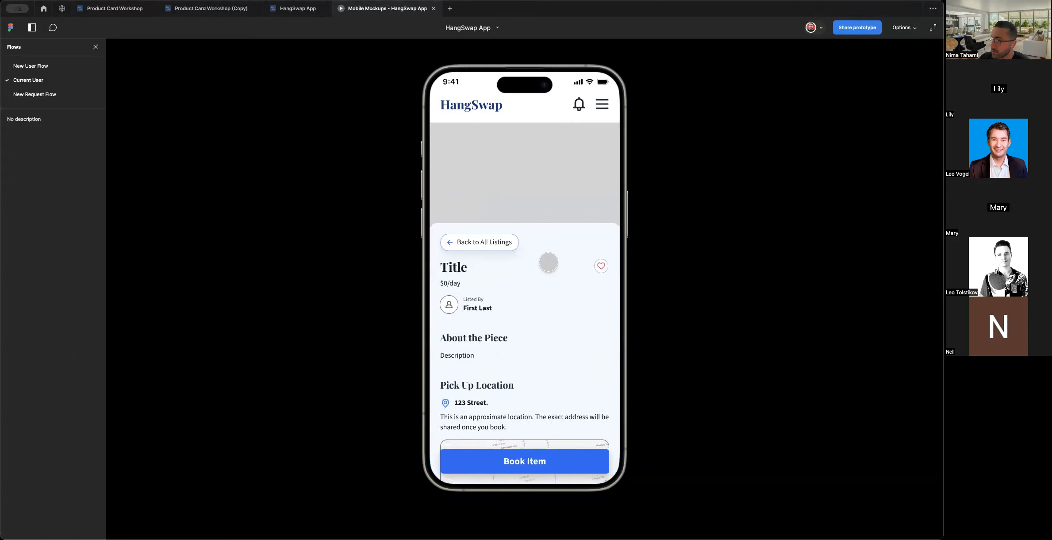
left_click(505, 242)
Open the Brilliant Cut Diamond Scroll Earrings listing in the prototype and go through to its booking page.
scroll(528, 270, "down", 3)
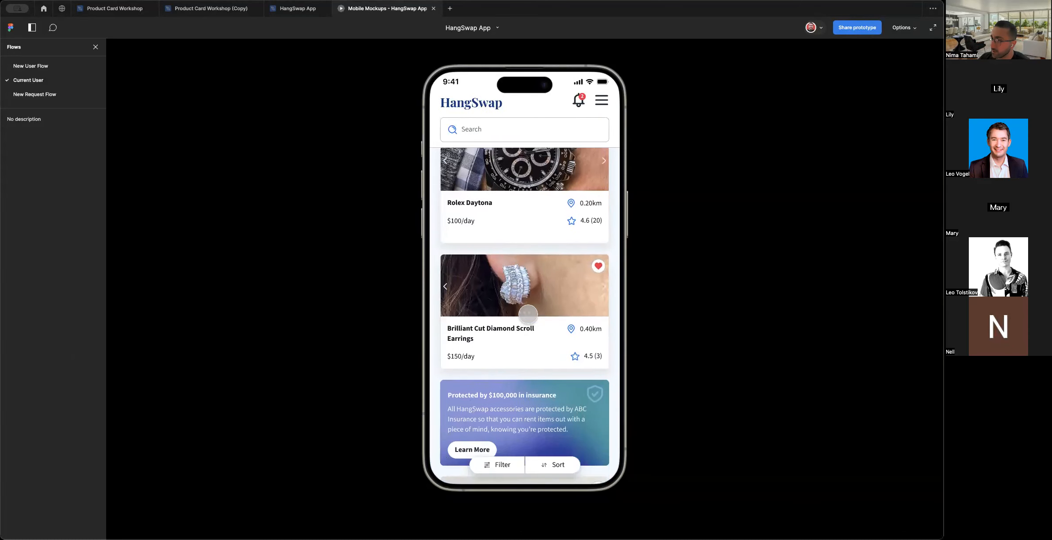
left_click(538, 302)
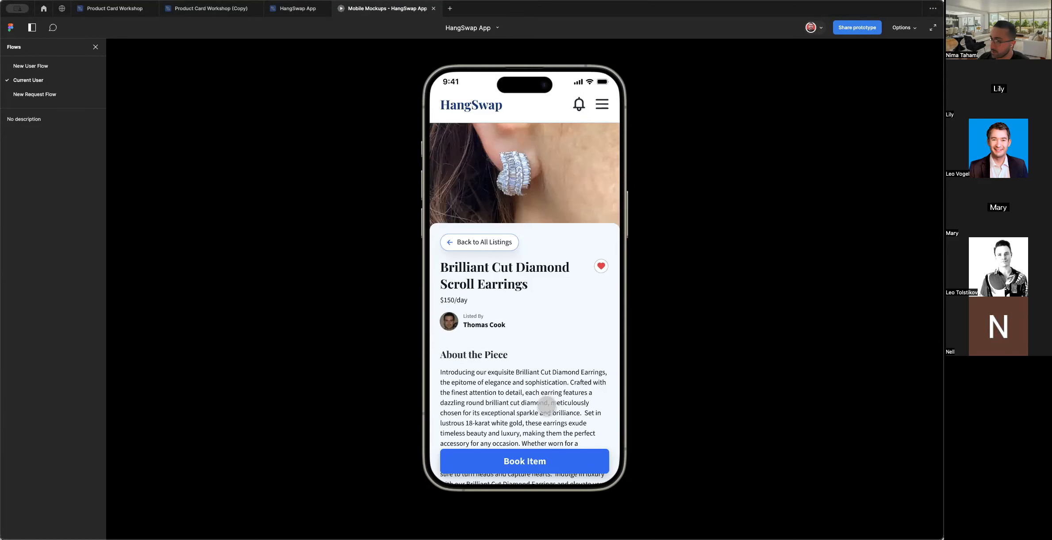
scroll(550, 431, "down", 5)
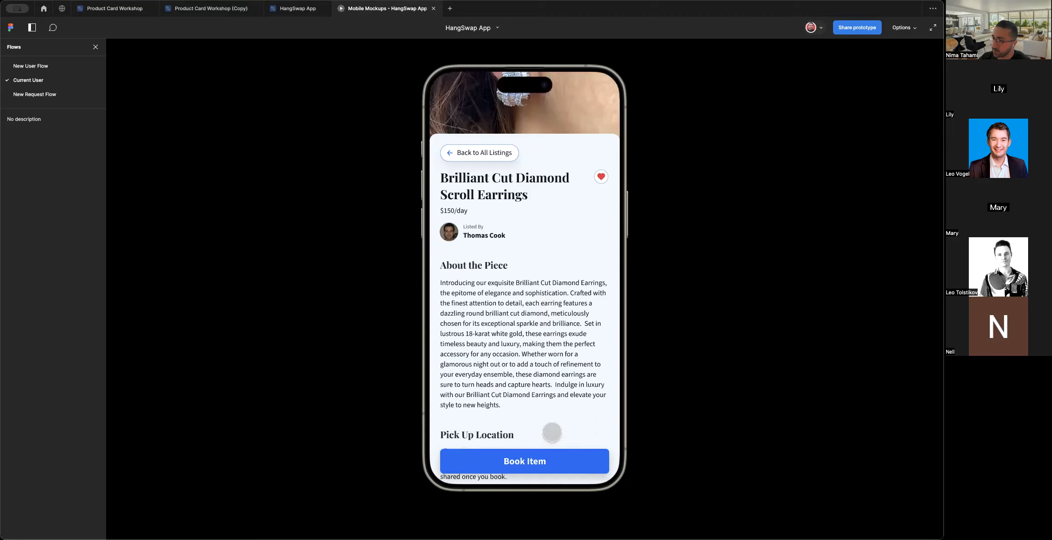
left_click(559, 459)
scroll(564, 385, "down", 2)
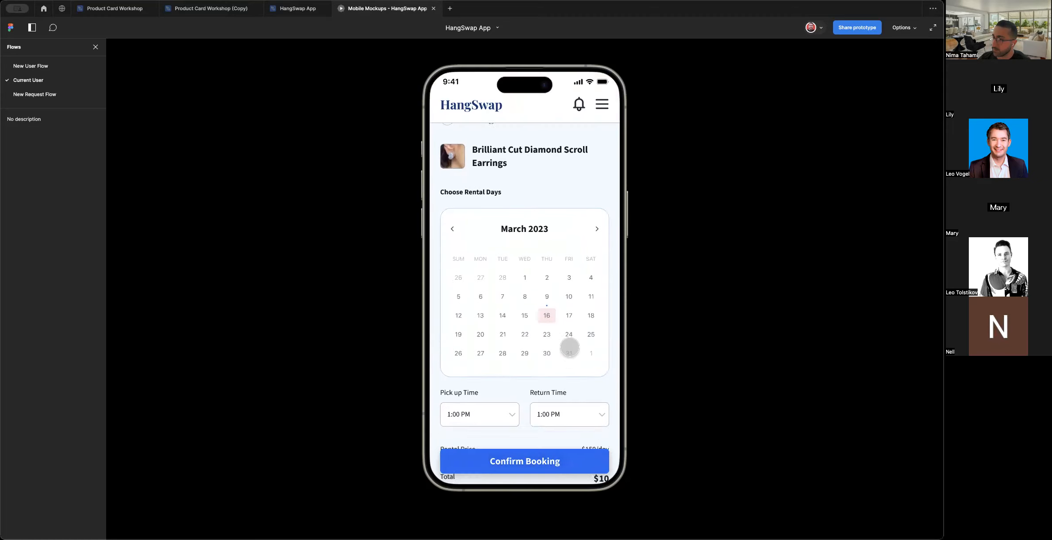
scroll(572, 335, "down", 4)
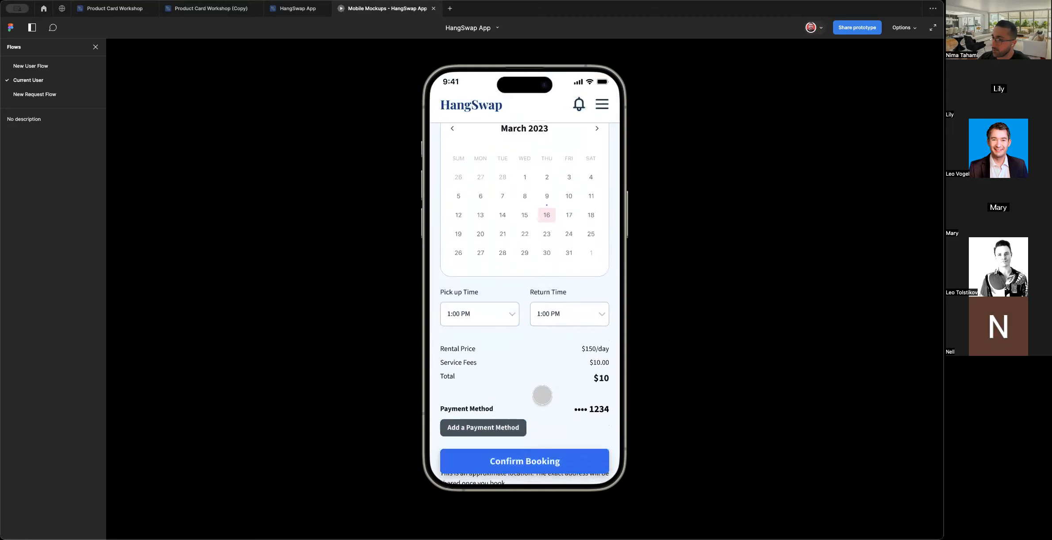
Book the earrings in the prototype for March 17 to March 21, 2023, and return to the listings page.
left_click(568, 216)
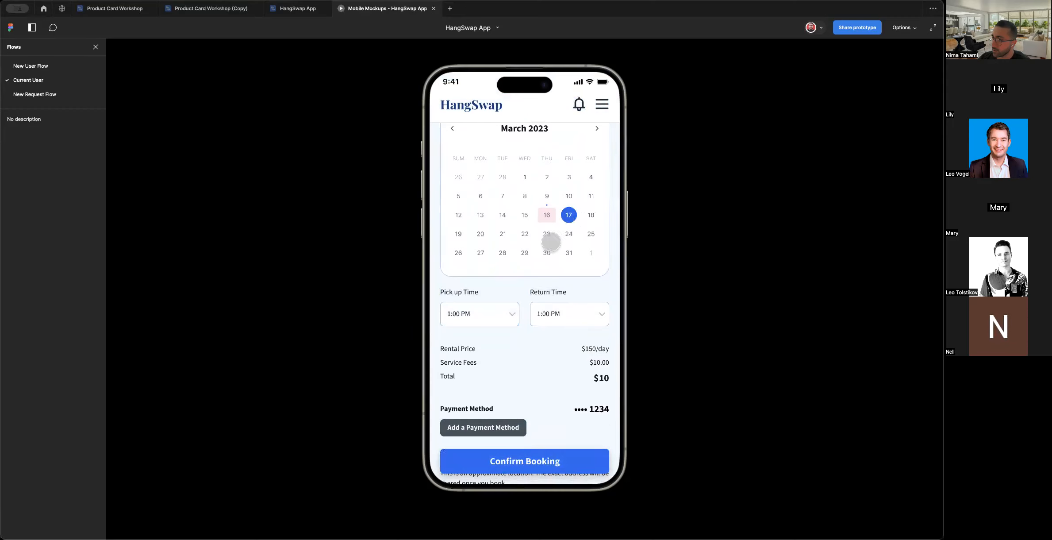
left_click(484, 233)
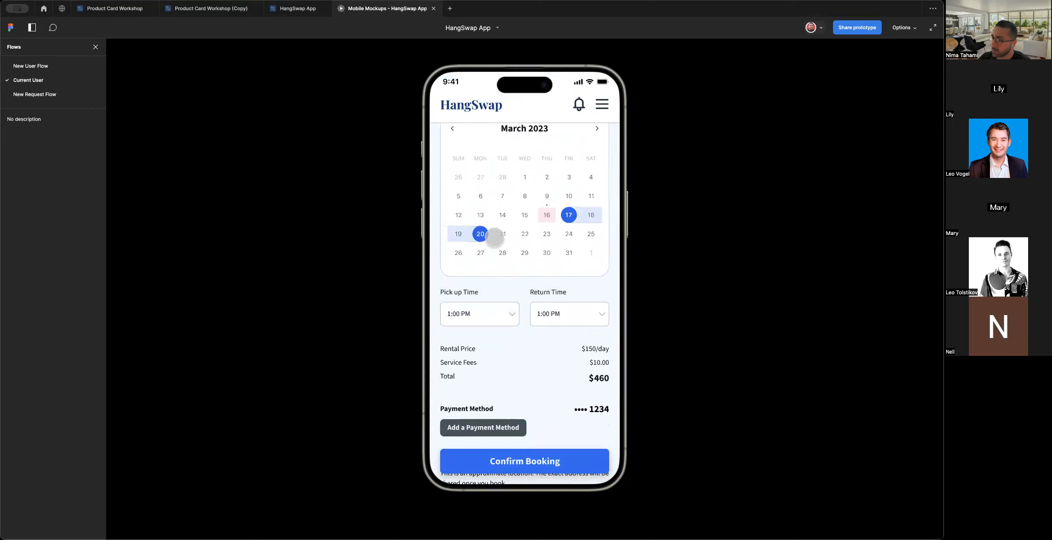
left_click(501, 233)
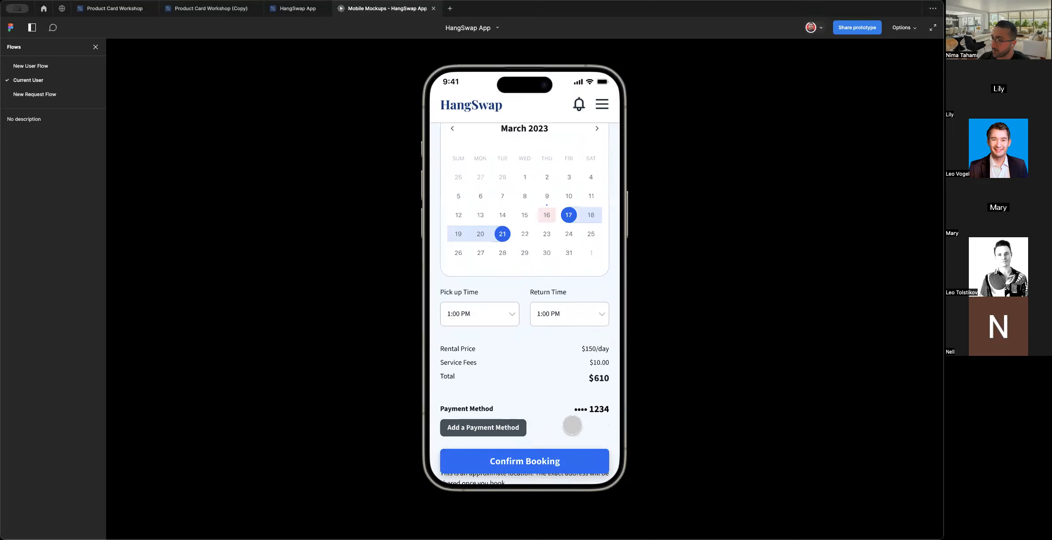
left_click(570, 457)
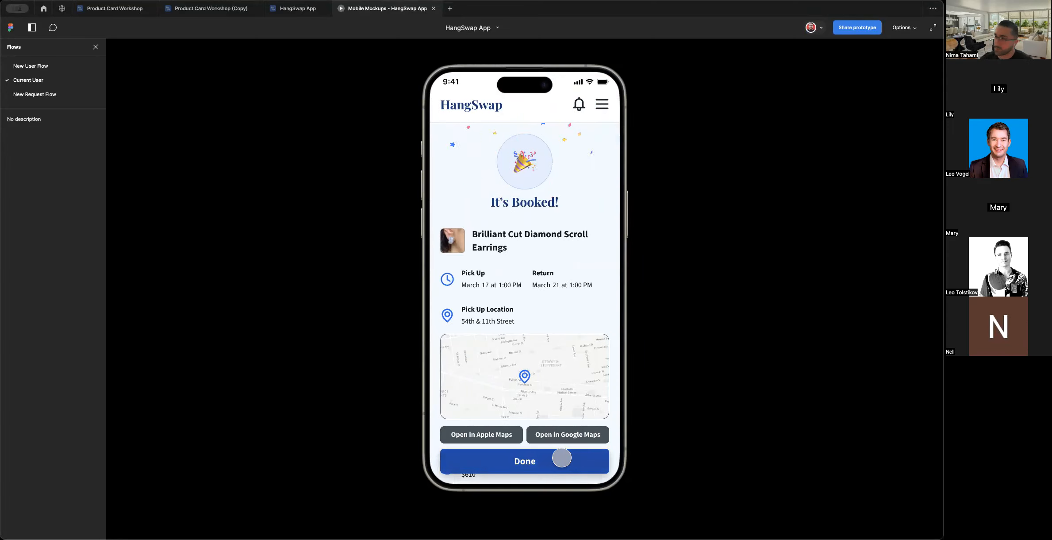
left_click(561, 457)
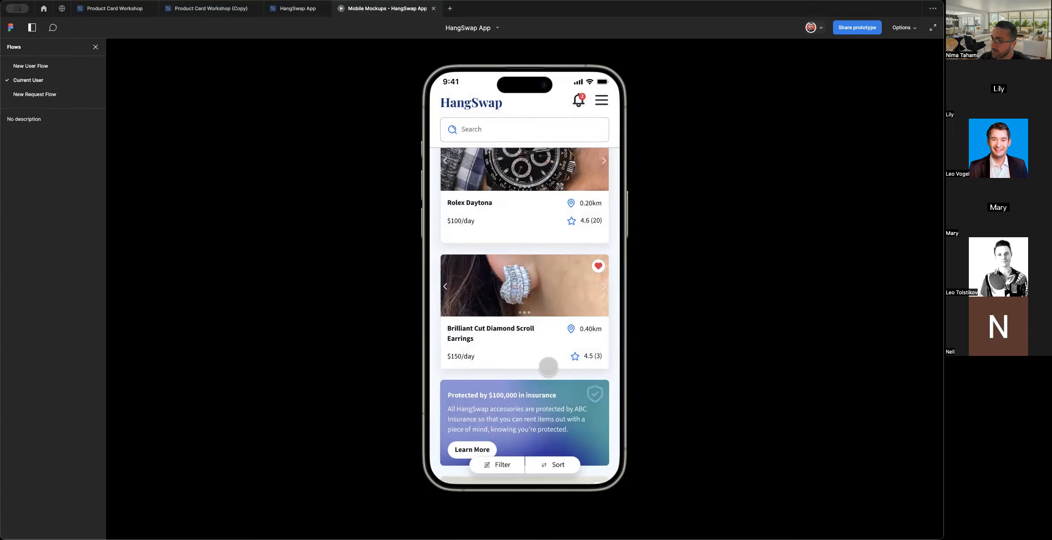
scroll(547, 367, "up", 5)
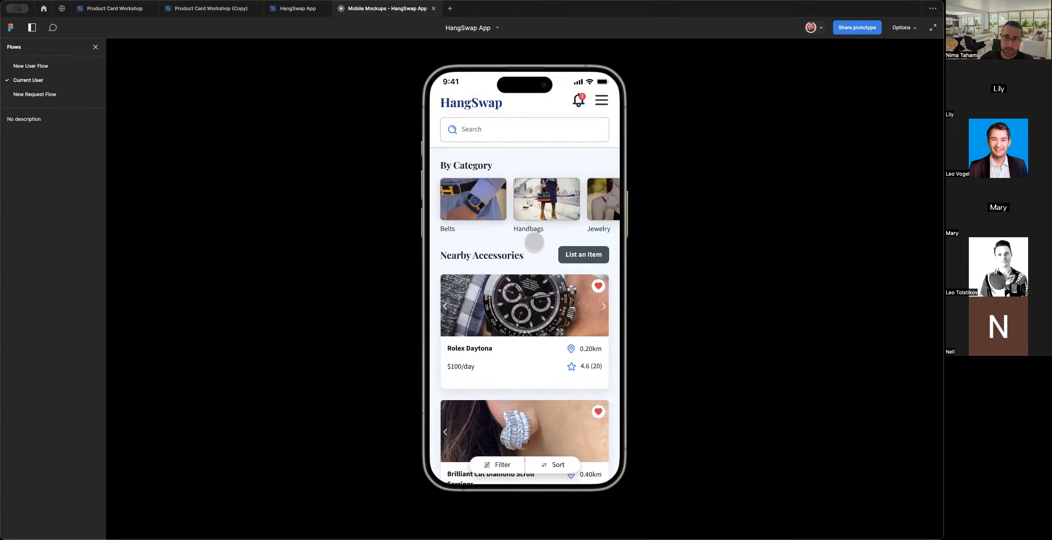
Examine the Mobile Mockups and Web Mockups pages of the HangSwap App file, and return to the Product Card Workshop (Copy) file.
left_click(300, 10)
scroll(312, 90, "down", 5)
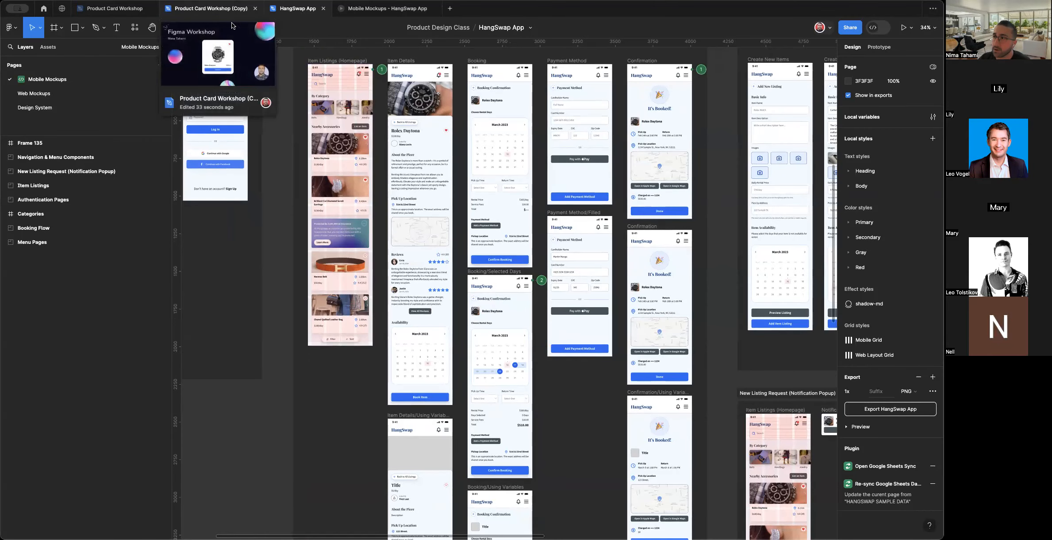
left_click(82, 94)
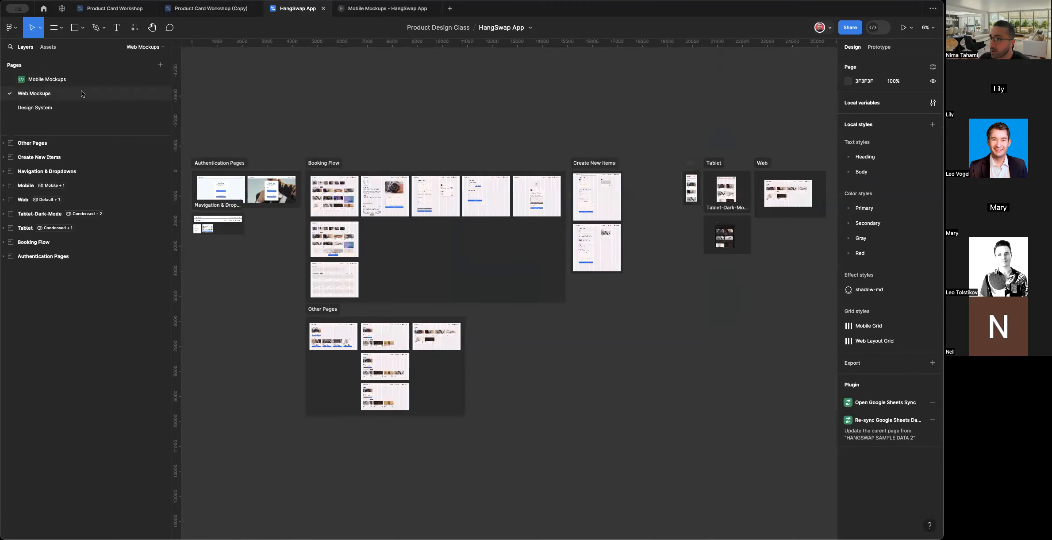
left_click(193, 11)
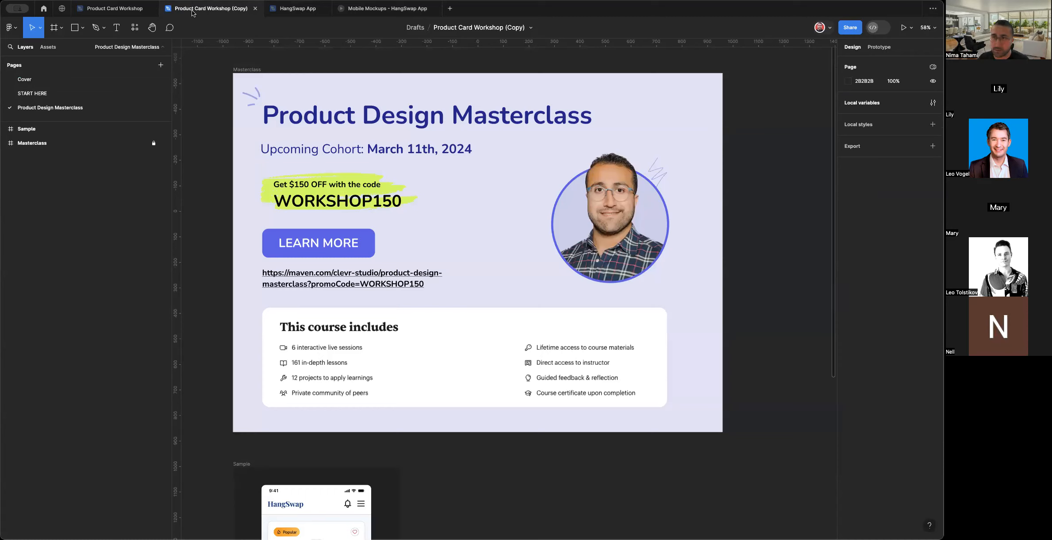
mouse_move(112, 12)
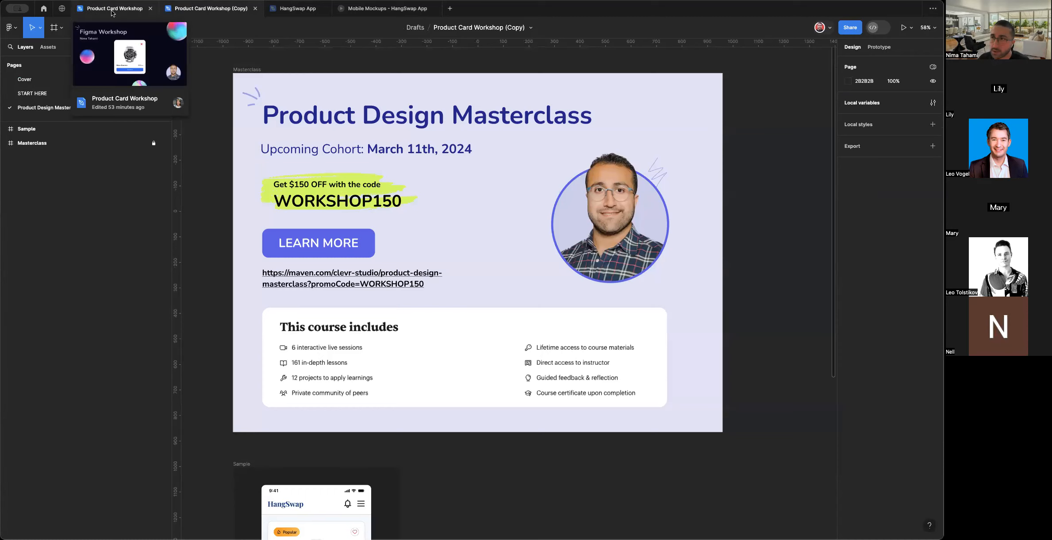